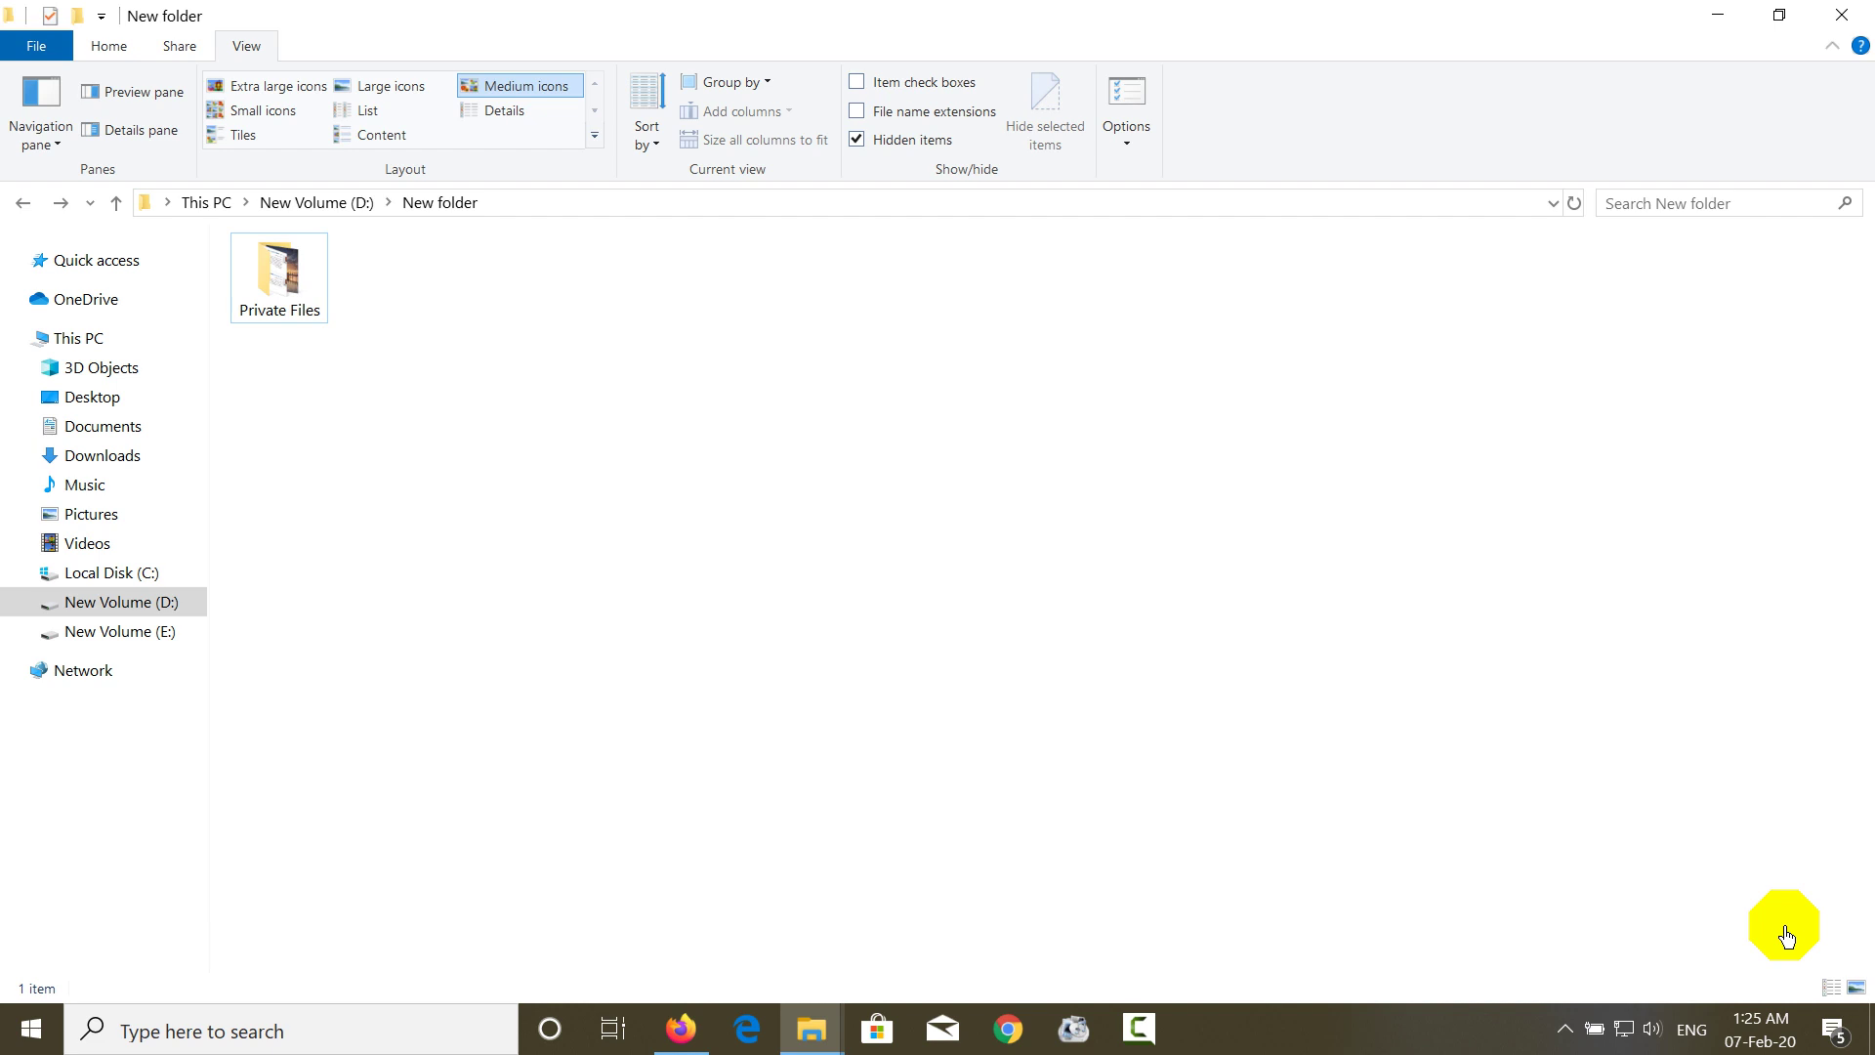
# - Open Private Files, look through its video and Animate files, then return to New folder
pyautogui.doubleClick(263, 298)
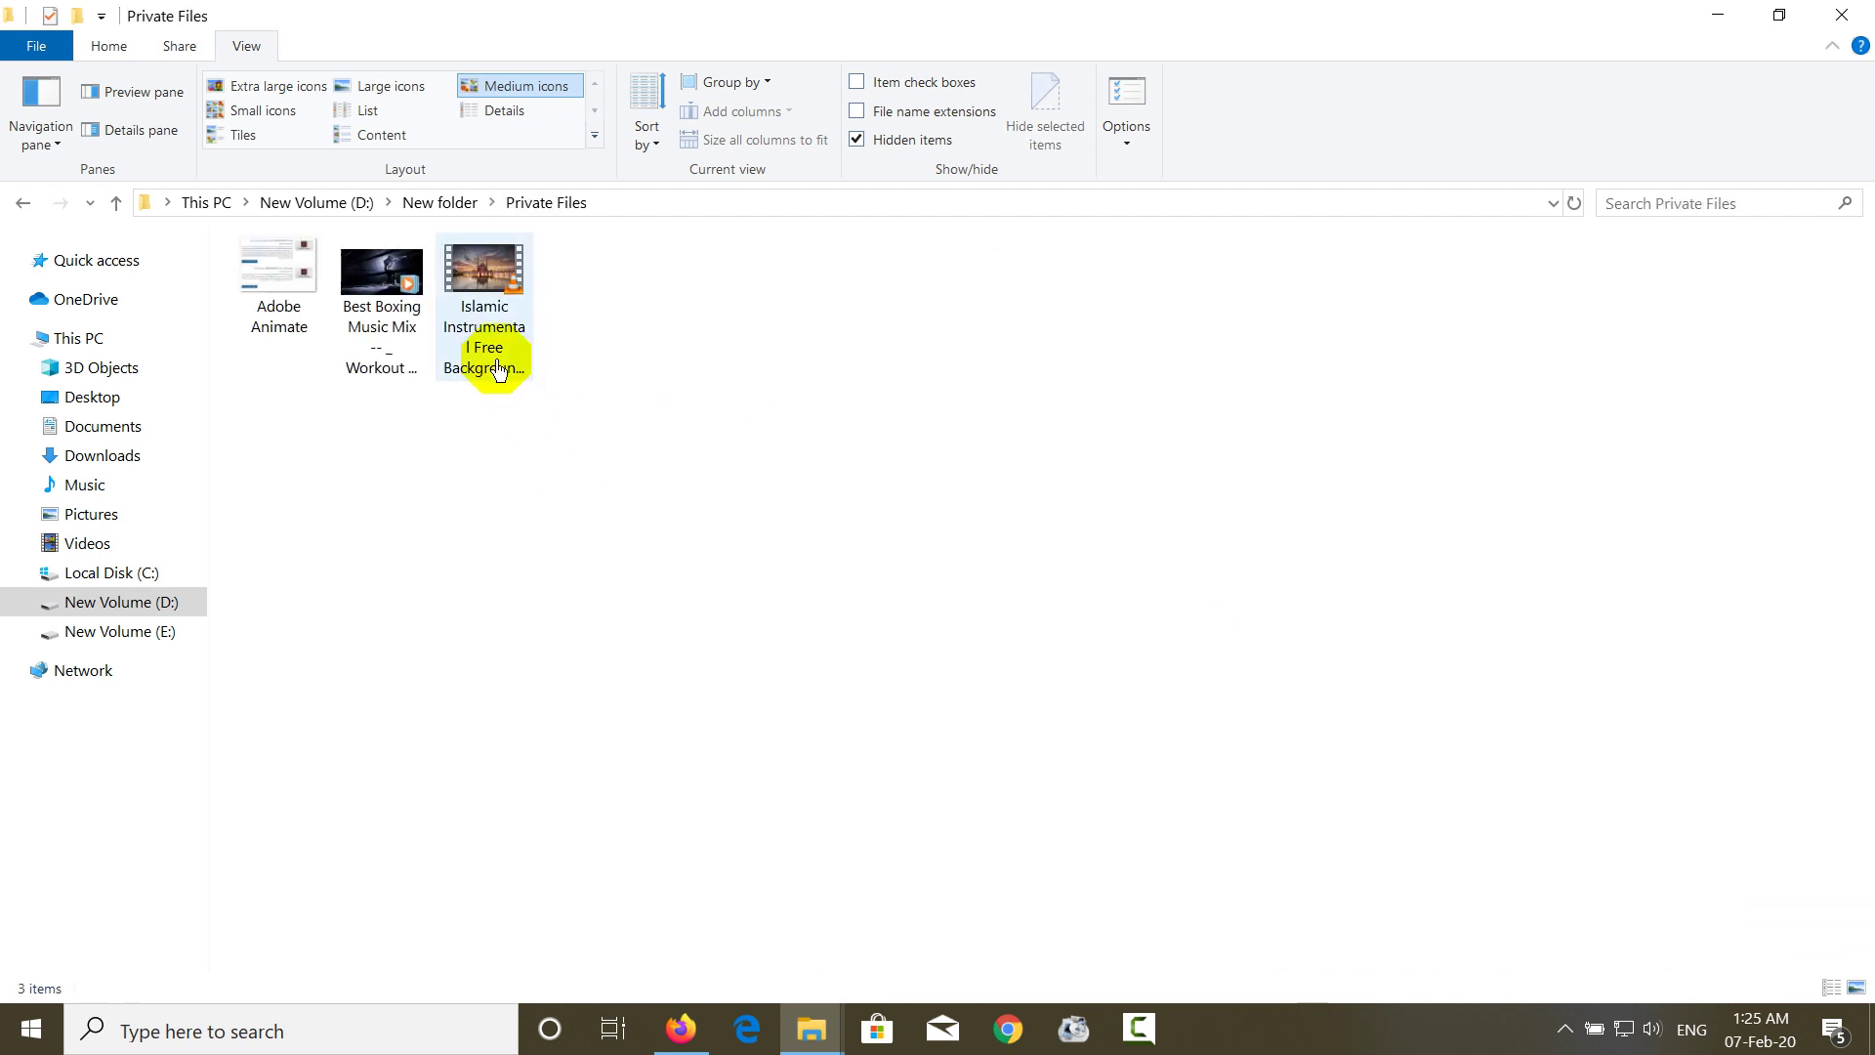
pyautogui.click(497, 368)
pyautogui.press('Left')
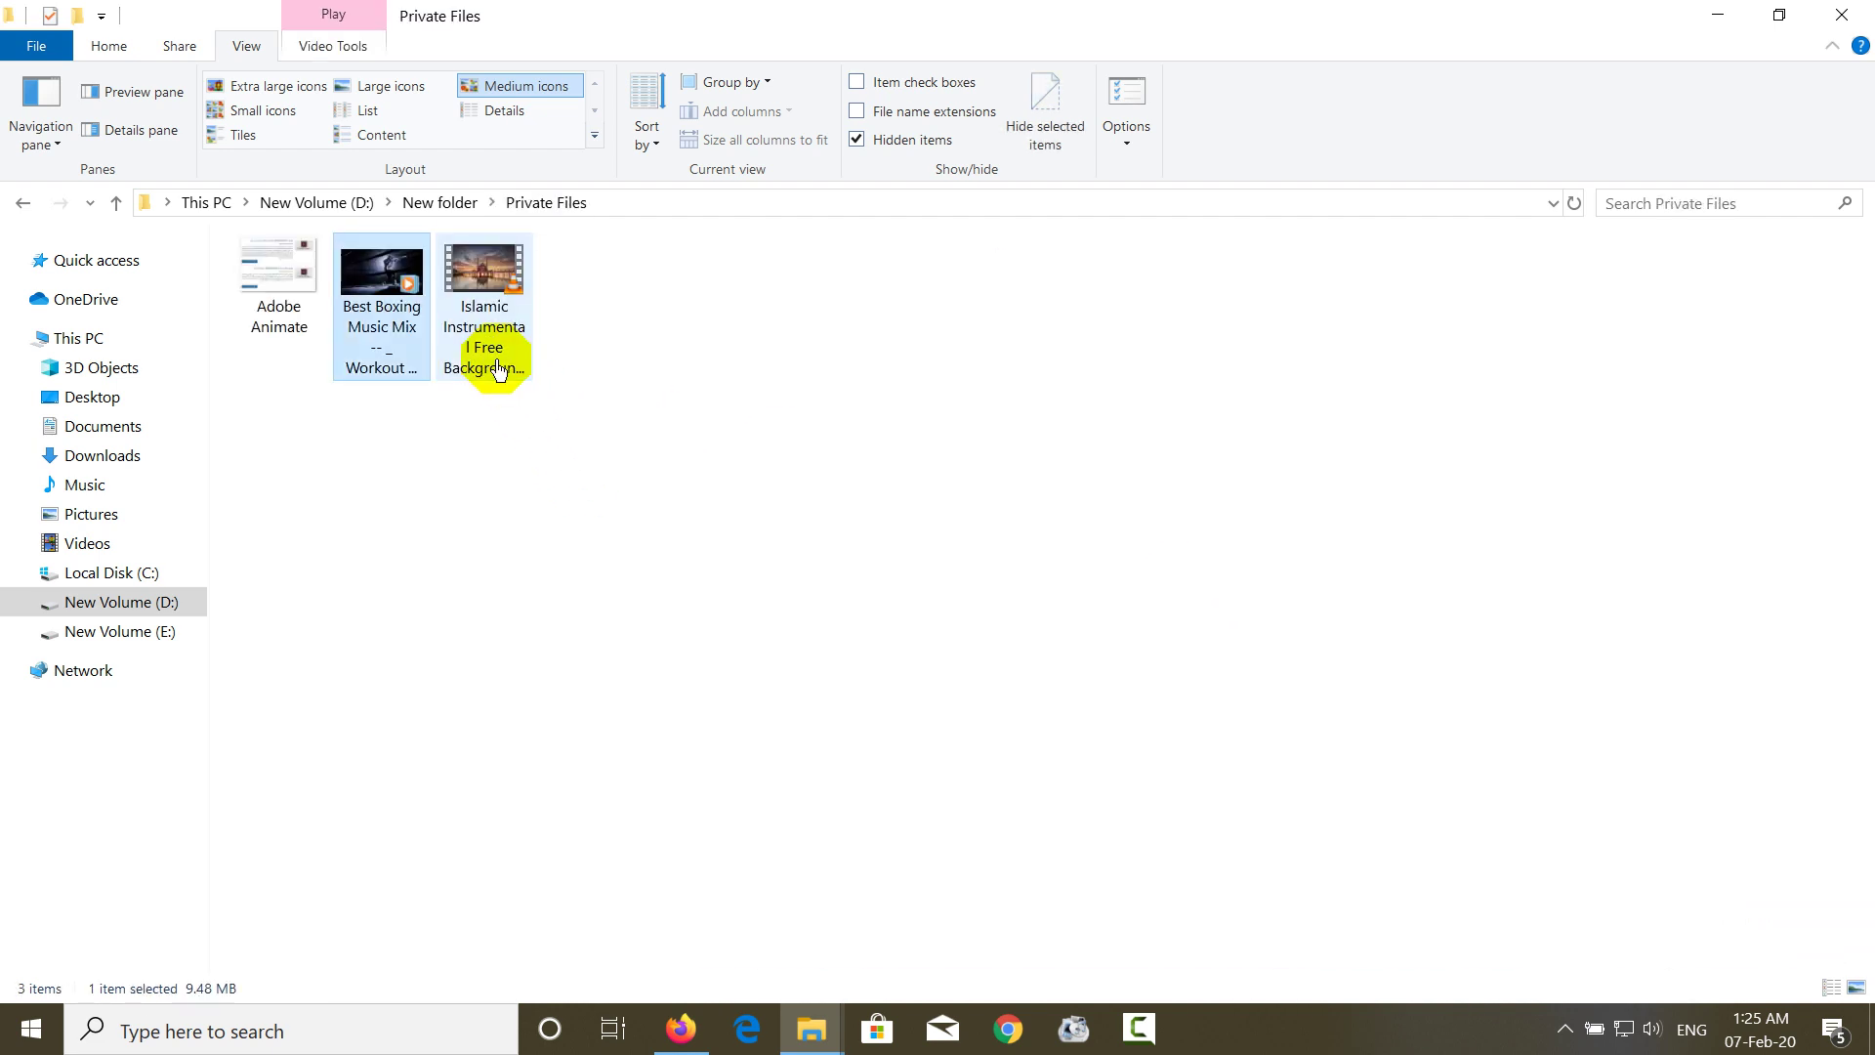
pyautogui.press('Left')
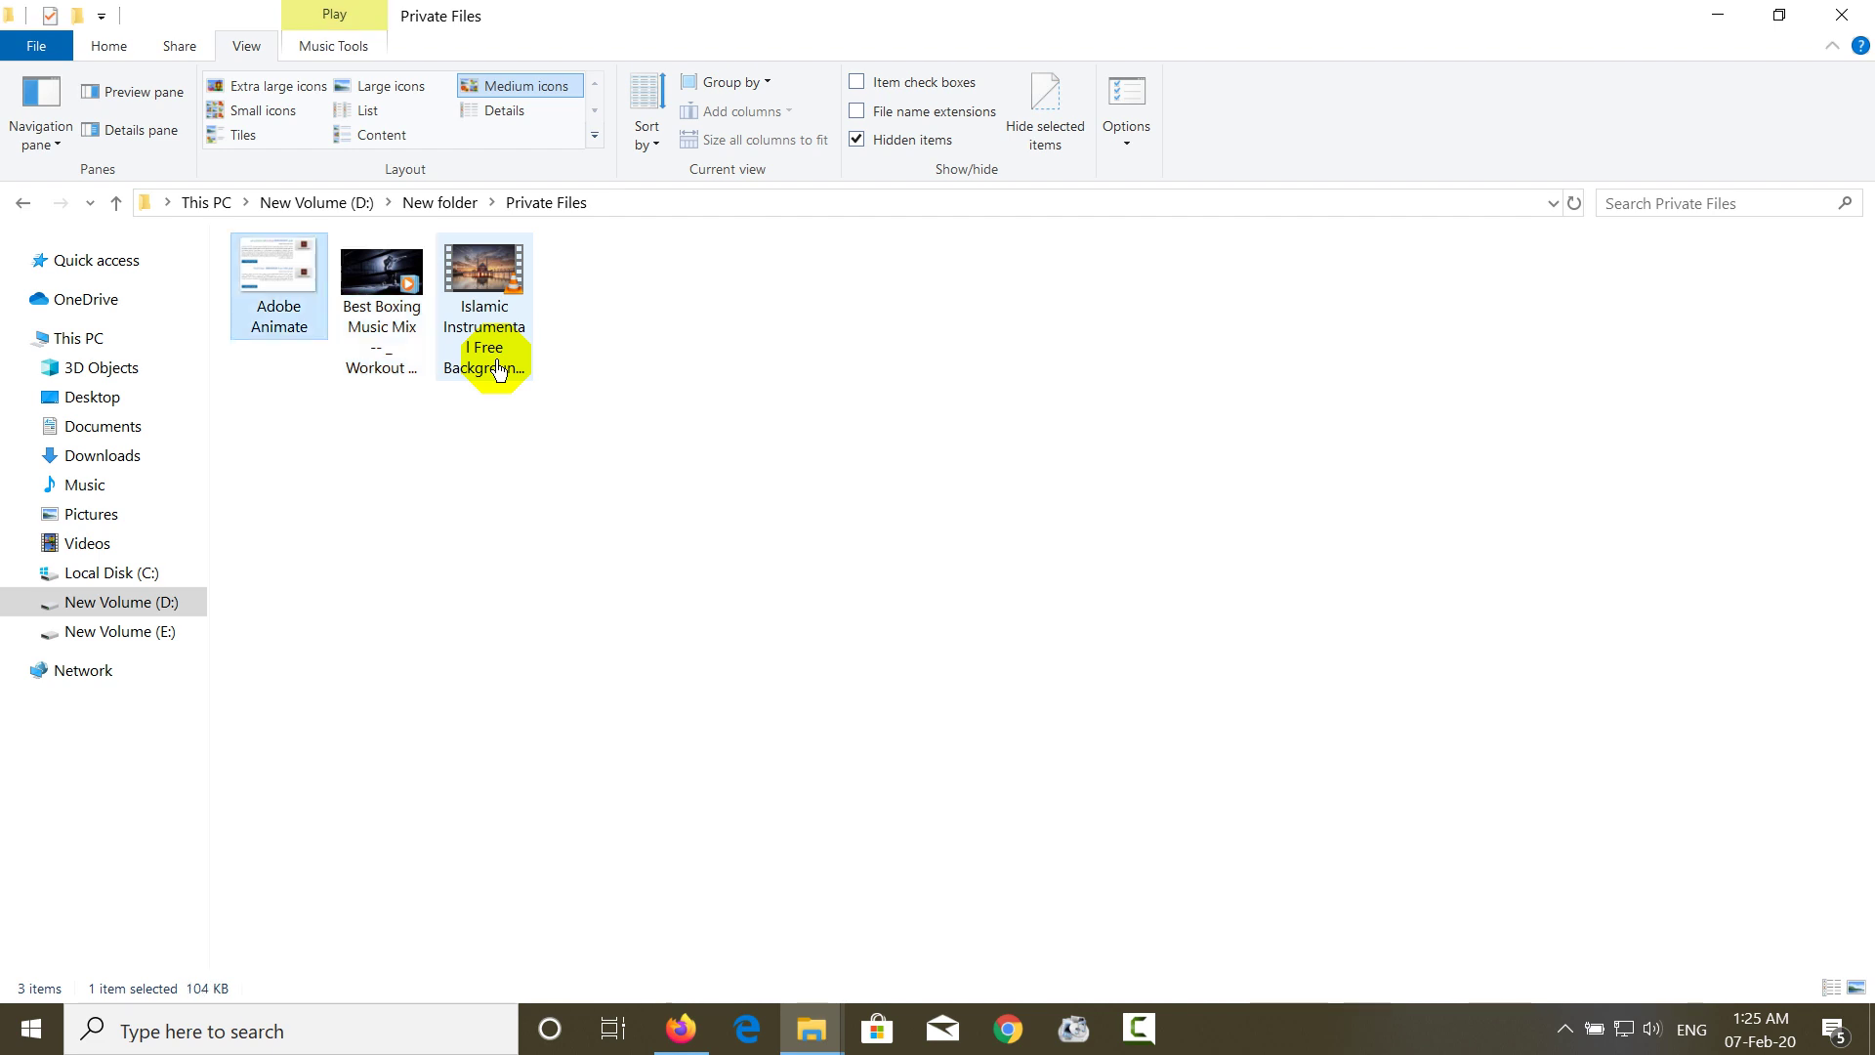
pyautogui.press('BackSpace')
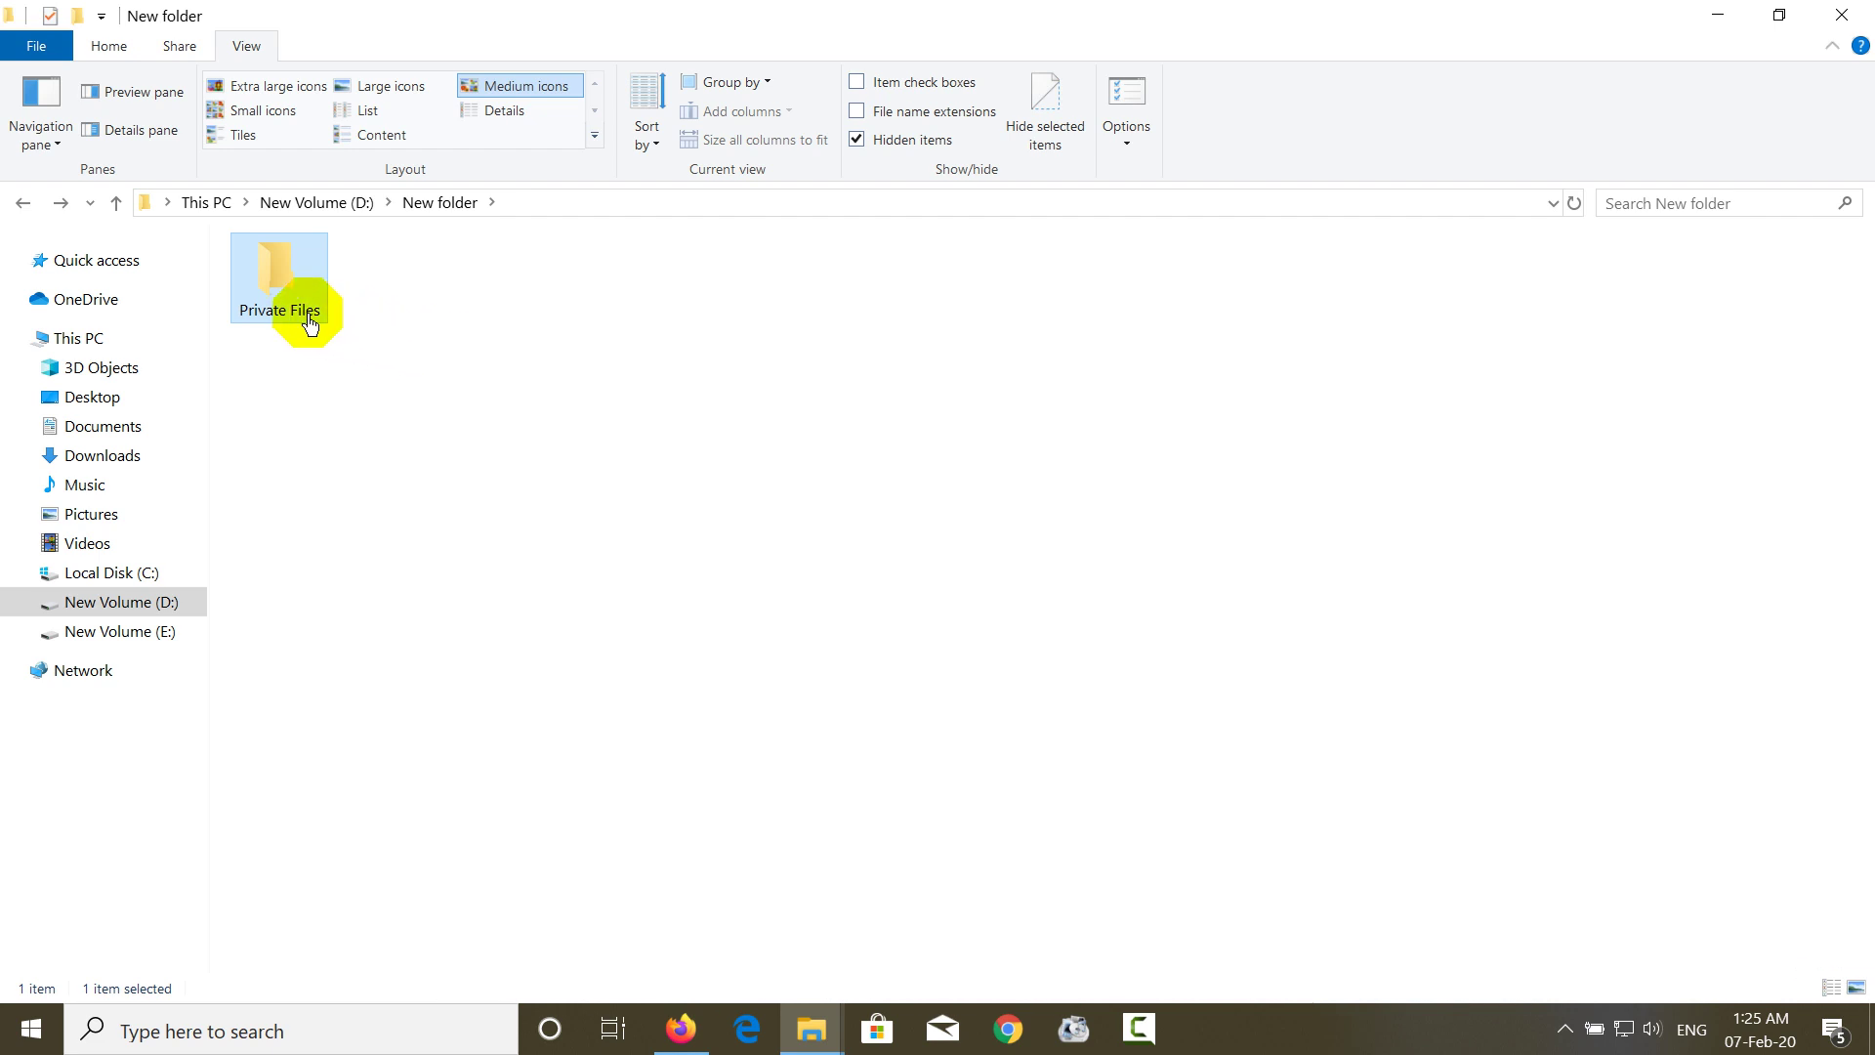
# - Deny Authenticated Users Full control on Private Files, accepting the security warning
pyautogui.rightClick(261, 294)
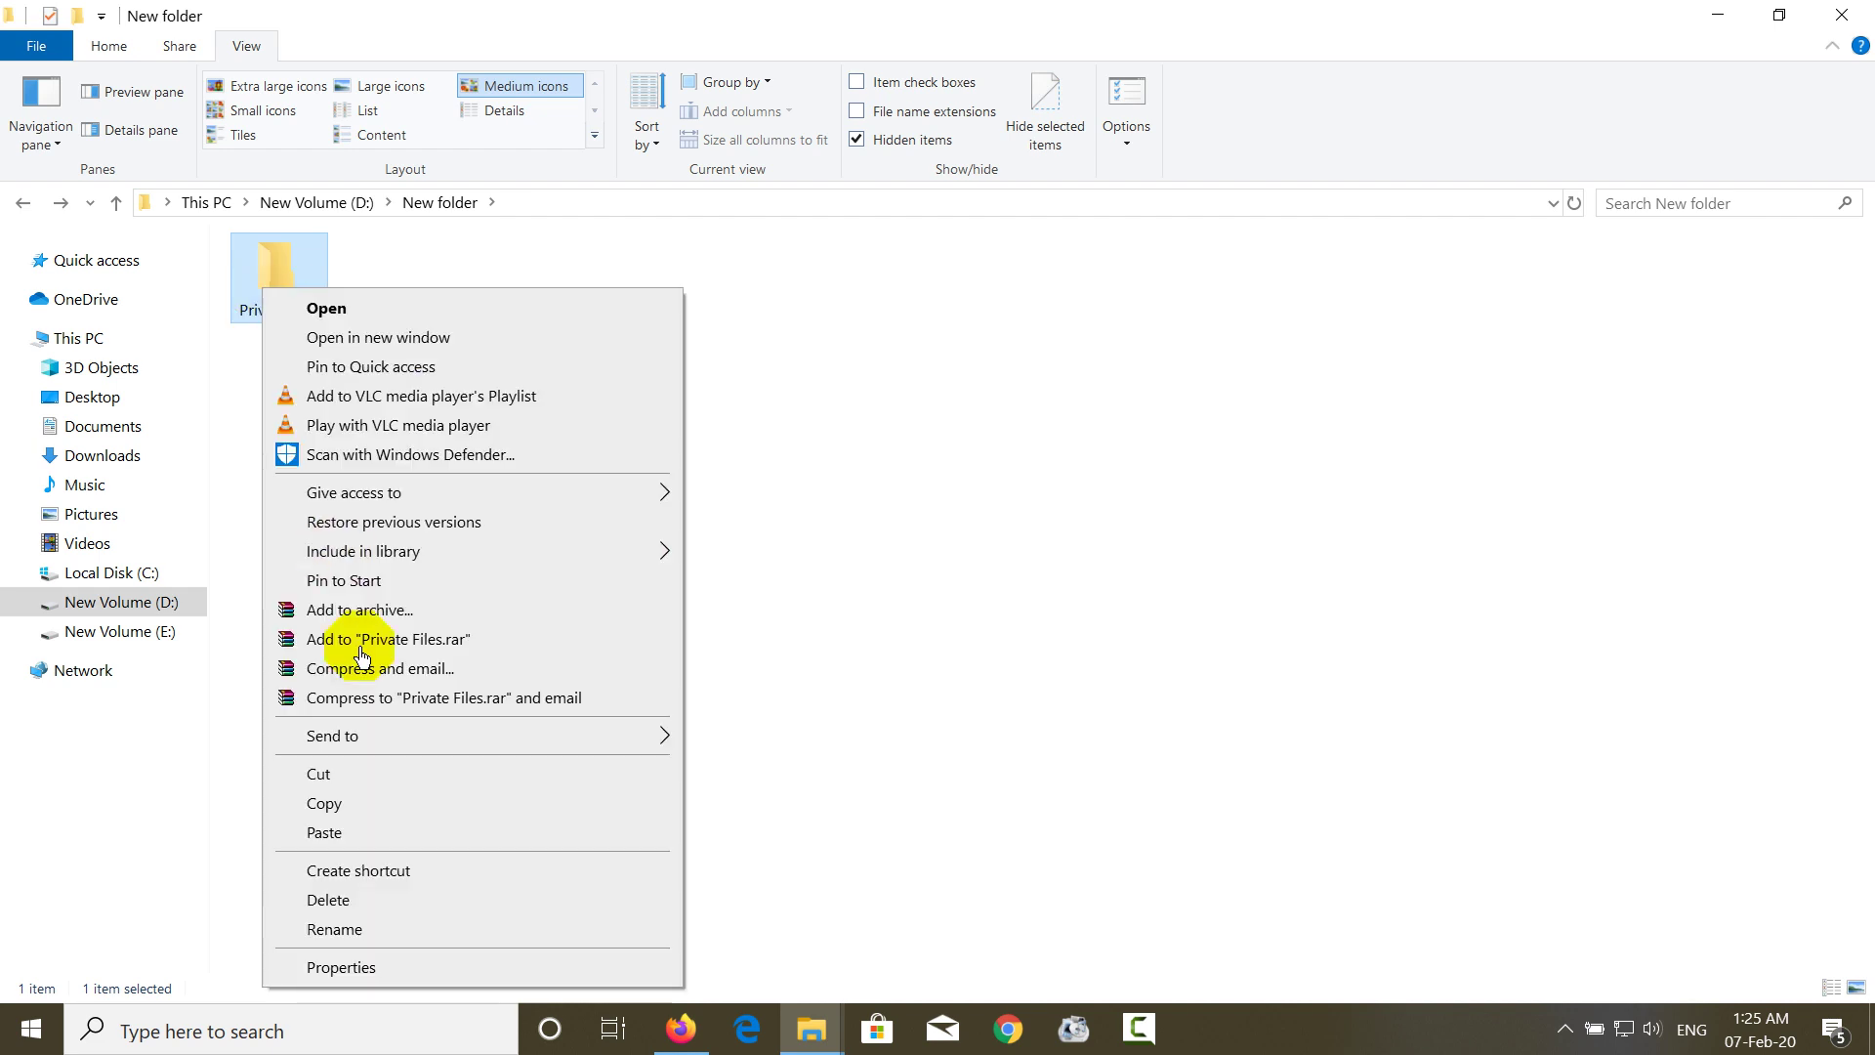
pyautogui.click(400, 969)
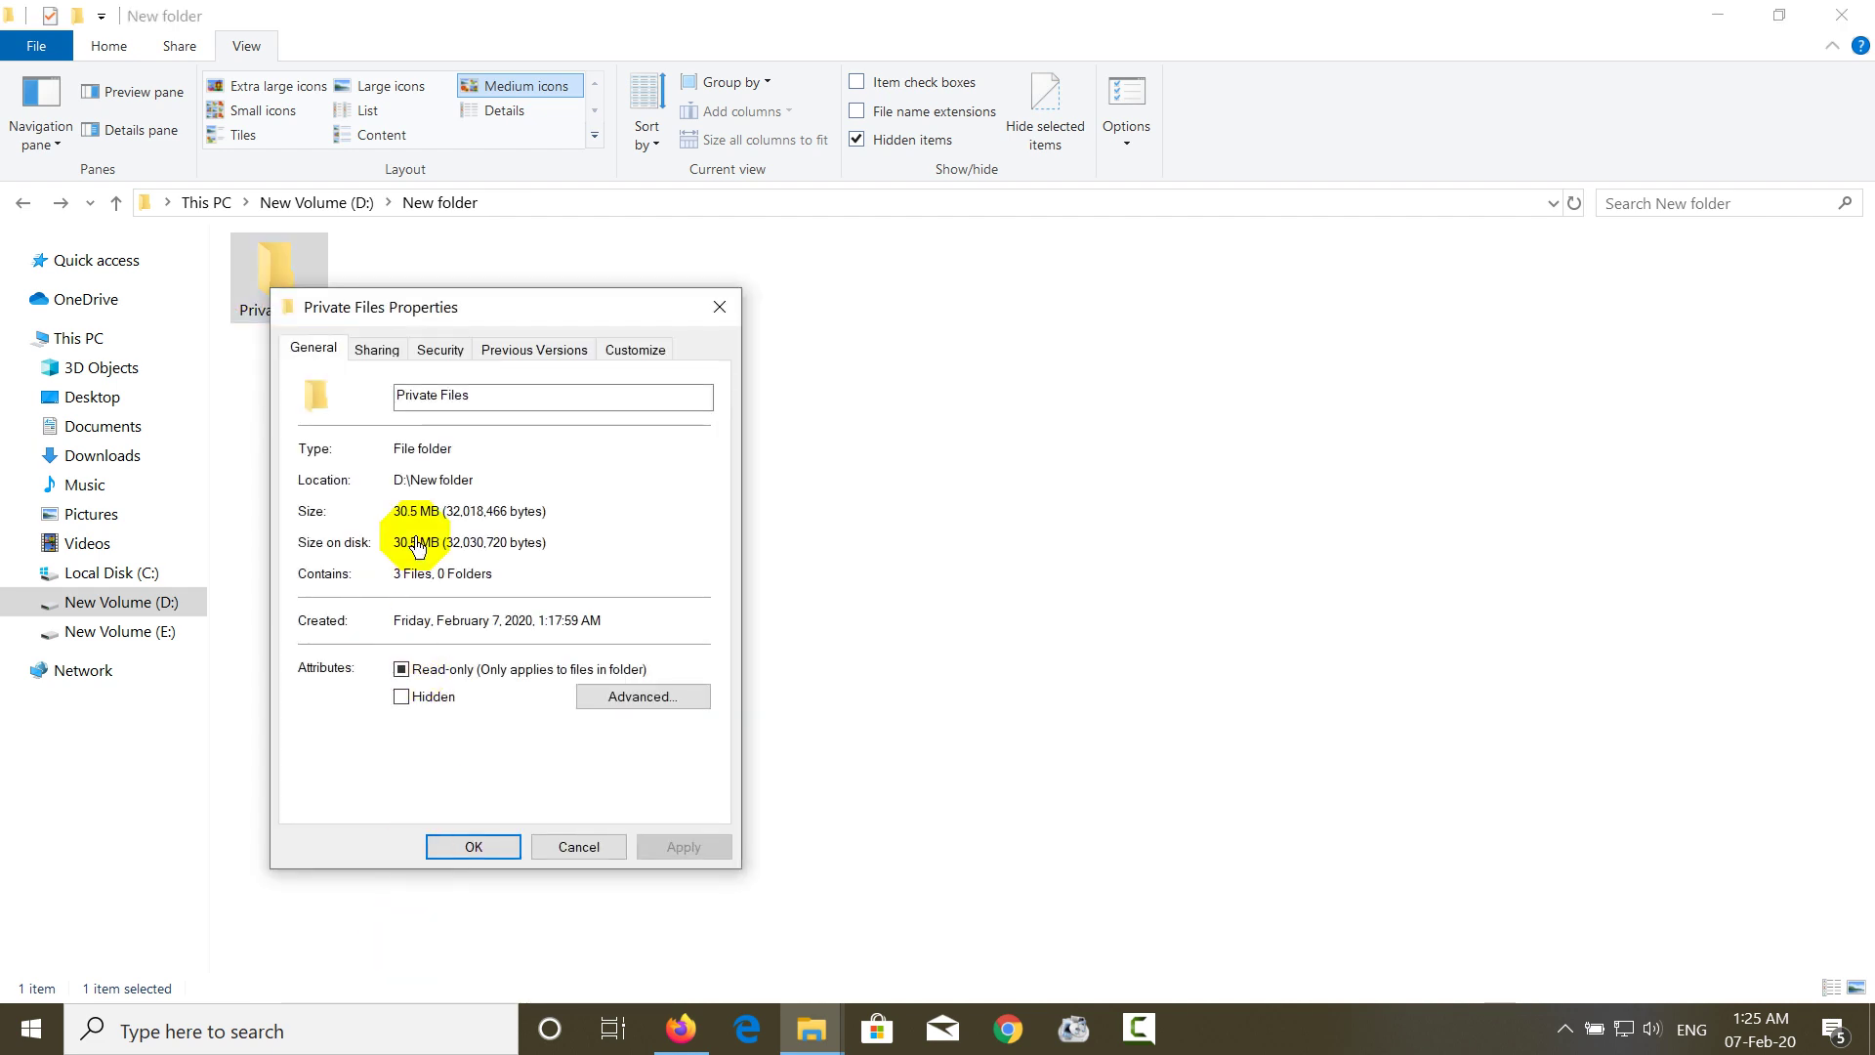
pyautogui.click(449, 363)
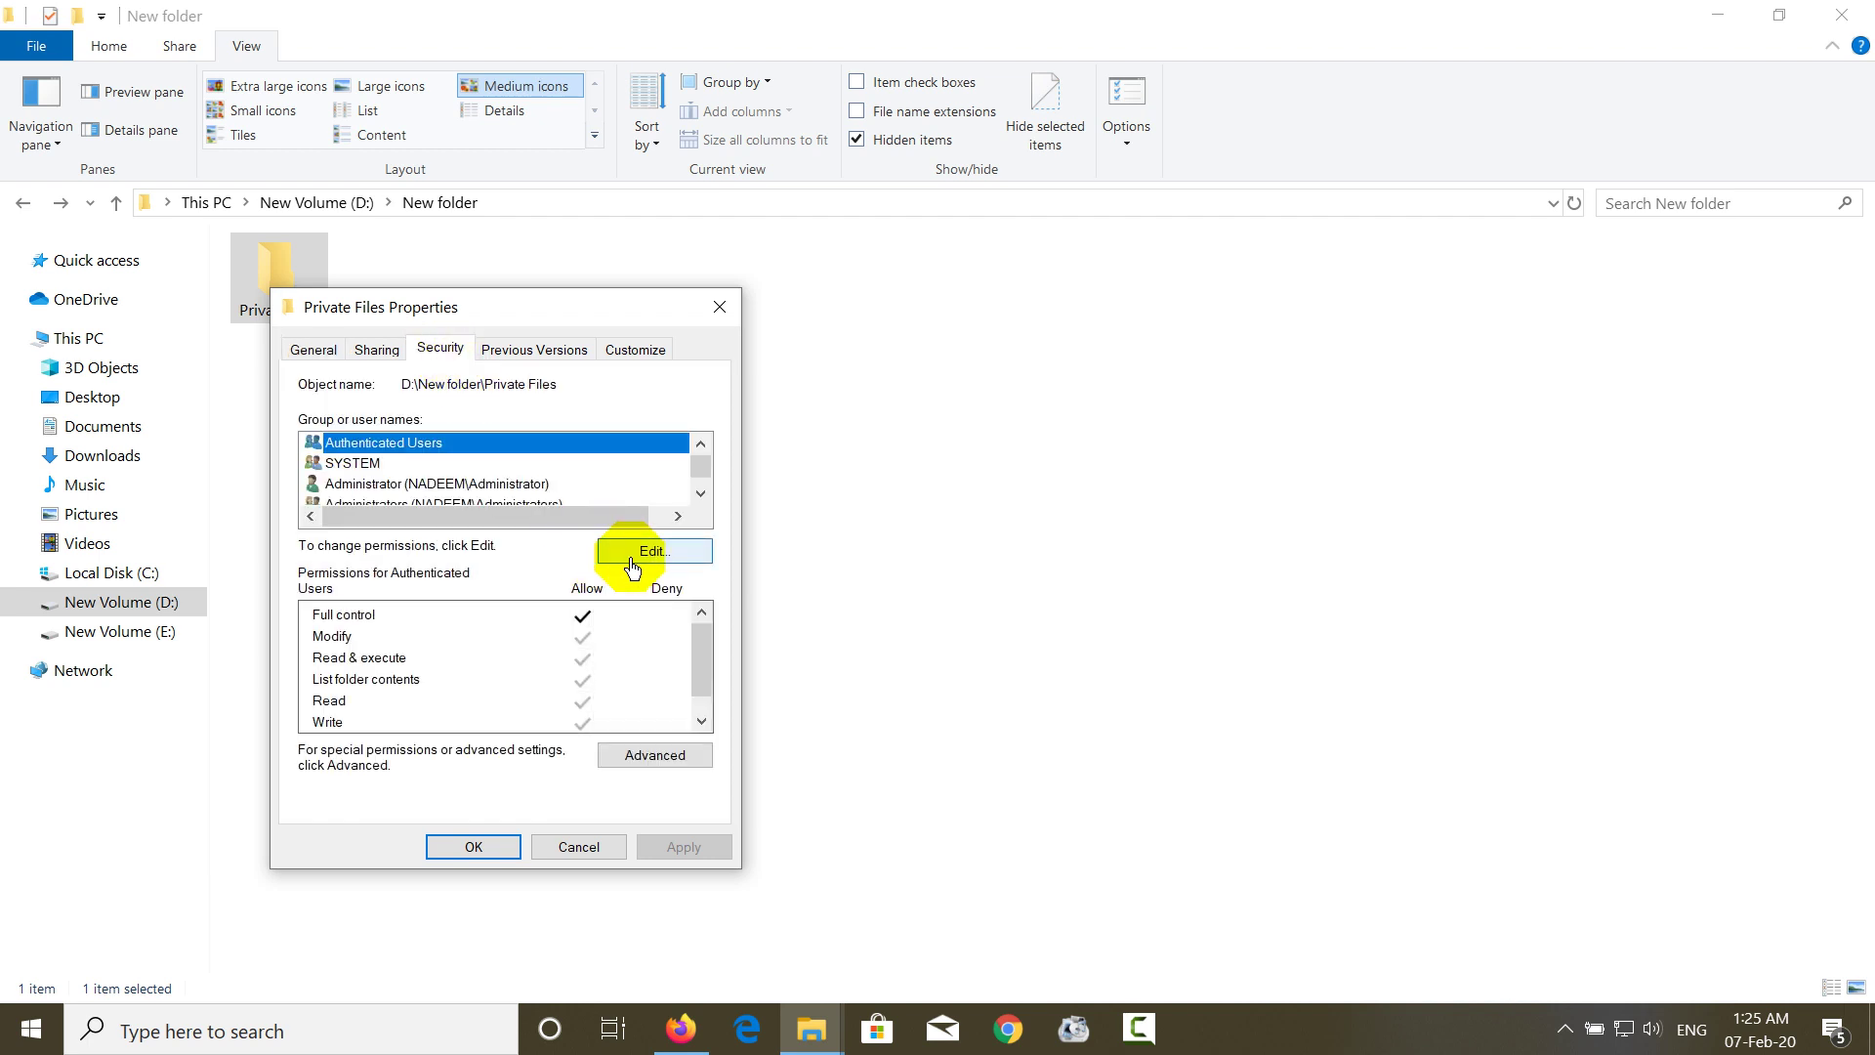
pyautogui.click(630, 555)
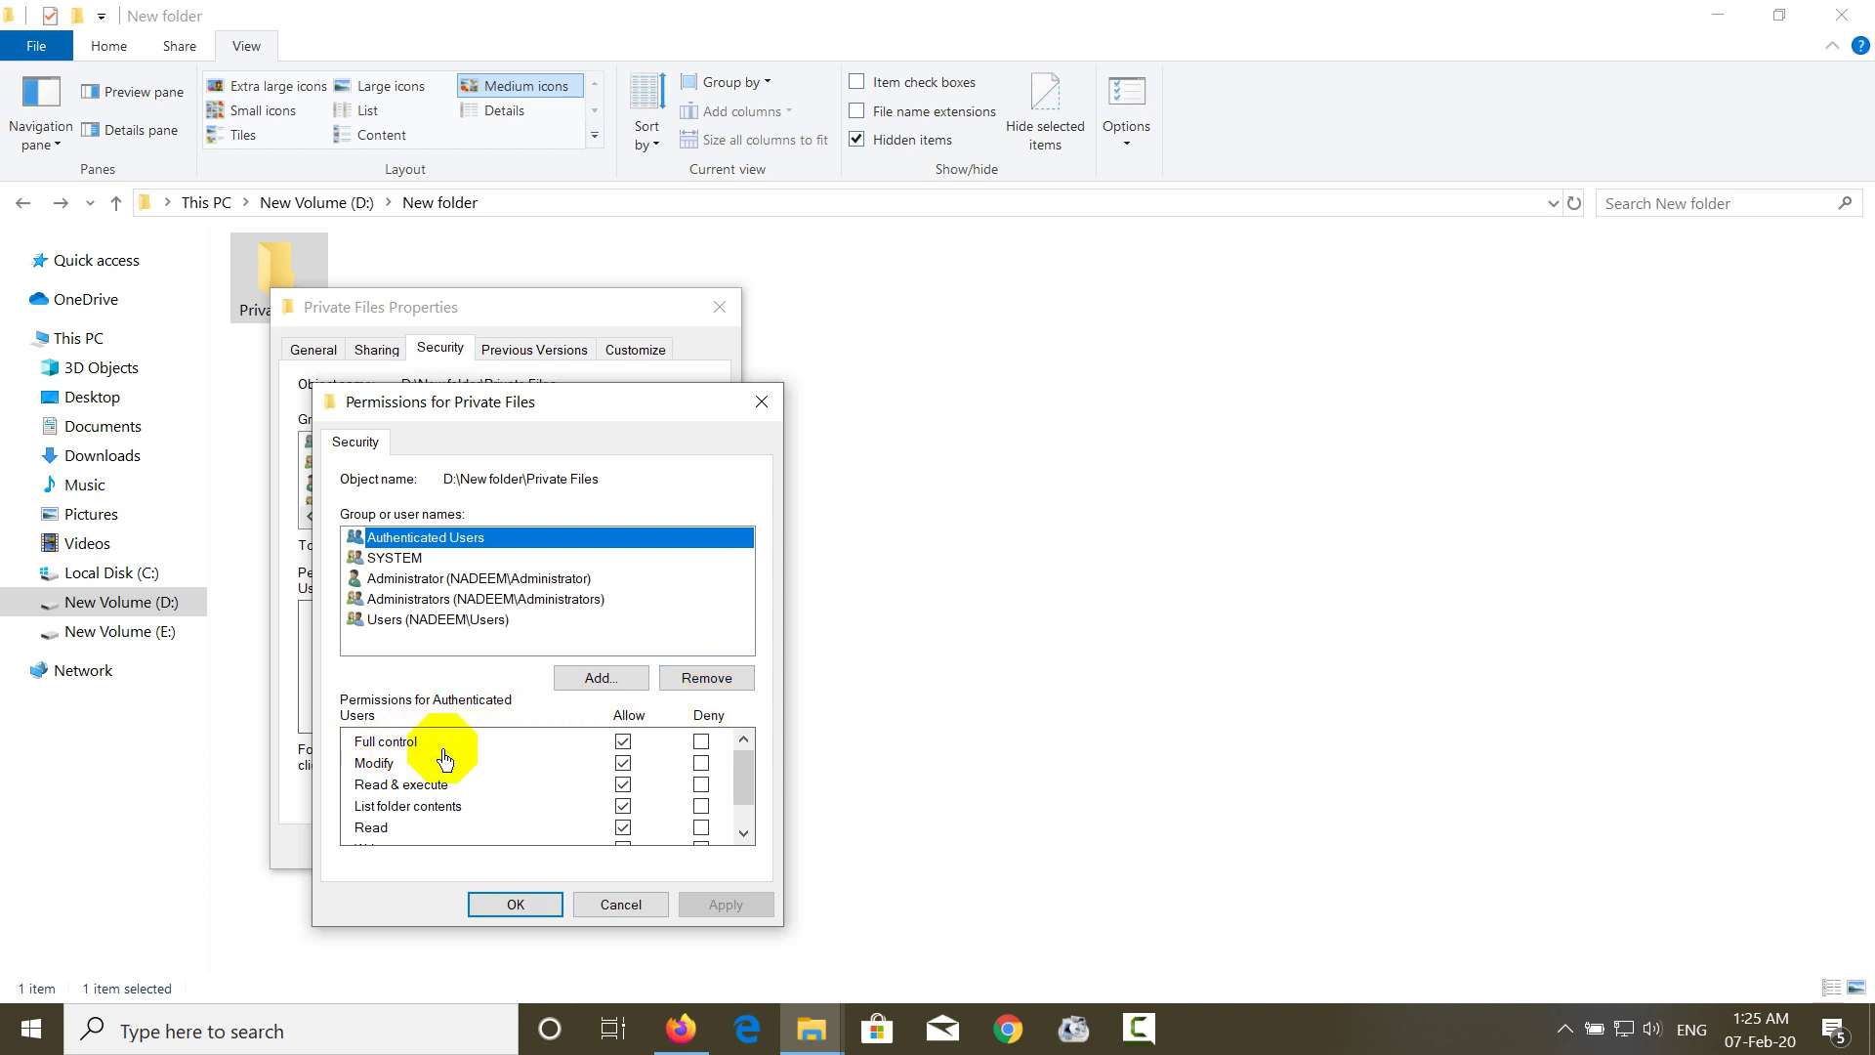
pyautogui.click(701, 744)
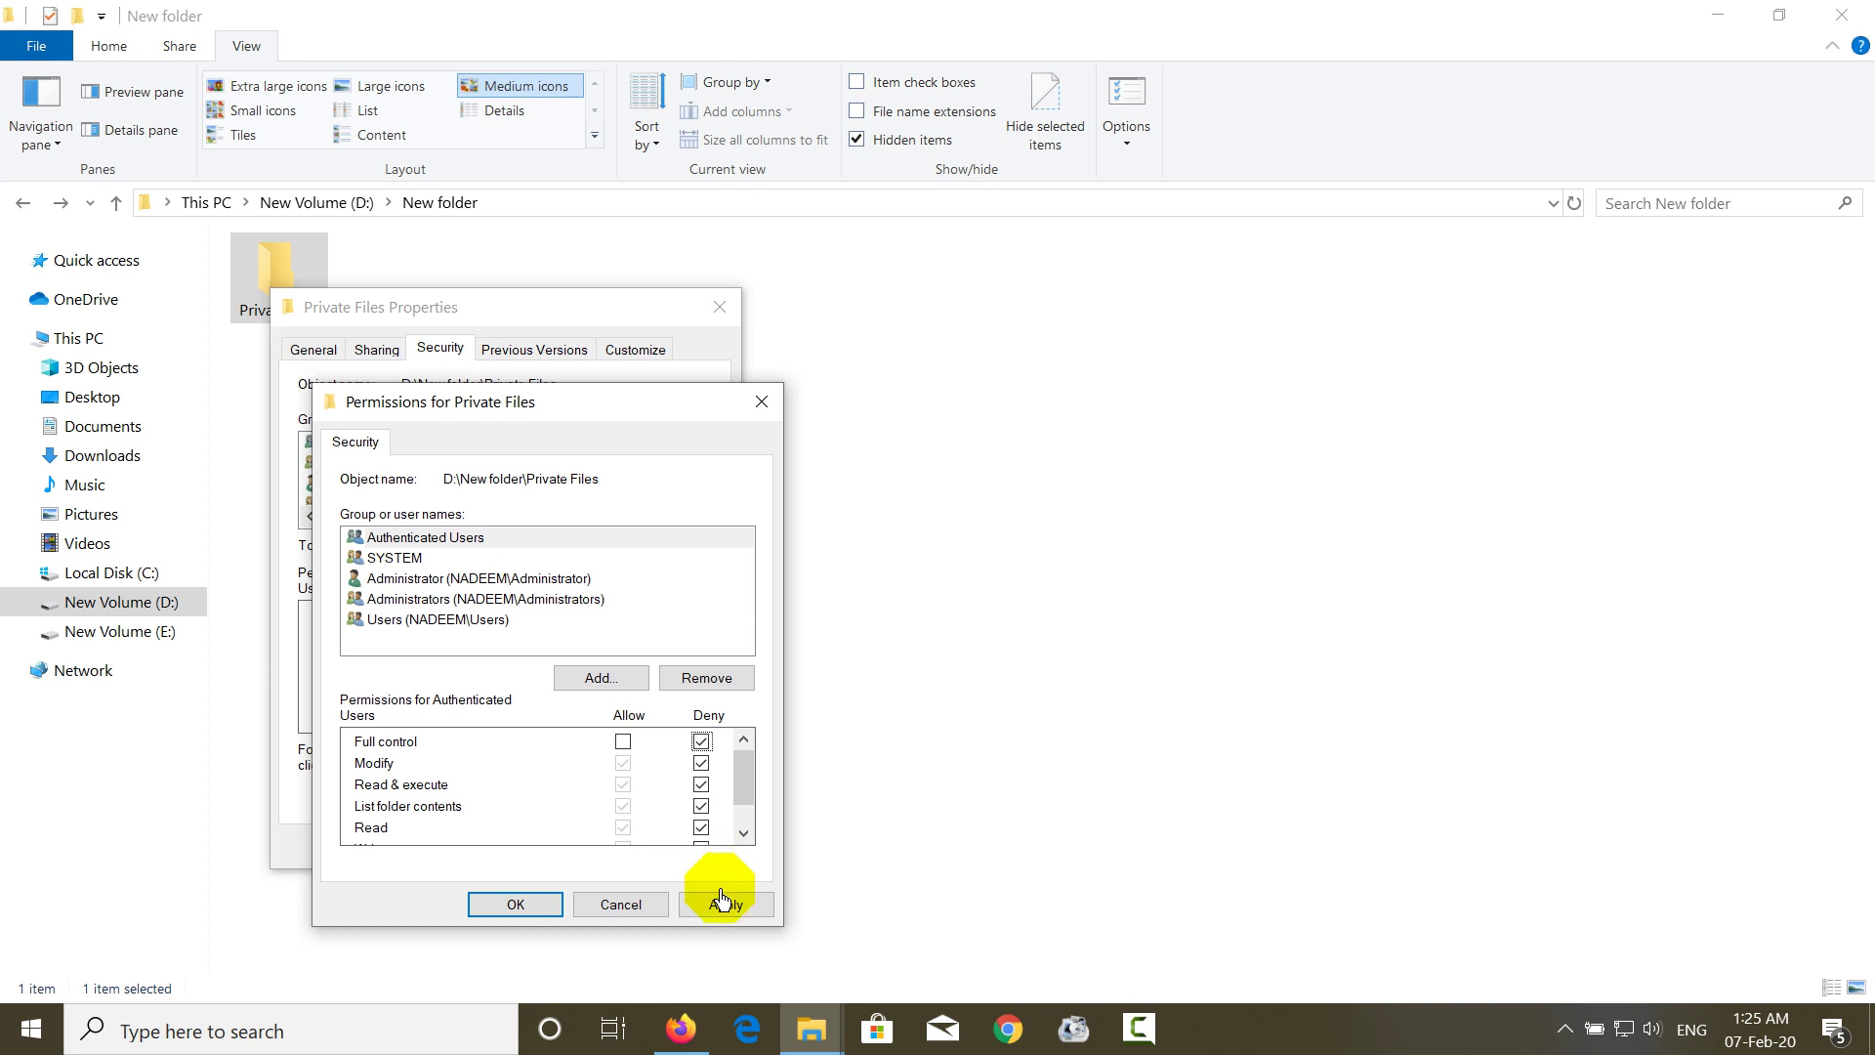
pyautogui.click(720, 900)
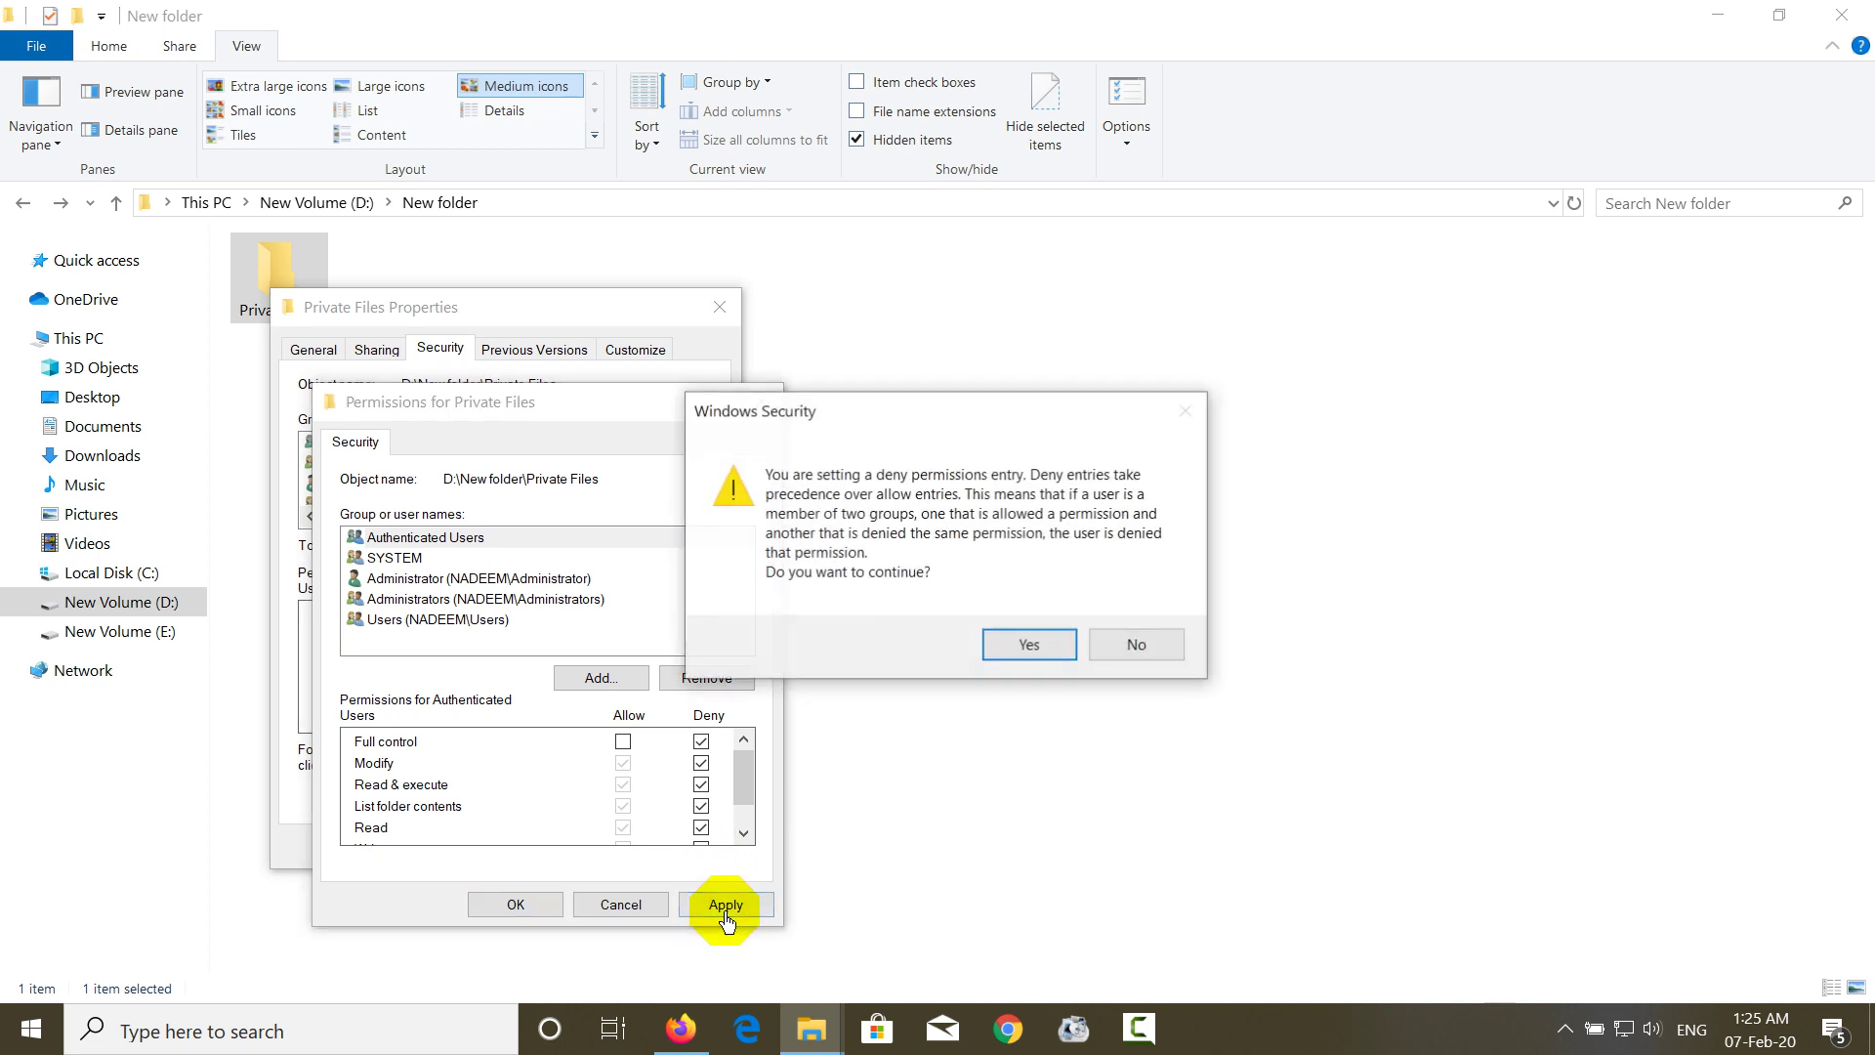
pyautogui.click(998, 646)
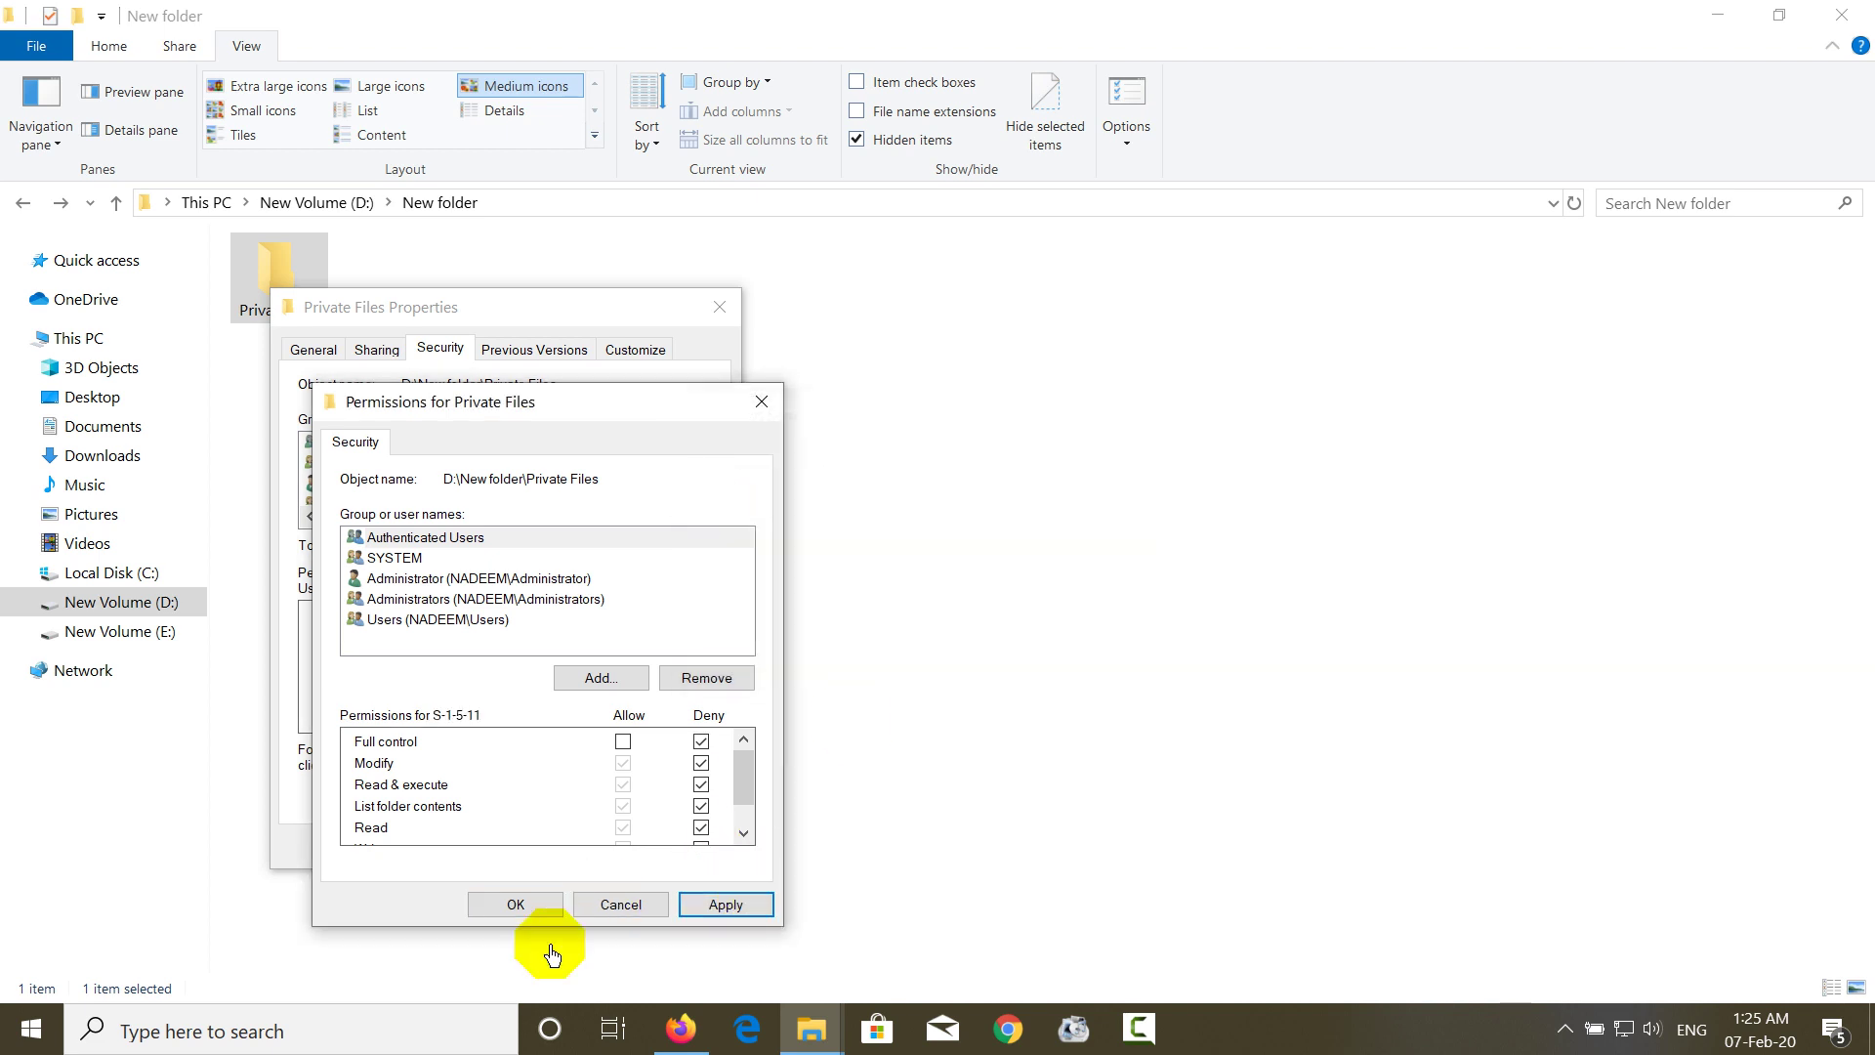
pyautogui.click(522, 908)
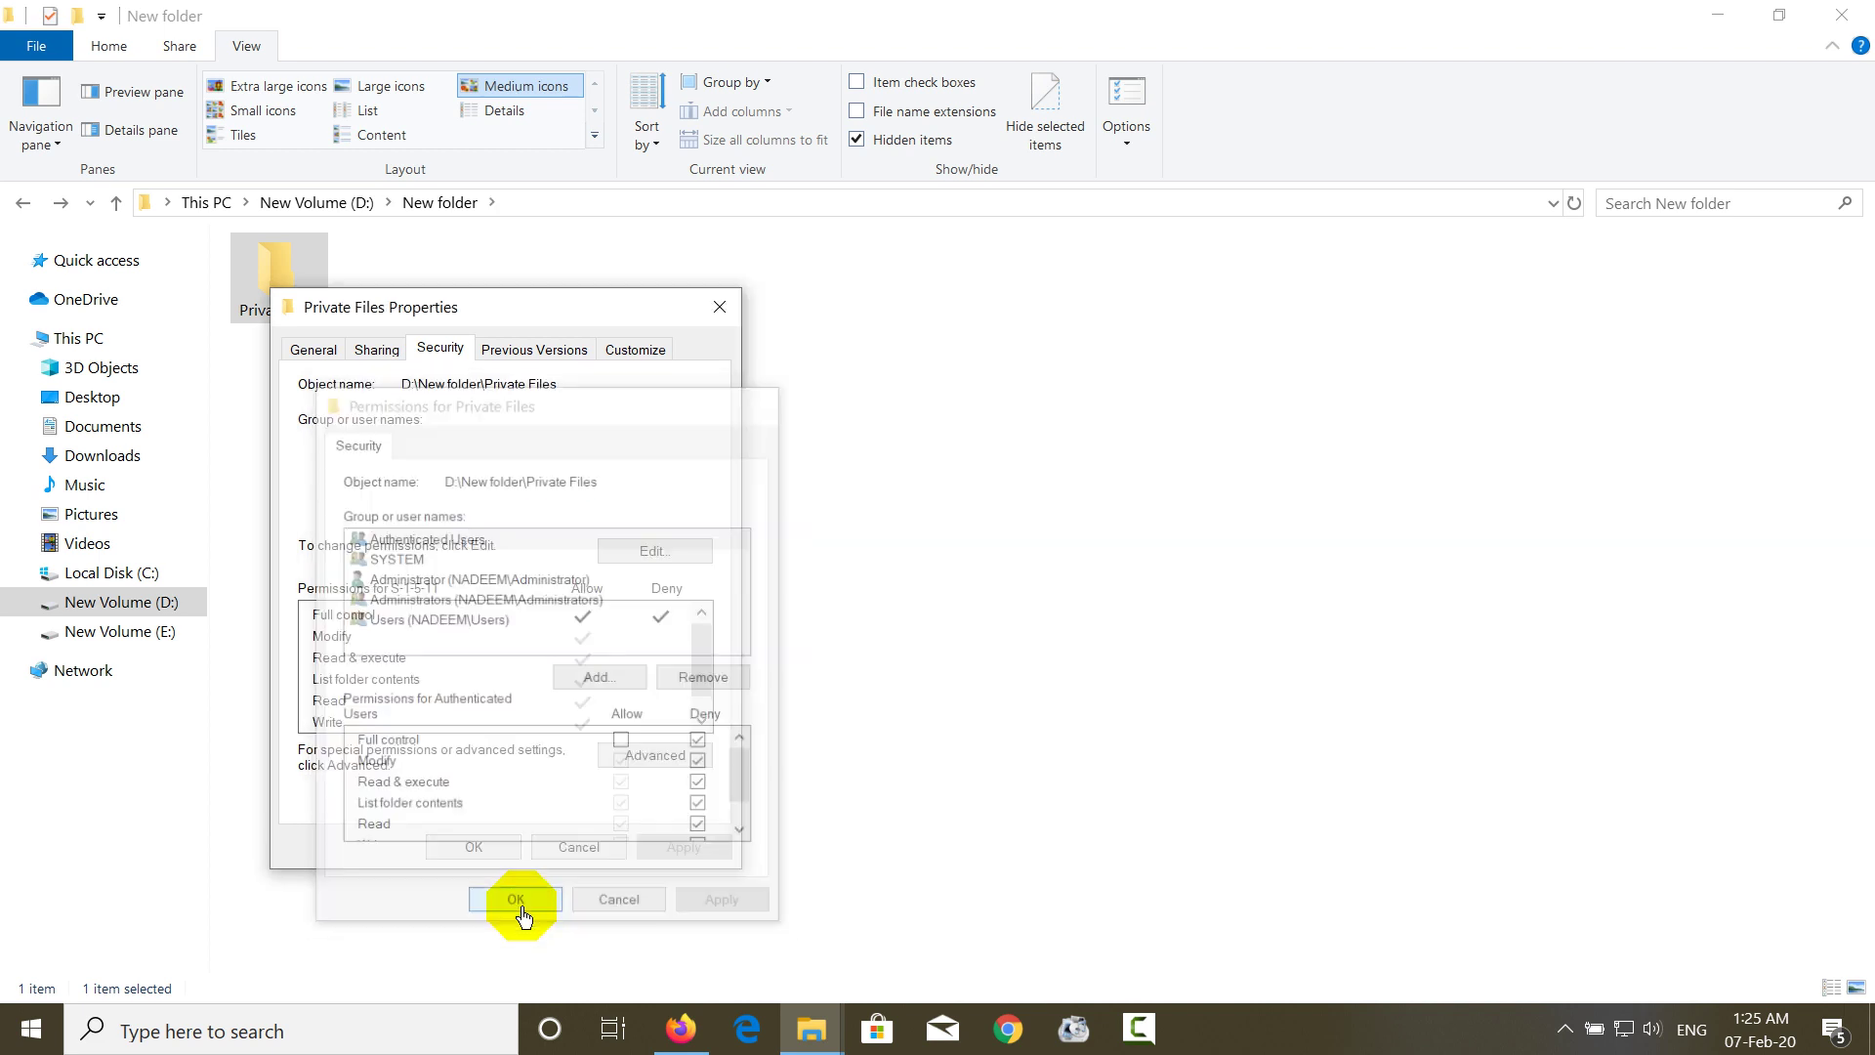
pyautogui.click(503, 849)
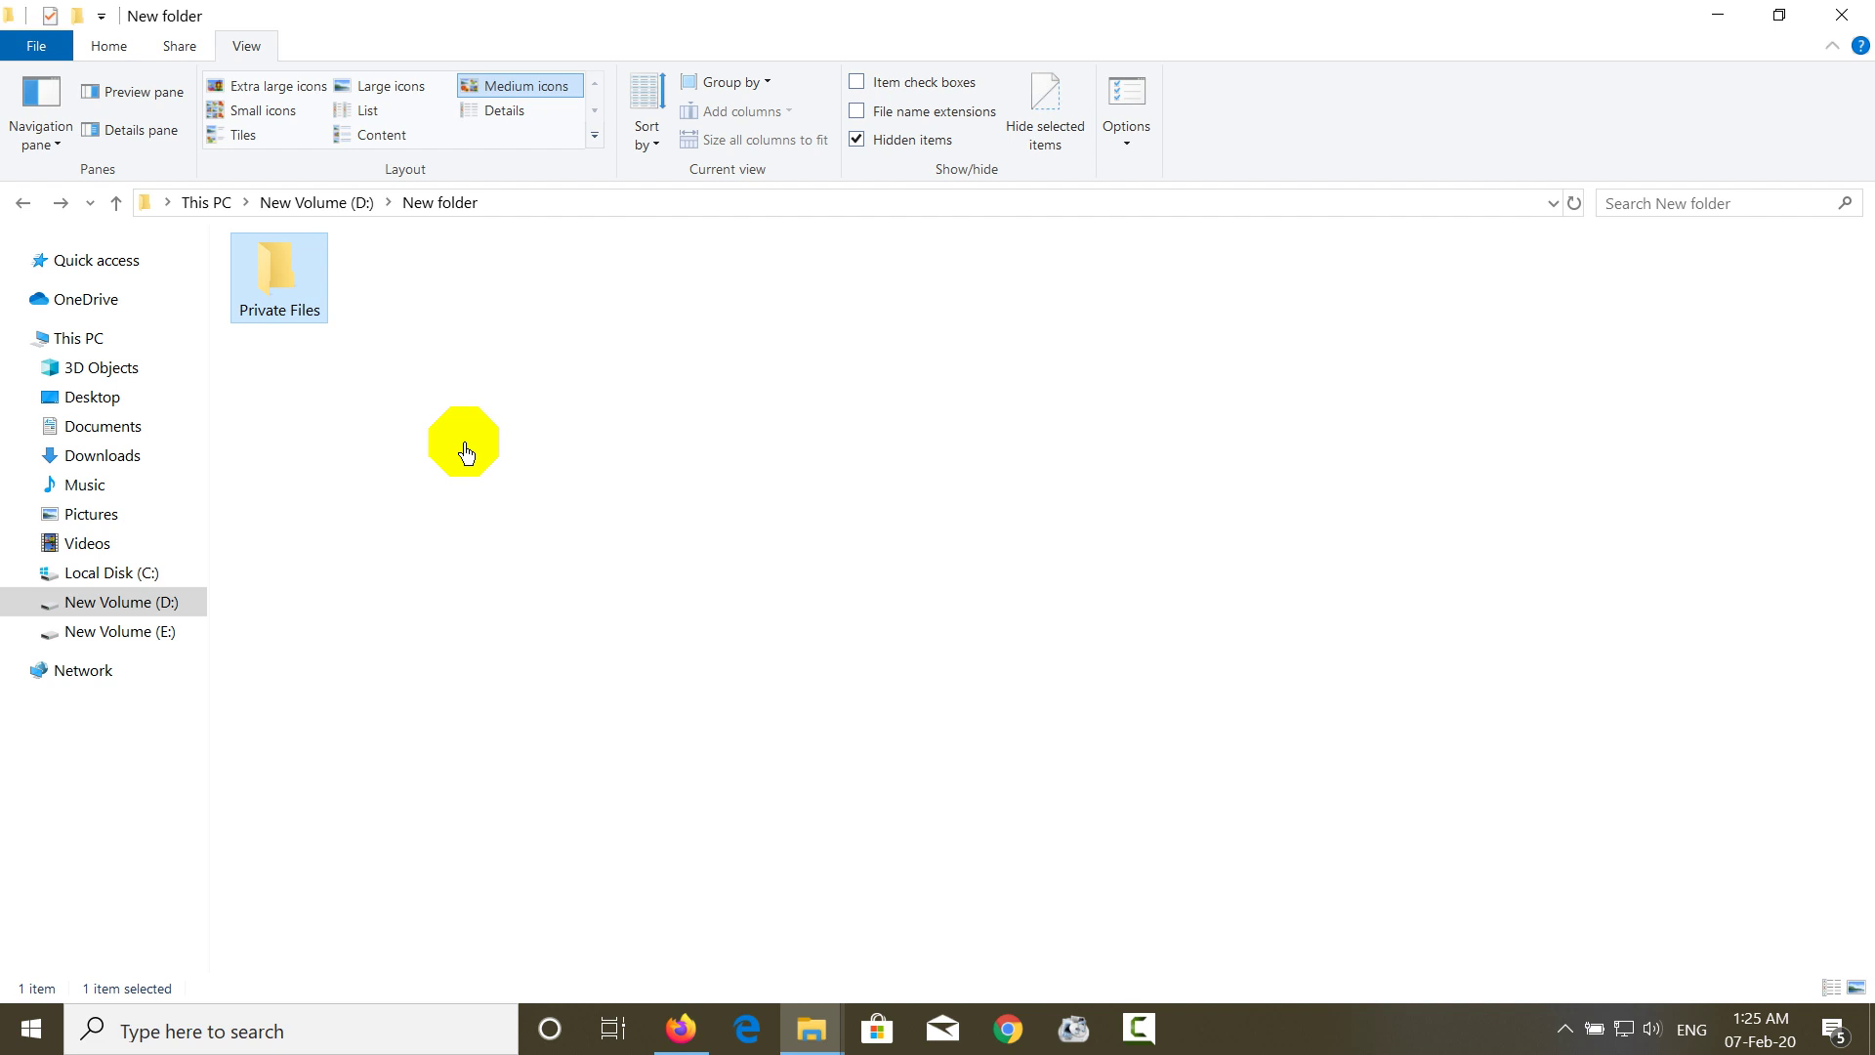
# - After the locked folder refuses access, allow Authenticated Users Full control of Private Files again
pyautogui.doubleClick(271, 326)
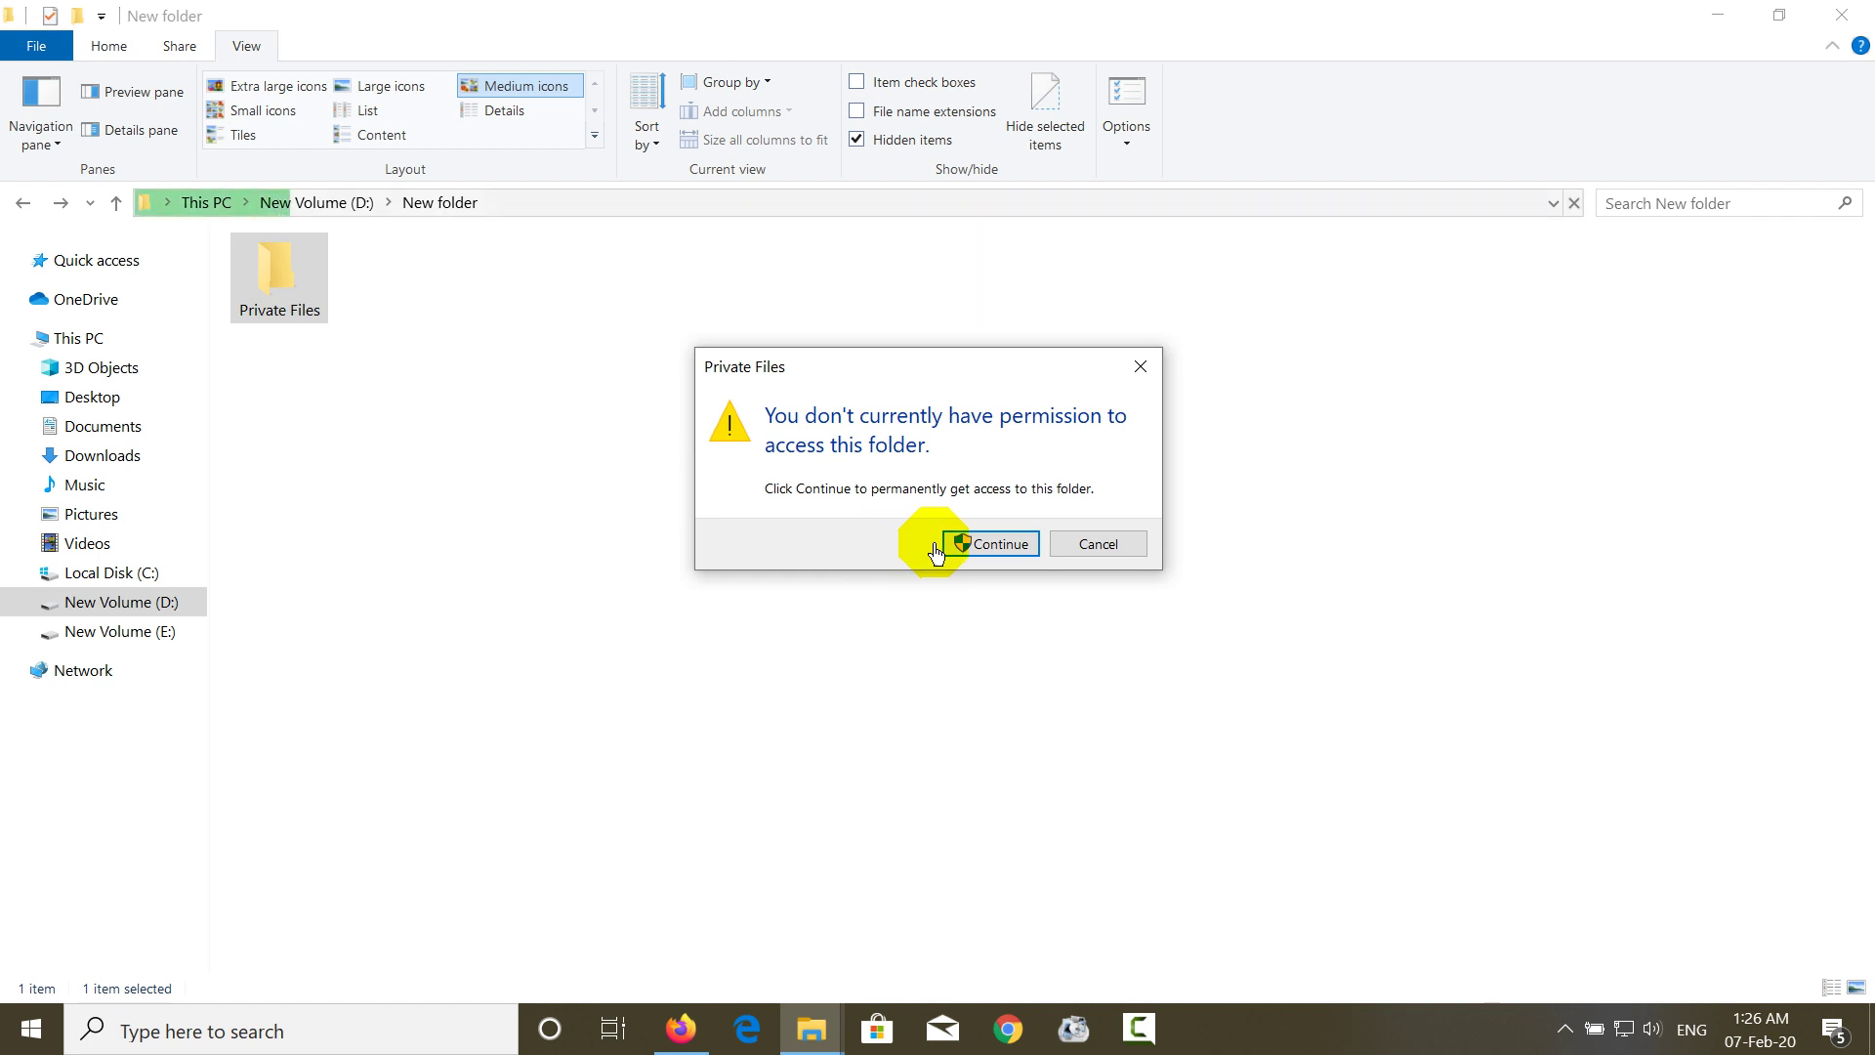
pyautogui.click(1091, 549)
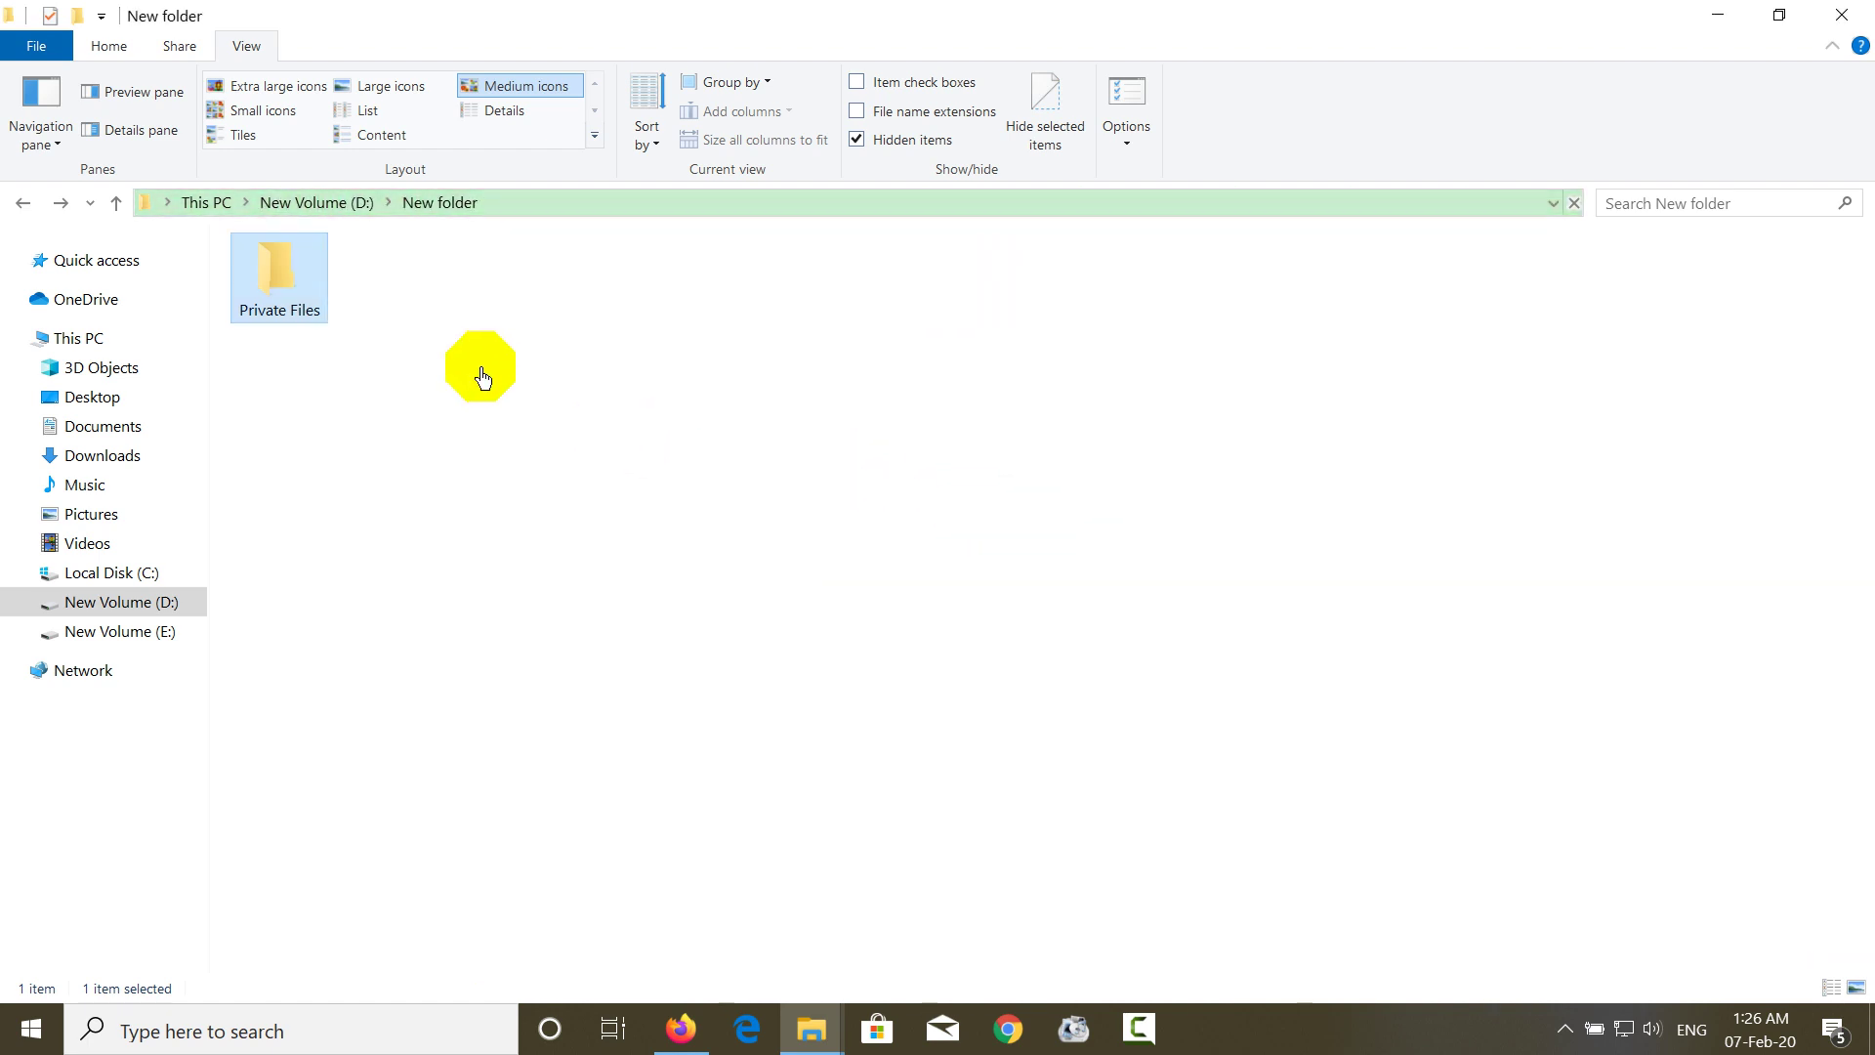
pyautogui.rightClick(276, 322)
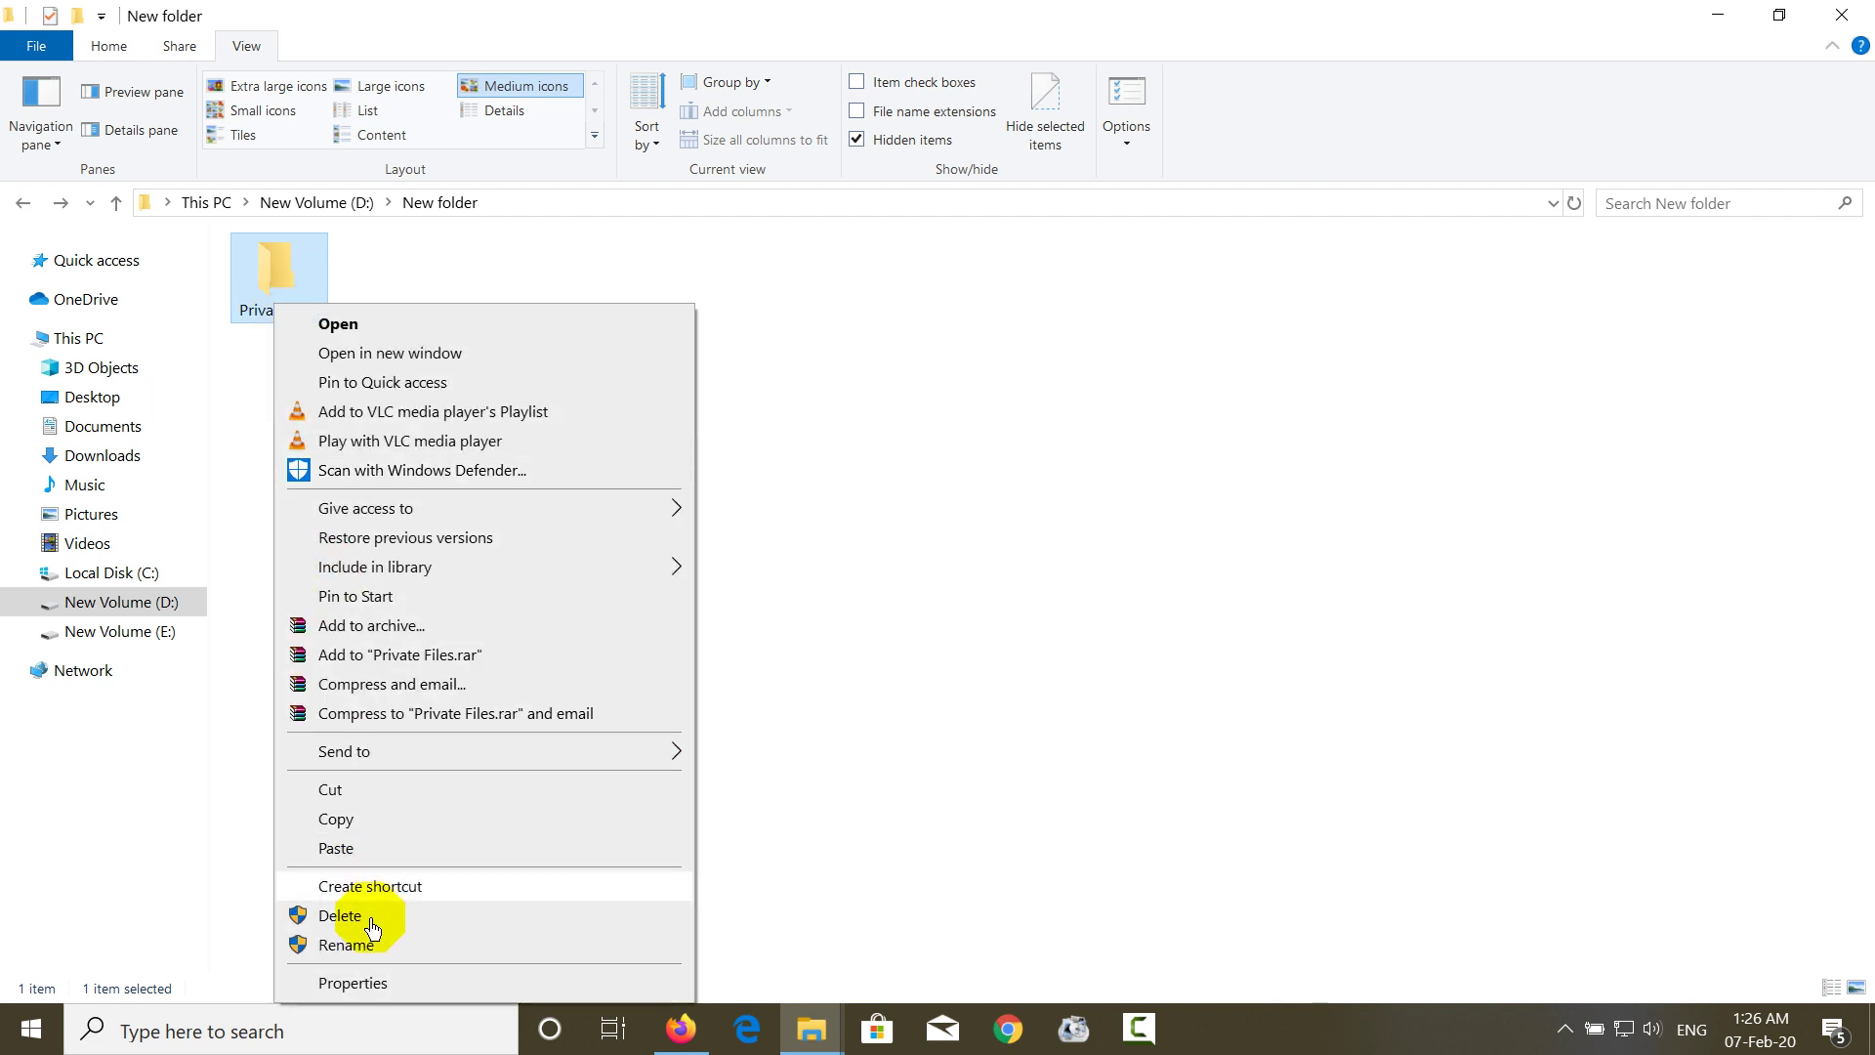
pyautogui.click(381, 988)
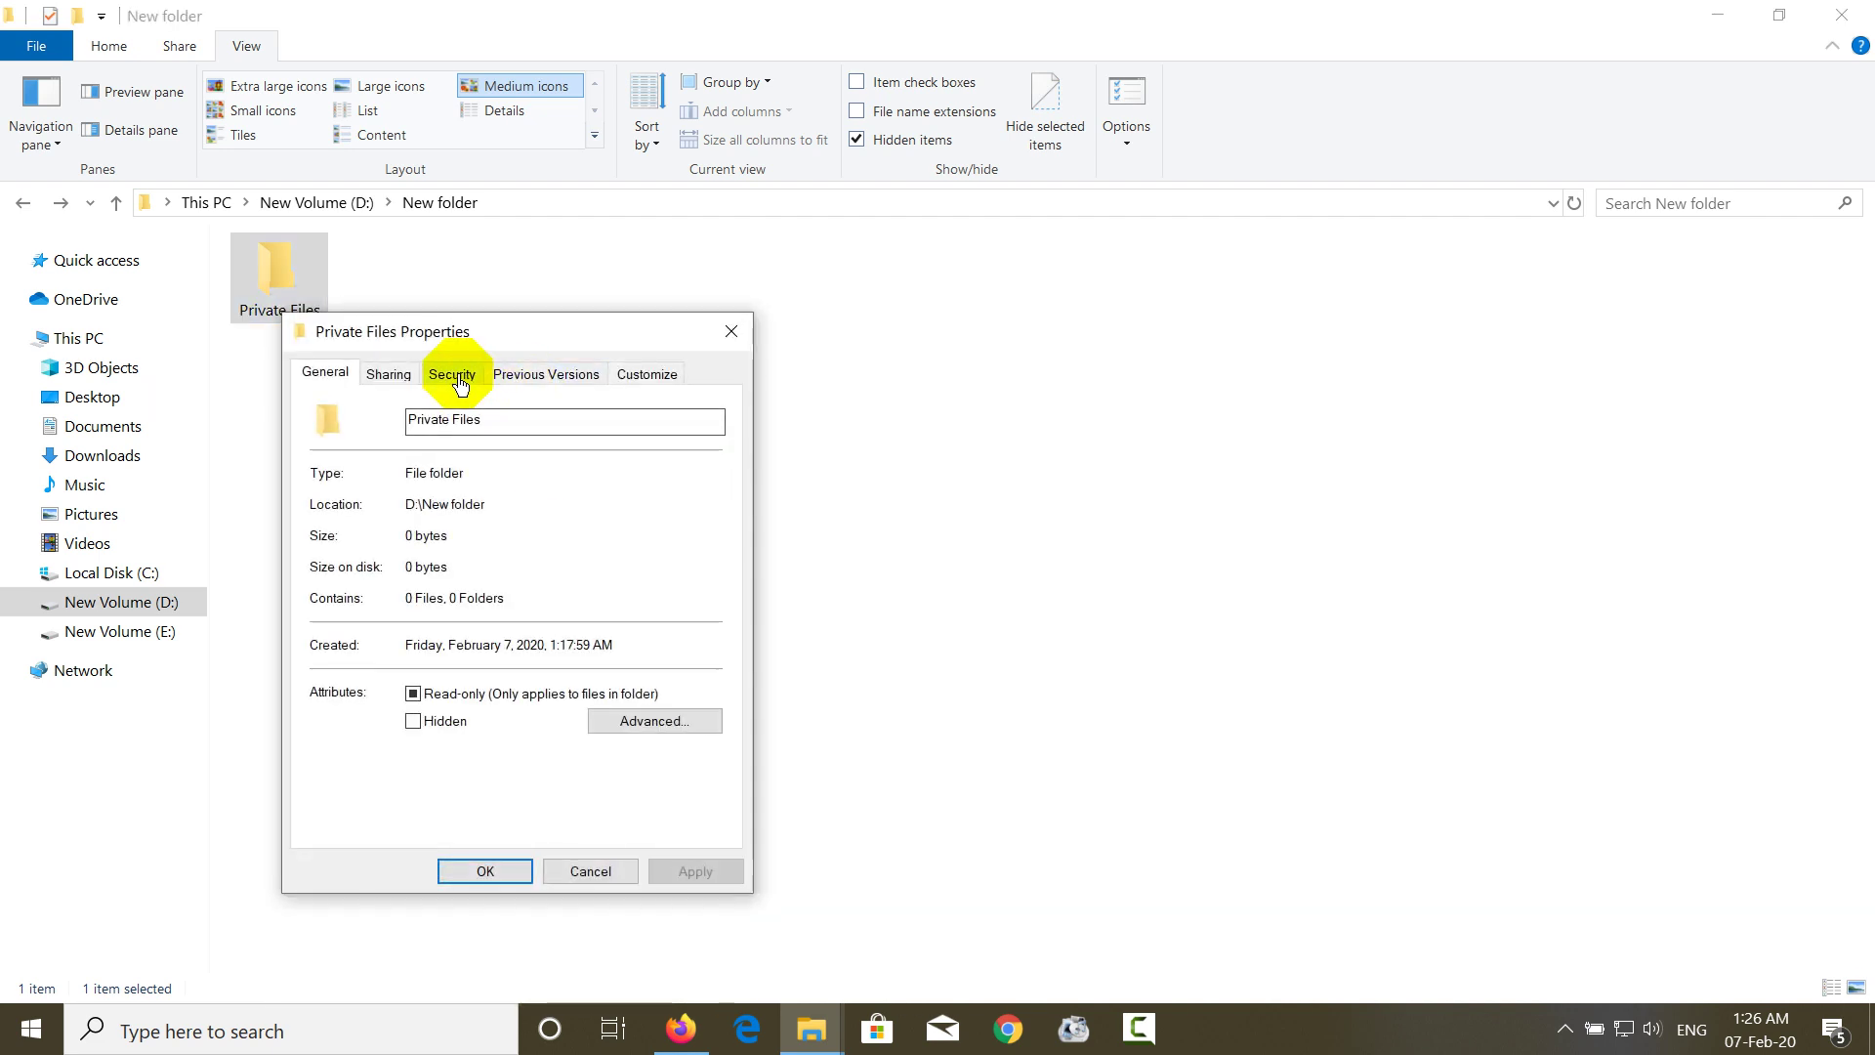
pyautogui.click(467, 371)
pyautogui.click(670, 576)
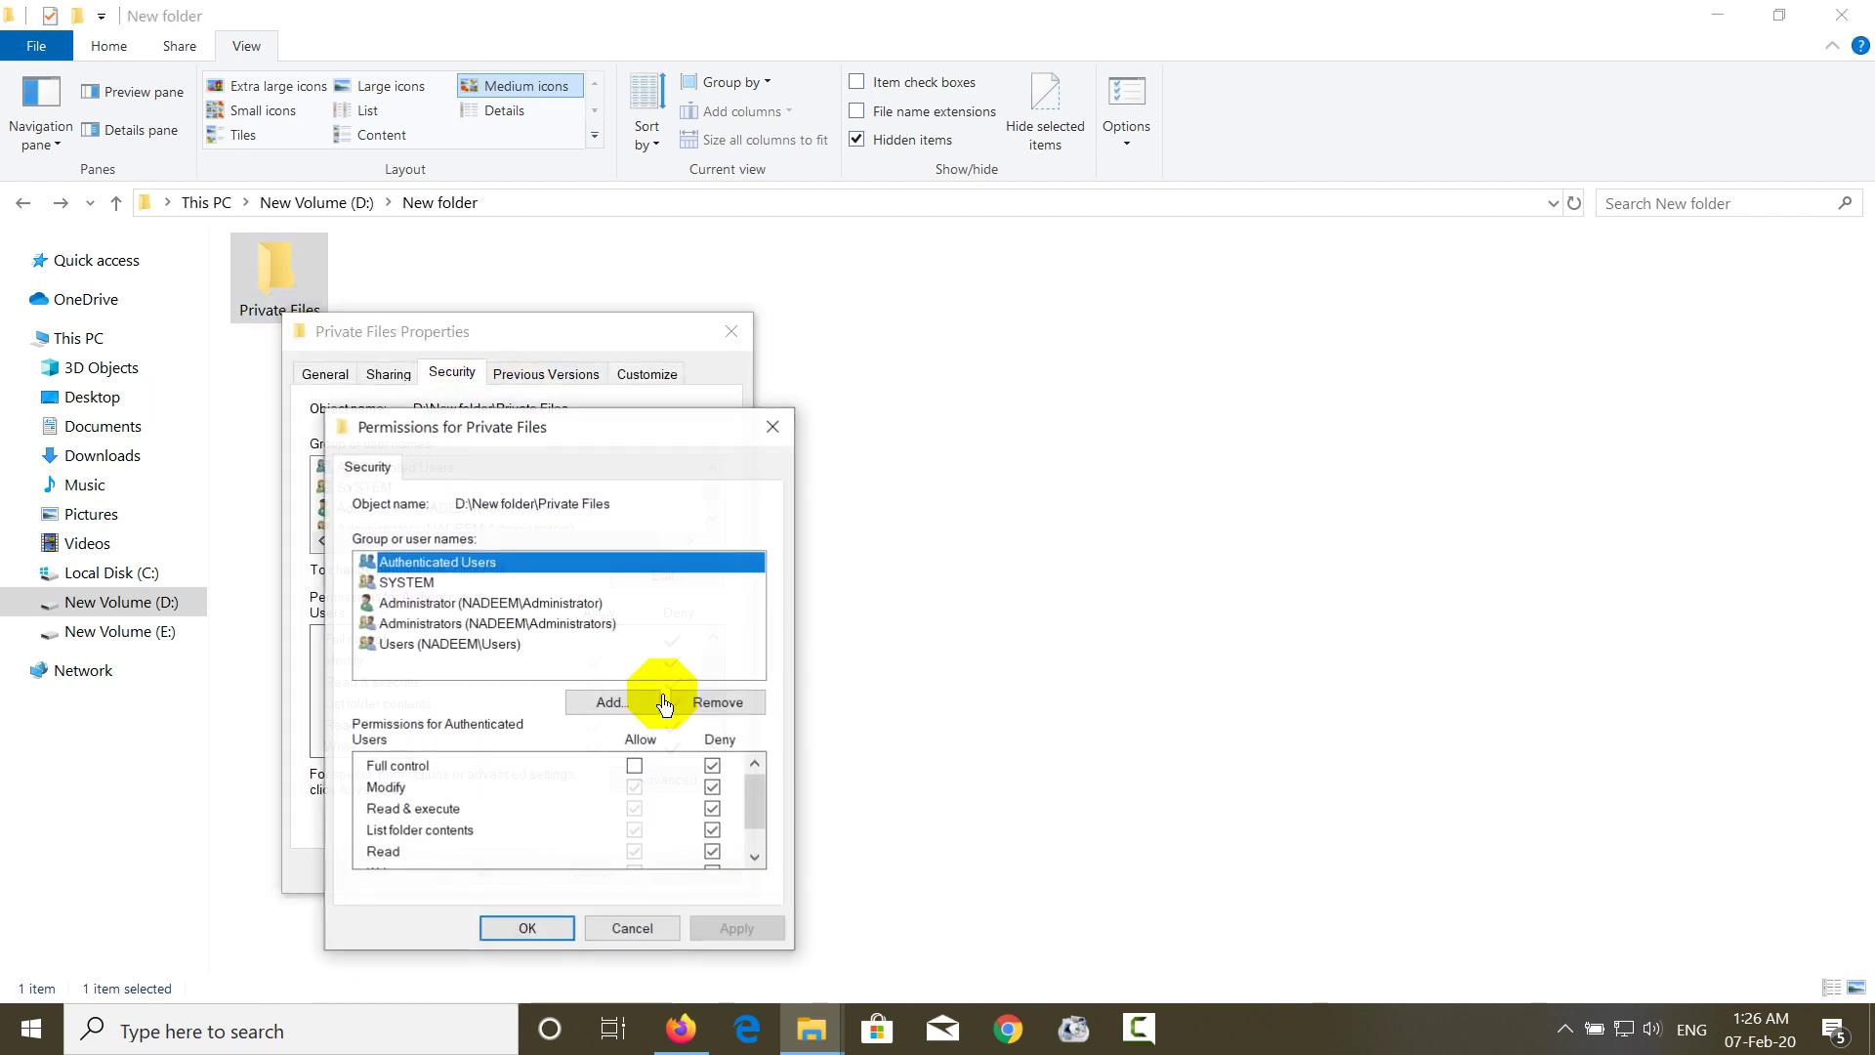
pyautogui.click(635, 766)
pyautogui.click(728, 929)
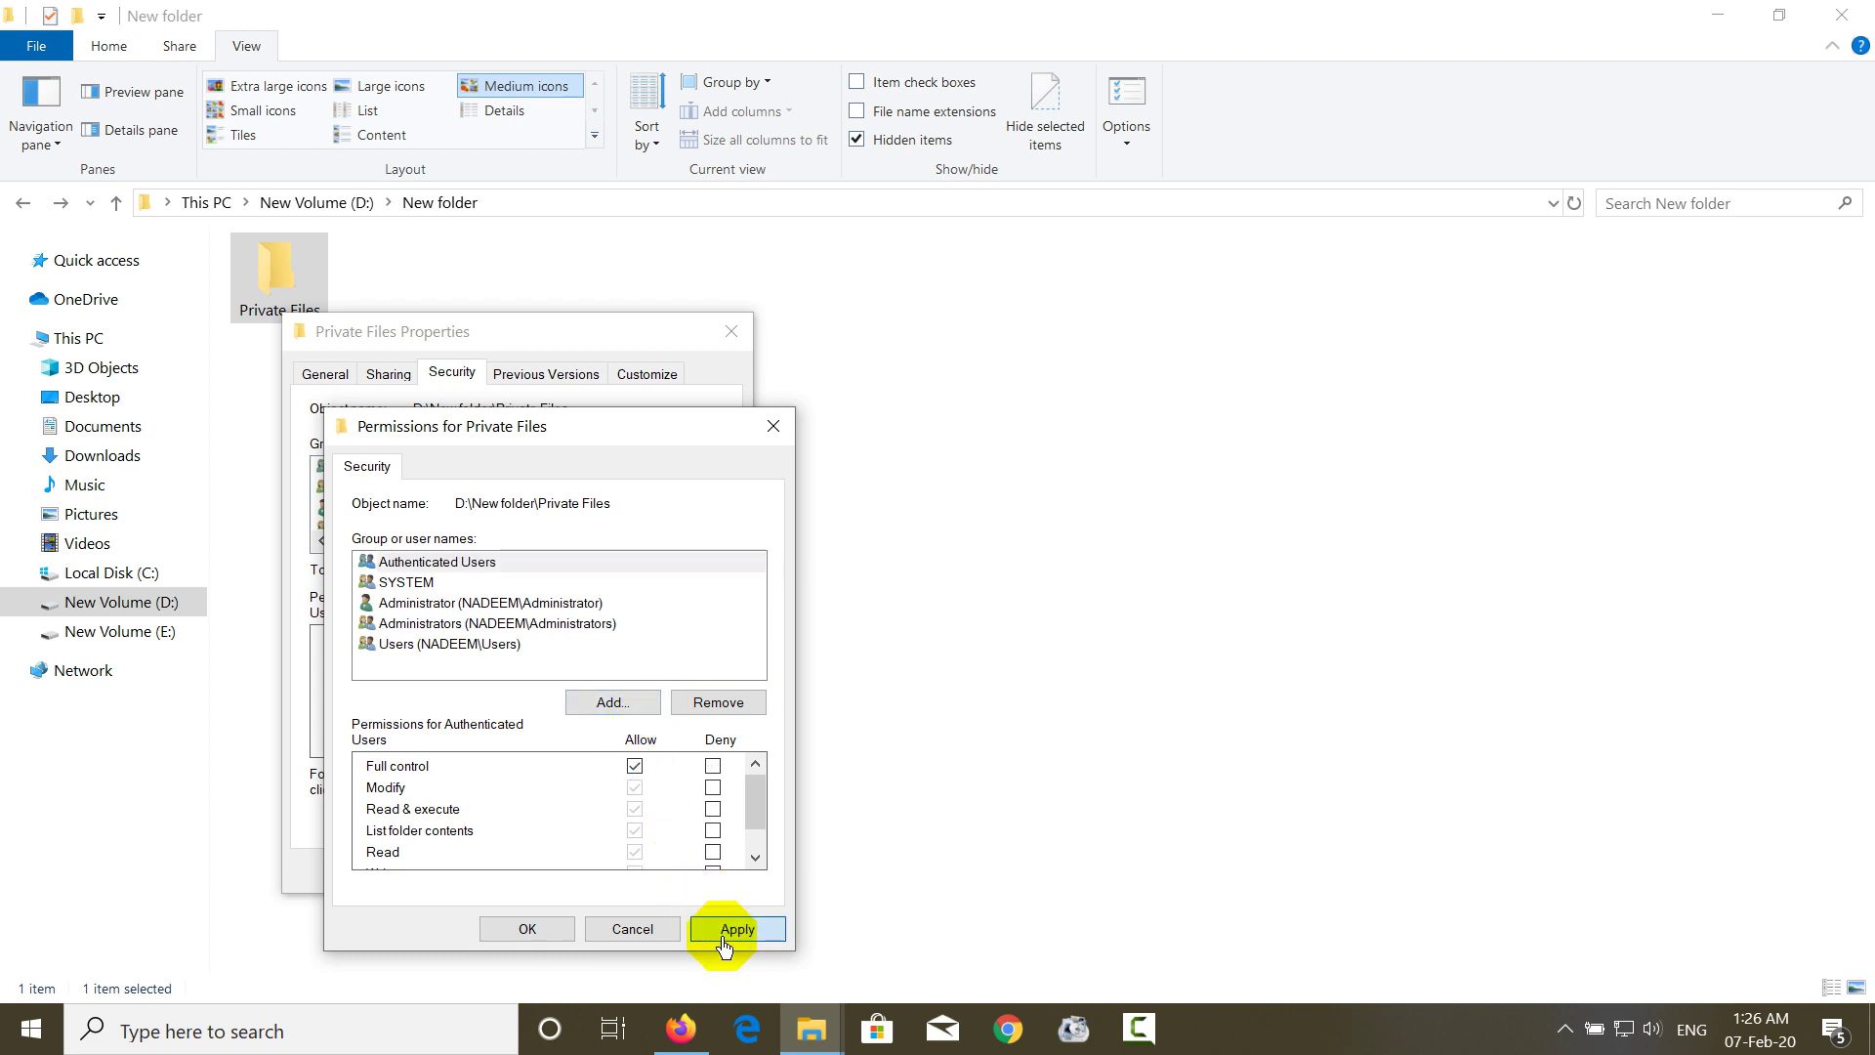
pyautogui.click(534, 929)
pyautogui.click(517, 869)
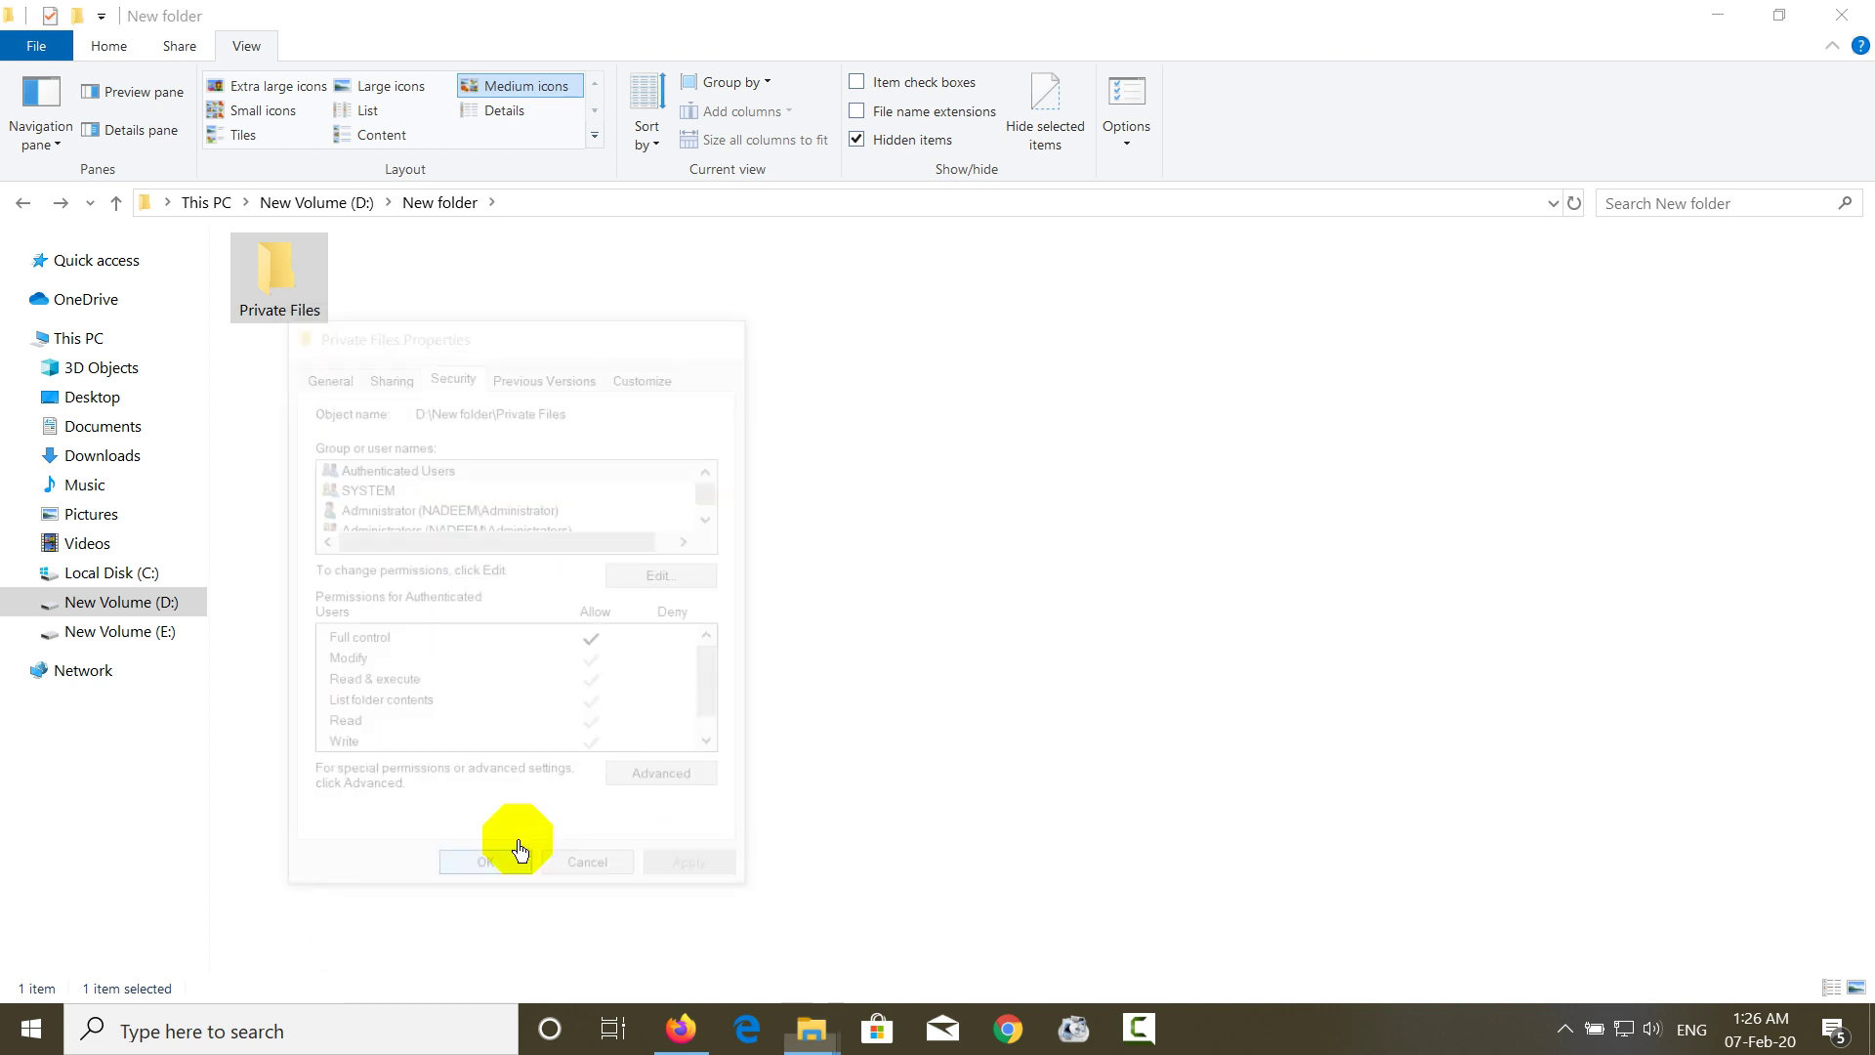
pyautogui.rightClick(293, 295)
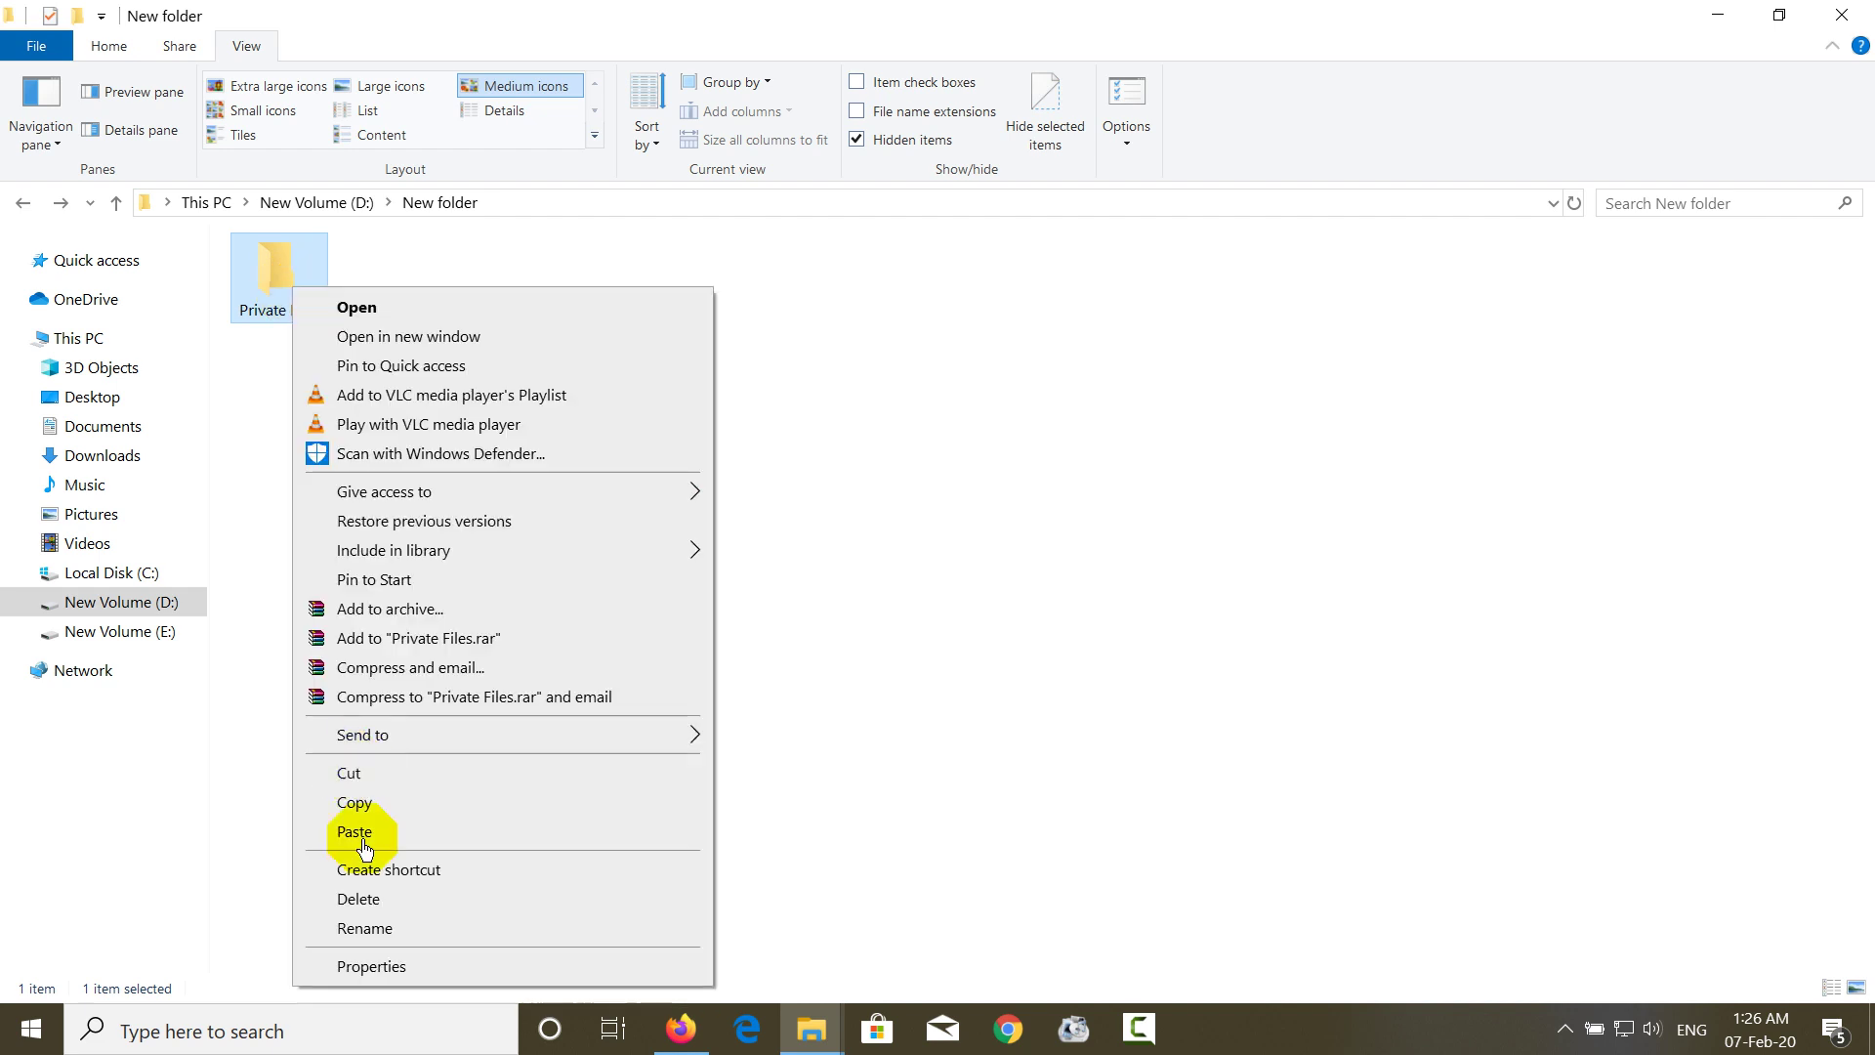
# - Set the Hidden attribute on Private Files, applied to all its subfolders and files
pyautogui.click(384, 962)
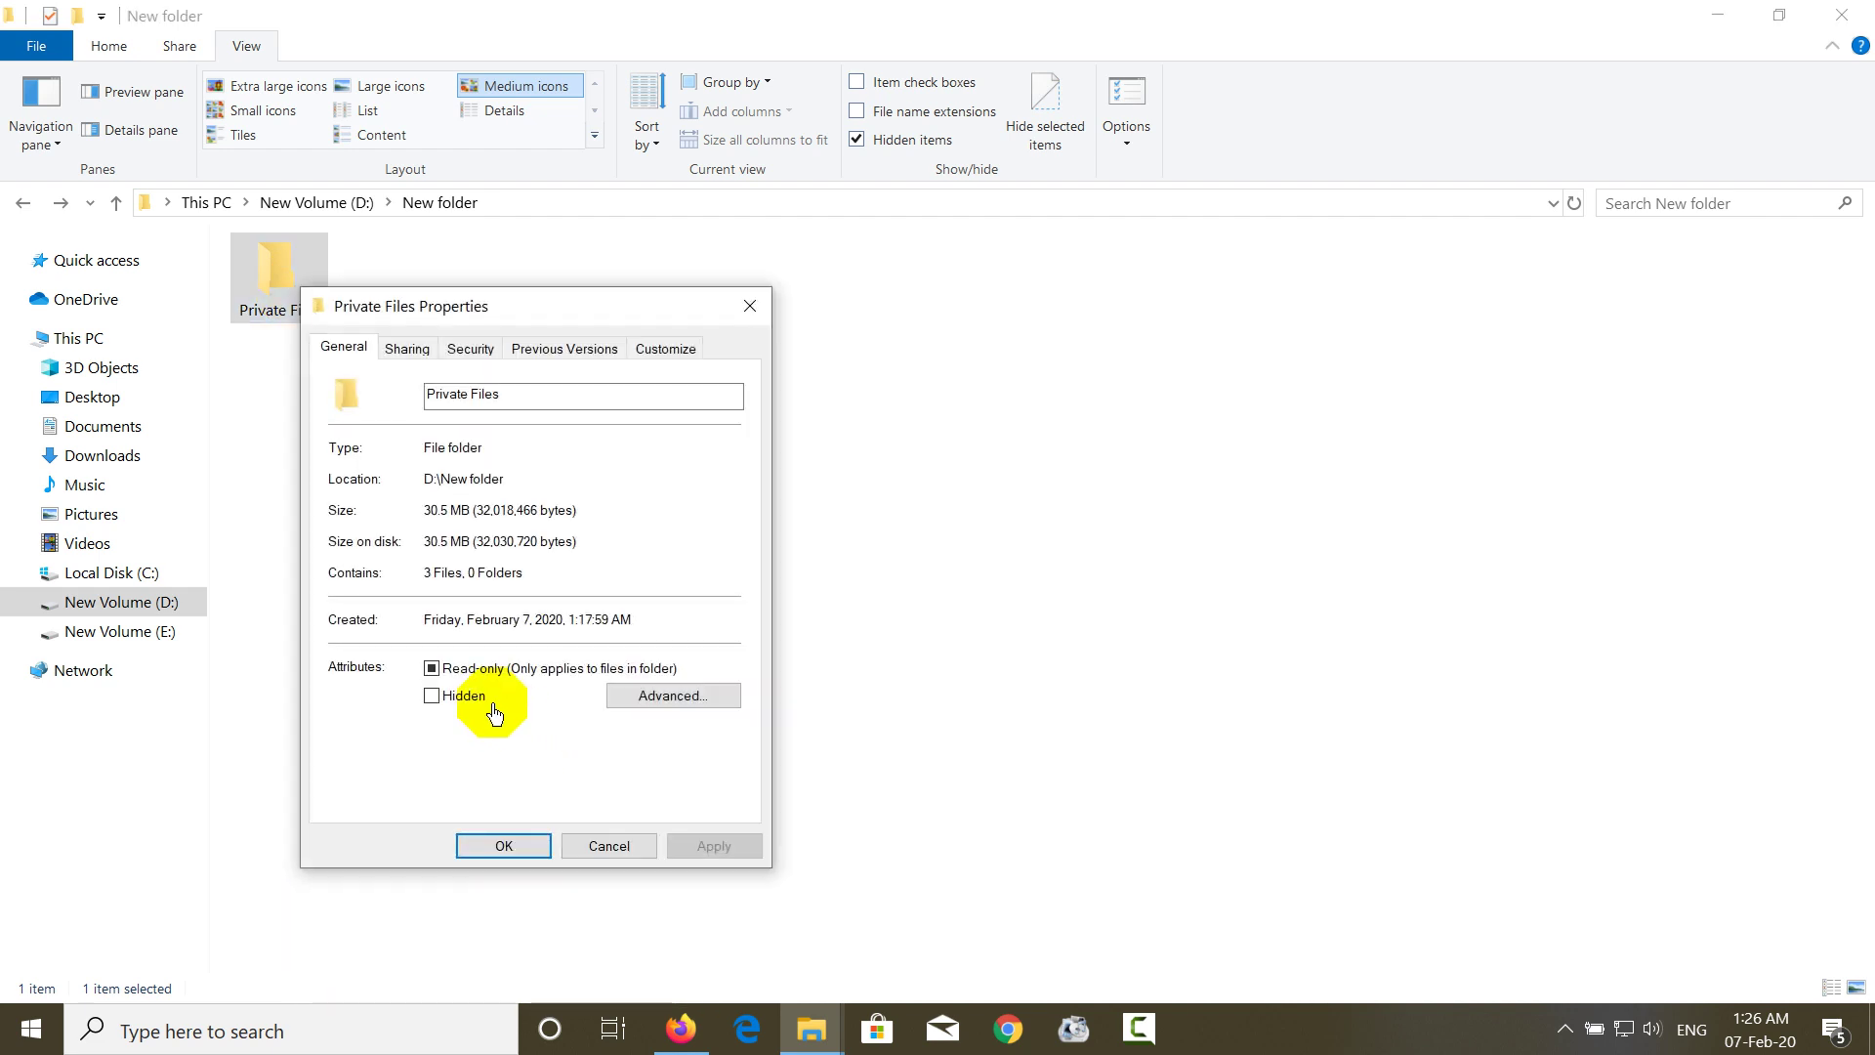
pyautogui.click(451, 698)
pyautogui.click(726, 852)
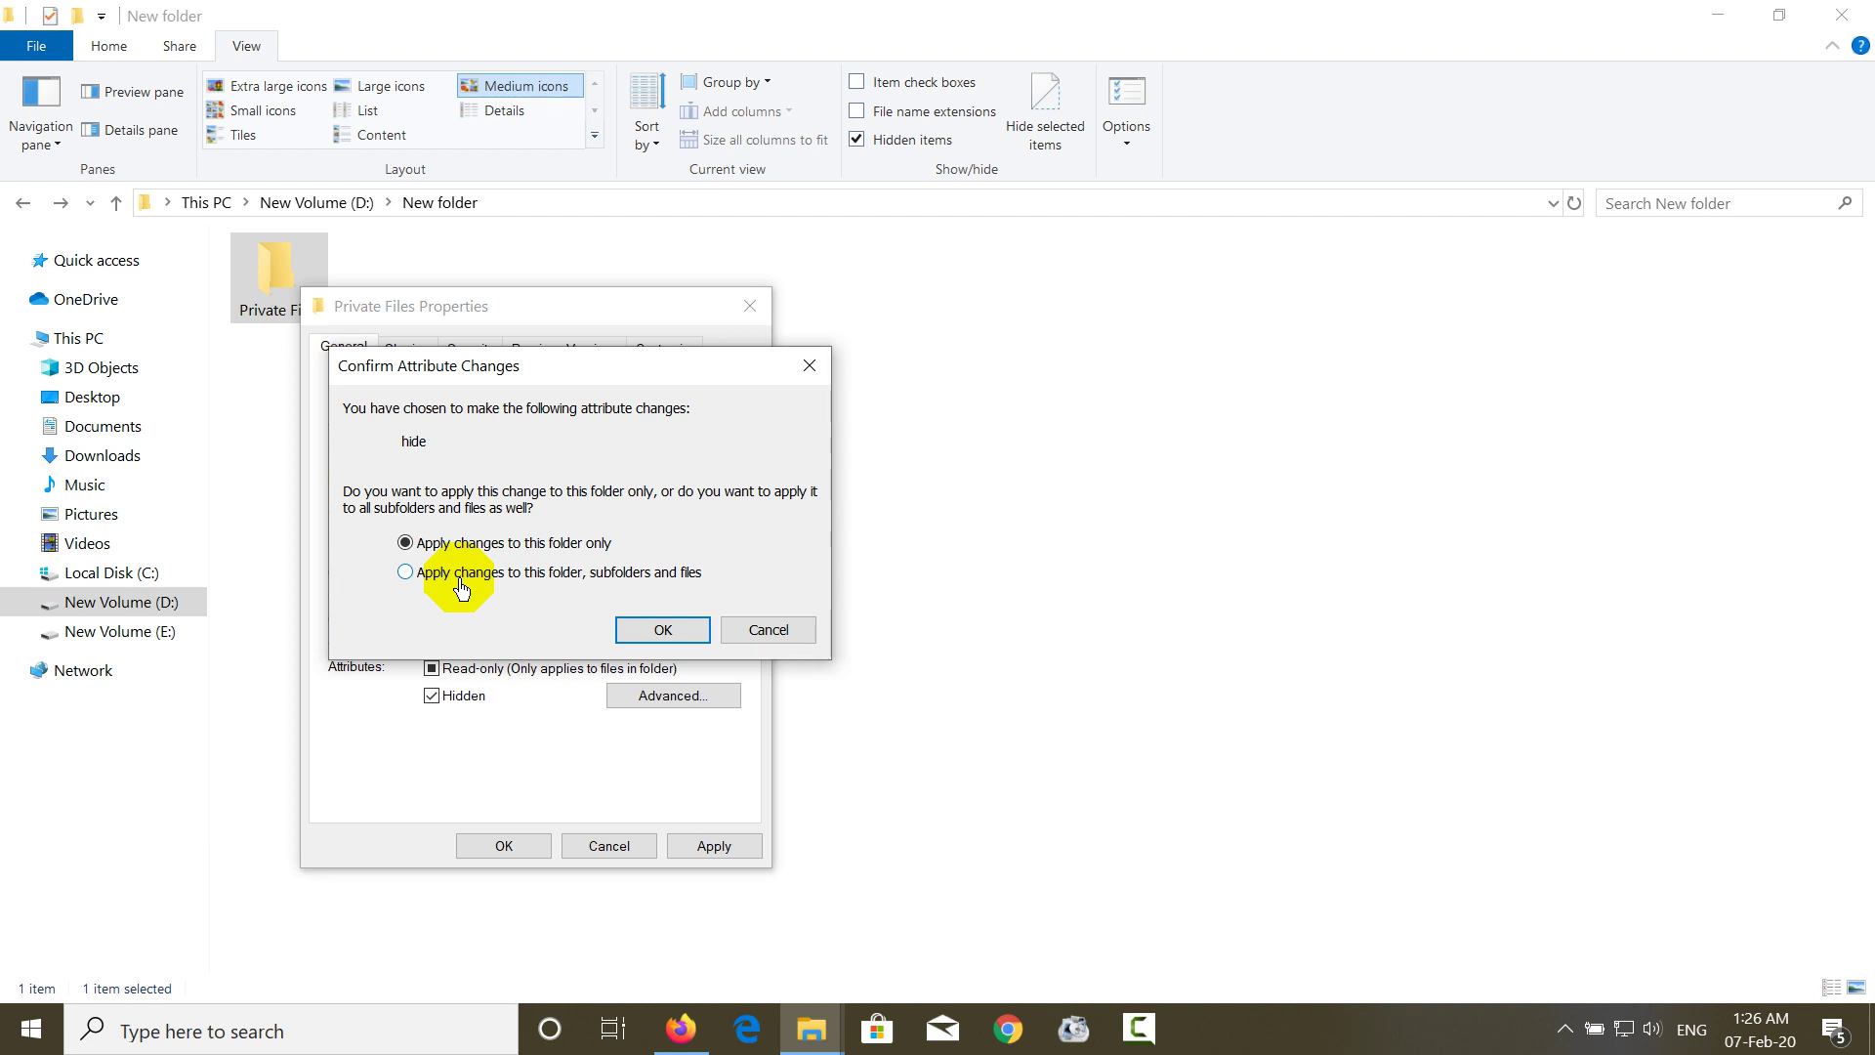
pyautogui.click(462, 585)
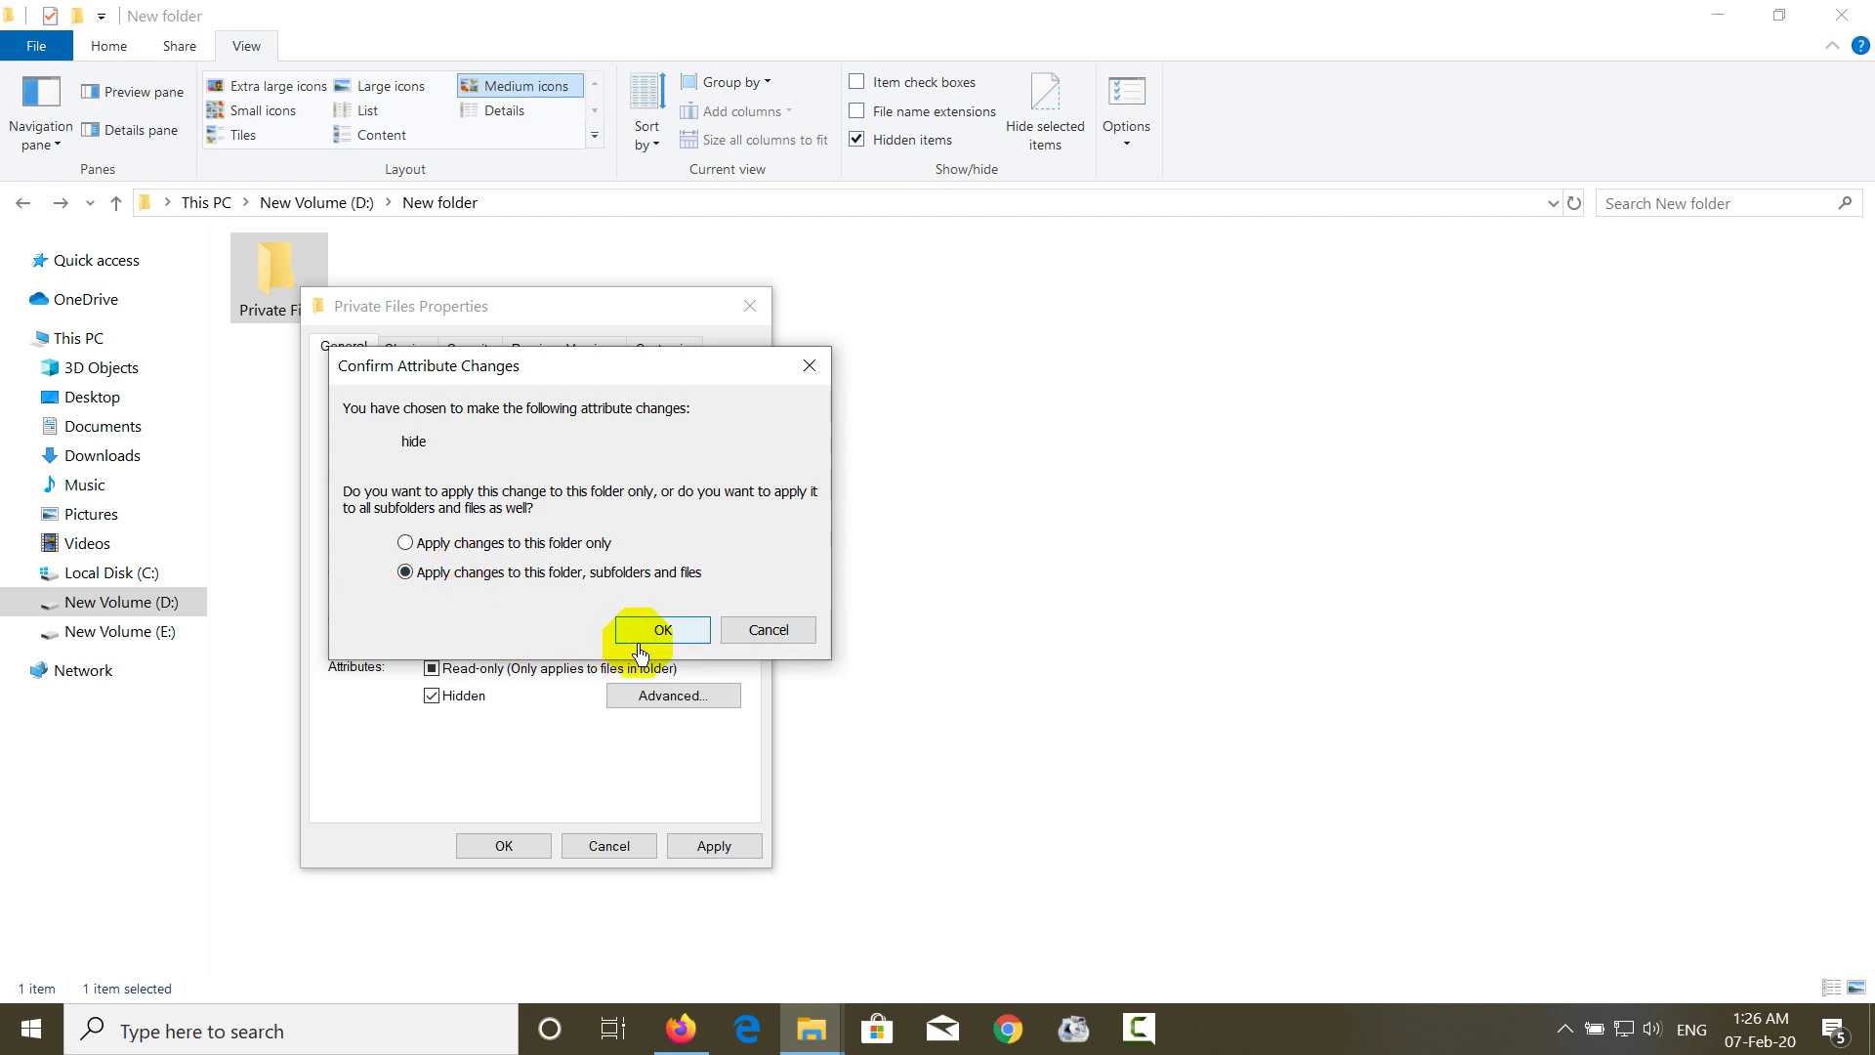
pyautogui.click(639, 646)
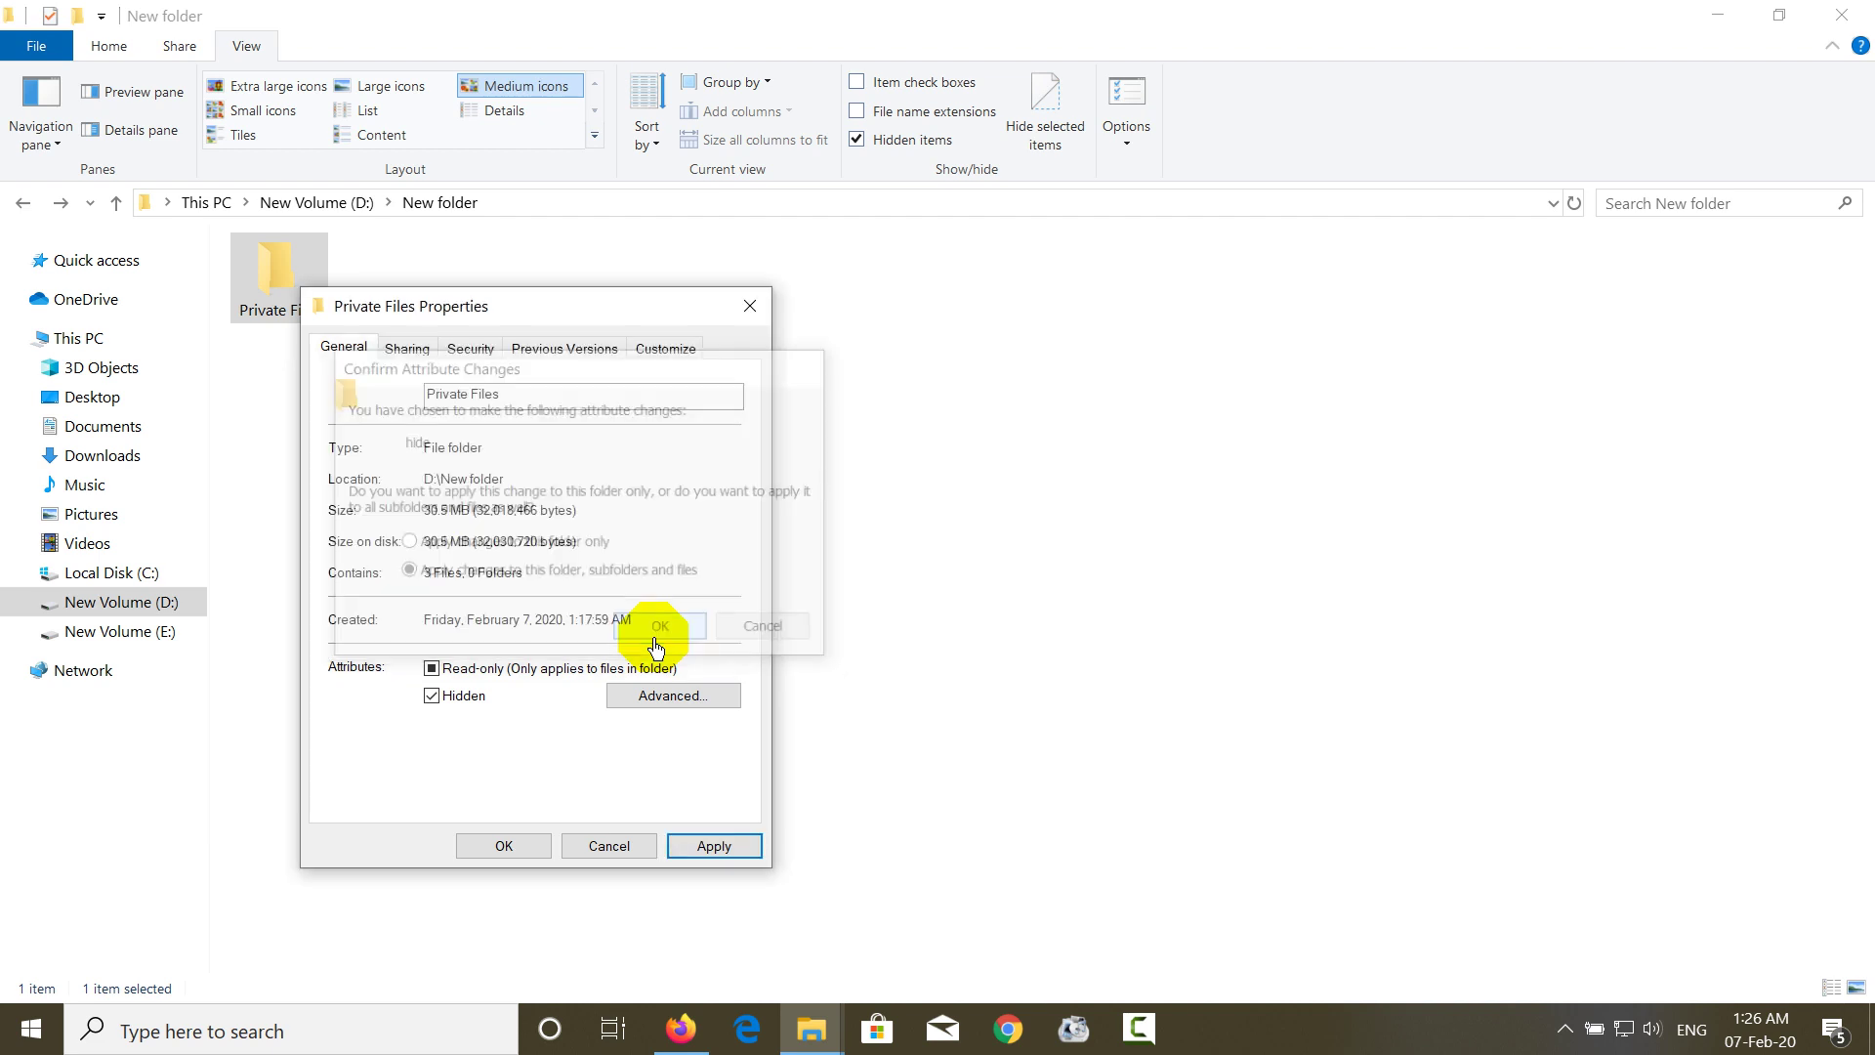
pyautogui.click(503, 846)
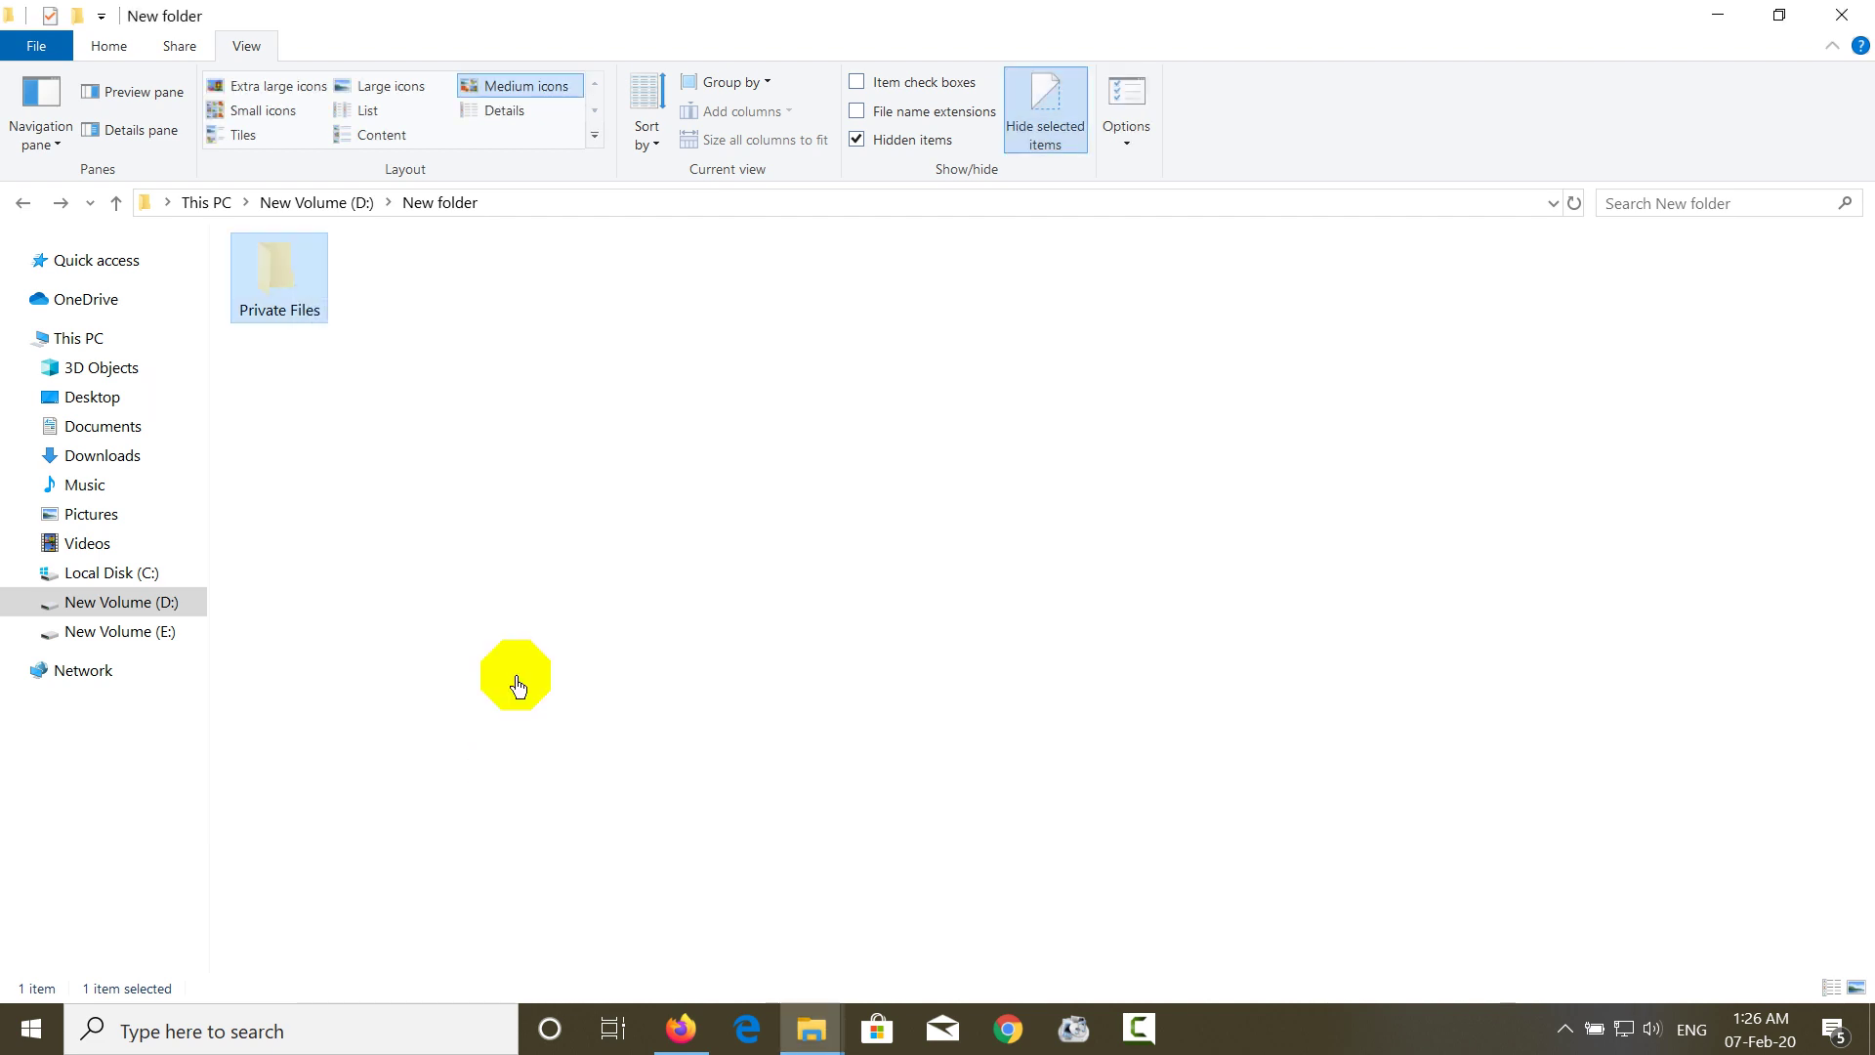
pyautogui.rightClick(583, 430)
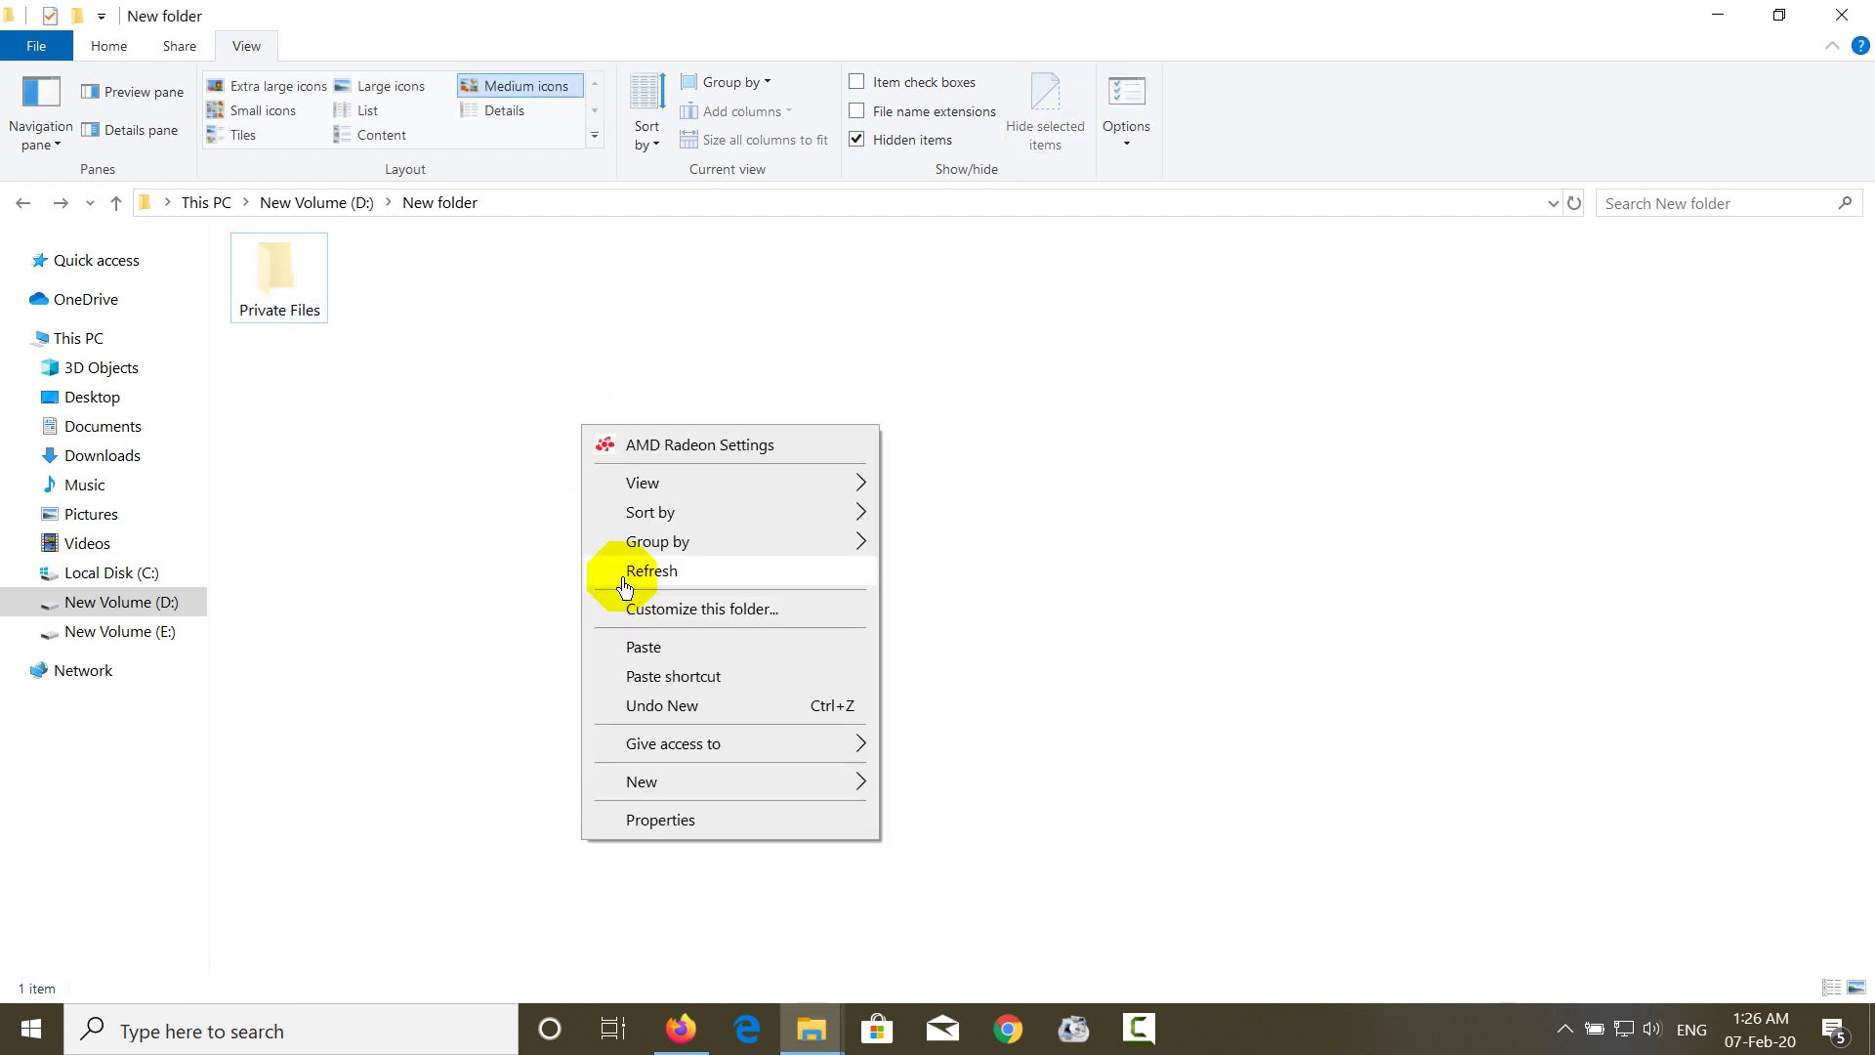
pyautogui.click(625, 576)
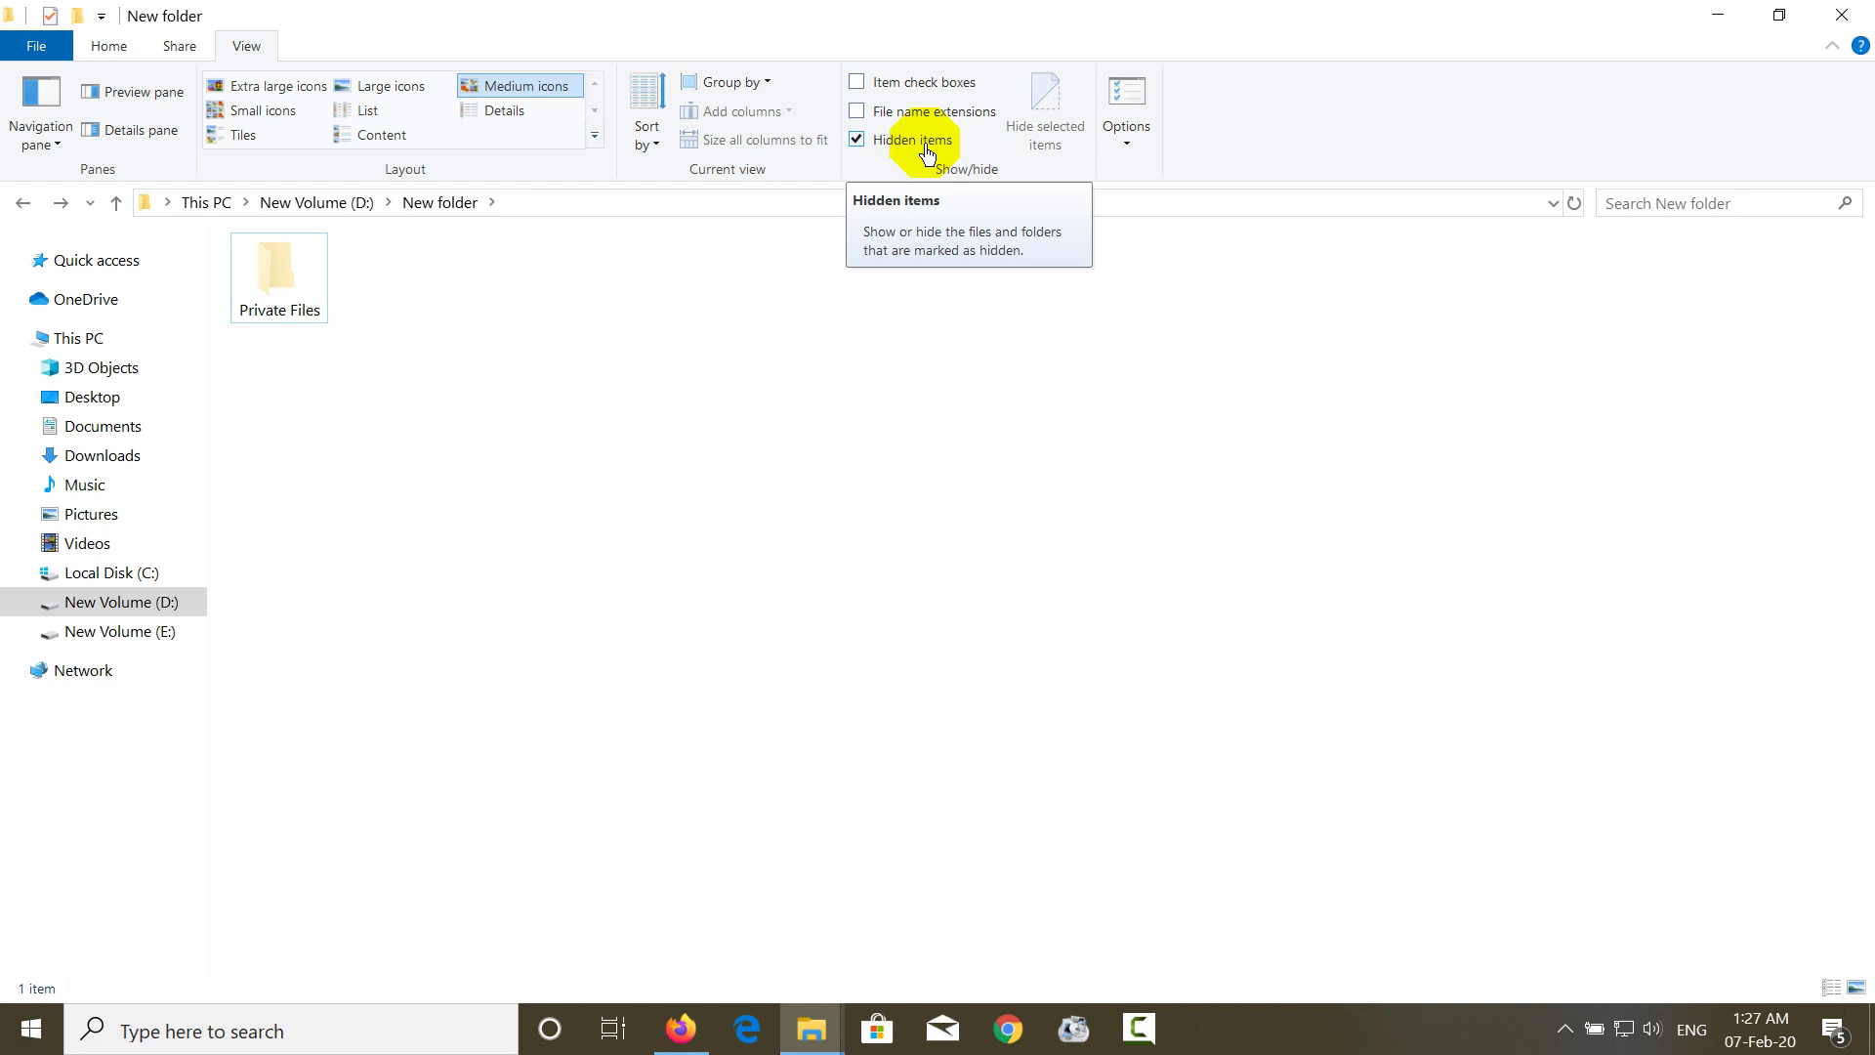
pyautogui.click(918, 142)
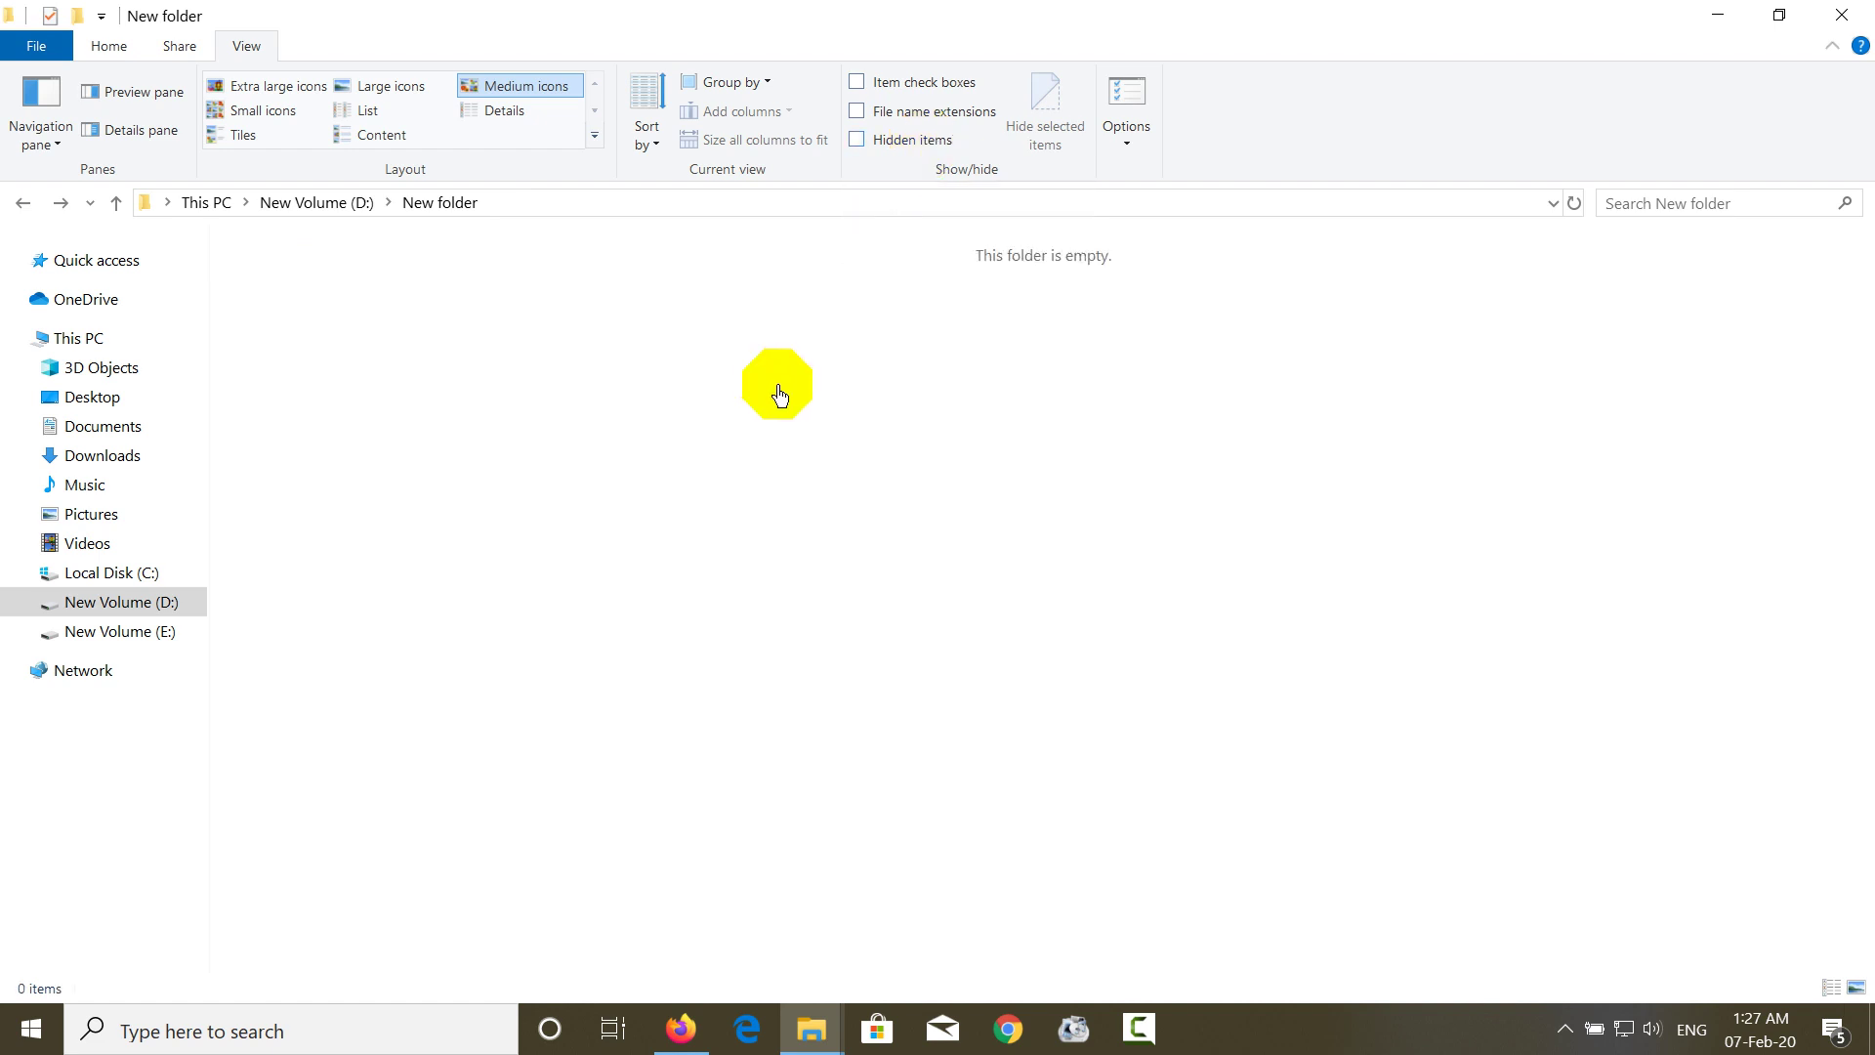
pyautogui.rightClick(779, 395)
pyautogui.click(808, 520)
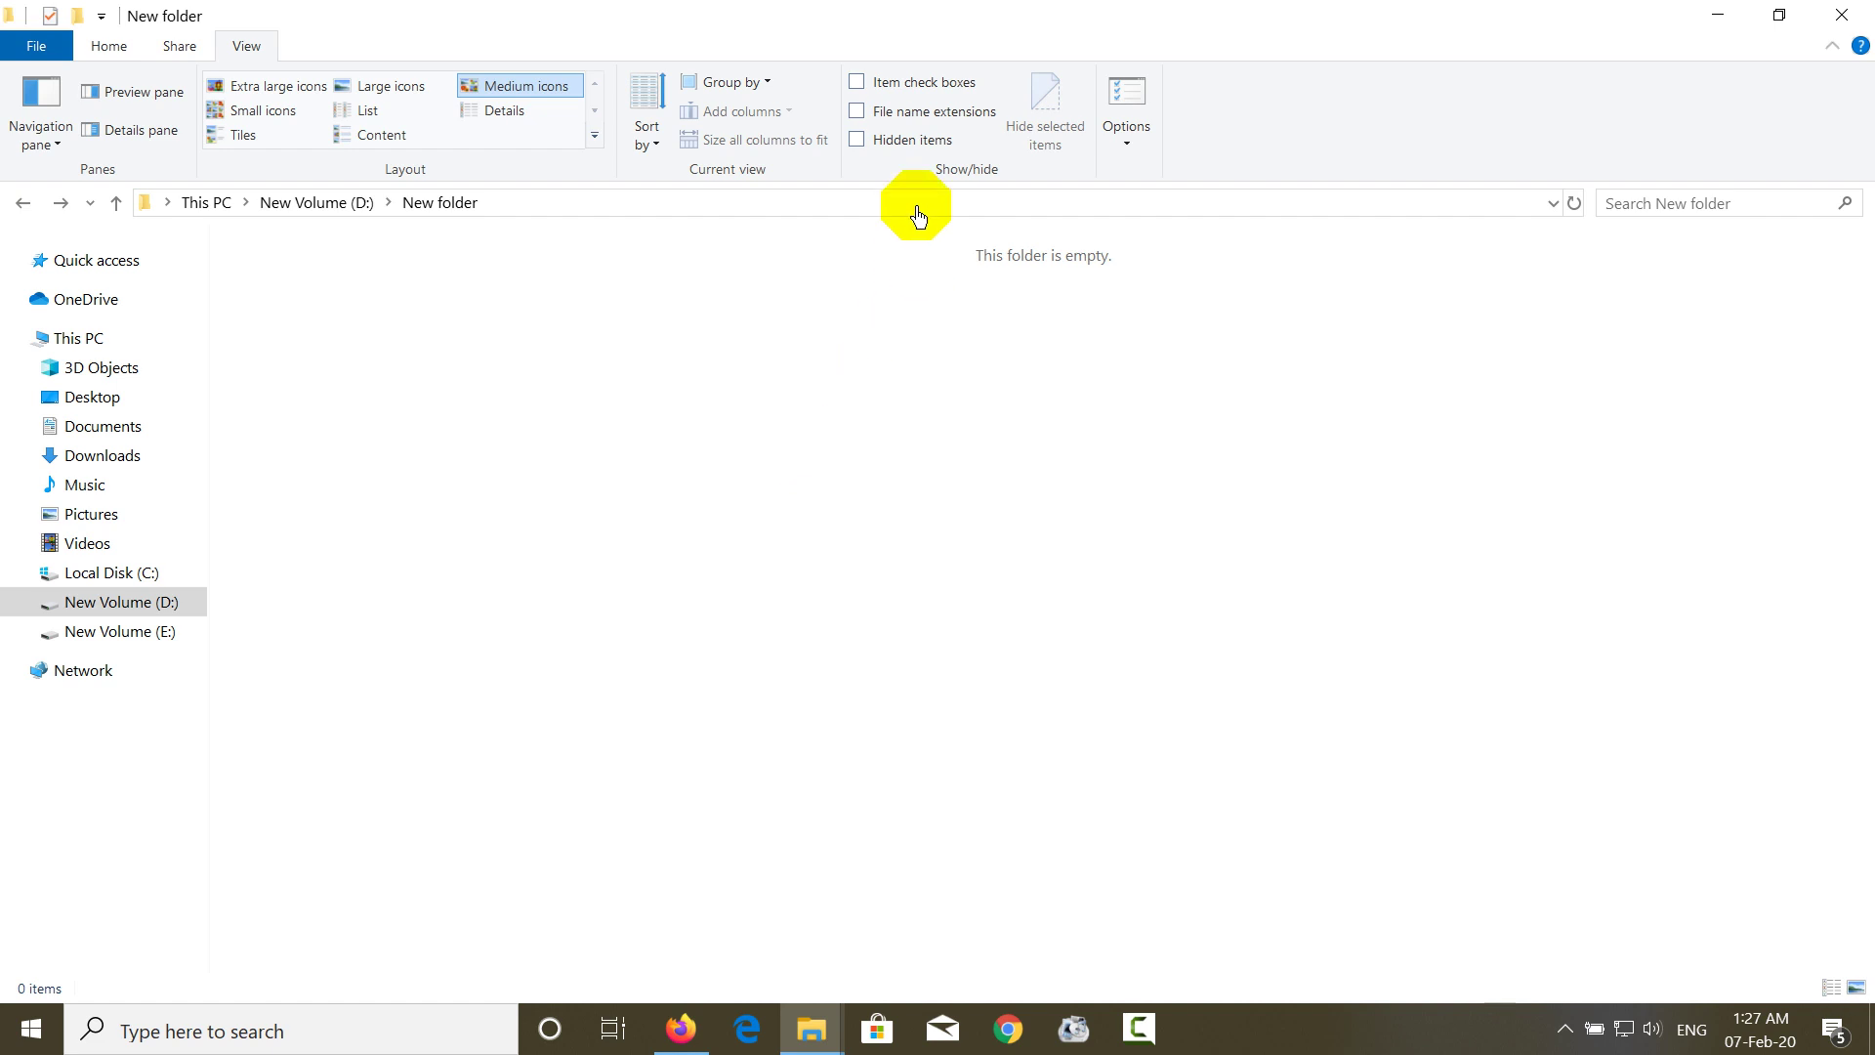
pyautogui.click(858, 139)
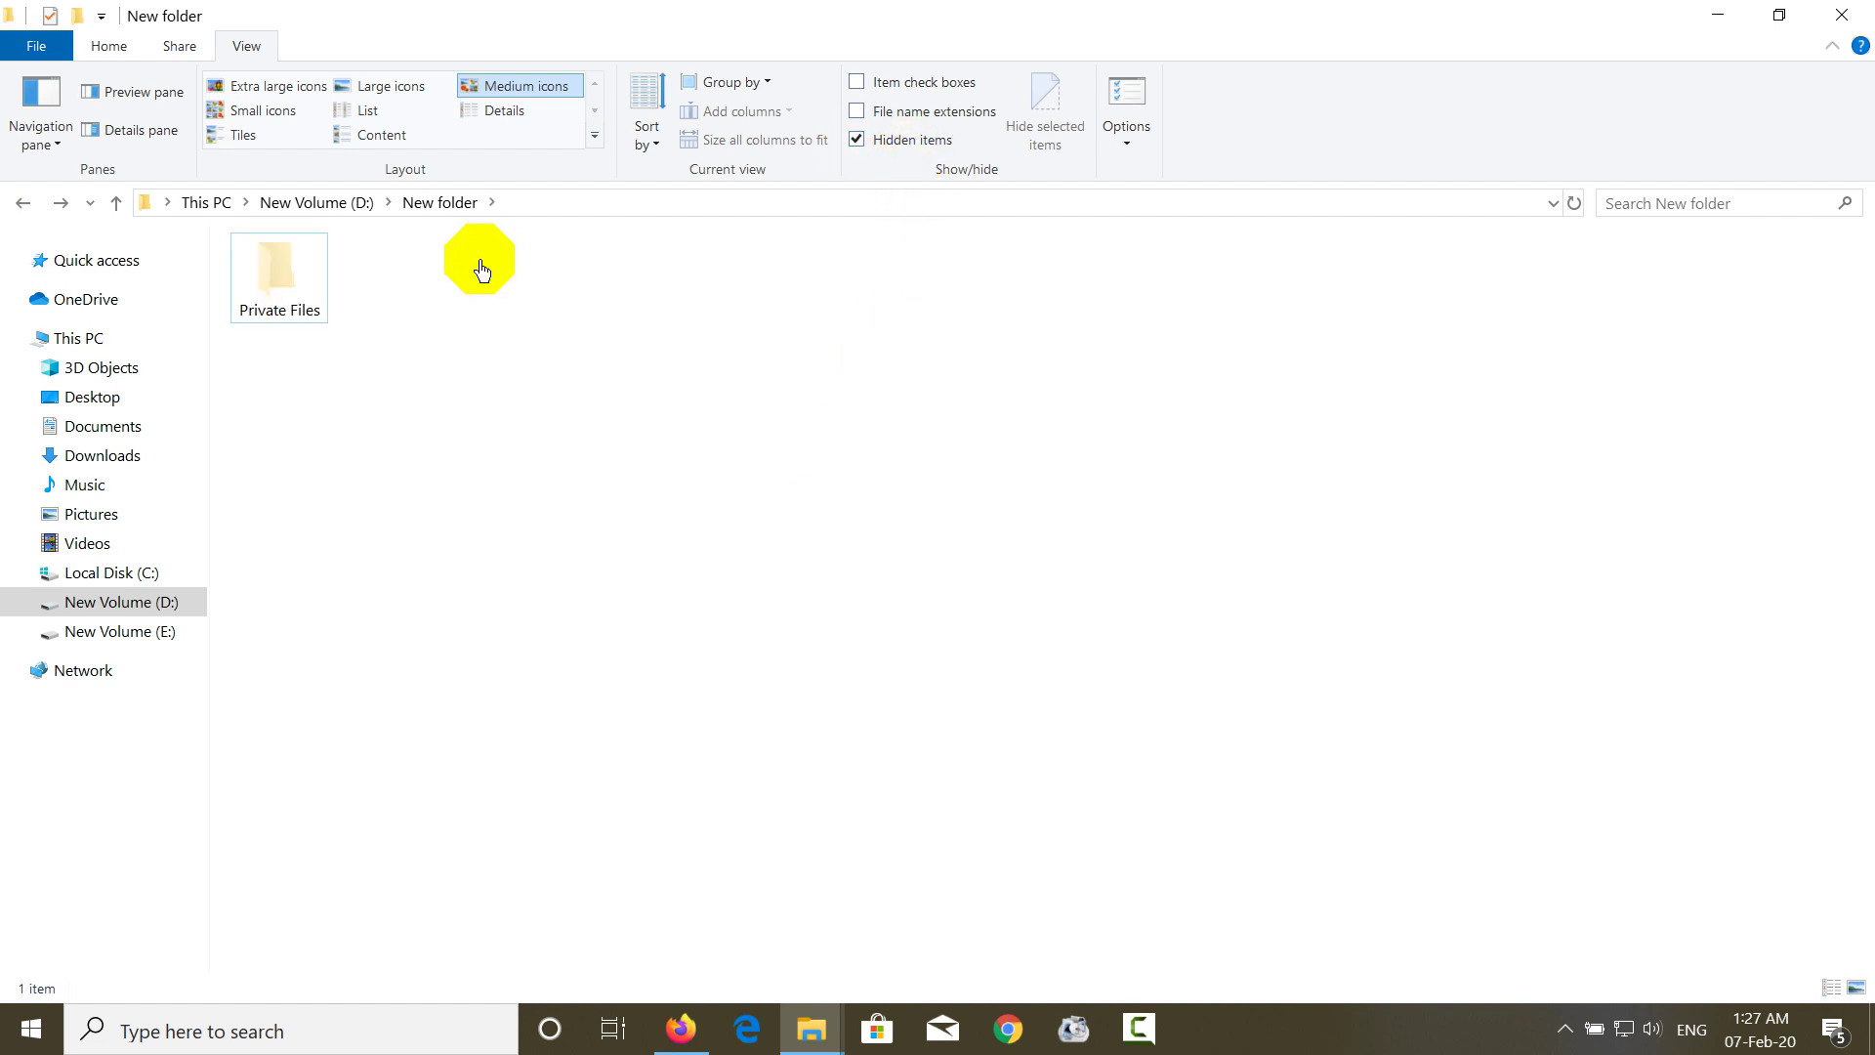
pyautogui.click(266, 314)
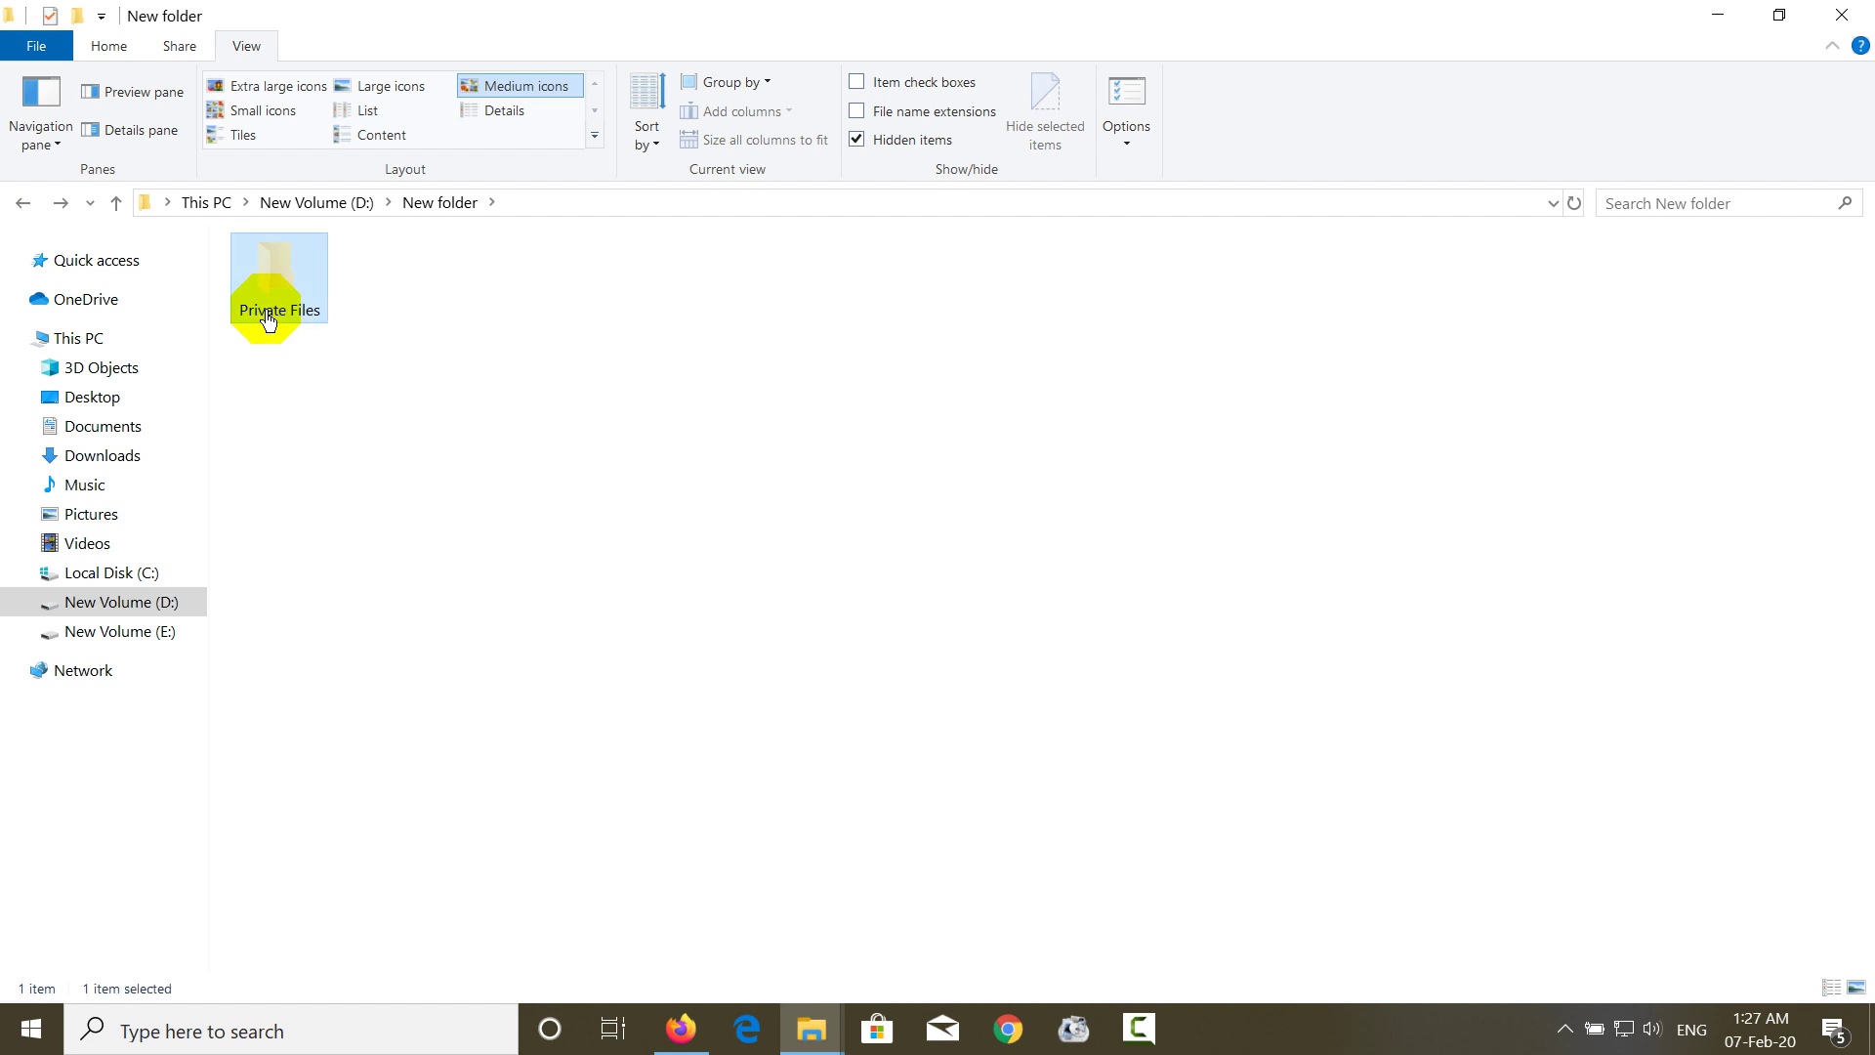
# - Tick Deny Full control for Authenticated Users on Private Files and accept the warning
pyautogui.rightClick(266, 318)
pyautogui.click(388, 994)
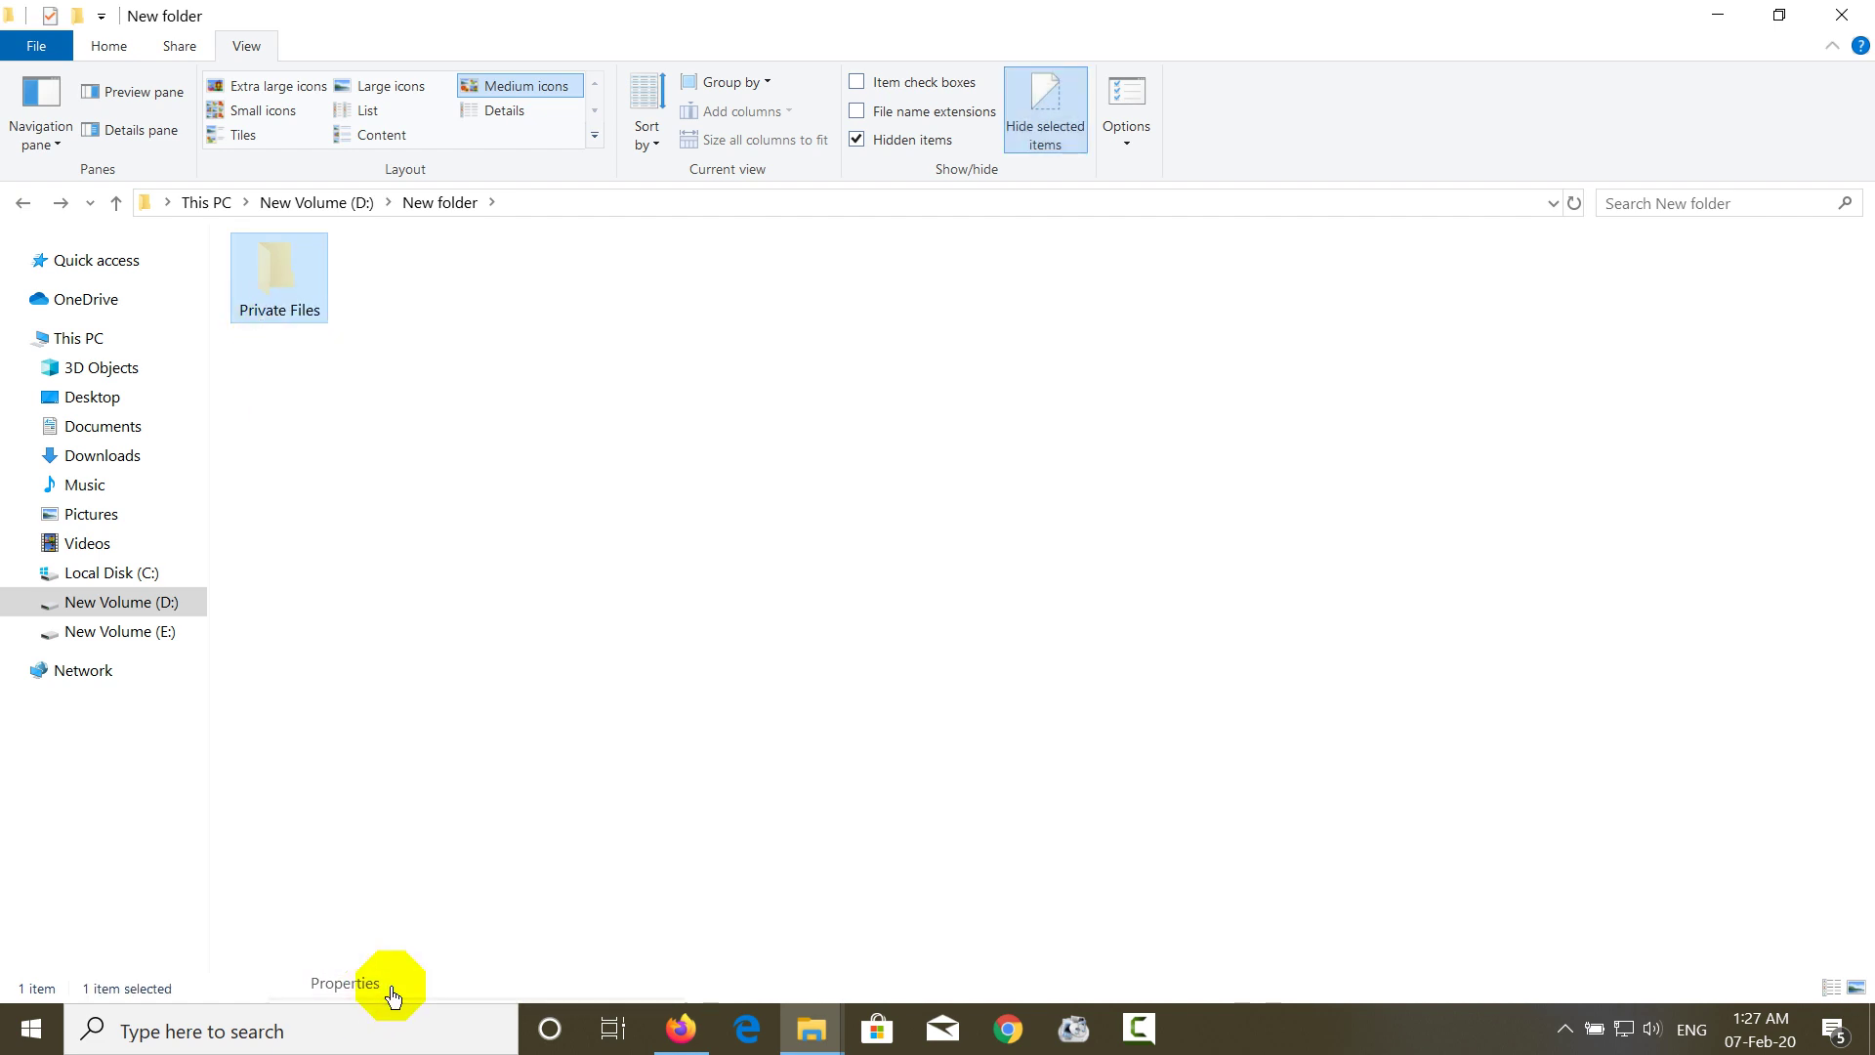
pyautogui.click(446, 371)
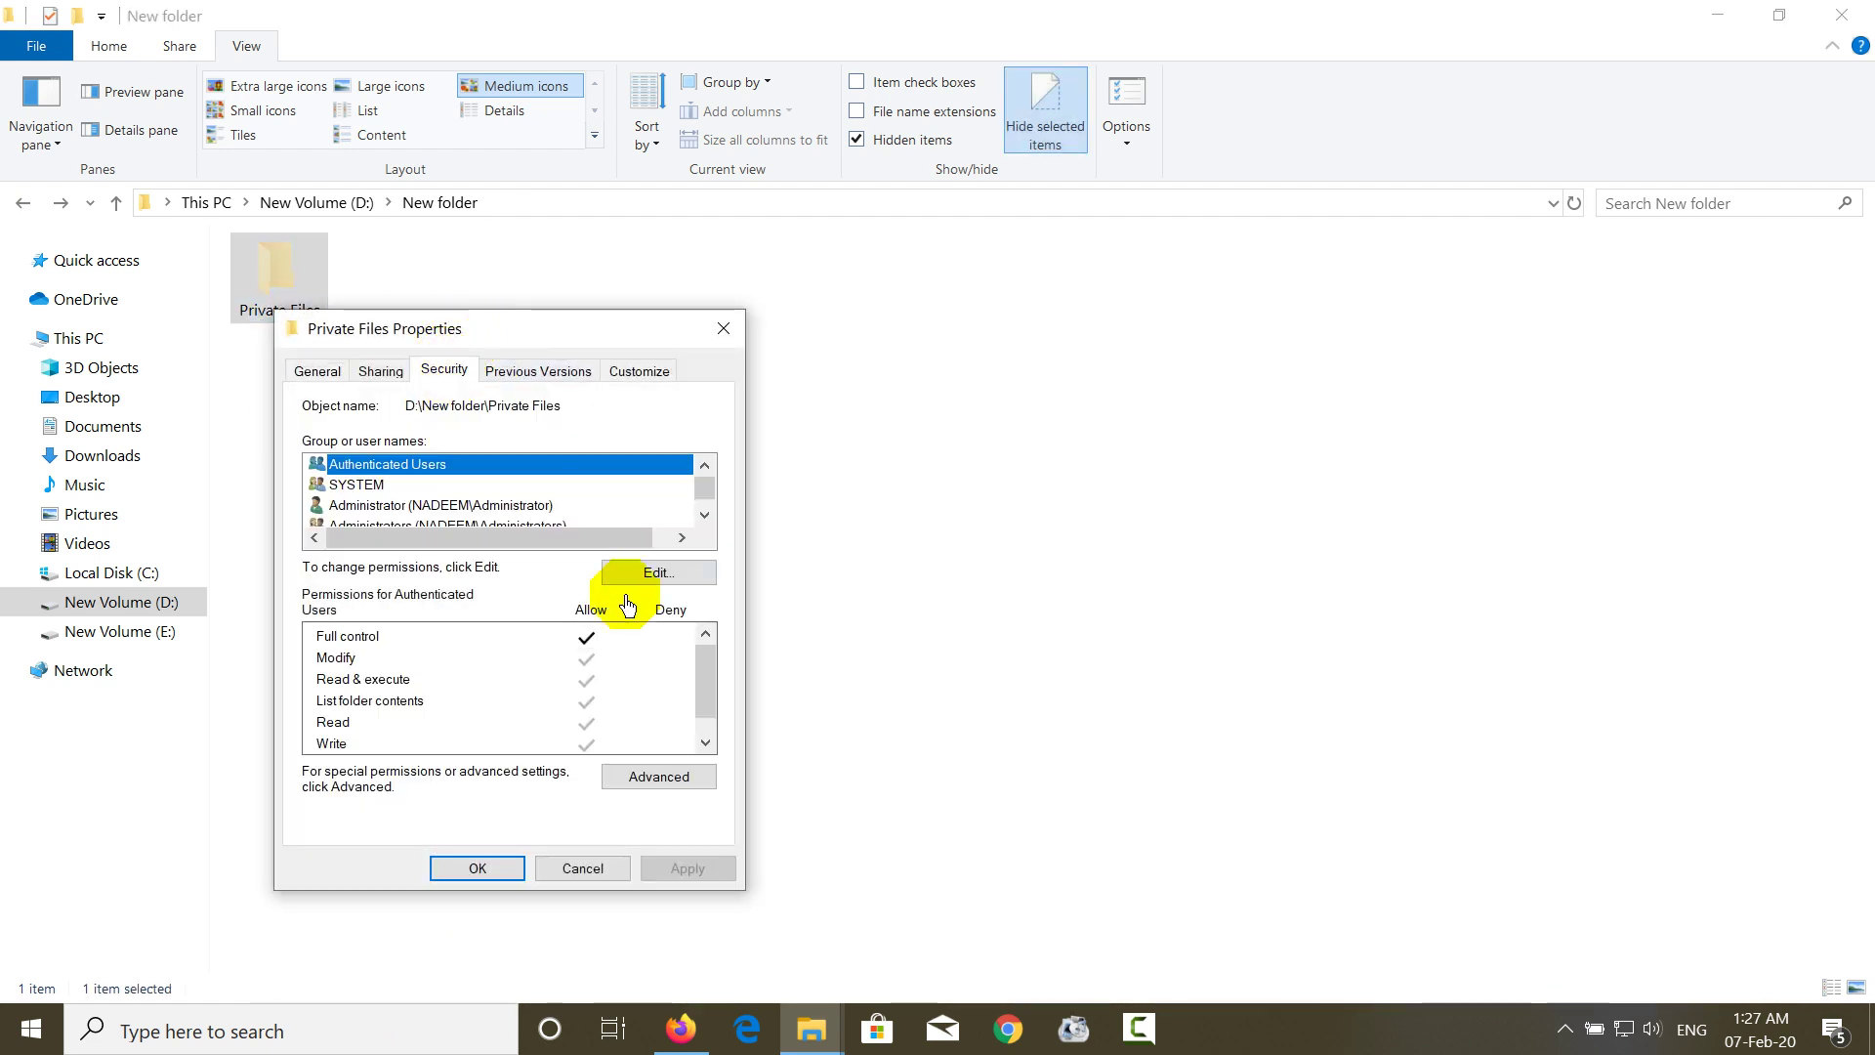
pyautogui.click(656, 574)
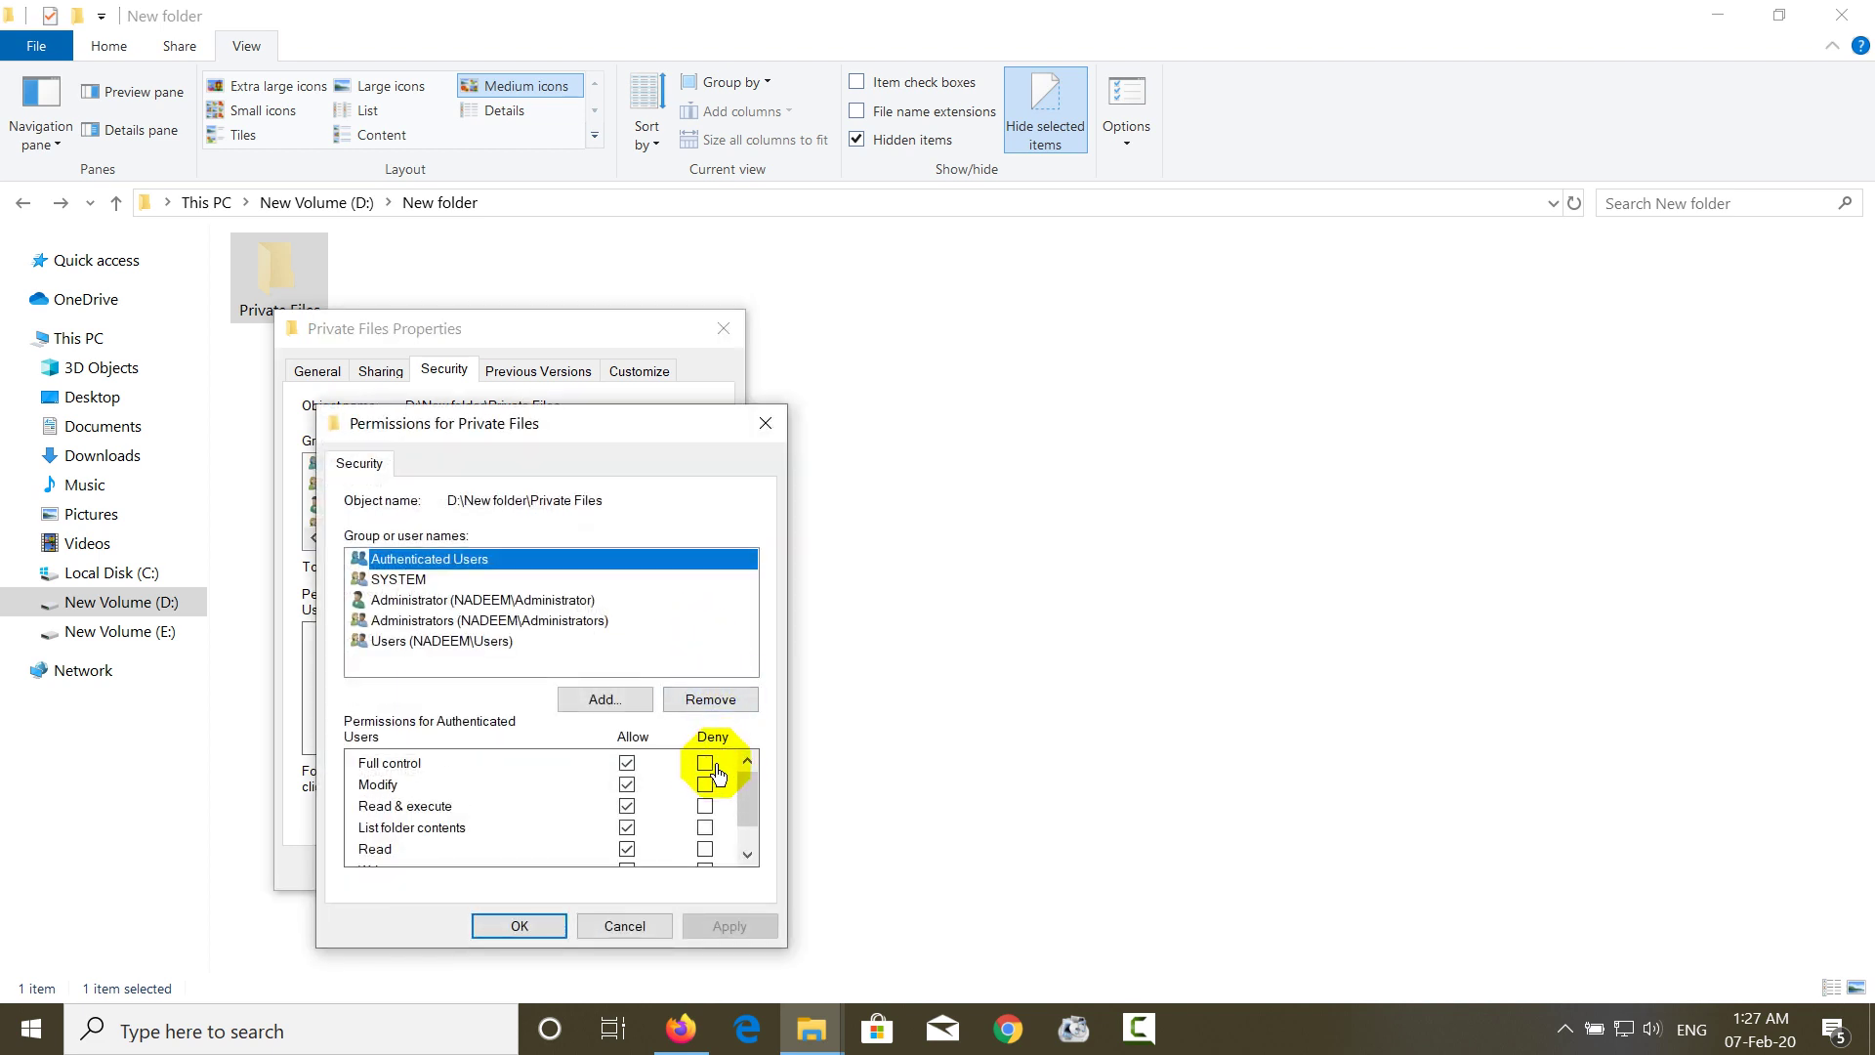
pyautogui.click(705, 763)
pyautogui.click(714, 928)
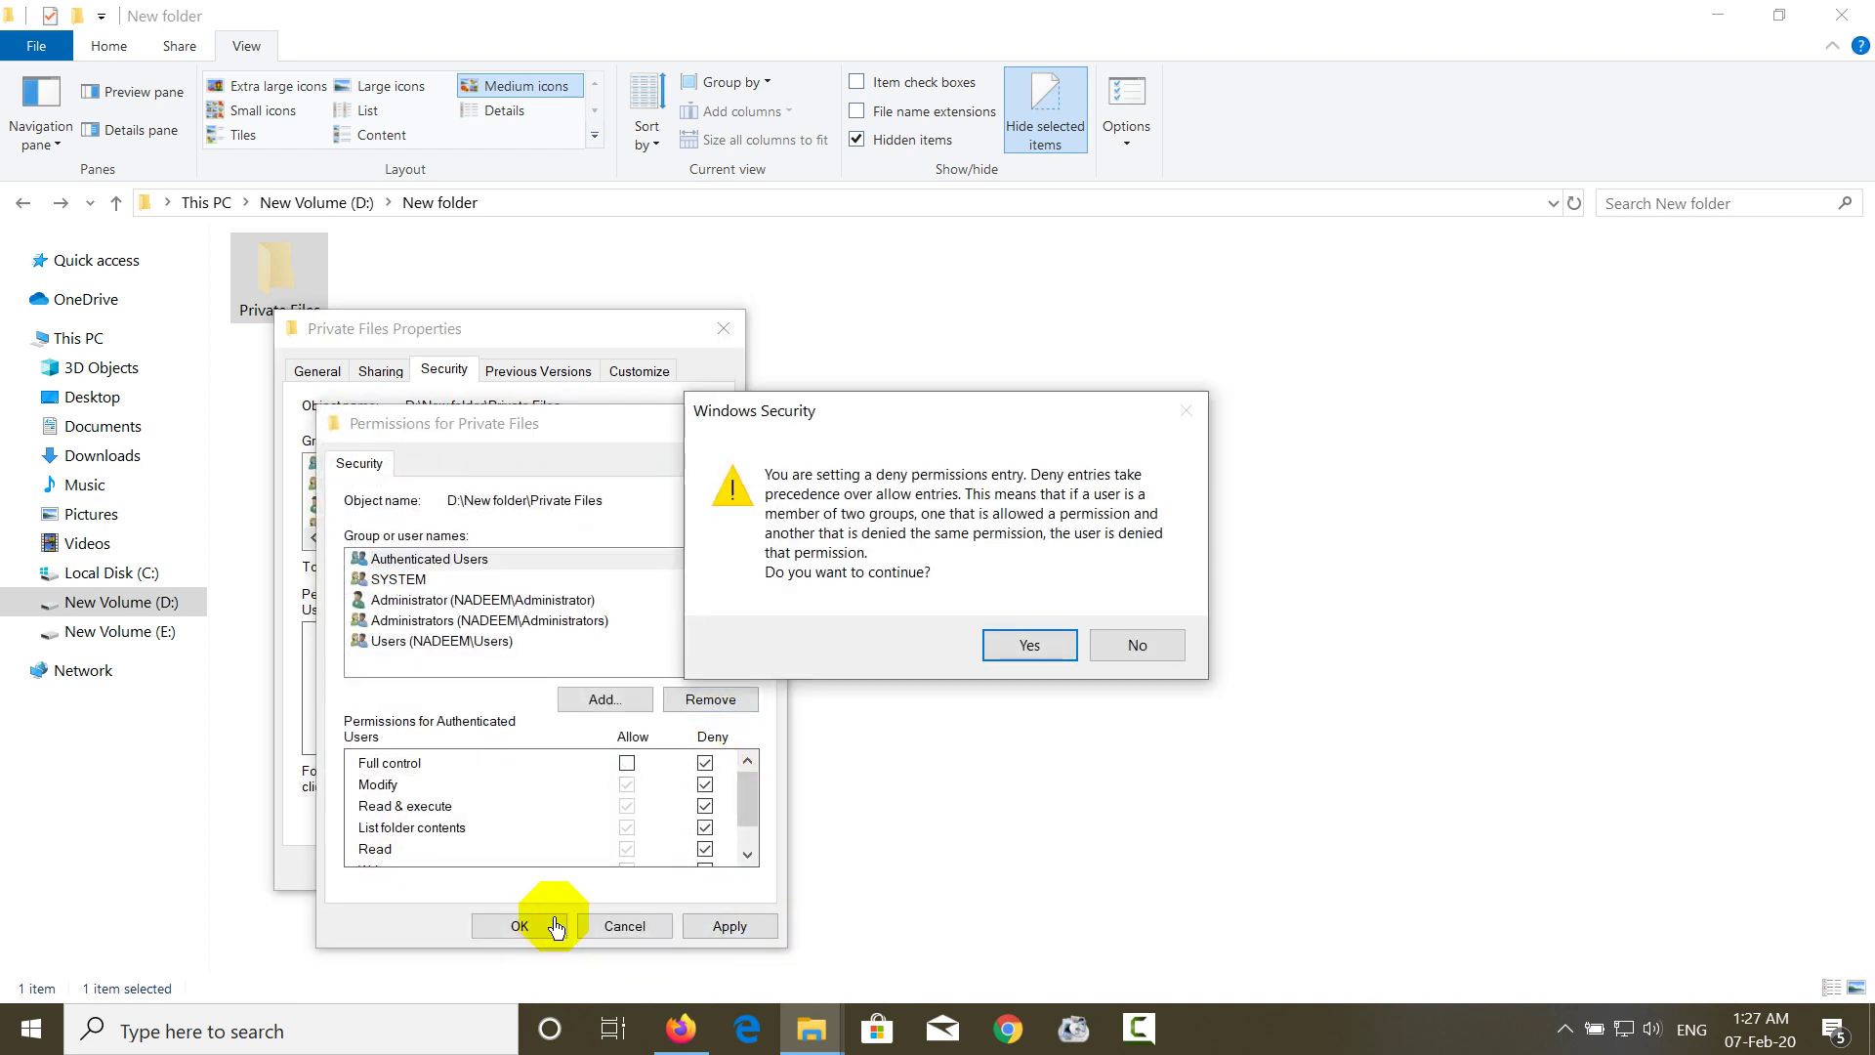
pyautogui.click(1023, 647)
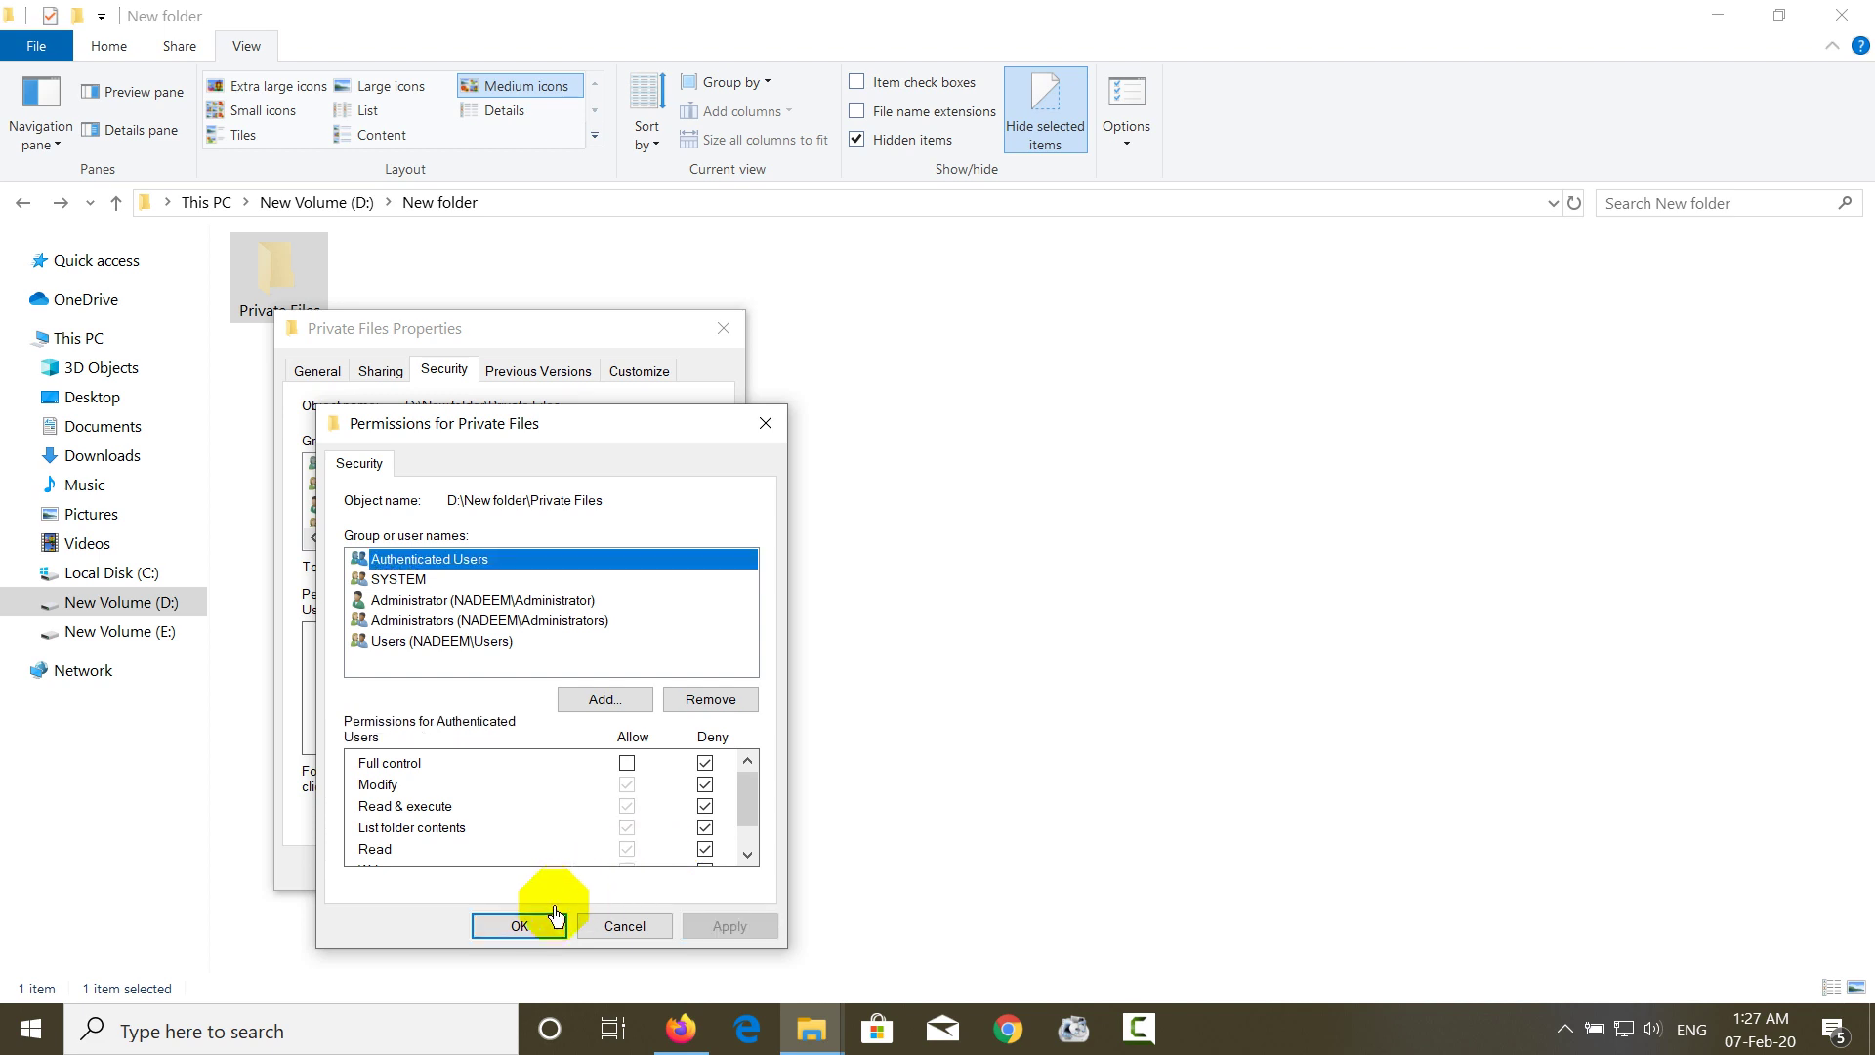
pyautogui.click(518, 925)
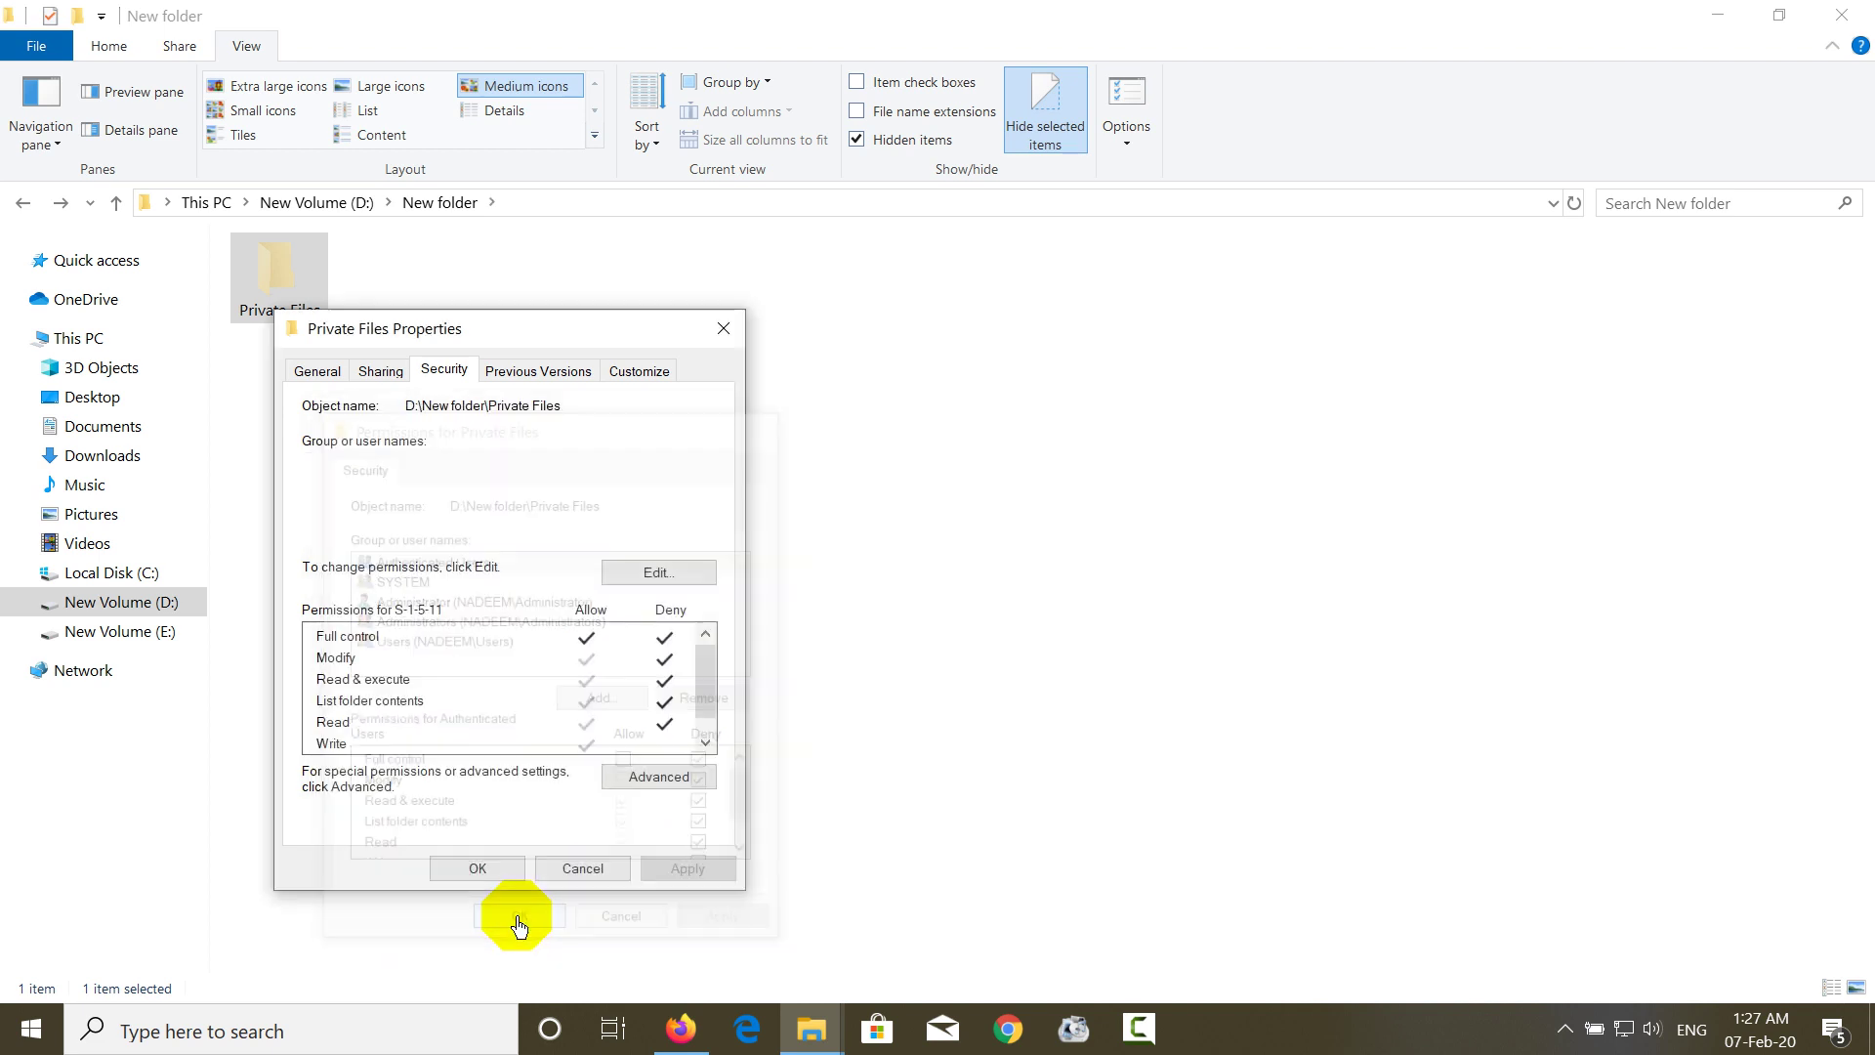
pyautogui.click(478, 871)
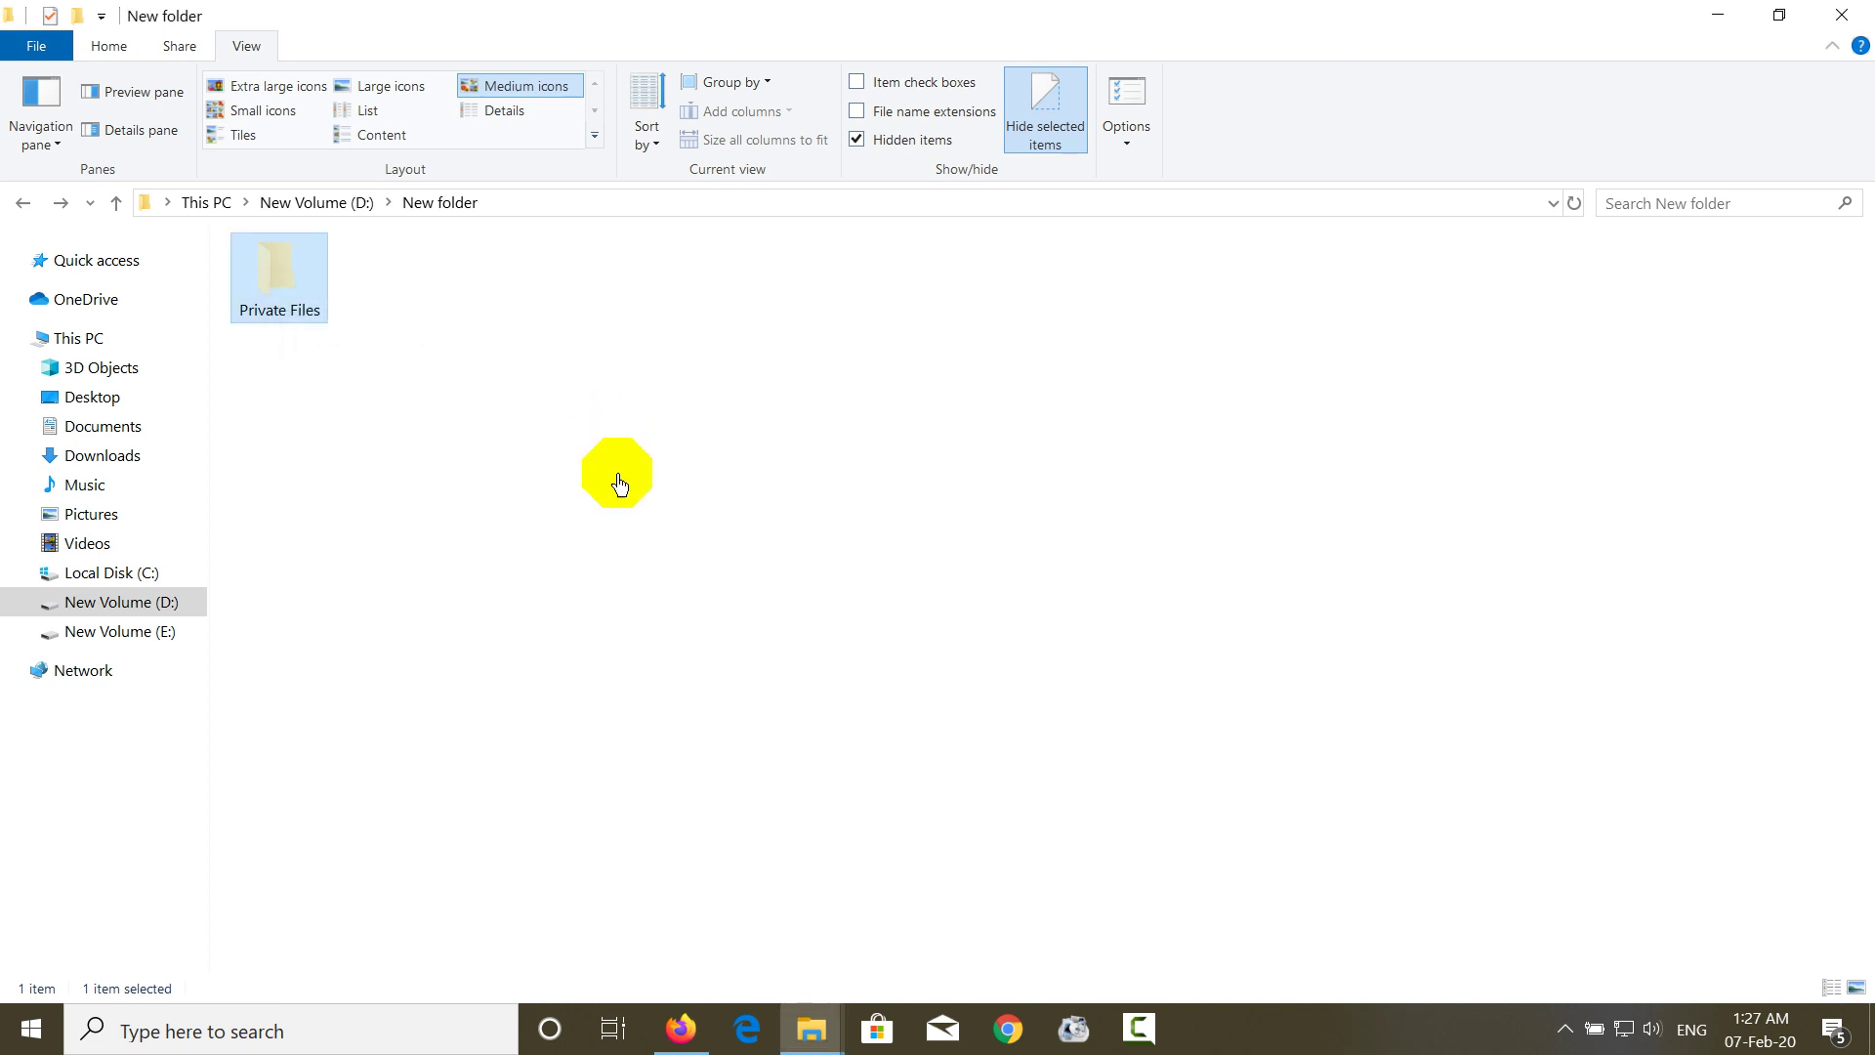
pyautogui.rightClick(607, 444)
pyautogui.click(484, 442)
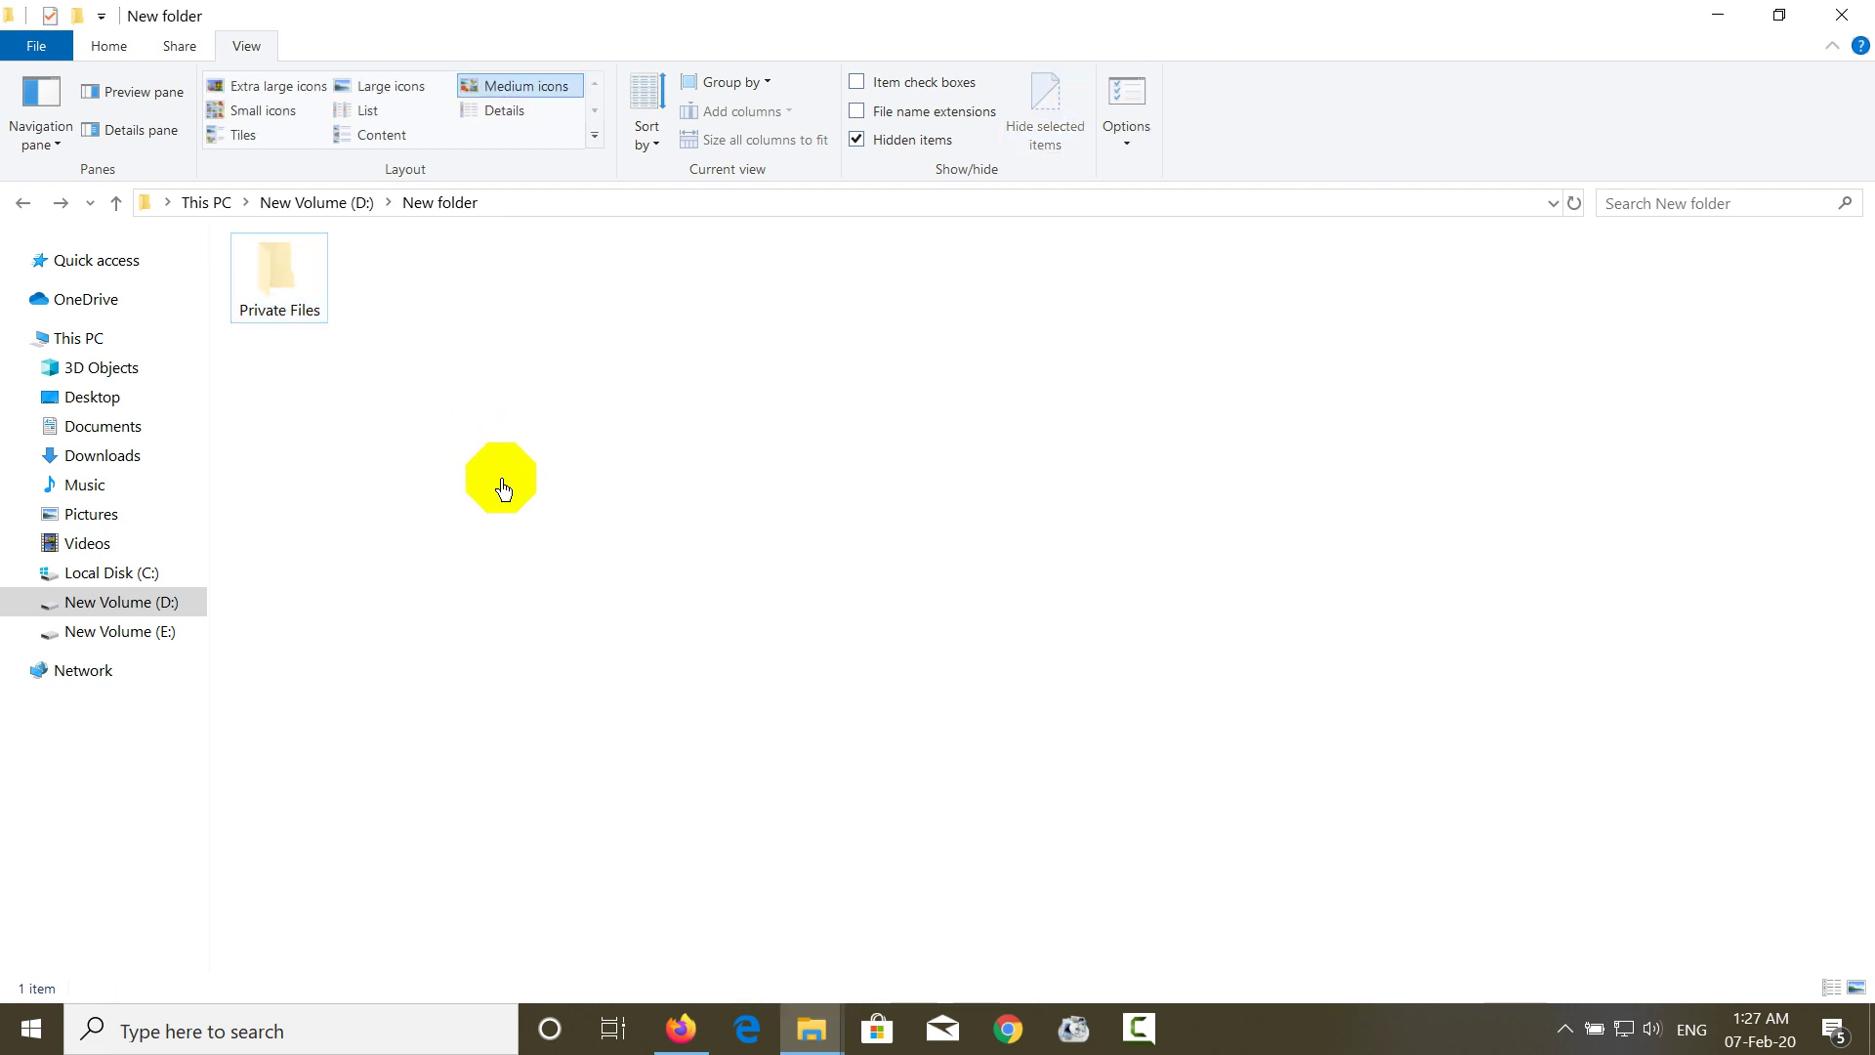
pyautogui.rightClick(479, 434)
pyautogui.click(517, 576)
pyautogui.click(294, 286)
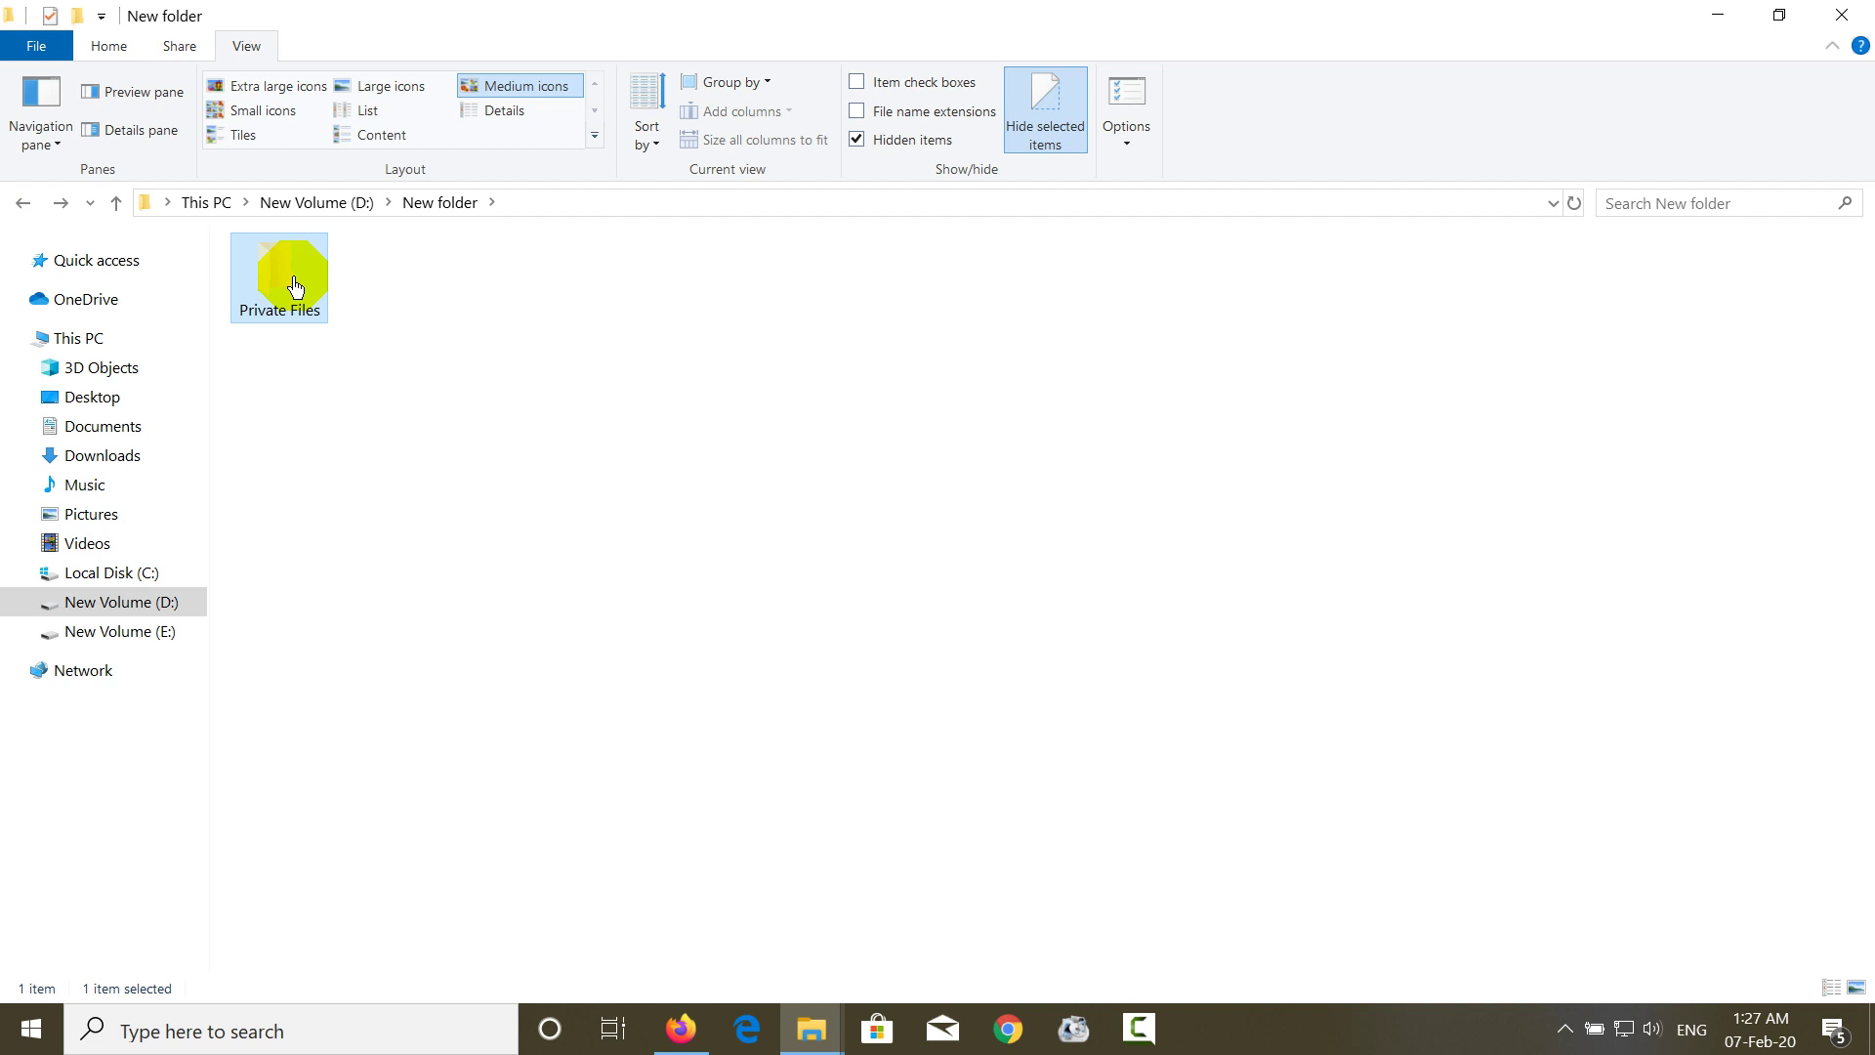
pyautogui.doubleClick(295, 286)
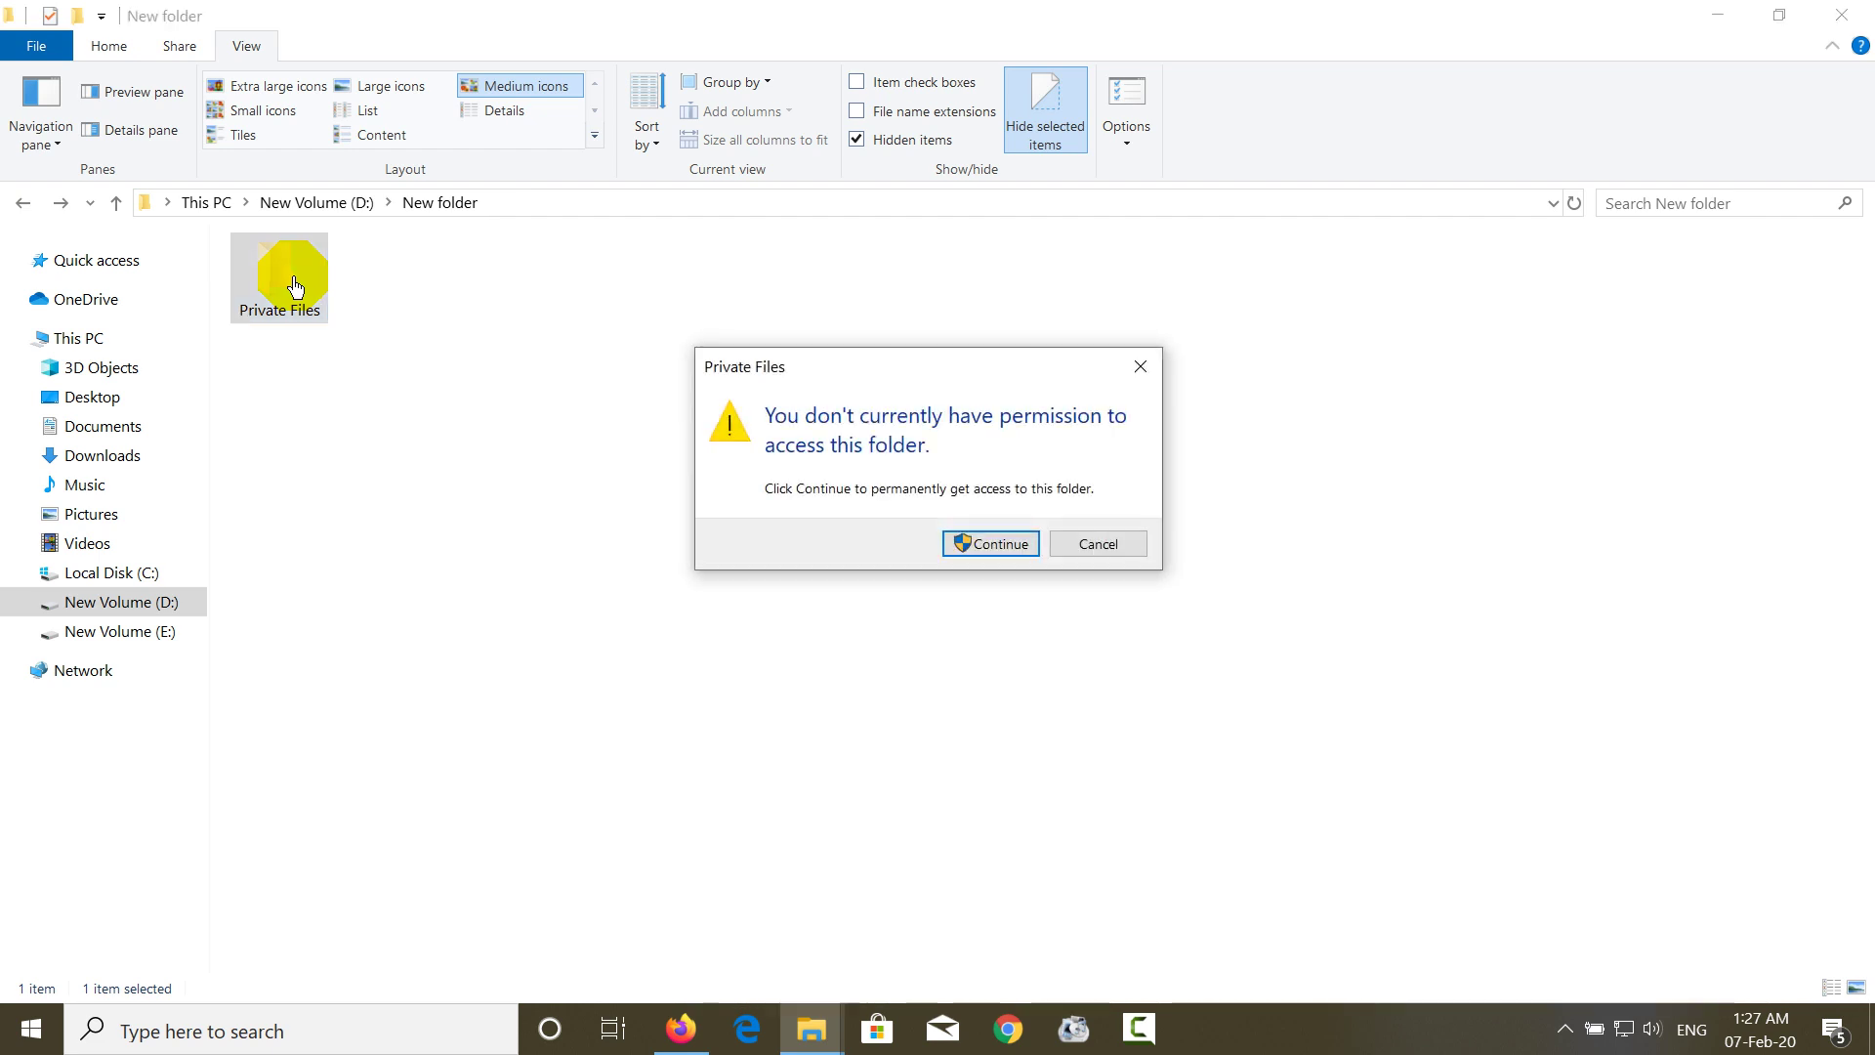
pyautogui.click(1076, 558)
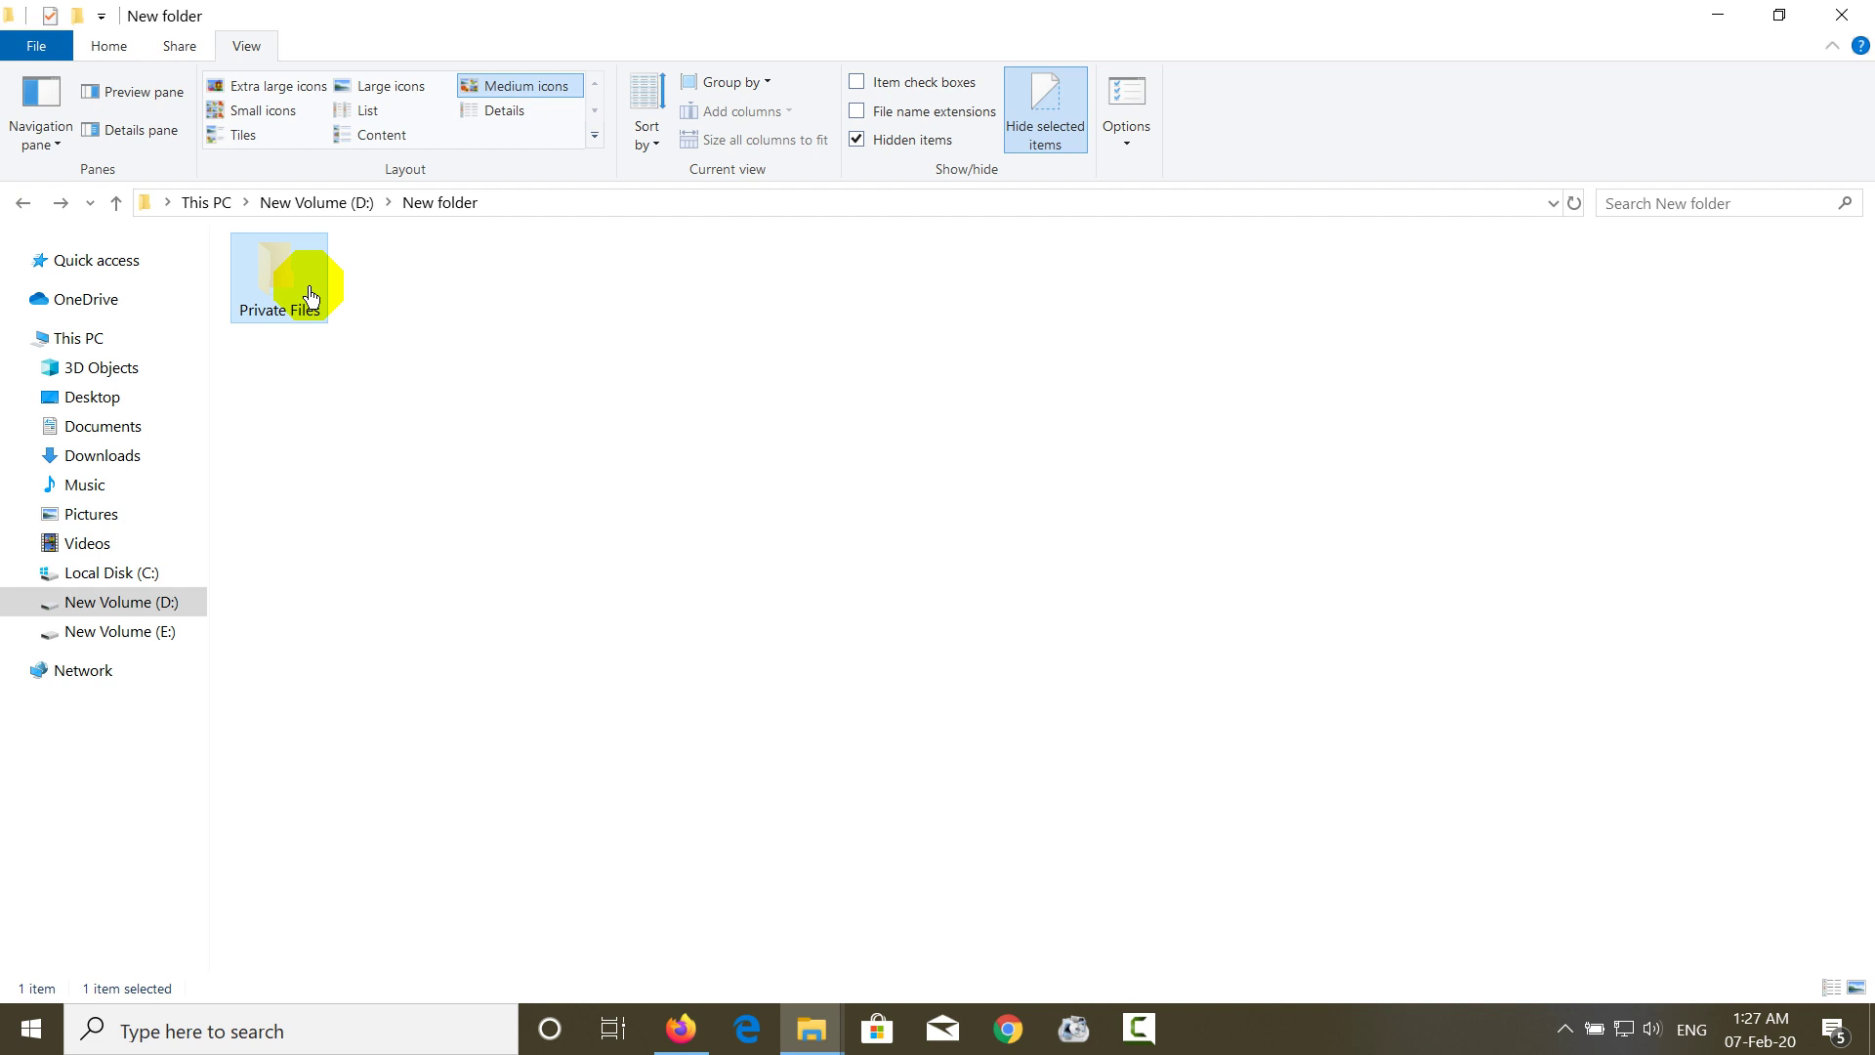
pyautogui.rightClick(310, 294)
pyautogui.click(371, 890)
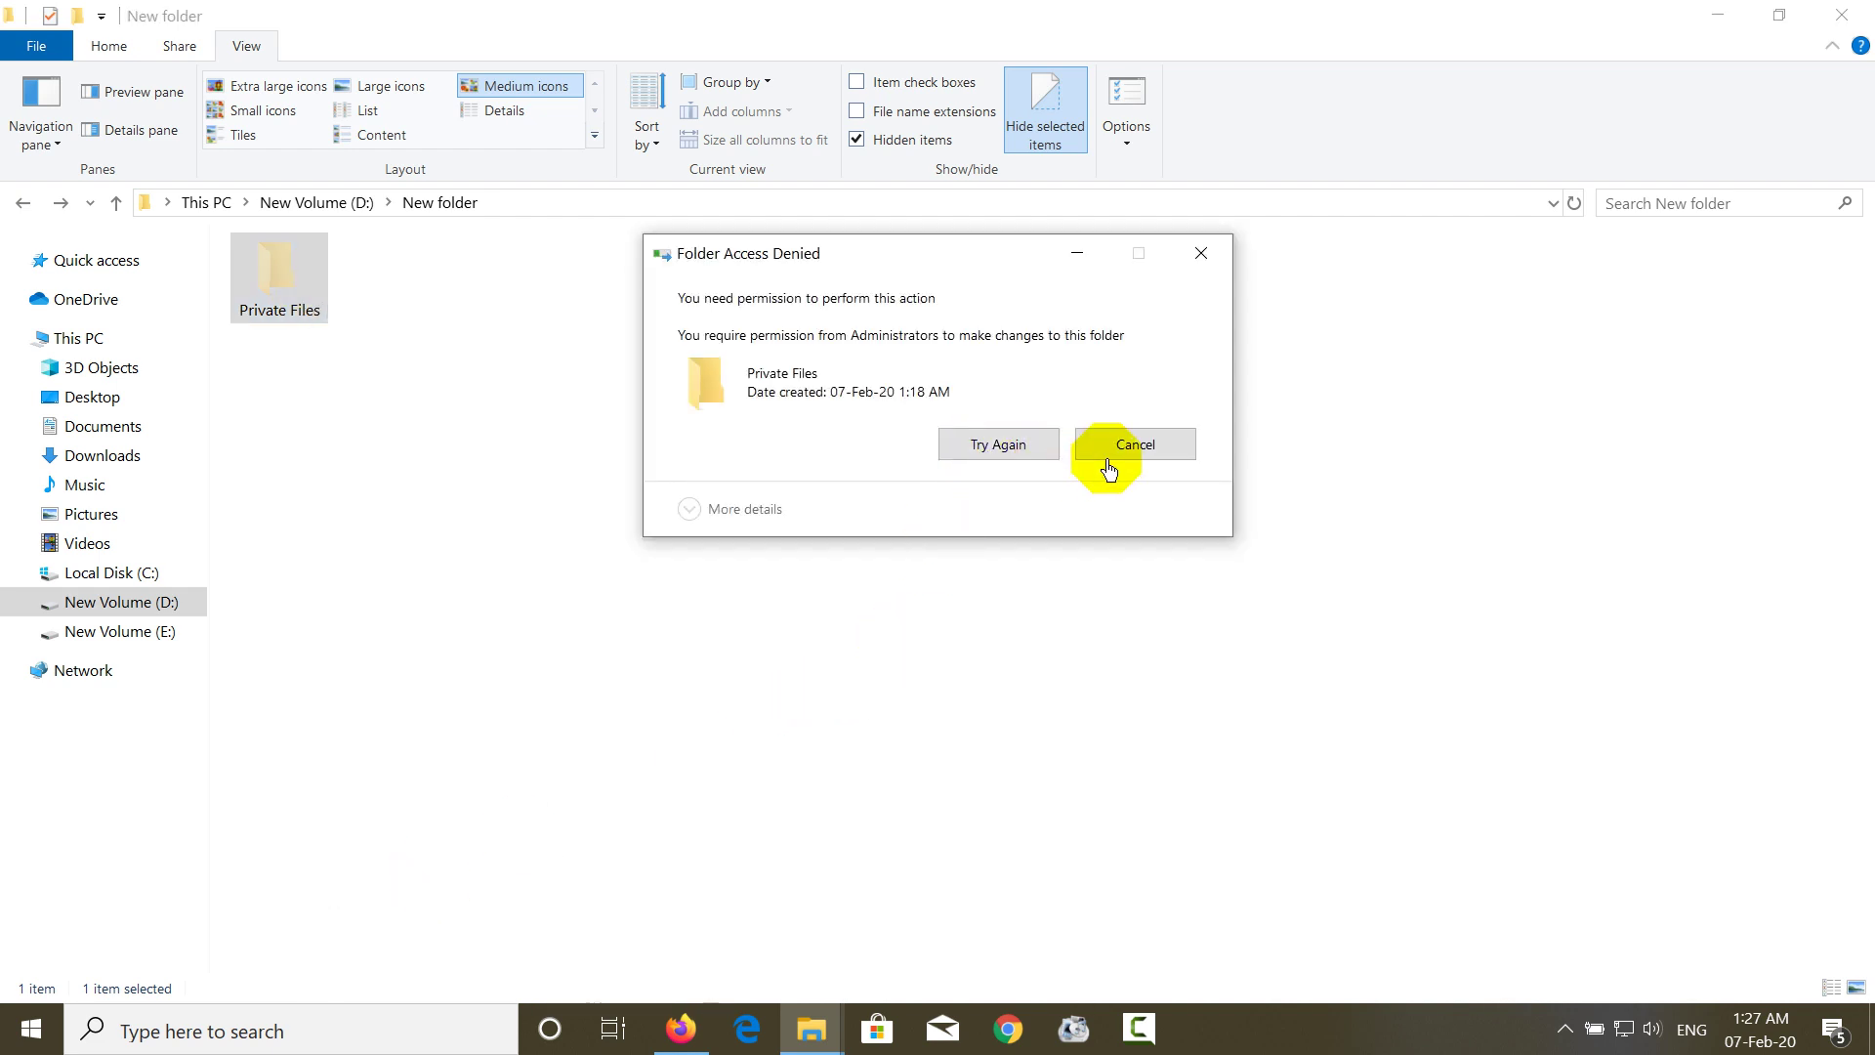
pyautogui.click(1110, 466)
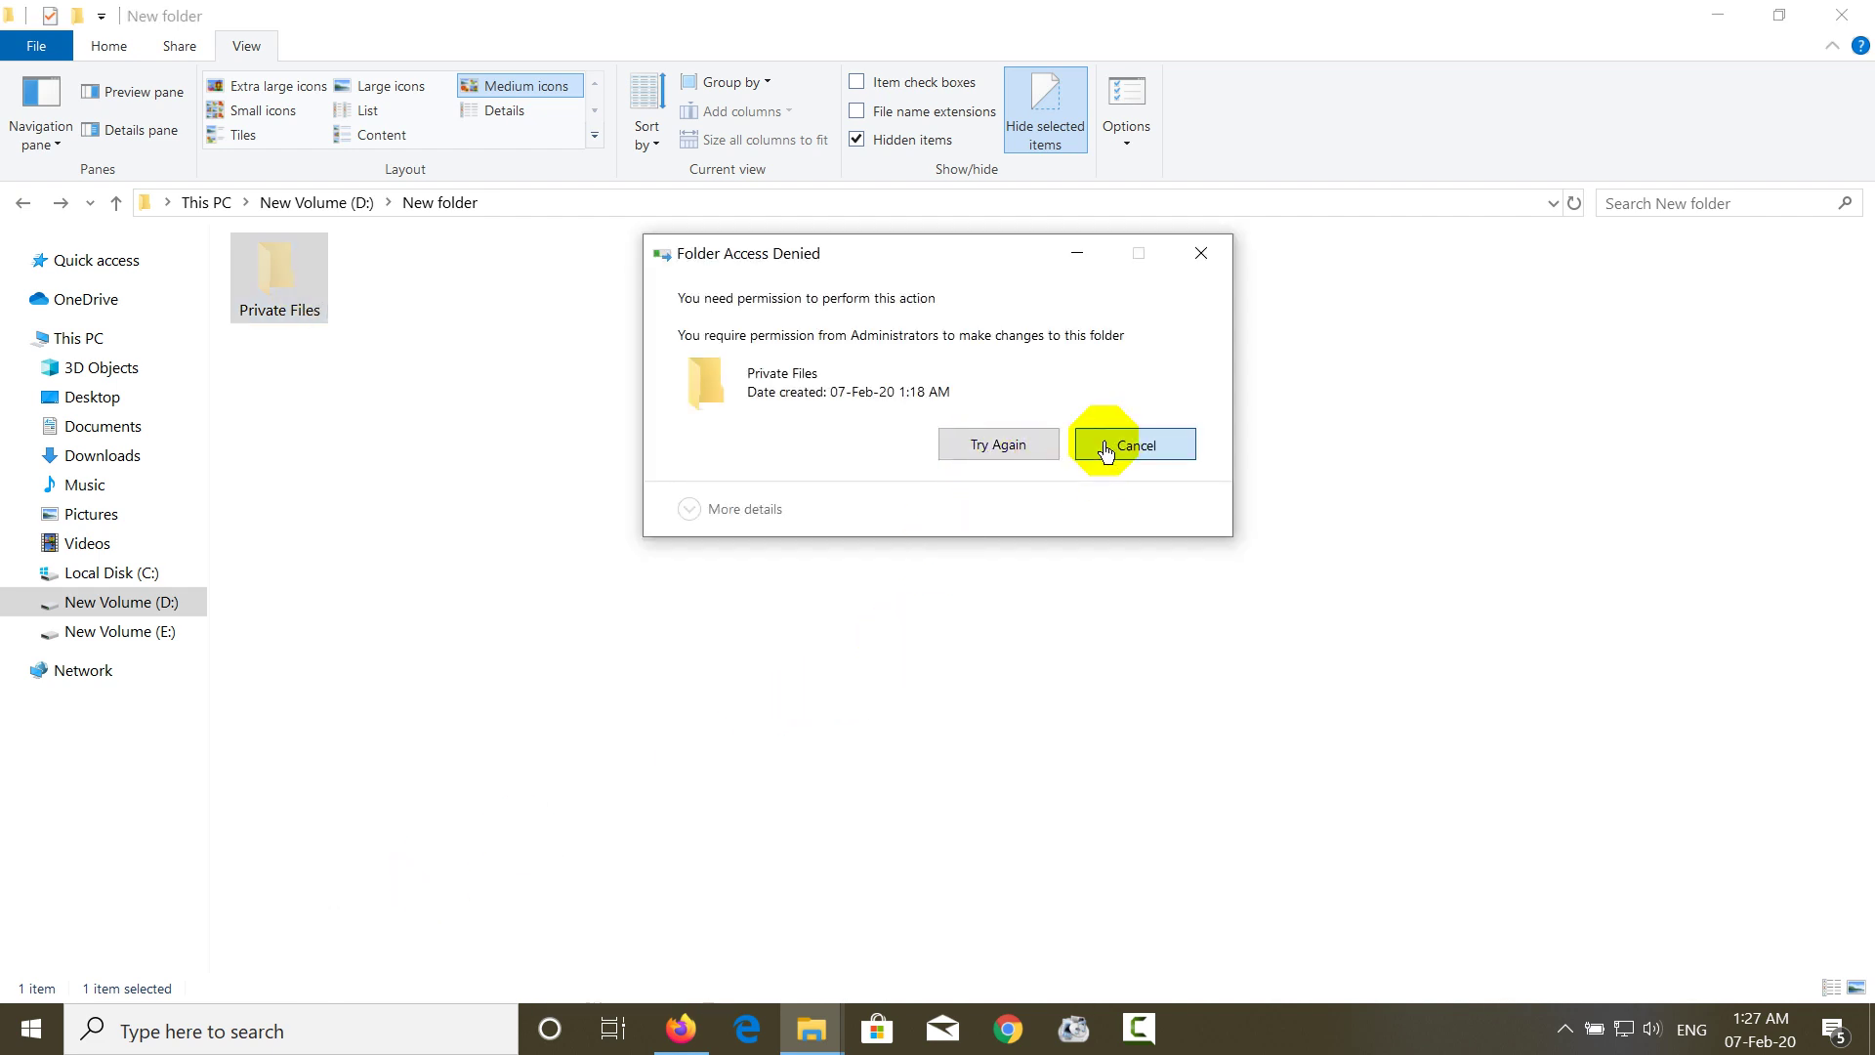
pyautogui.rightClick(293, 314)
pyautogui.click(382, 947)
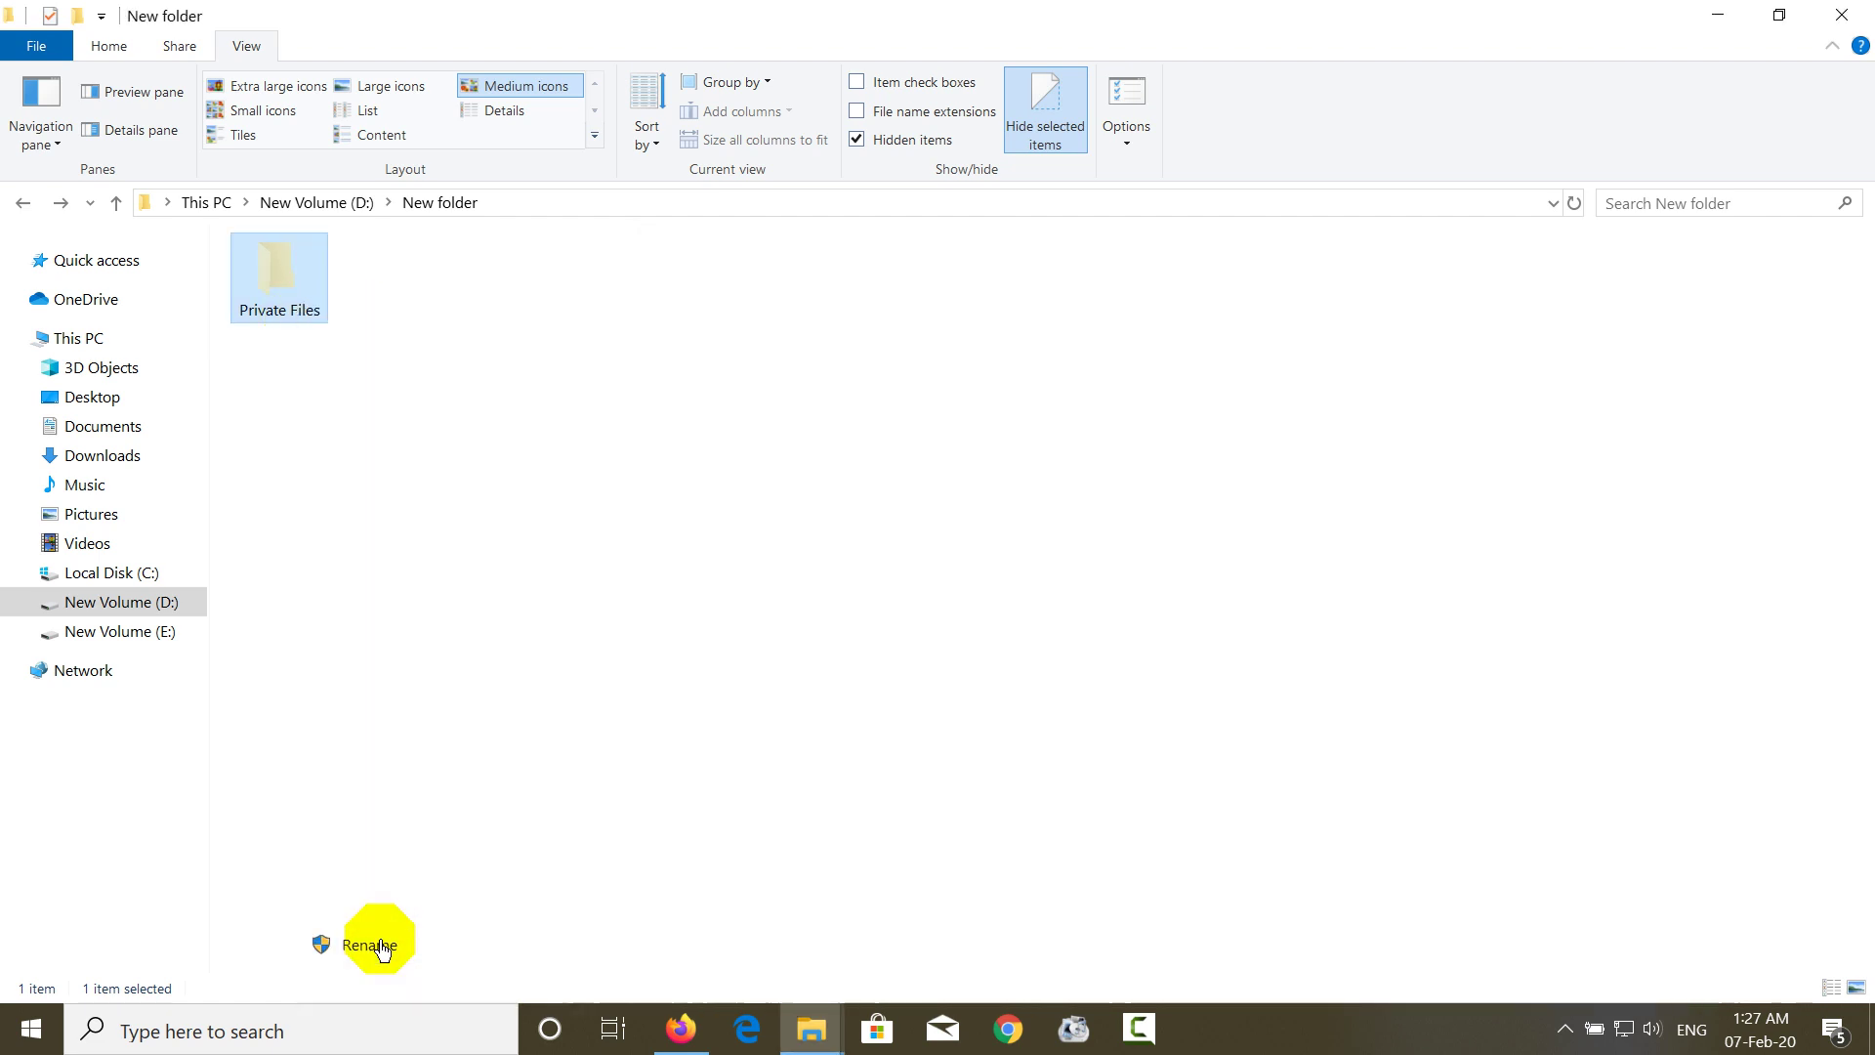
pyautogui.write('ldkf;asdj')
pyautogui.press('Return')
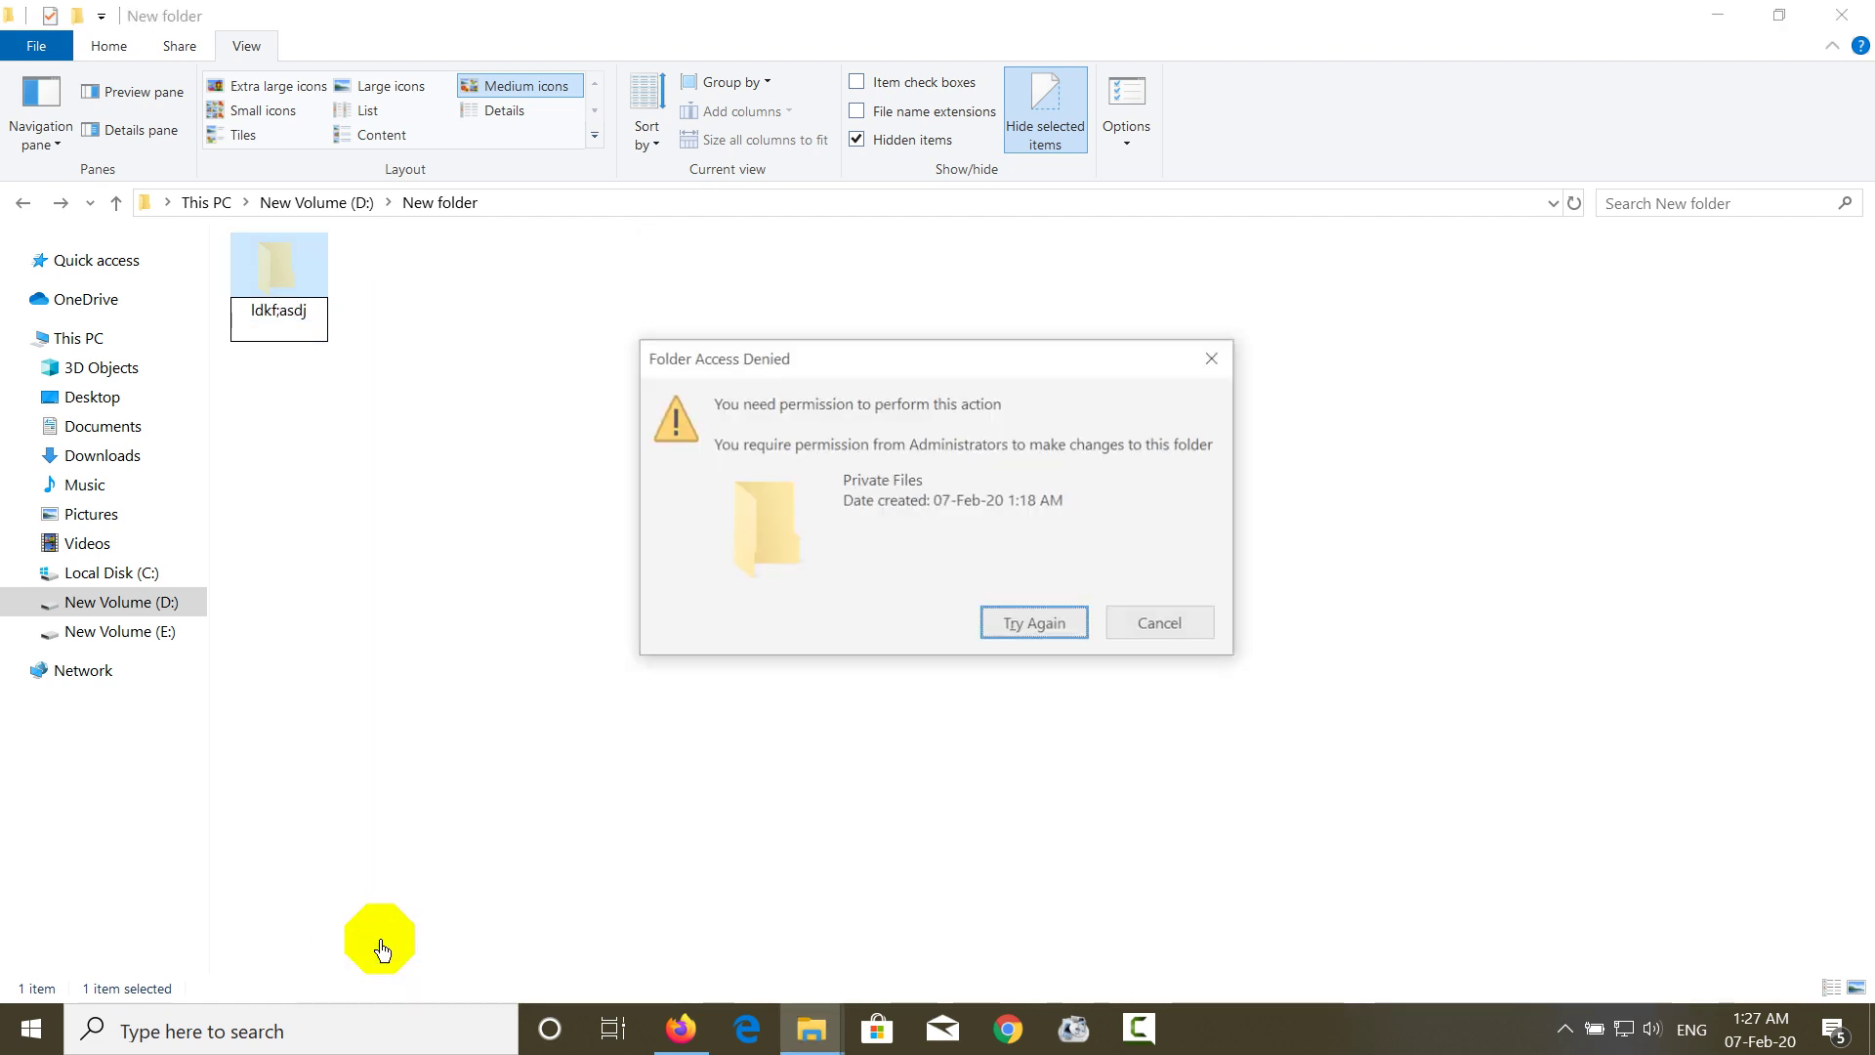
pyautogui.click(1144, 640)
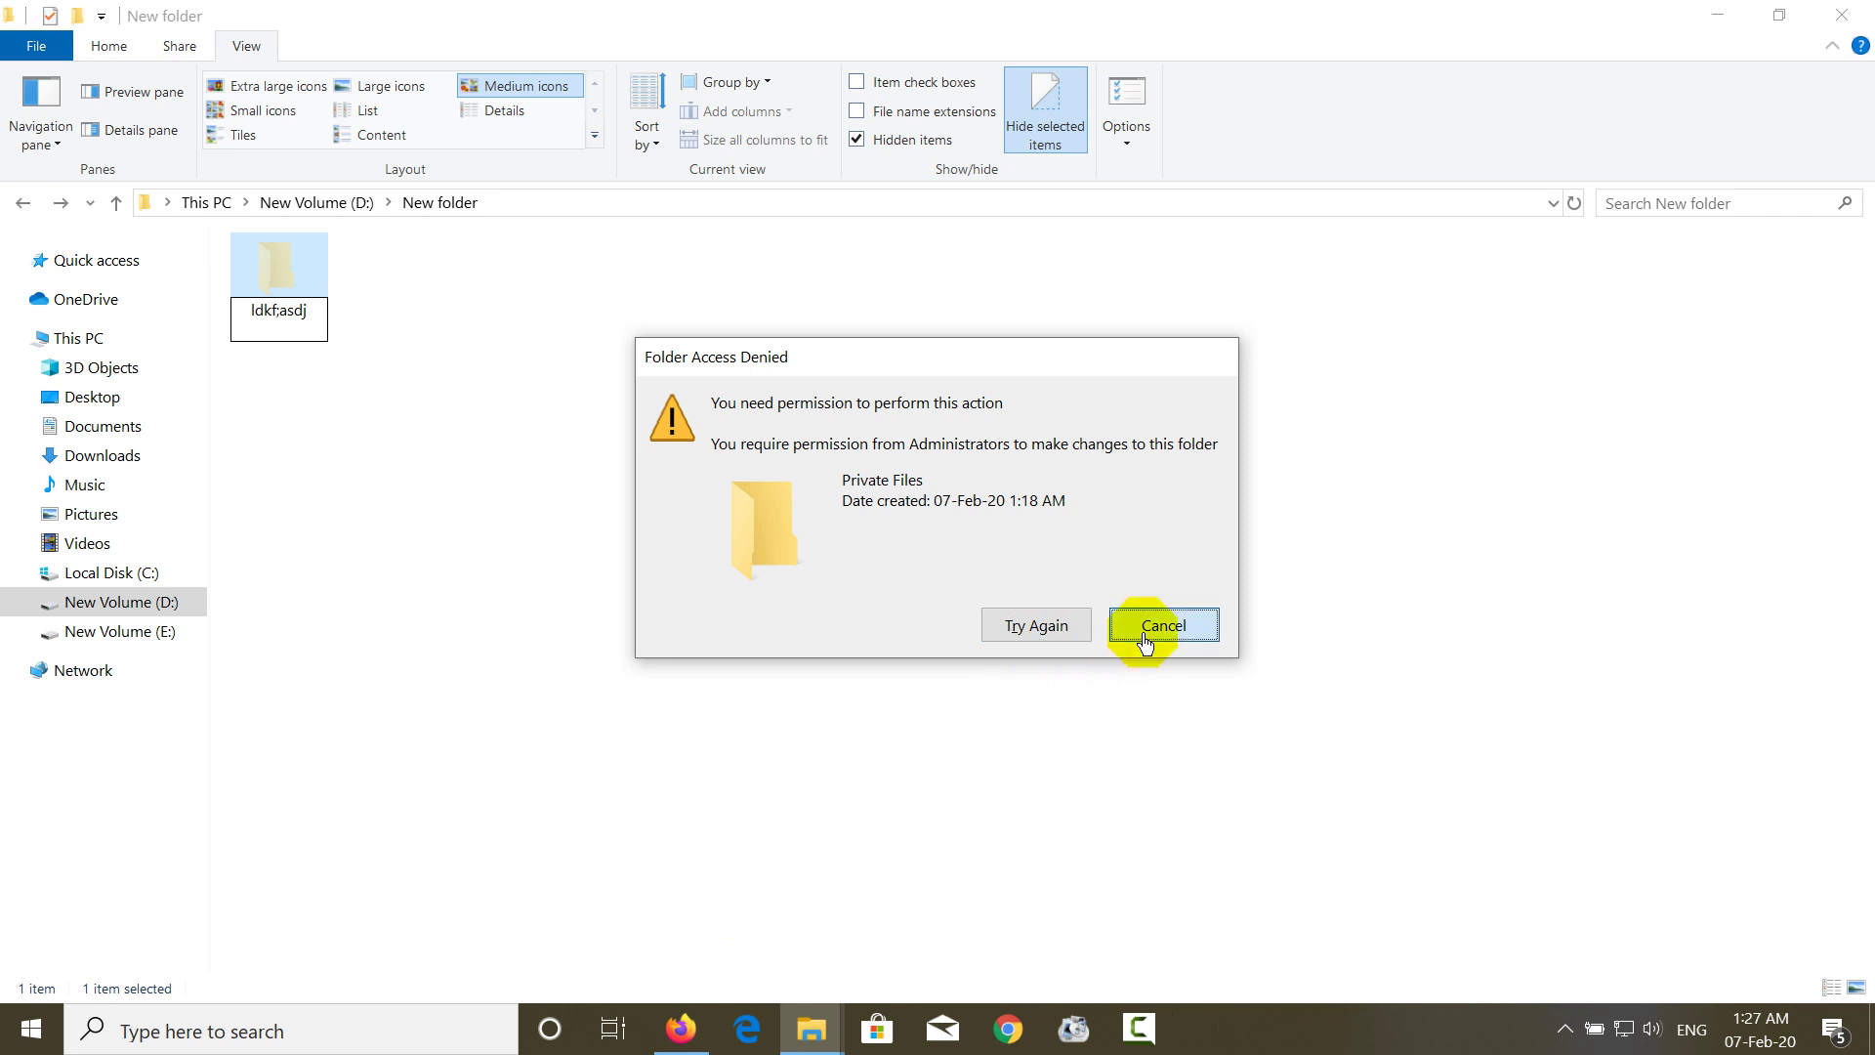
pyautogui.rightClick(315, 310)
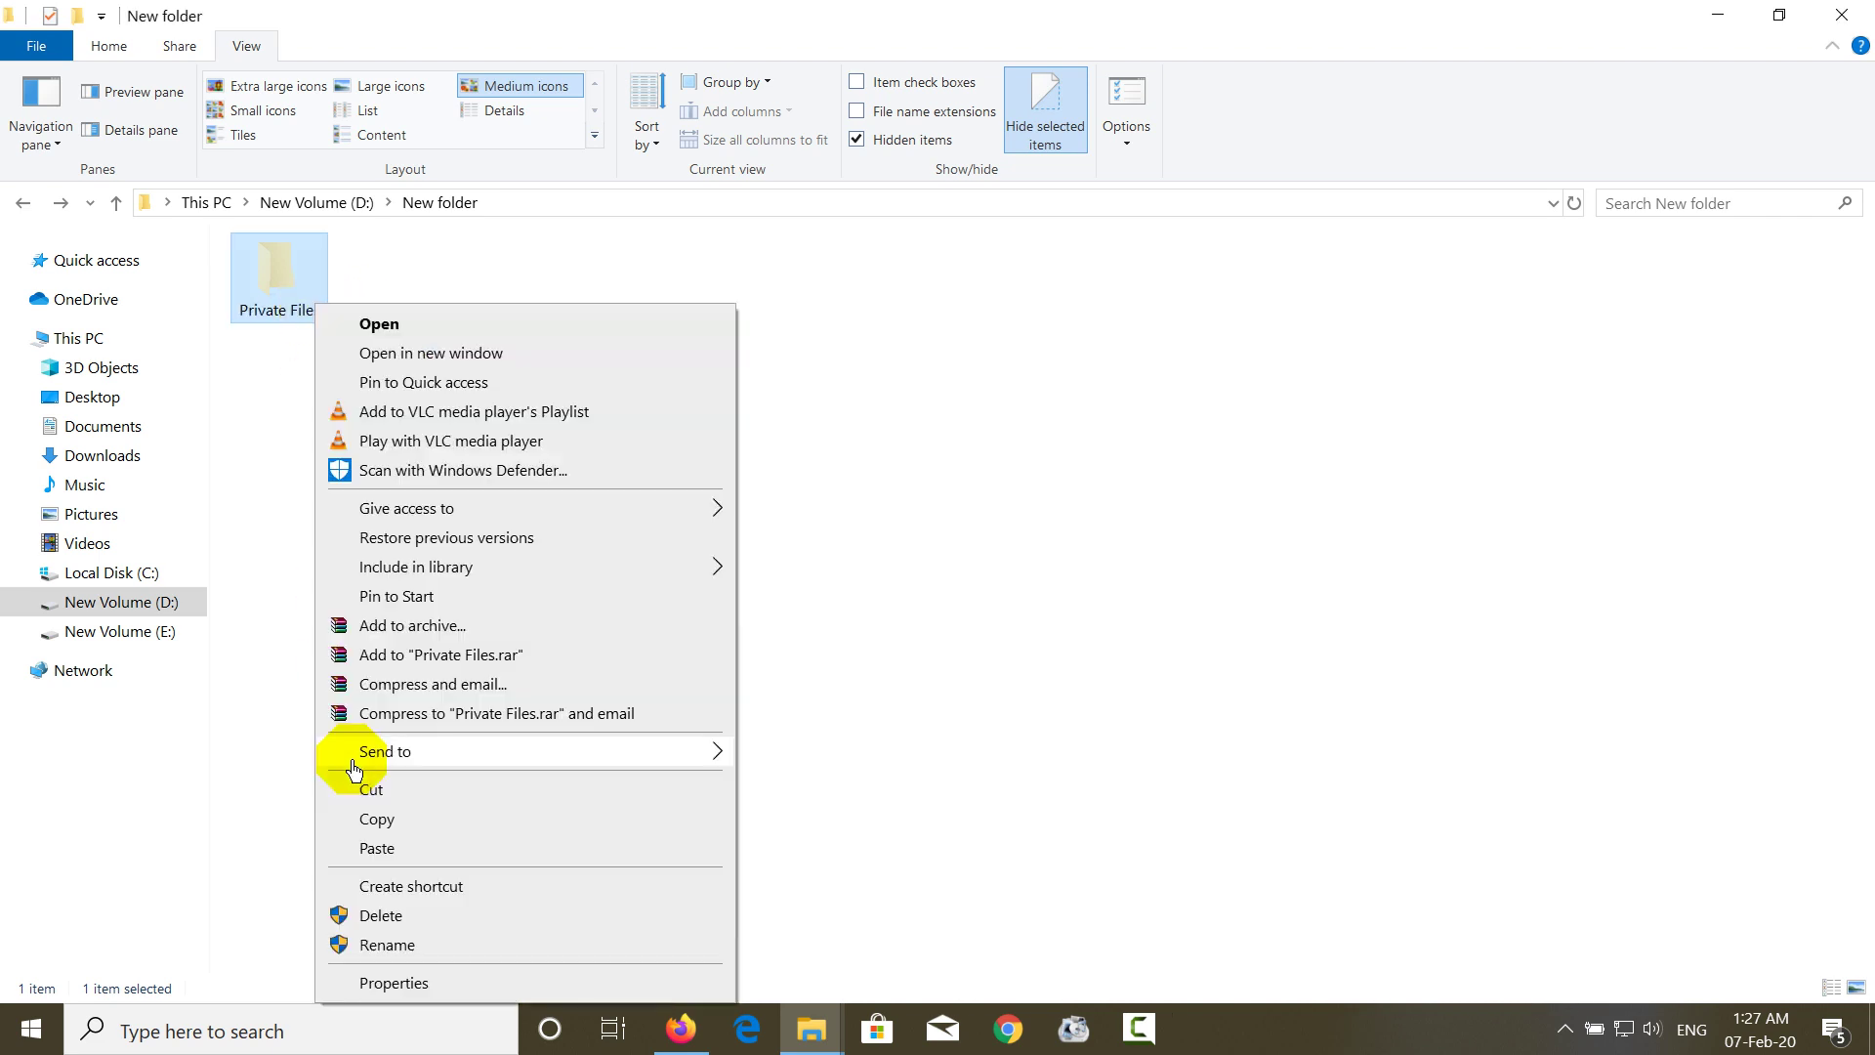
pyautogui.click(383, 823)
pyautogui.rightClick(690, 372)
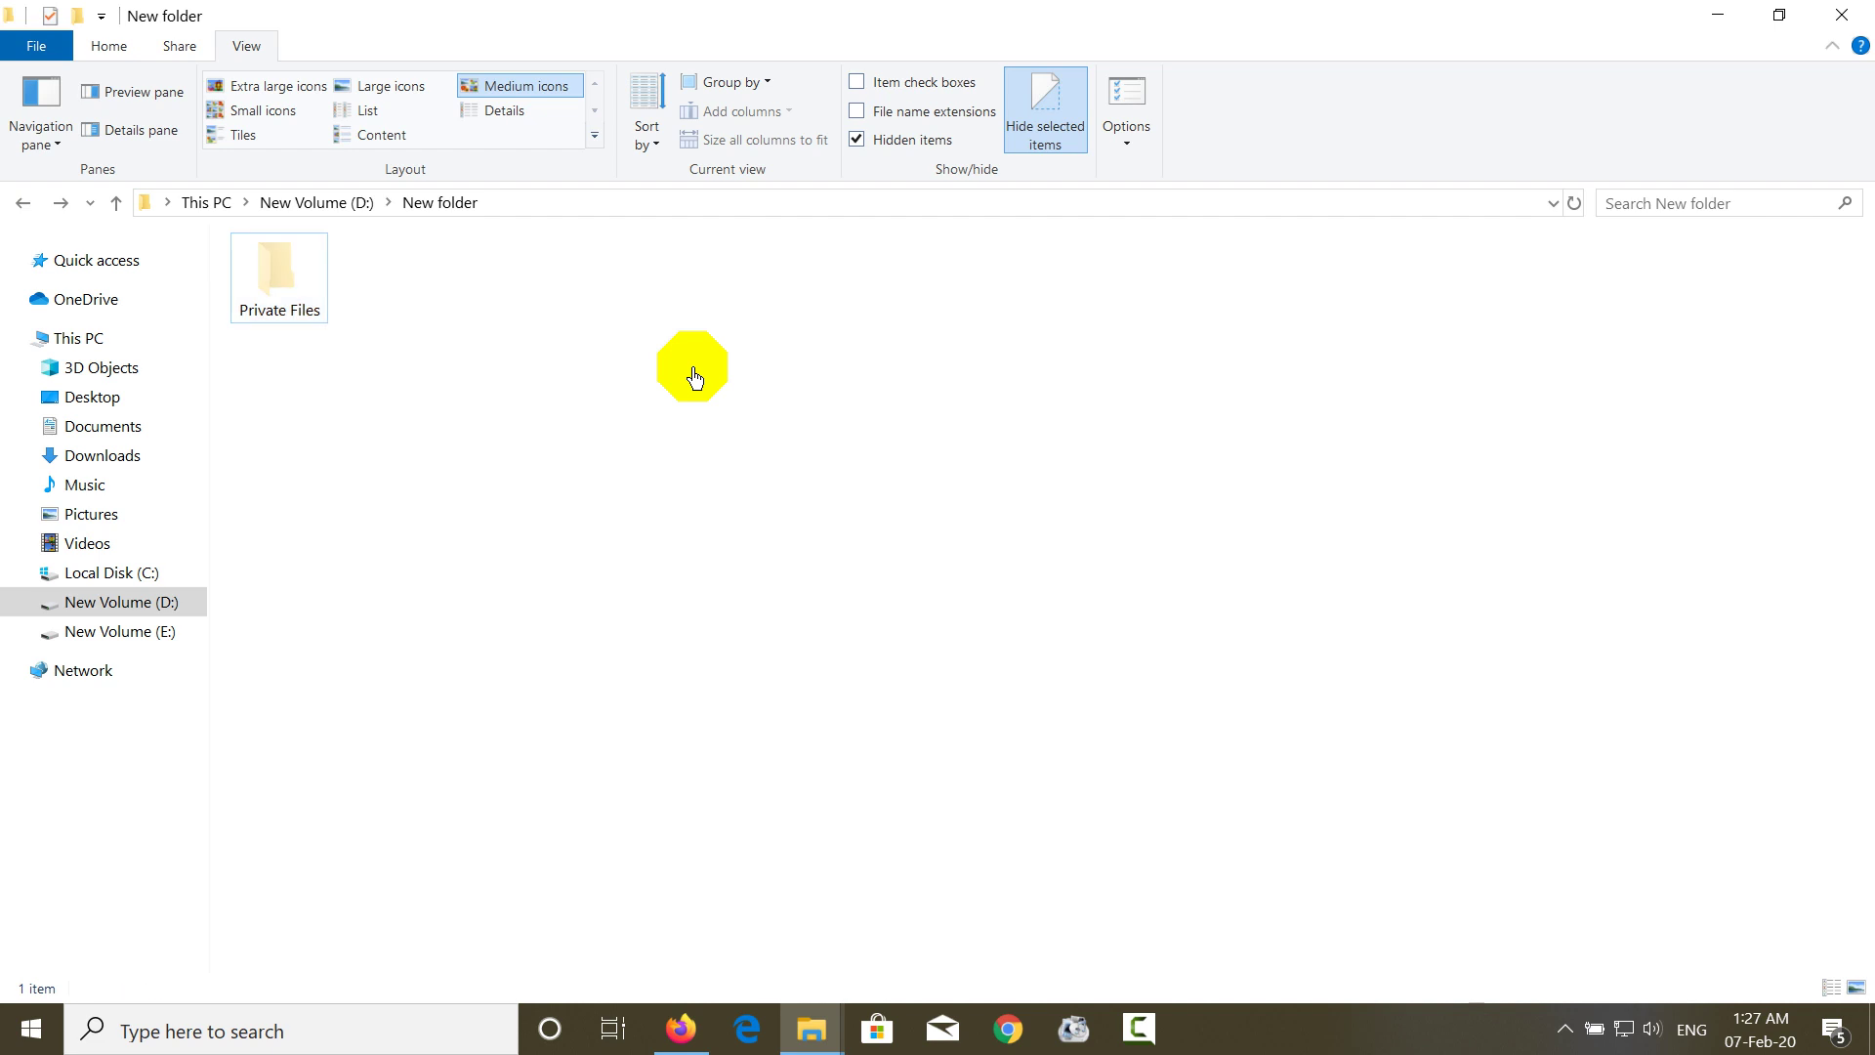
pyautogui.click(744, 589)
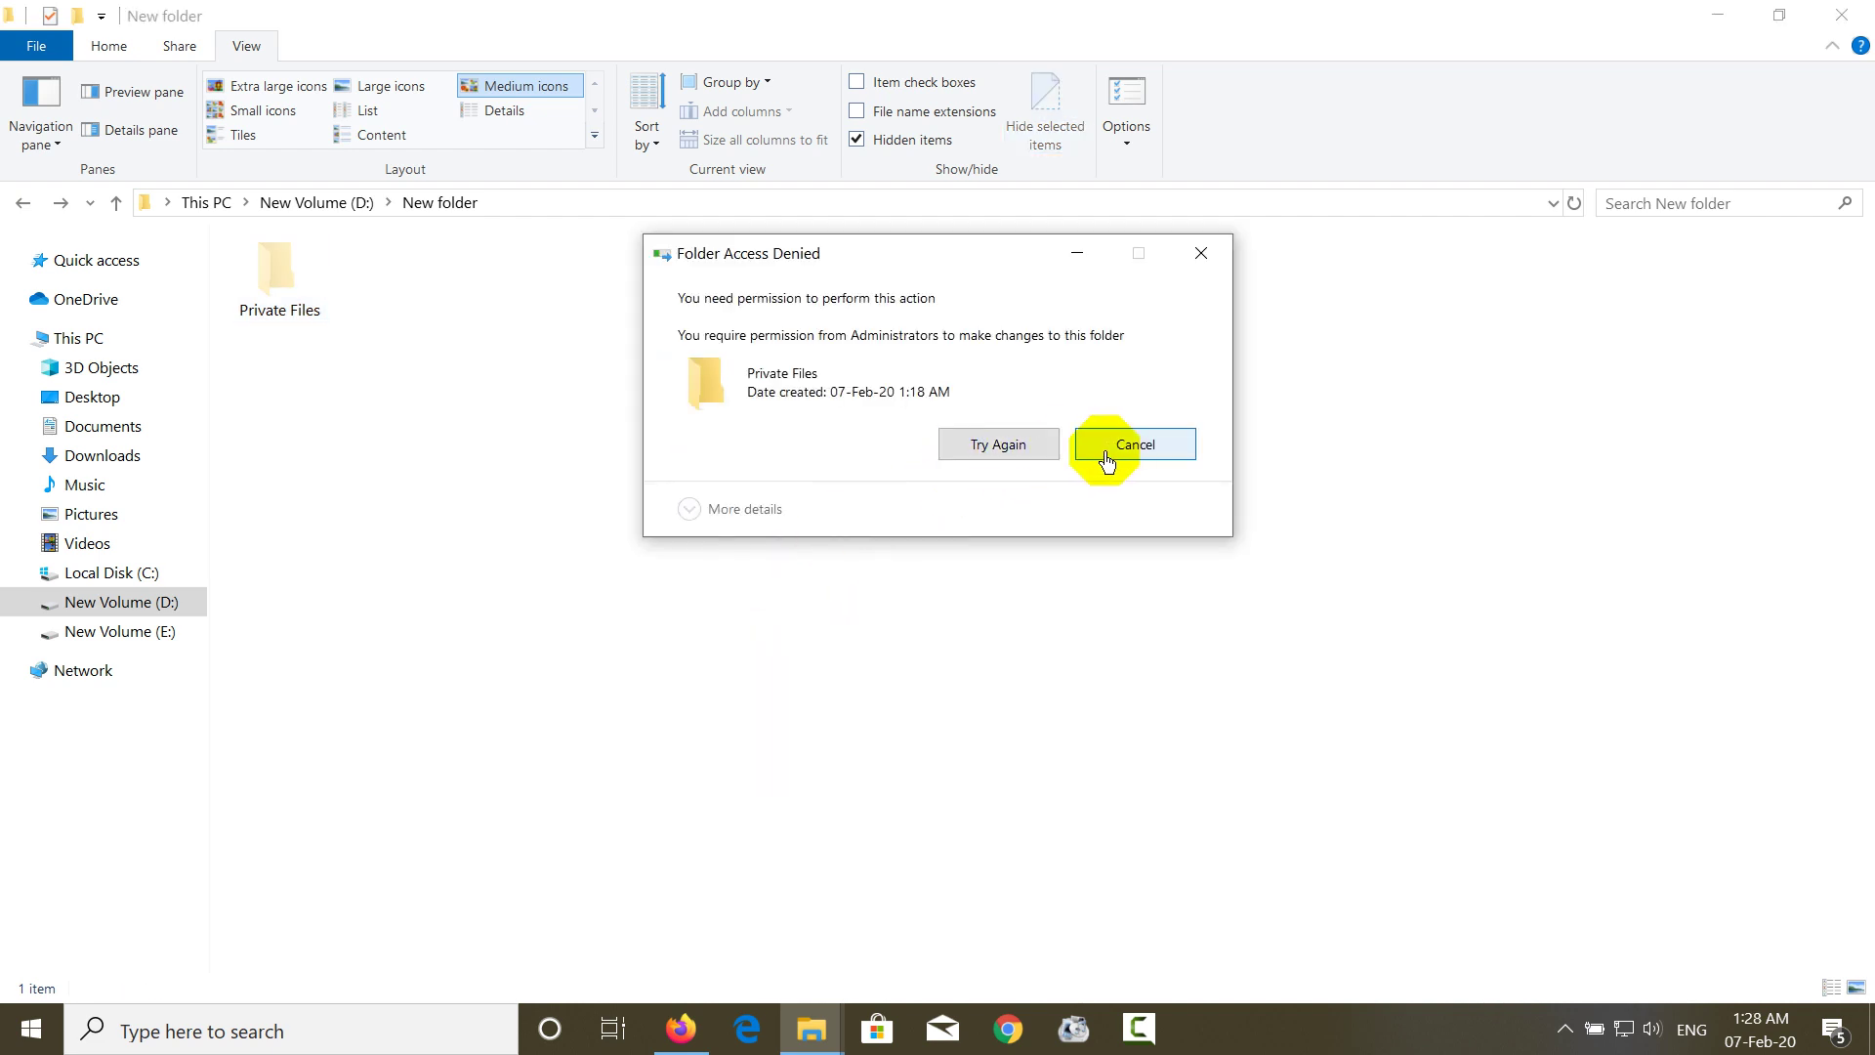
pyautogui.click(1114, 455)
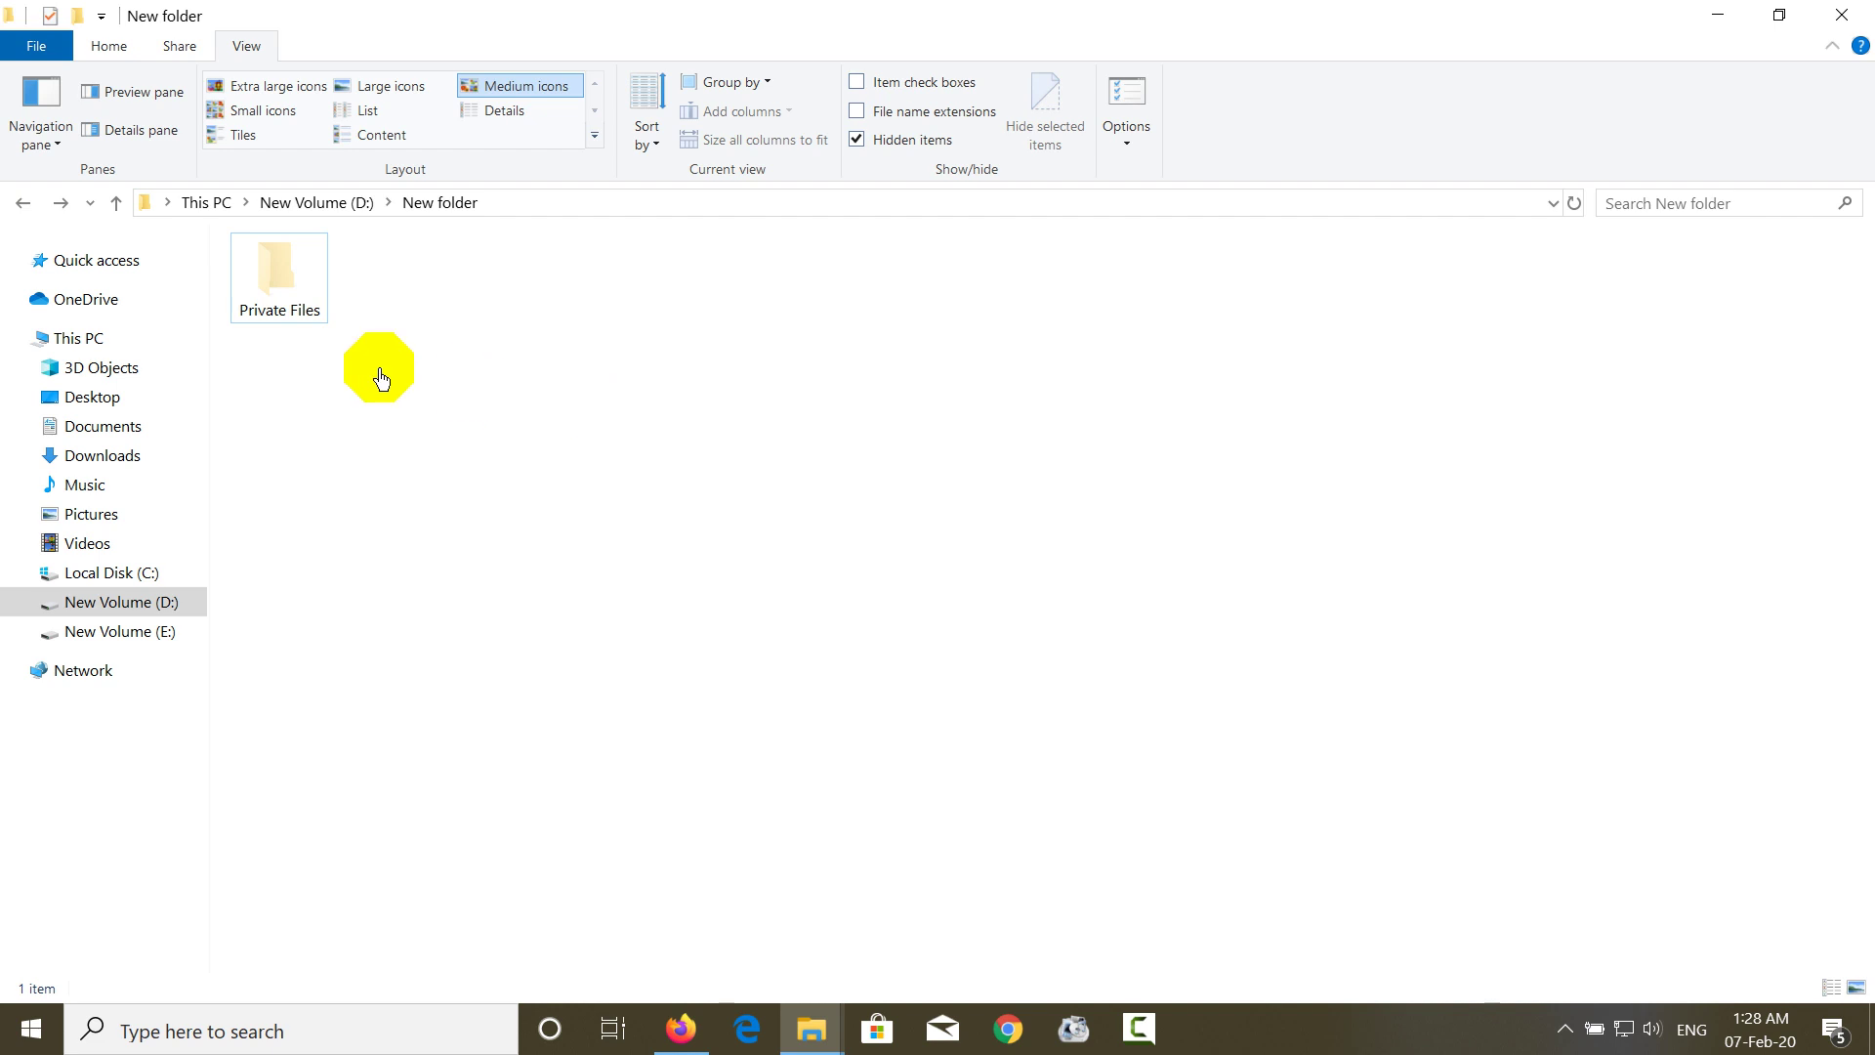
# - Tick Allow Full control for Authenticated Users on Private Files and apply it
pyautogui.rightClick(305, 288)
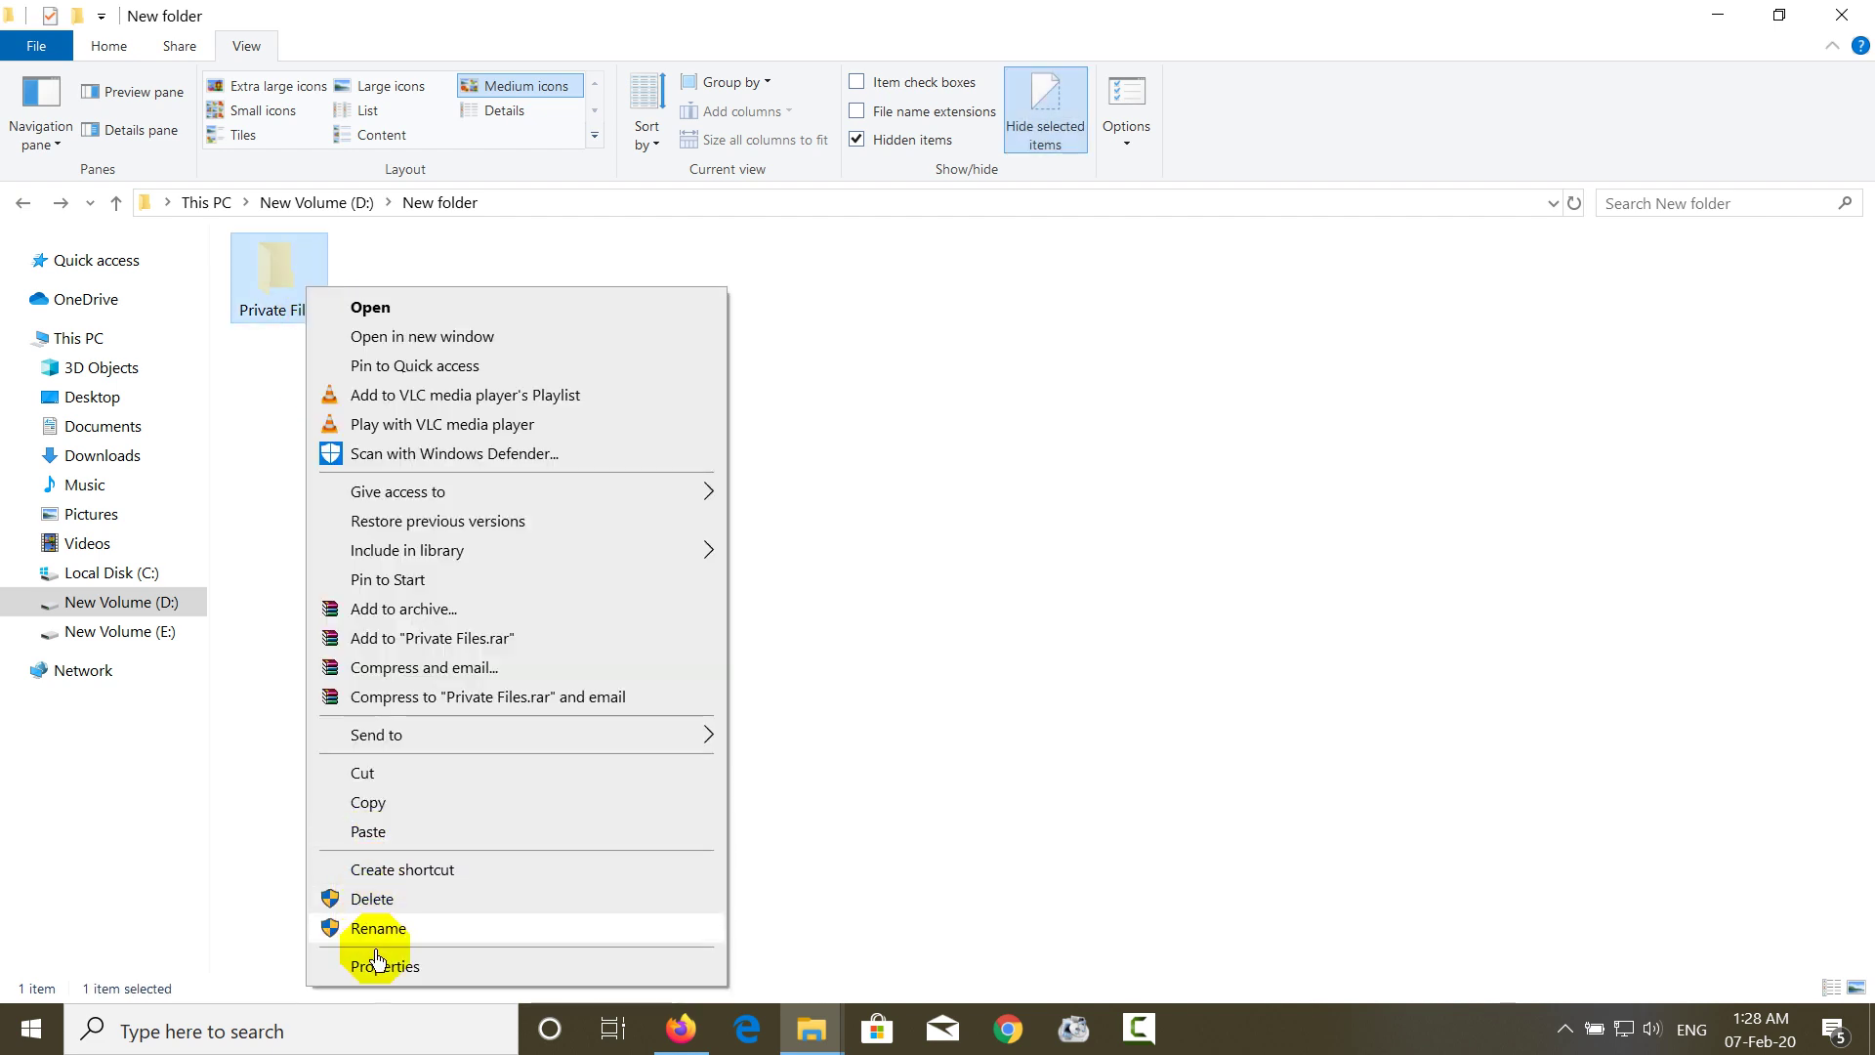
pyautogui.click(380, 966)
pyautogui.click(484, 347)
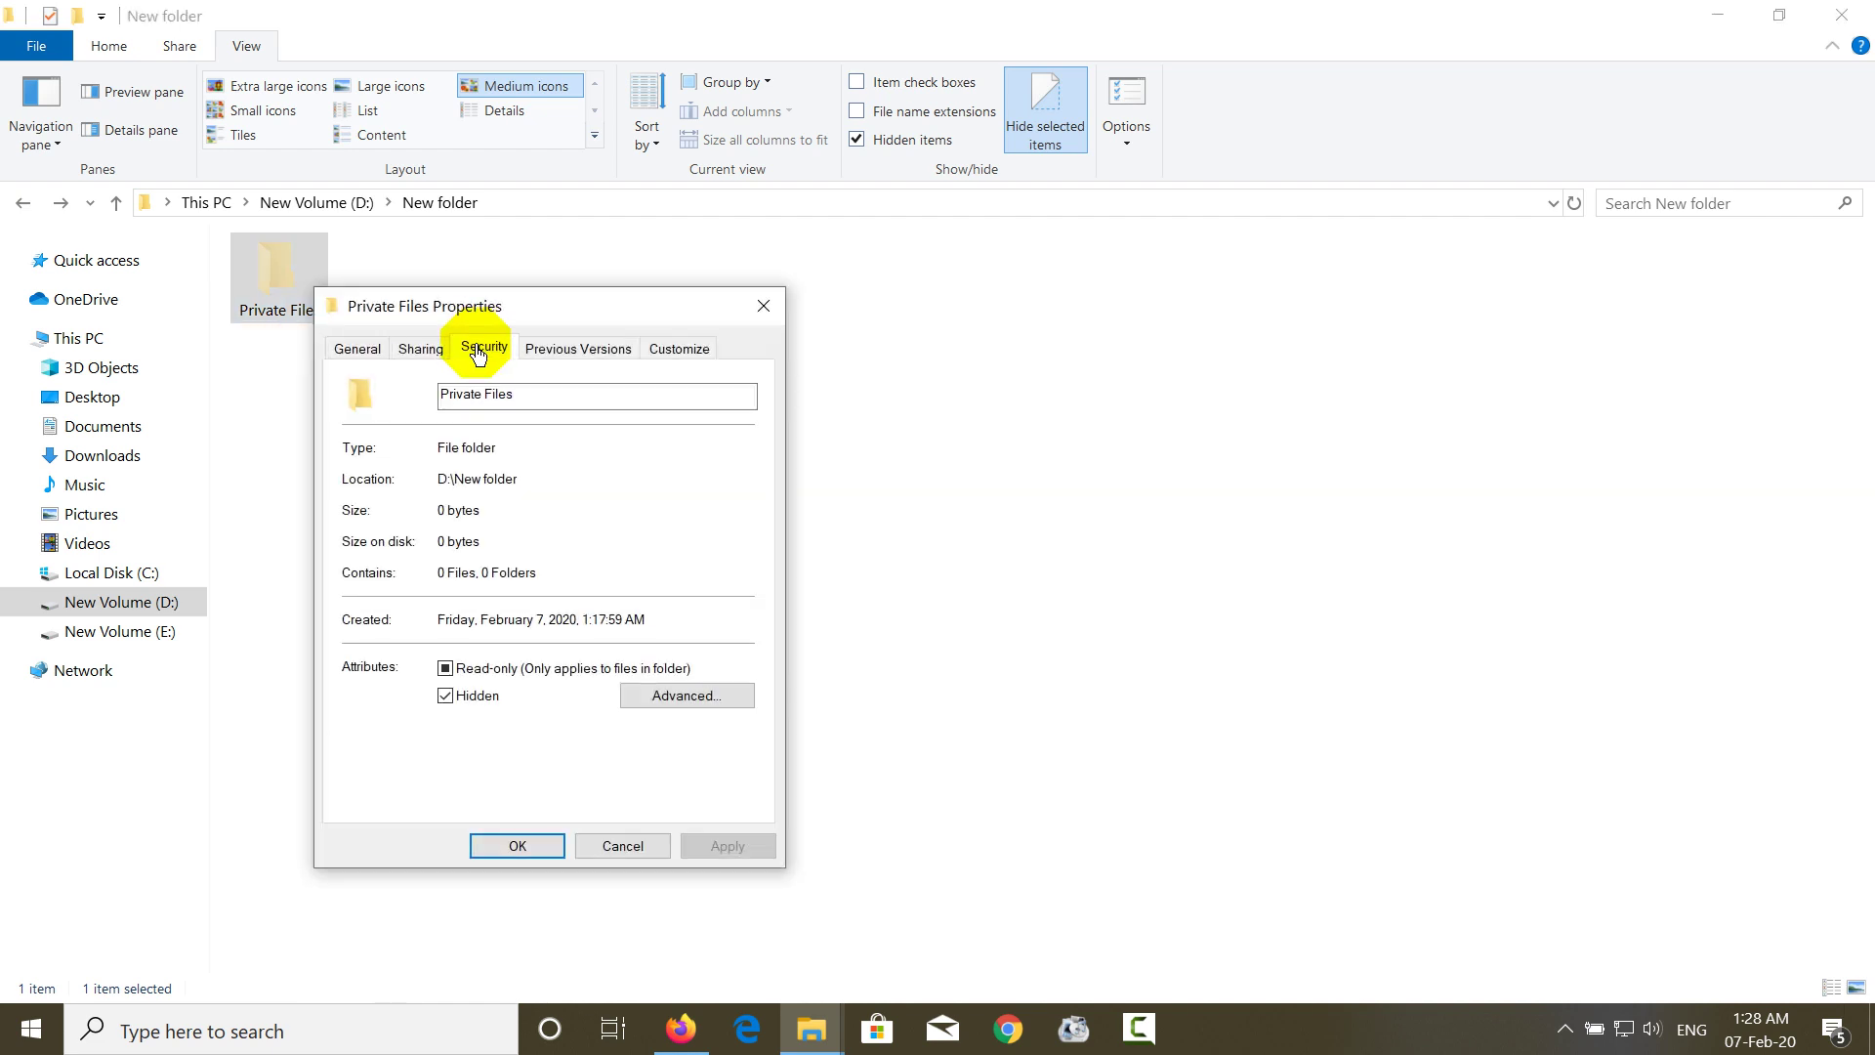
pyautogui.click(725, 563)
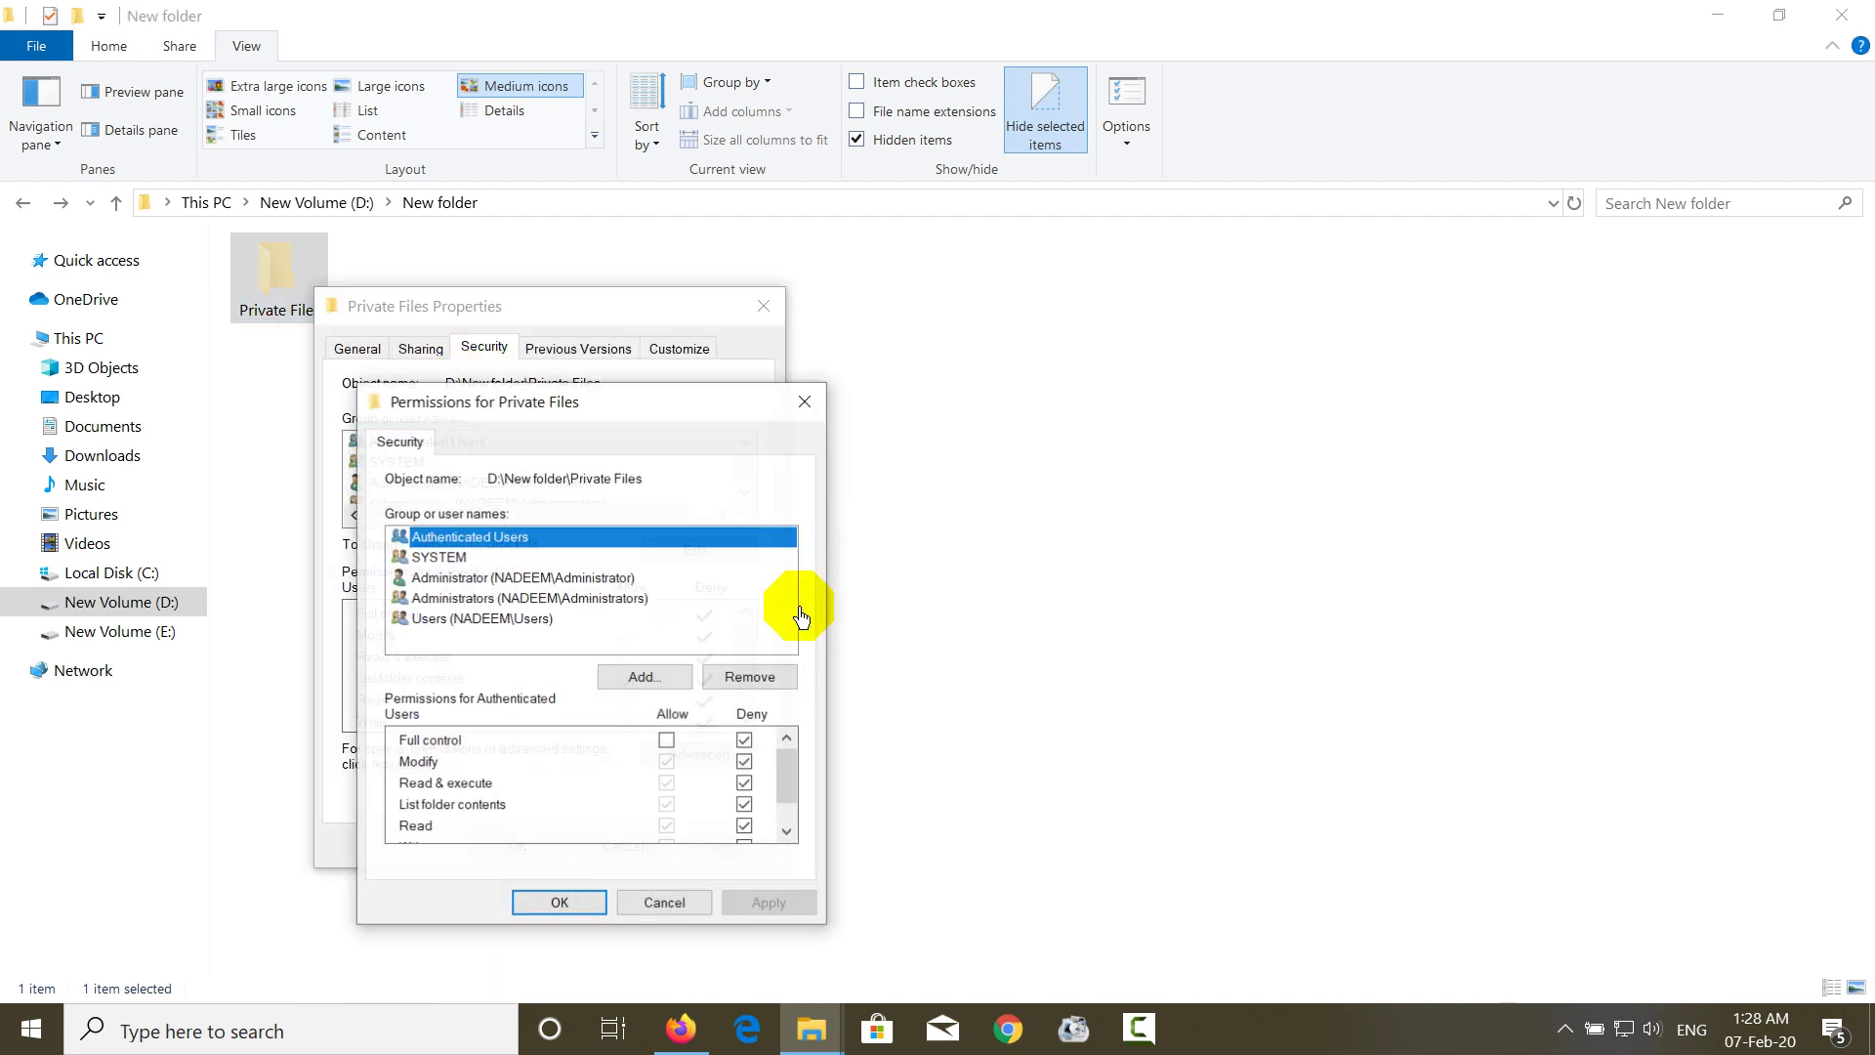
pyautogui.click(668, 742)
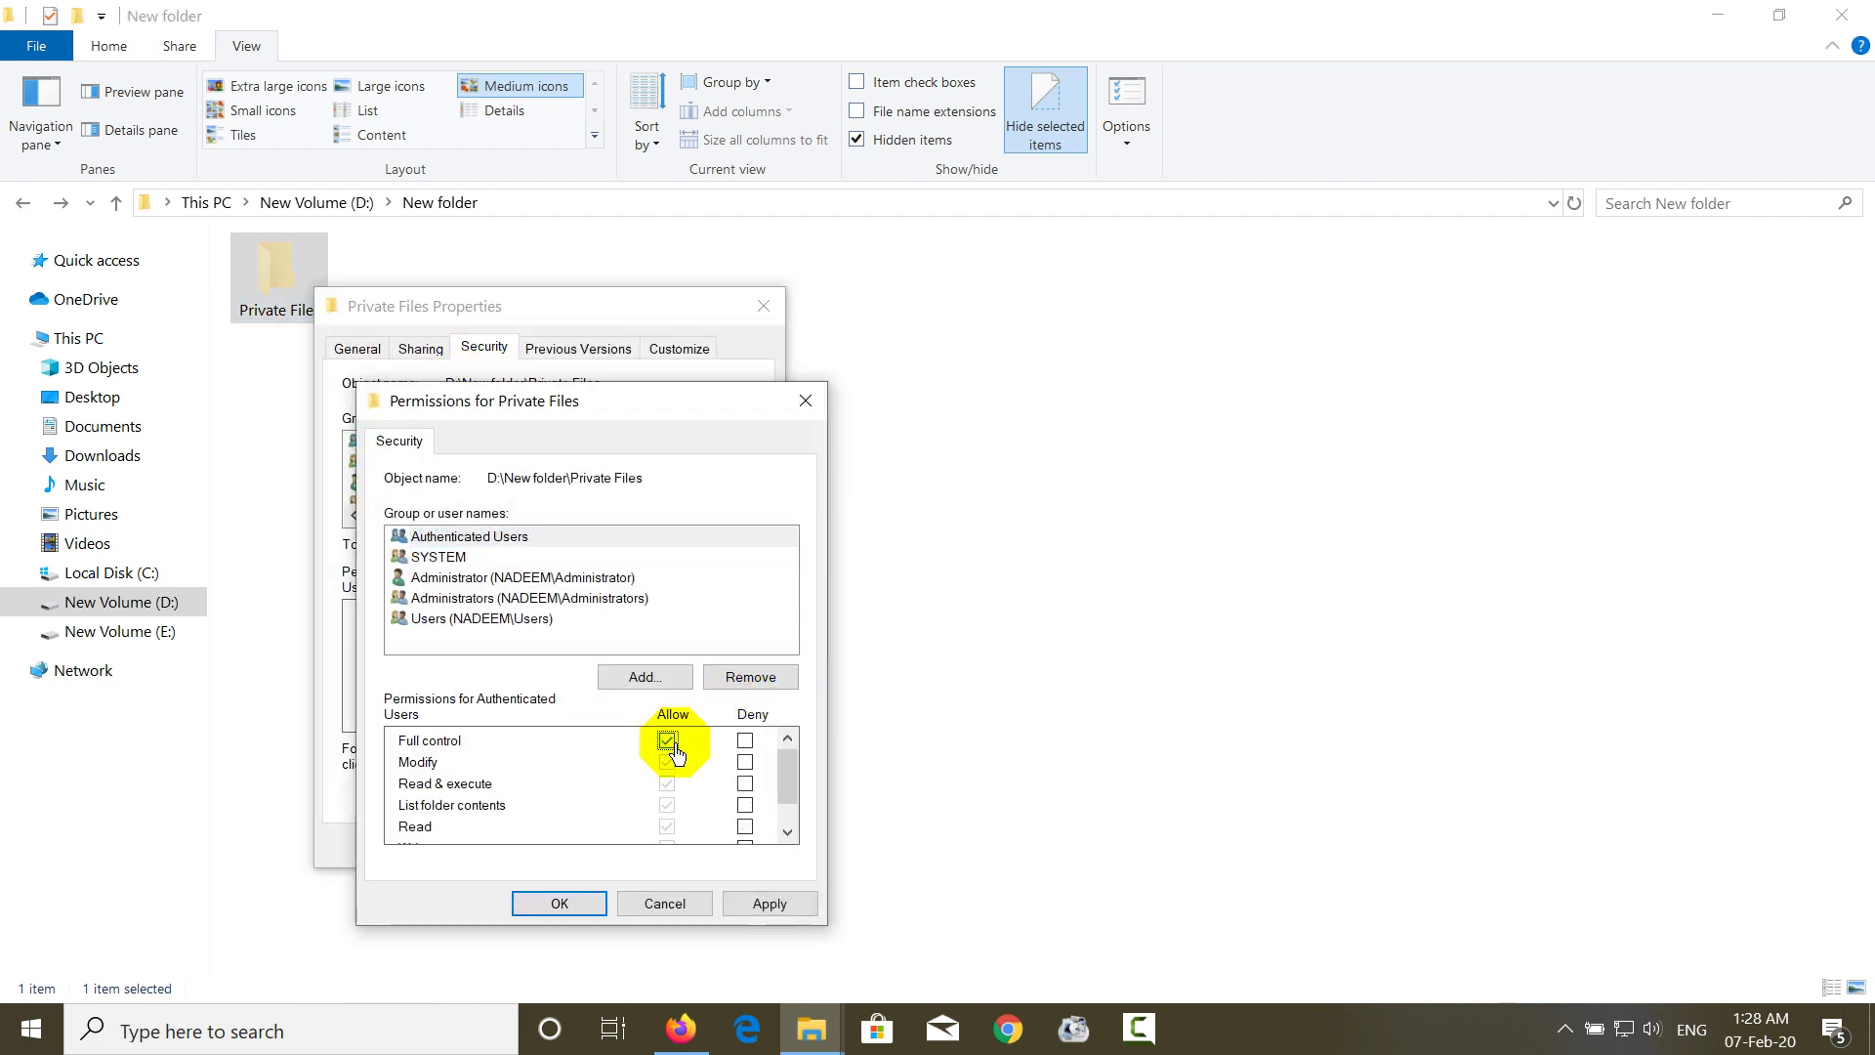
pyautogui.click(748, 900)
pyautogui.click(605, 903)
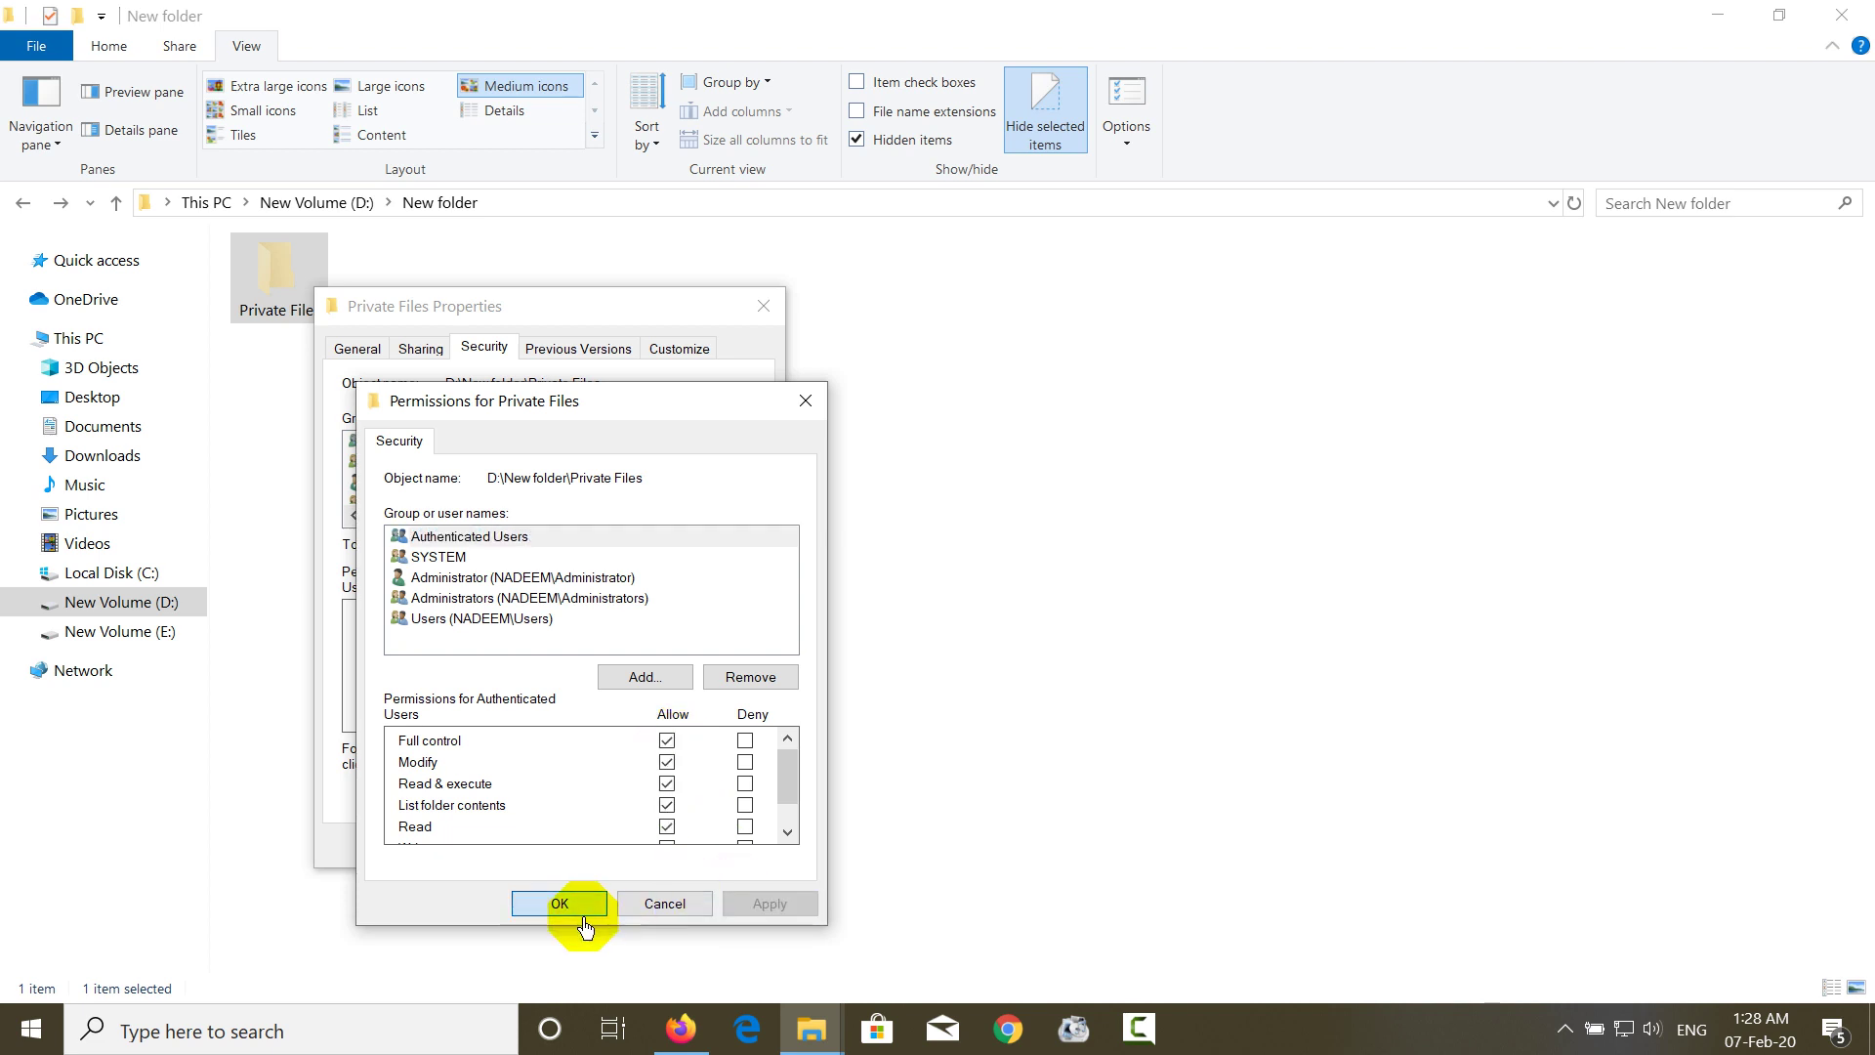
pyautogui.click(517, 846)
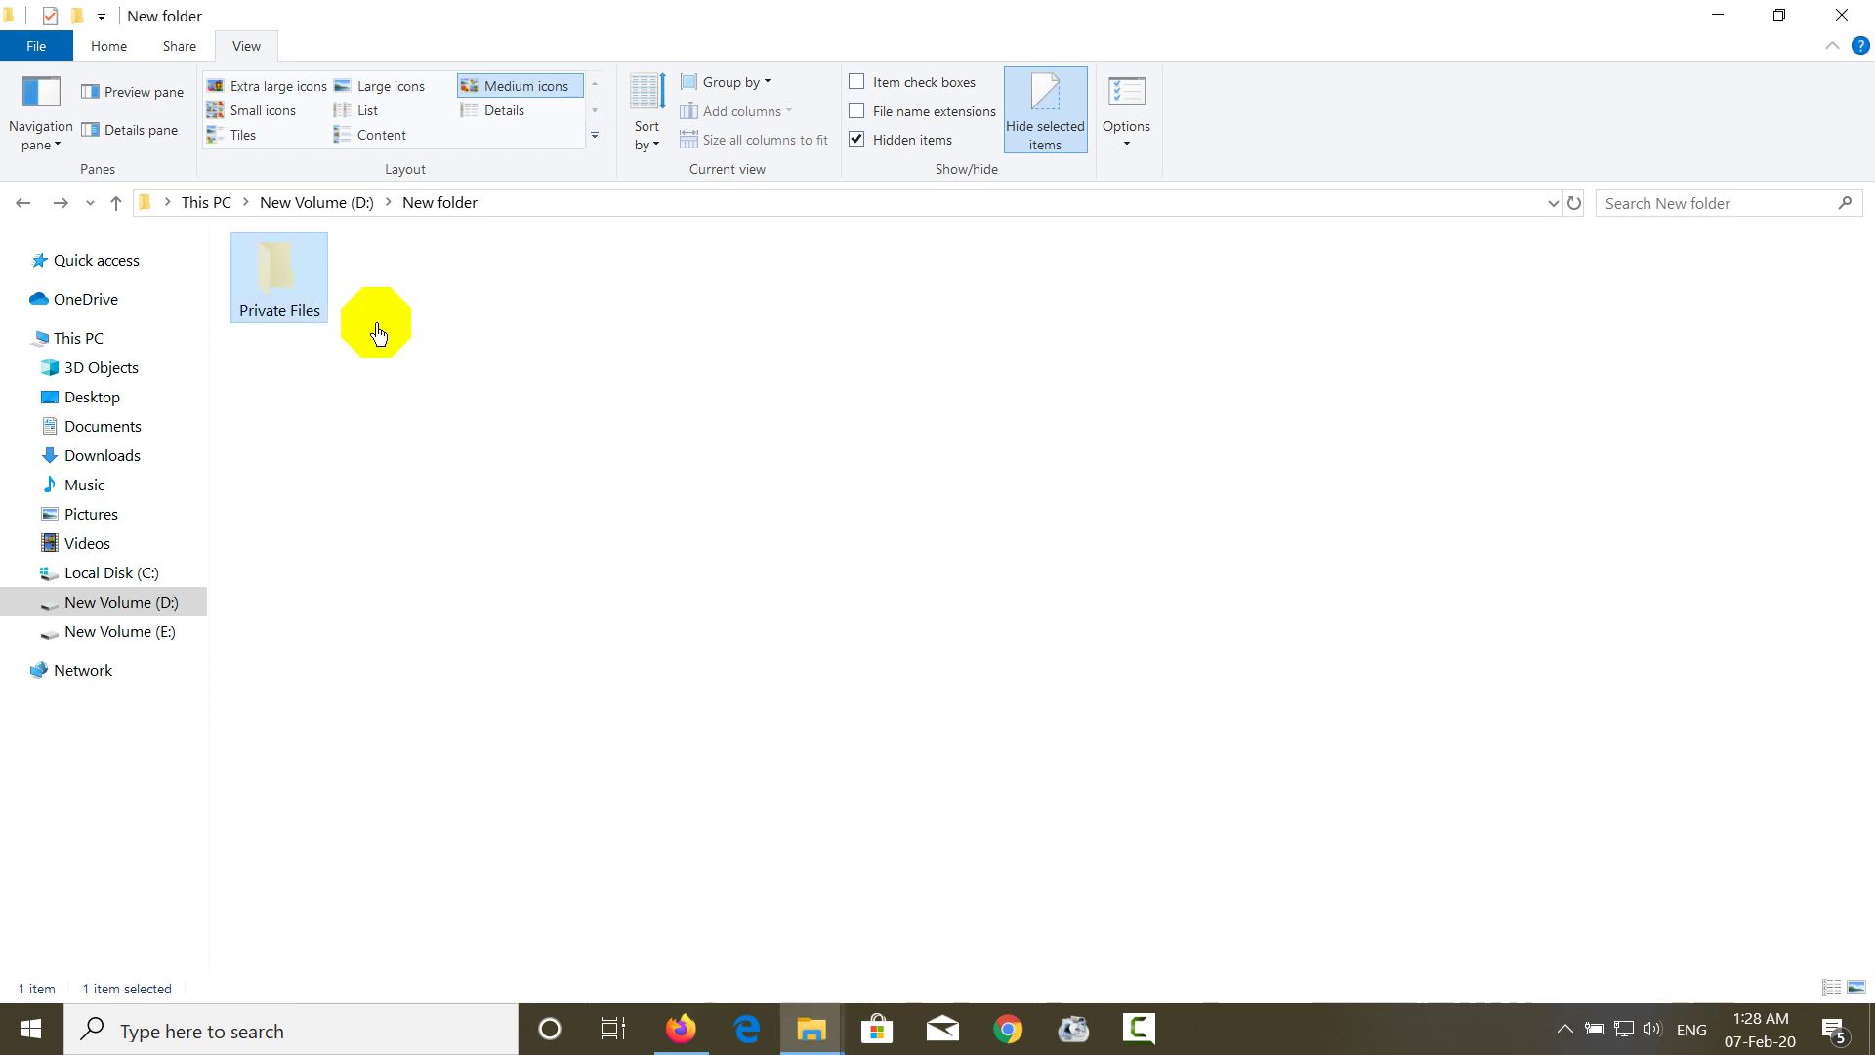
# - Clear Hidden on Private Files and its contents, then check its three files are inside
pyautogui.doubleClick(315, 311)
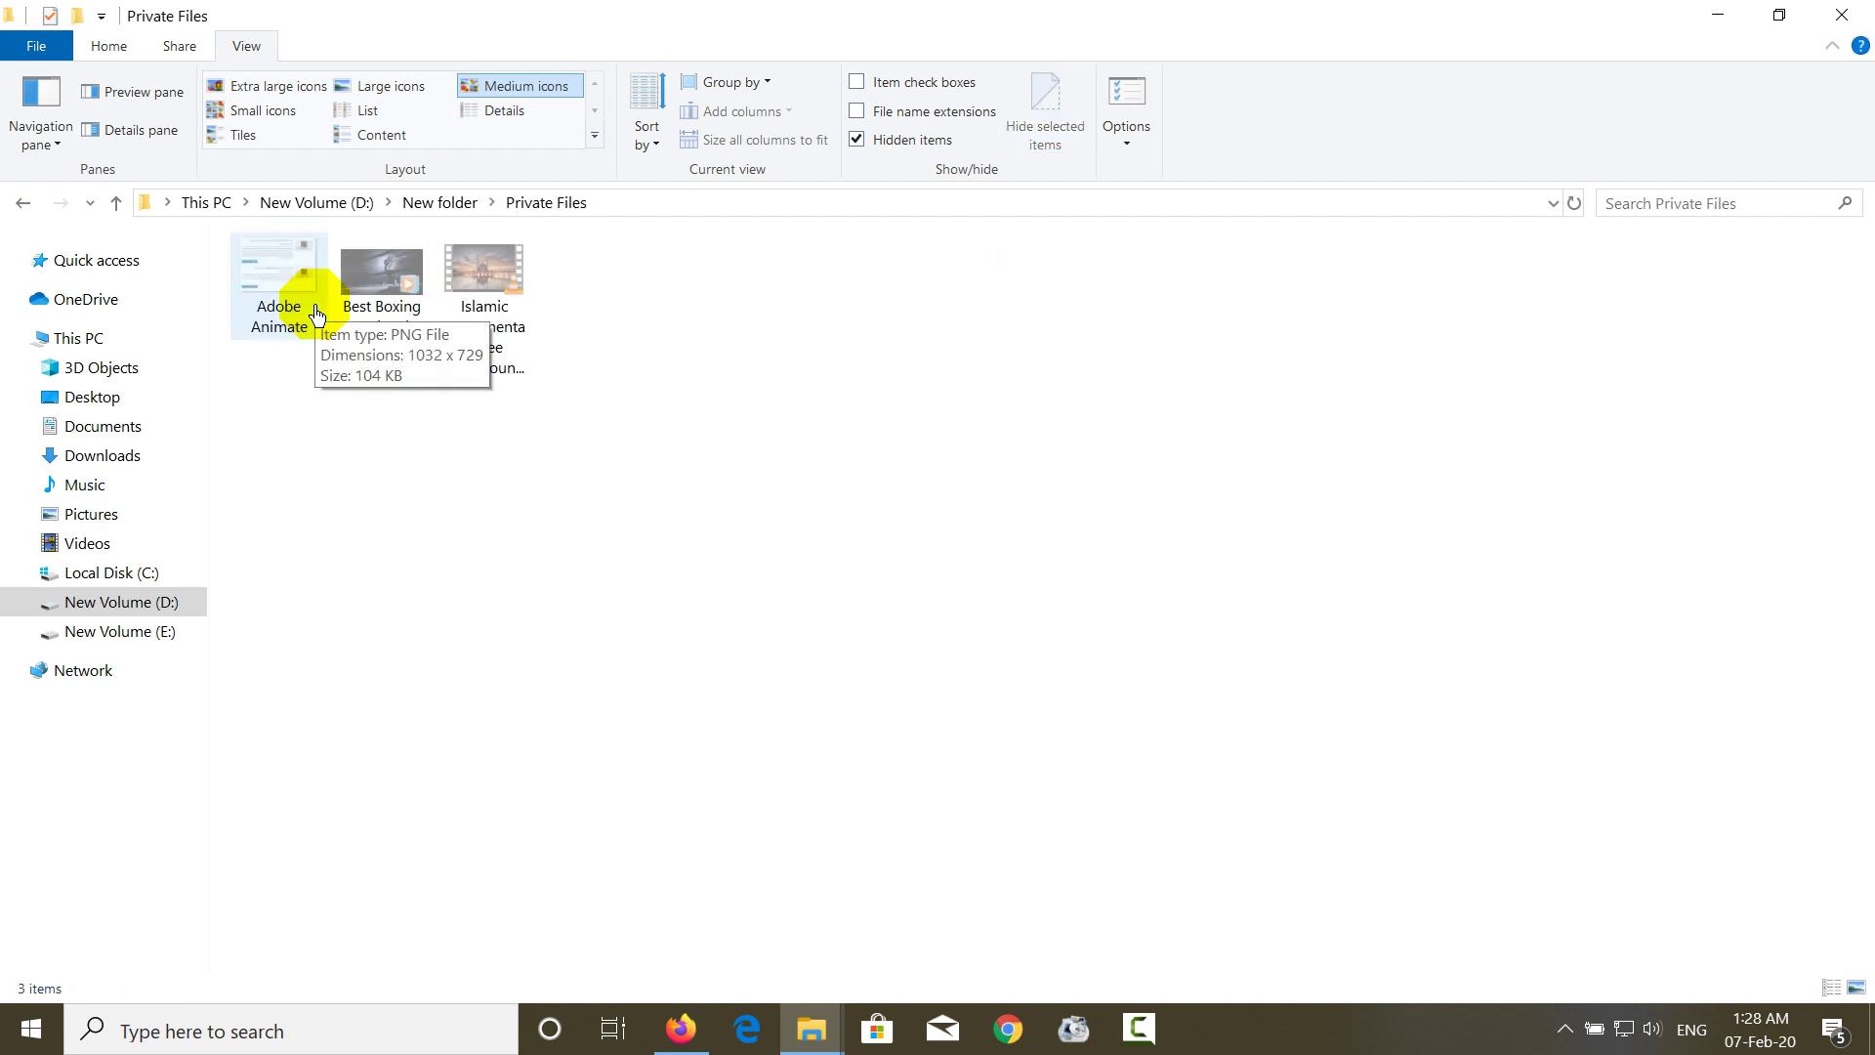
pyautogui.hotkey('alt', 'Left')
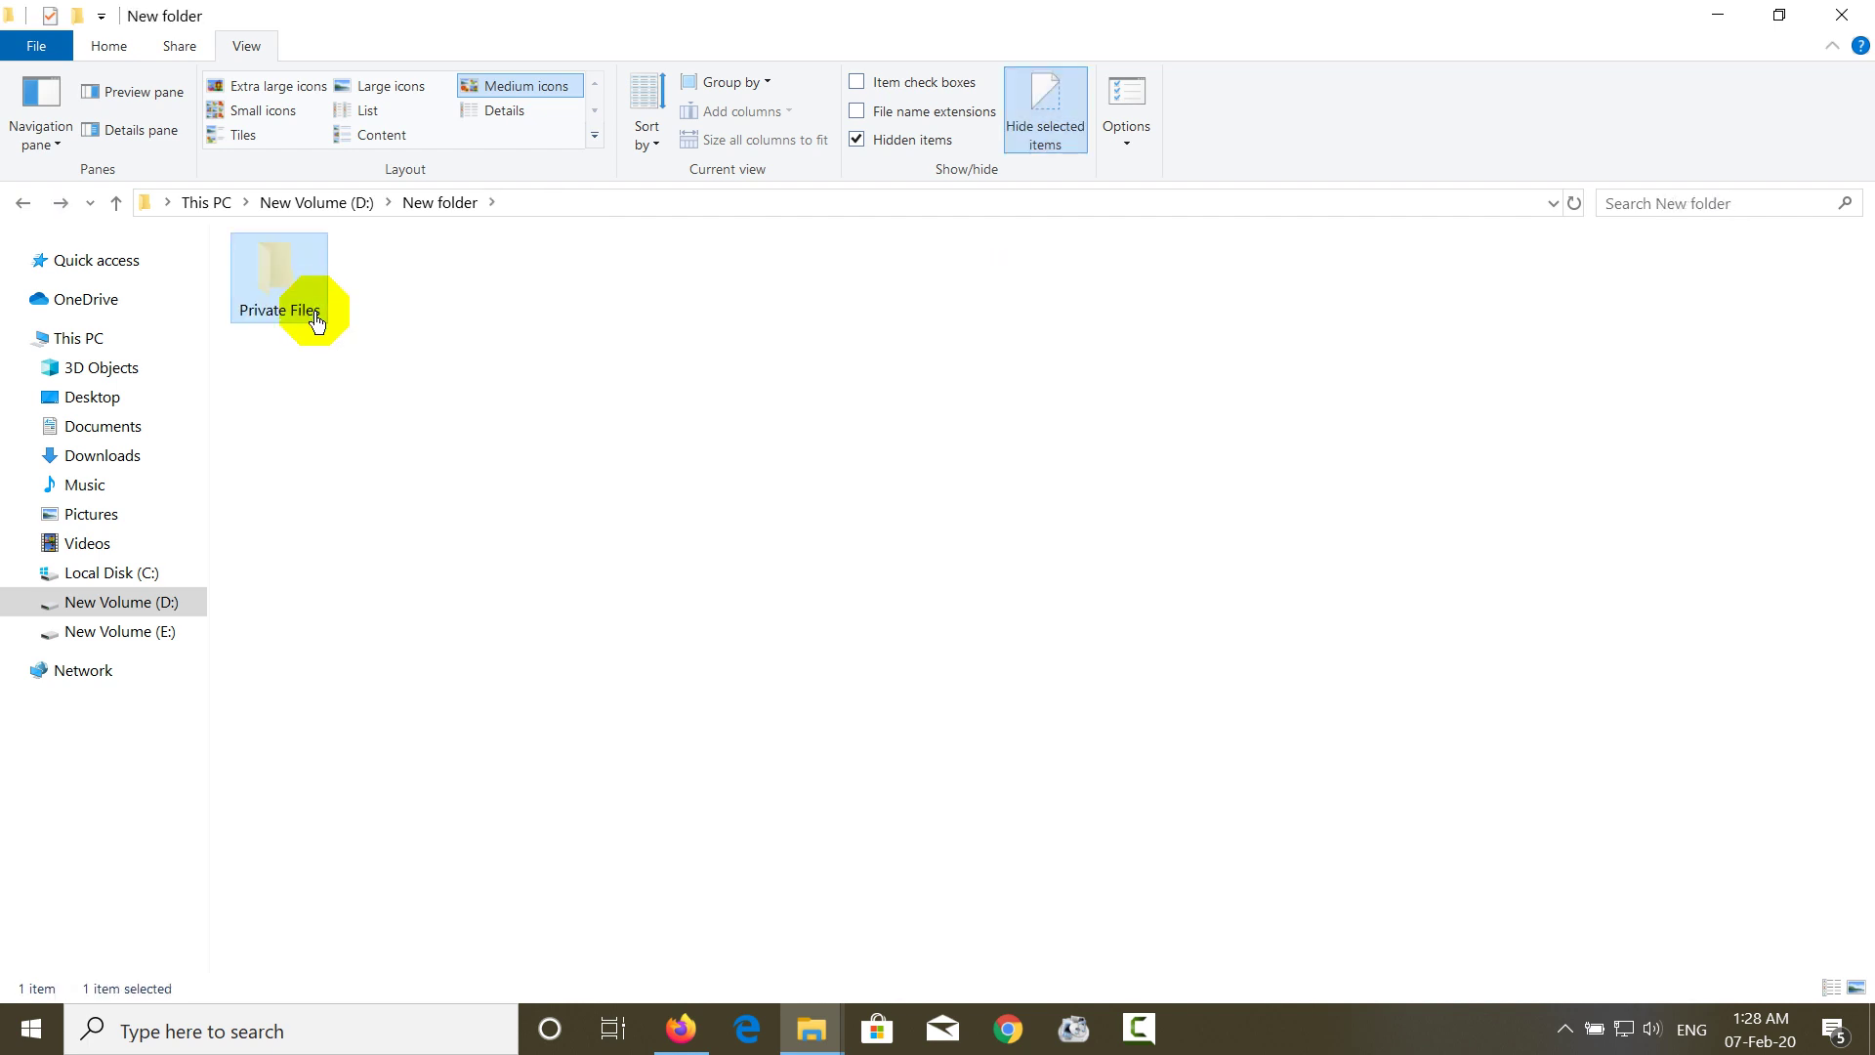
pyautogui.rightClick(315, 310)
pyautogui.click(391, 984)
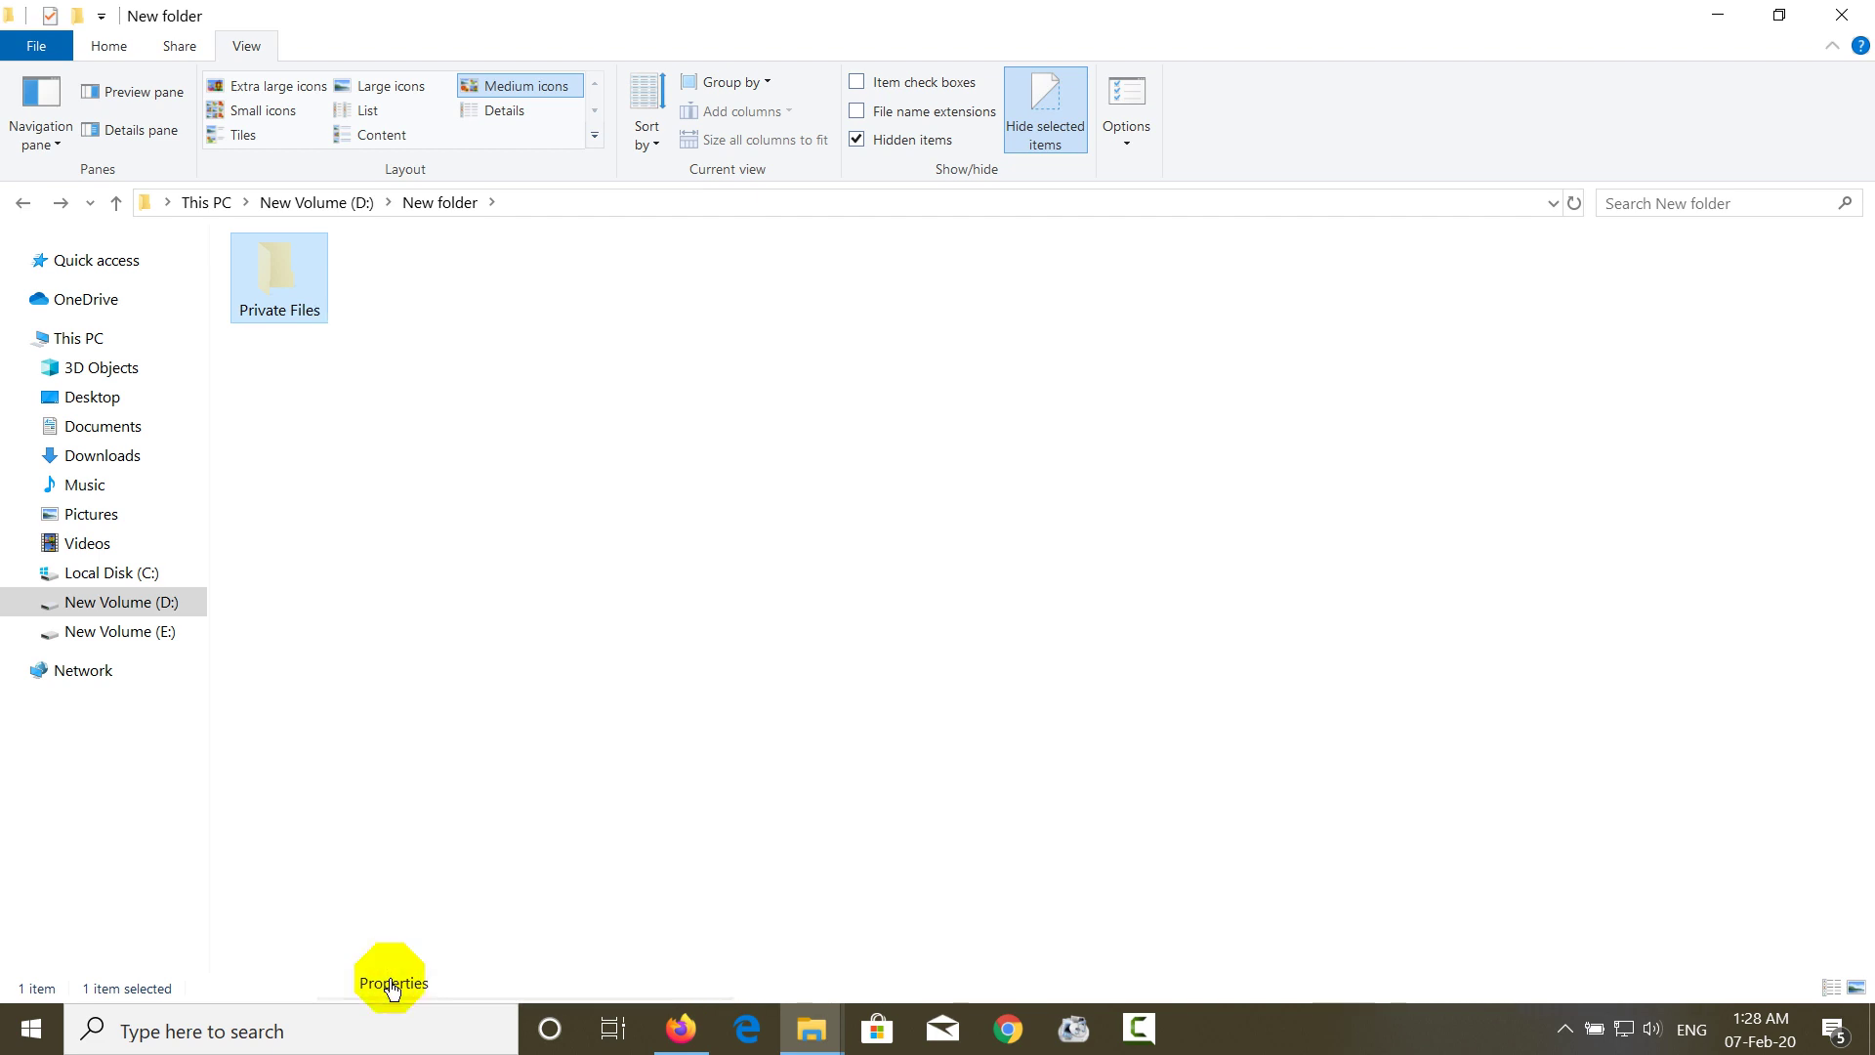
pyautogui.click(455, 713)
pyautogui.click(455, 714)
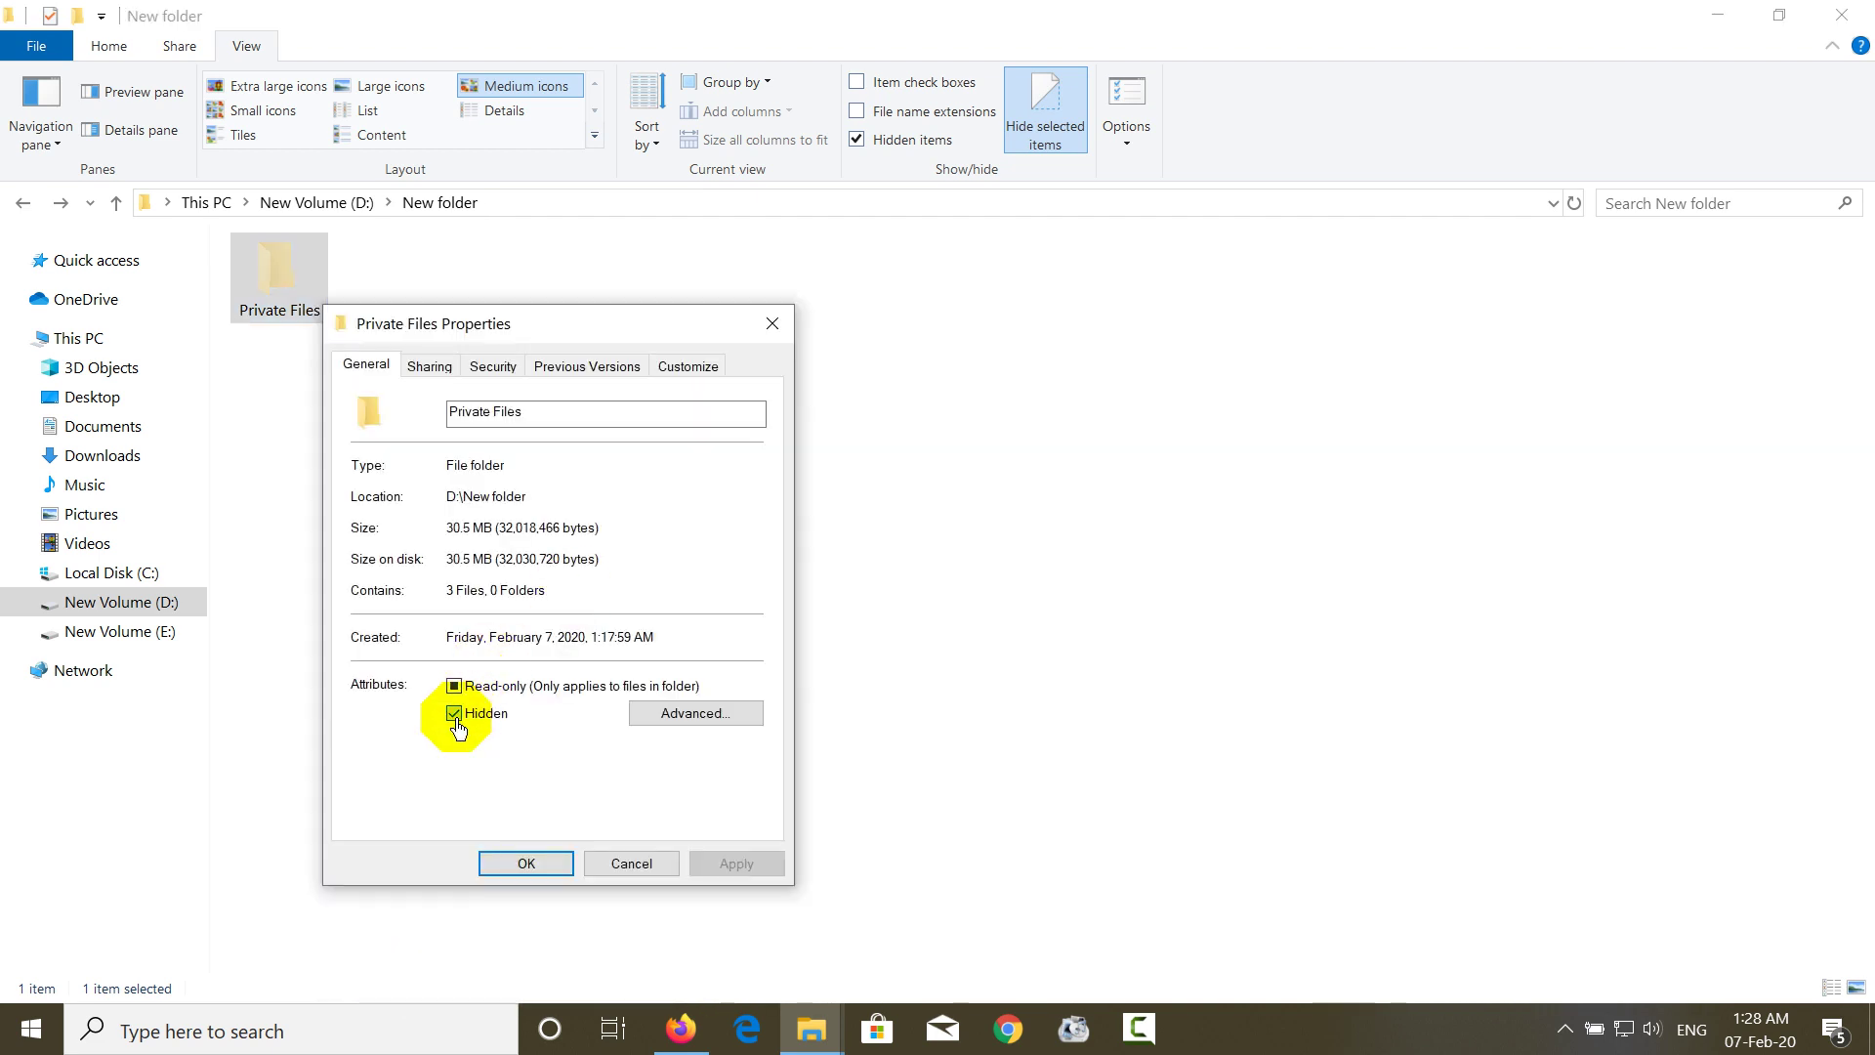
pyautogui.click(713, 867)
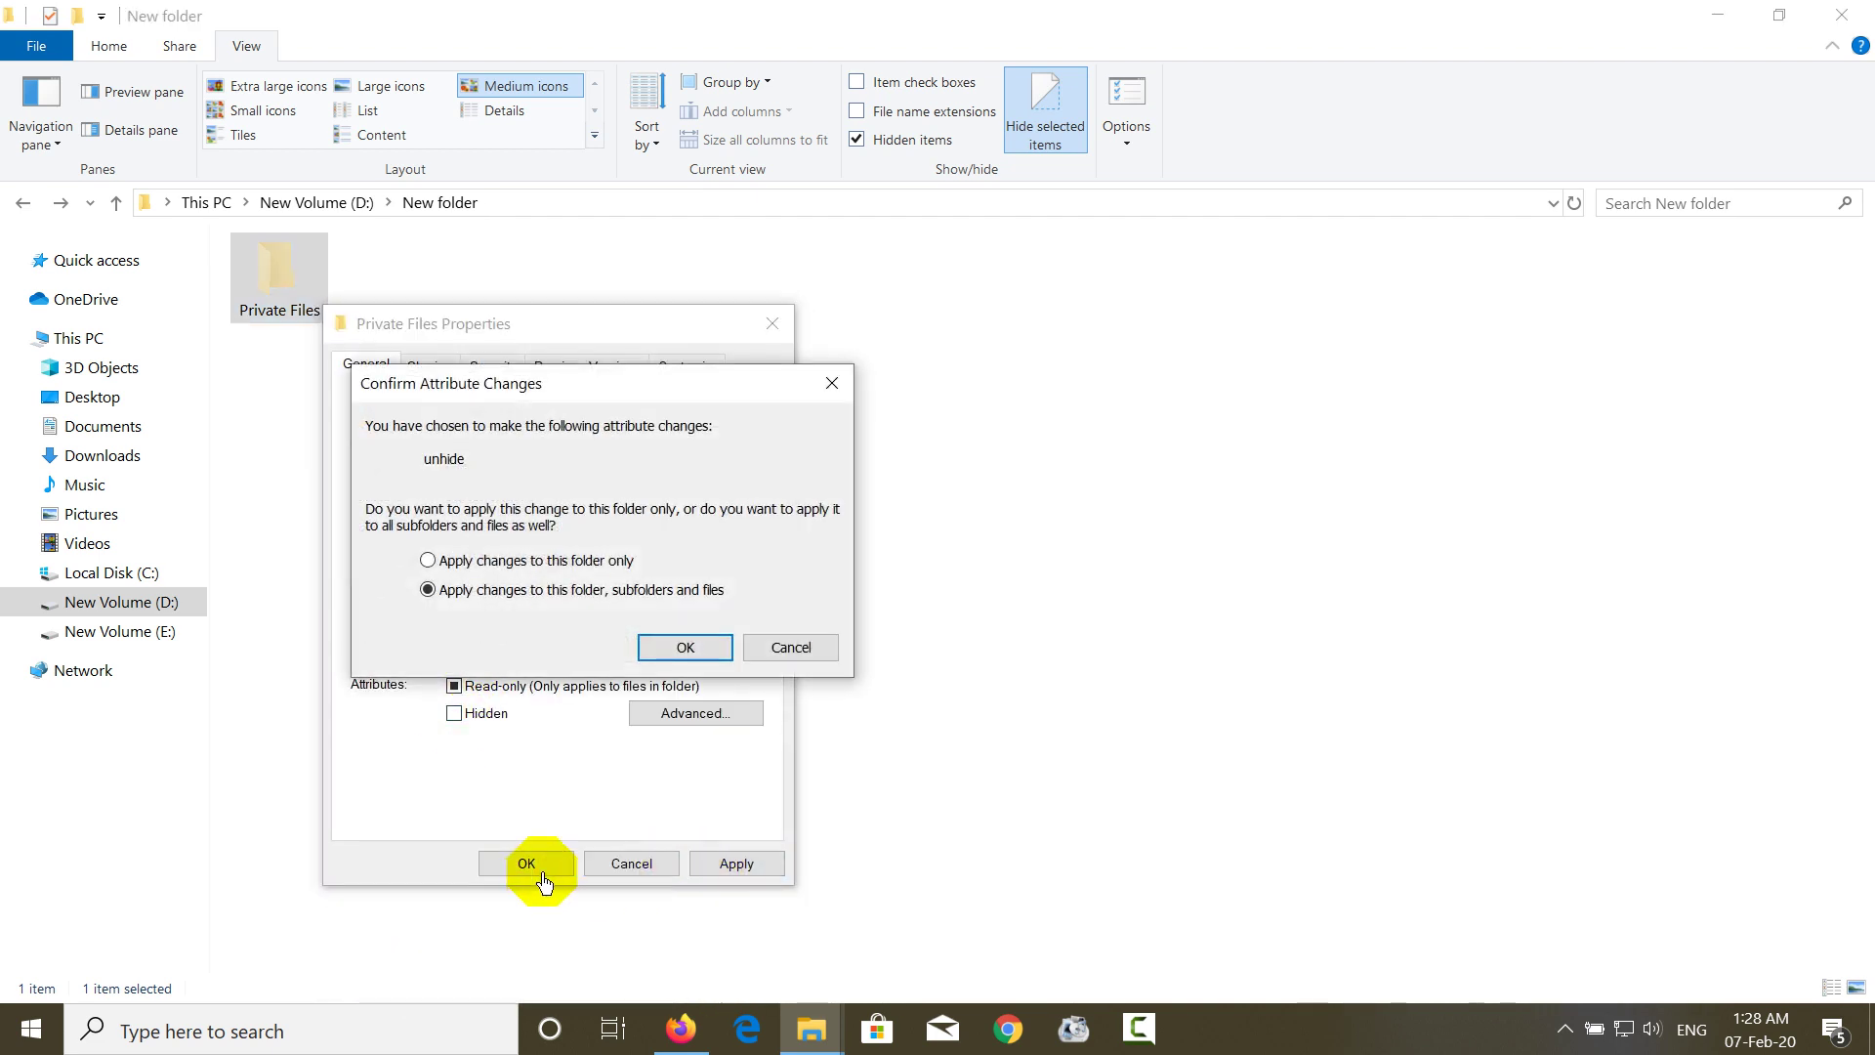
pyautogui.click(673, 649)
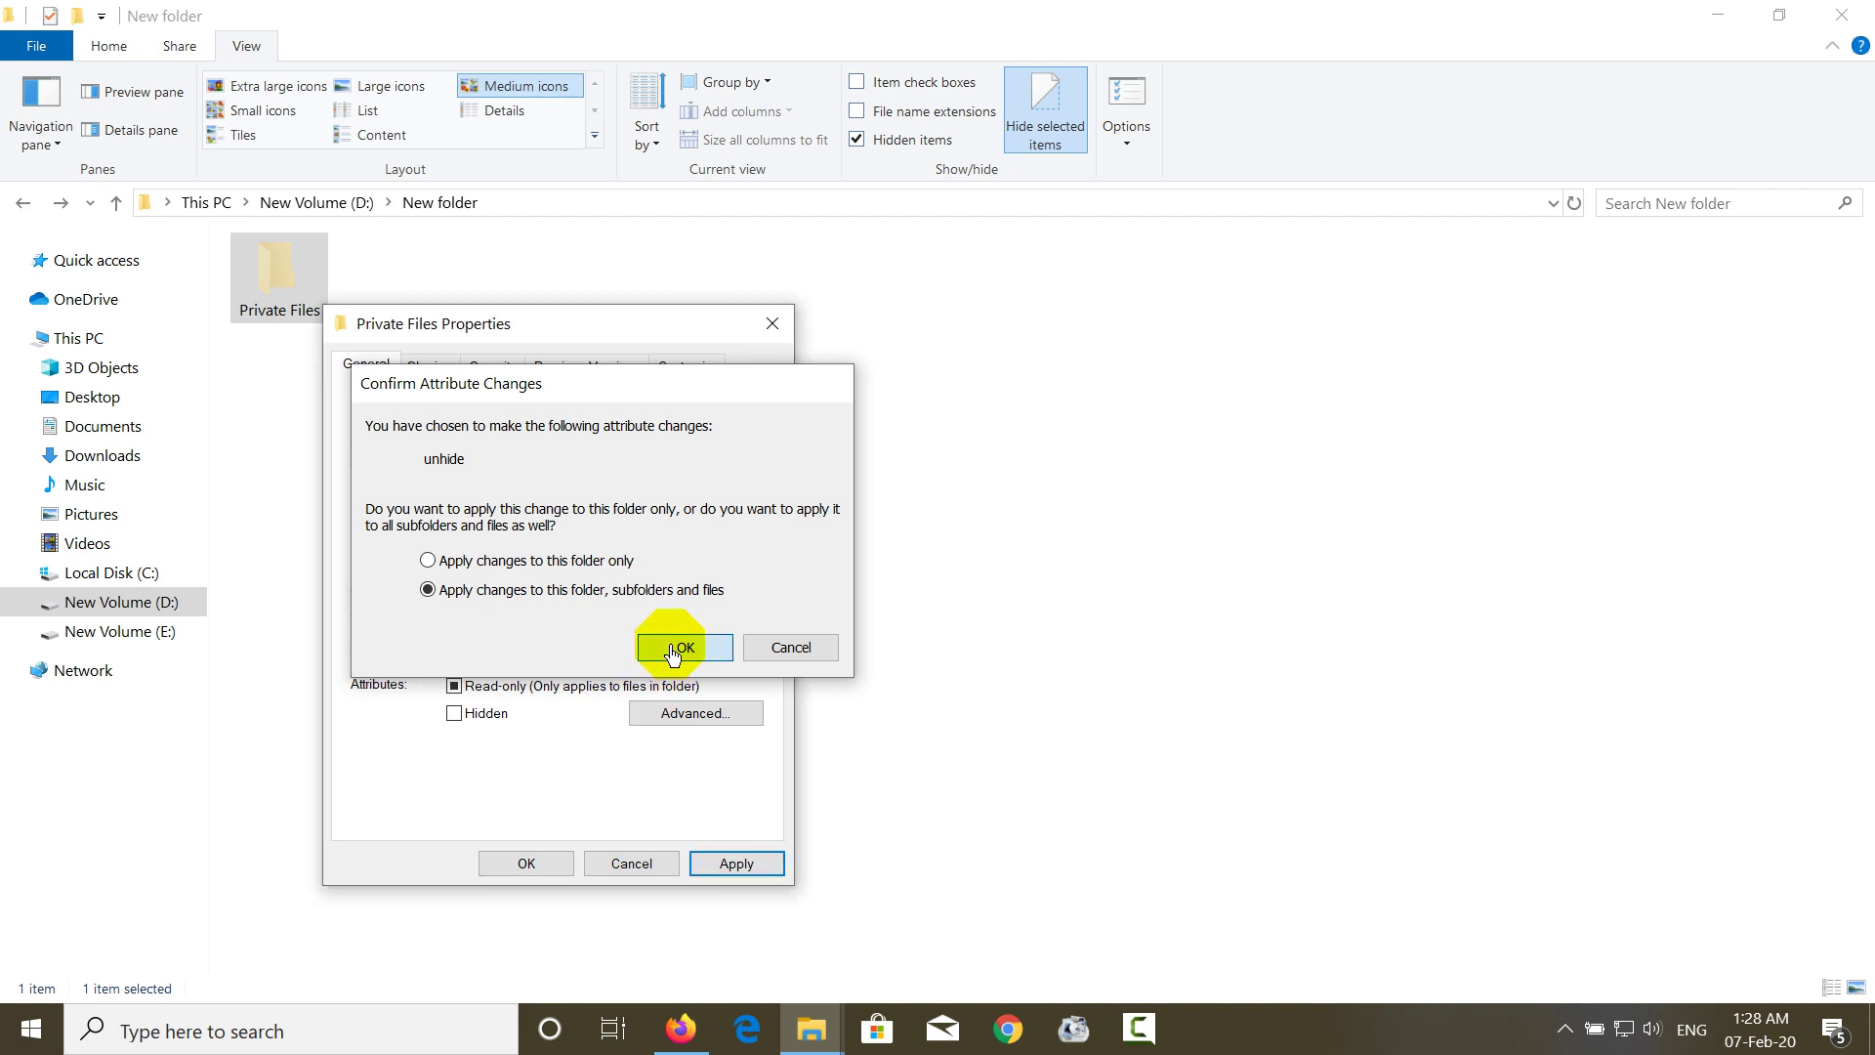
pyautogui.click(550, 865)
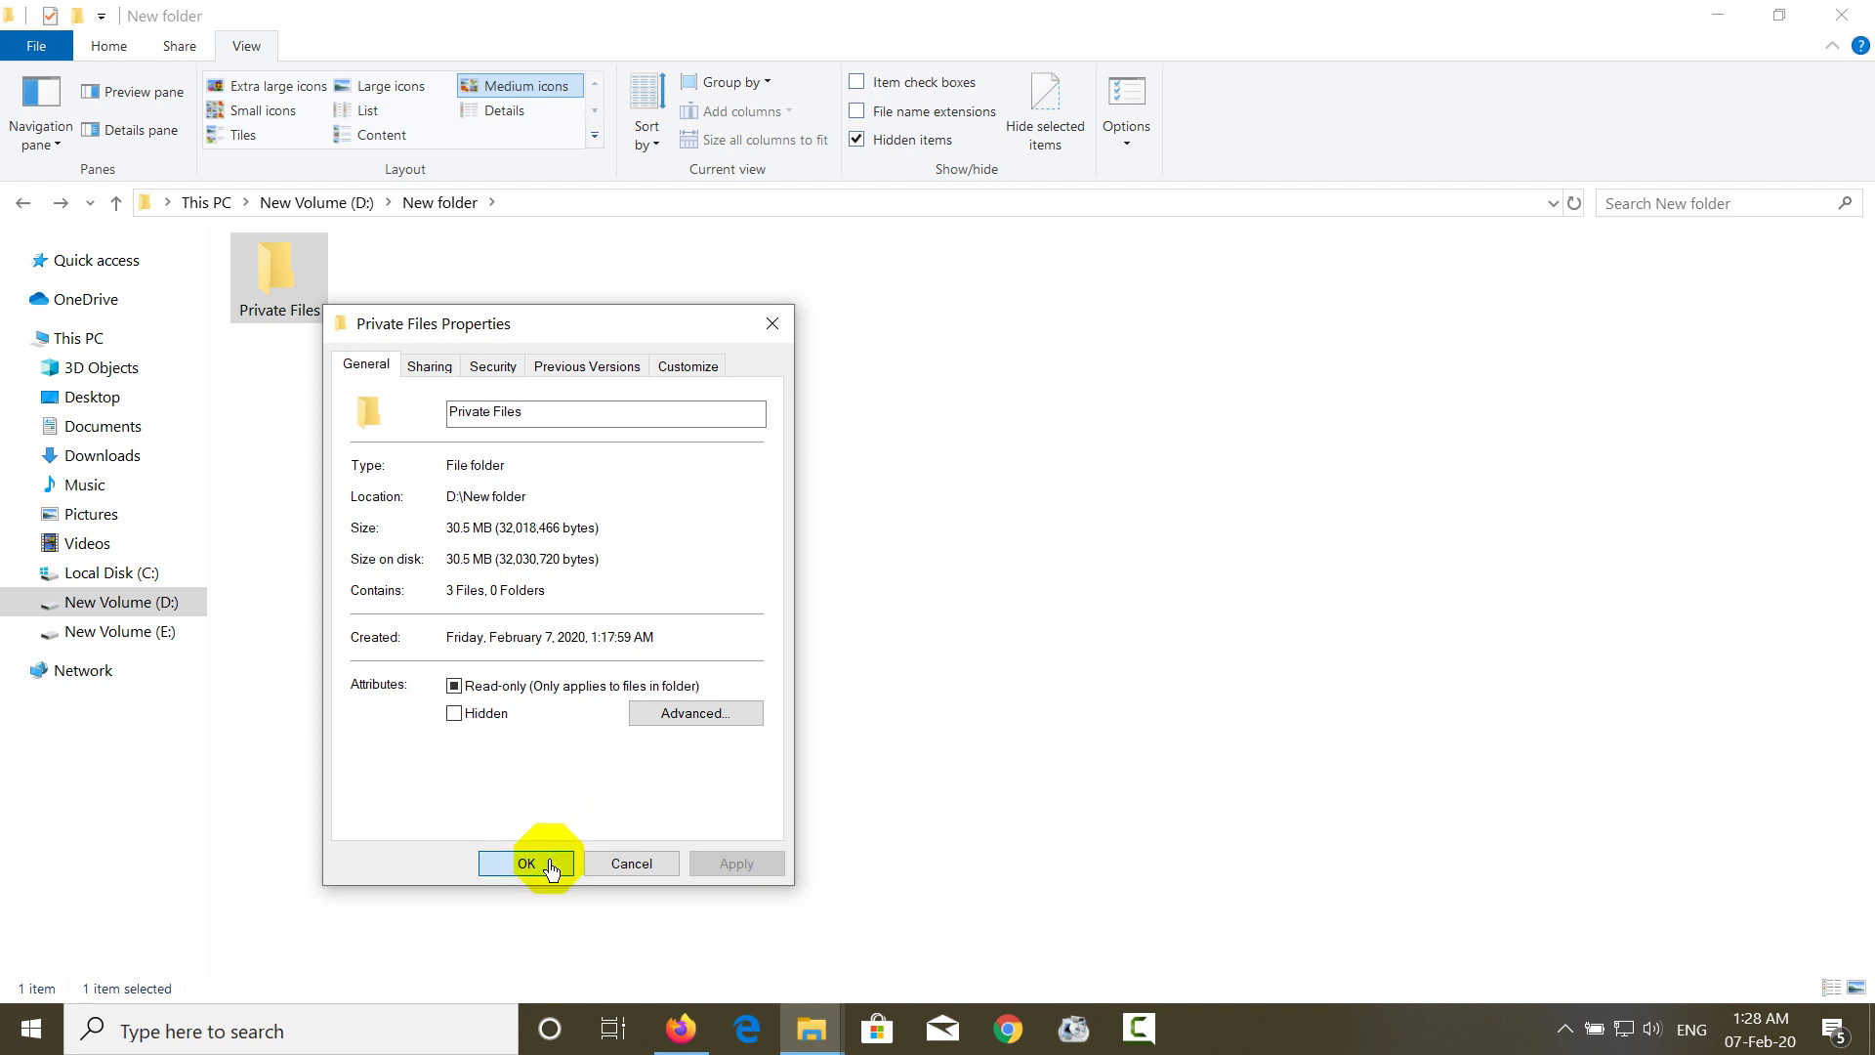
pyautogui.doubleClick(333, 296)
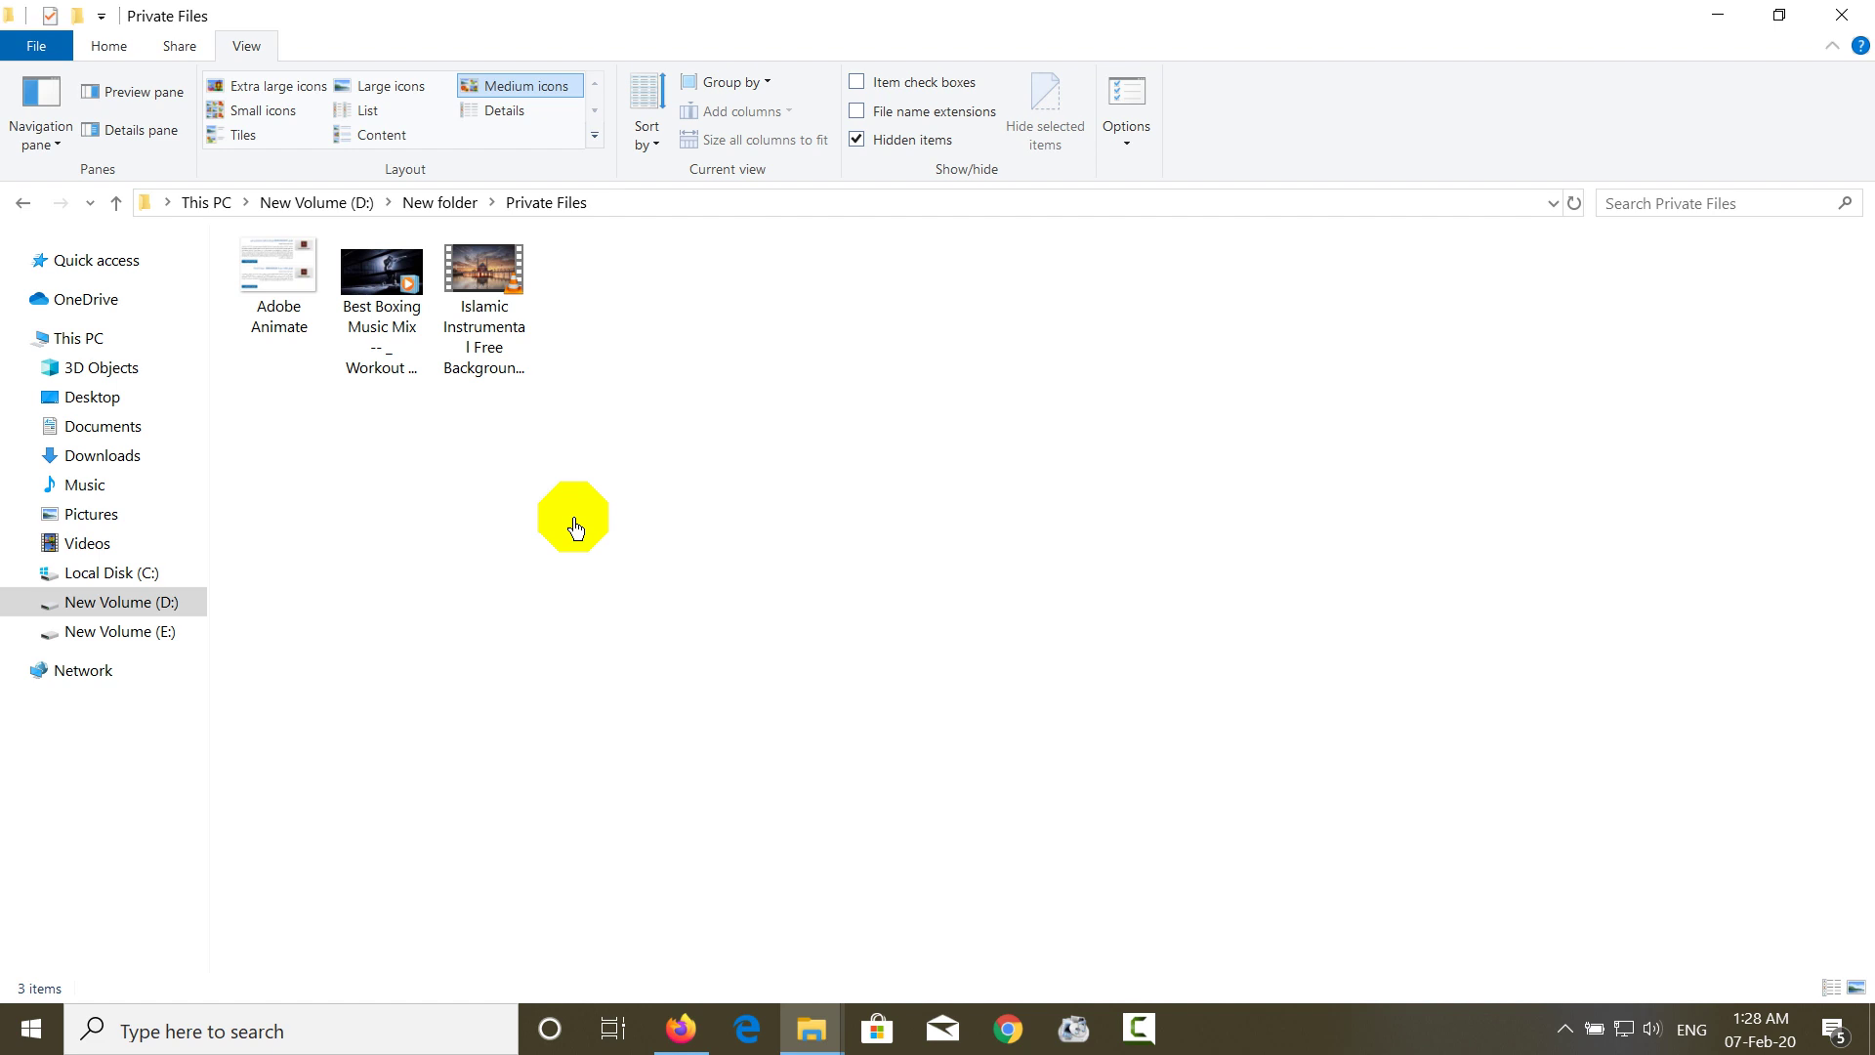
pyautogui.hotkey('alt', 'Left')
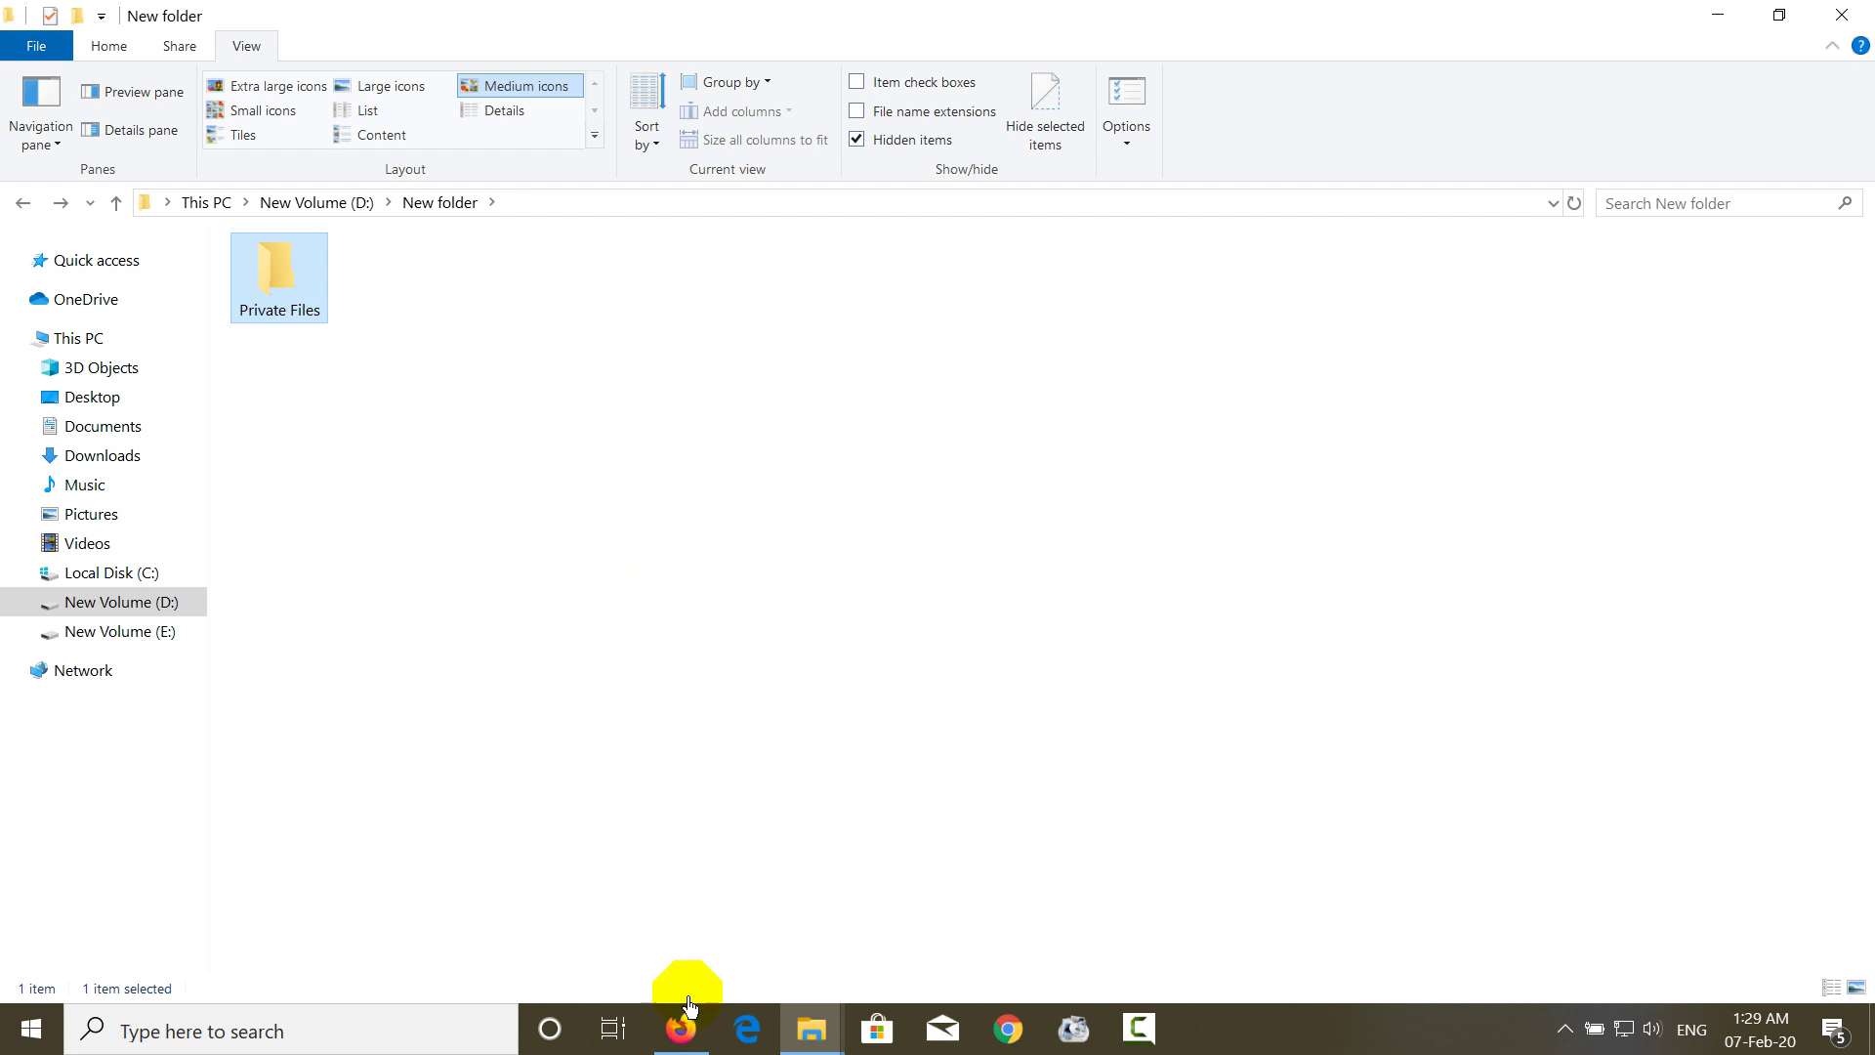
# - Search Google for winrar.exe and download WinRAR 5.80 64-bit from win-rar.com
pyautogui.click(684, 1028)
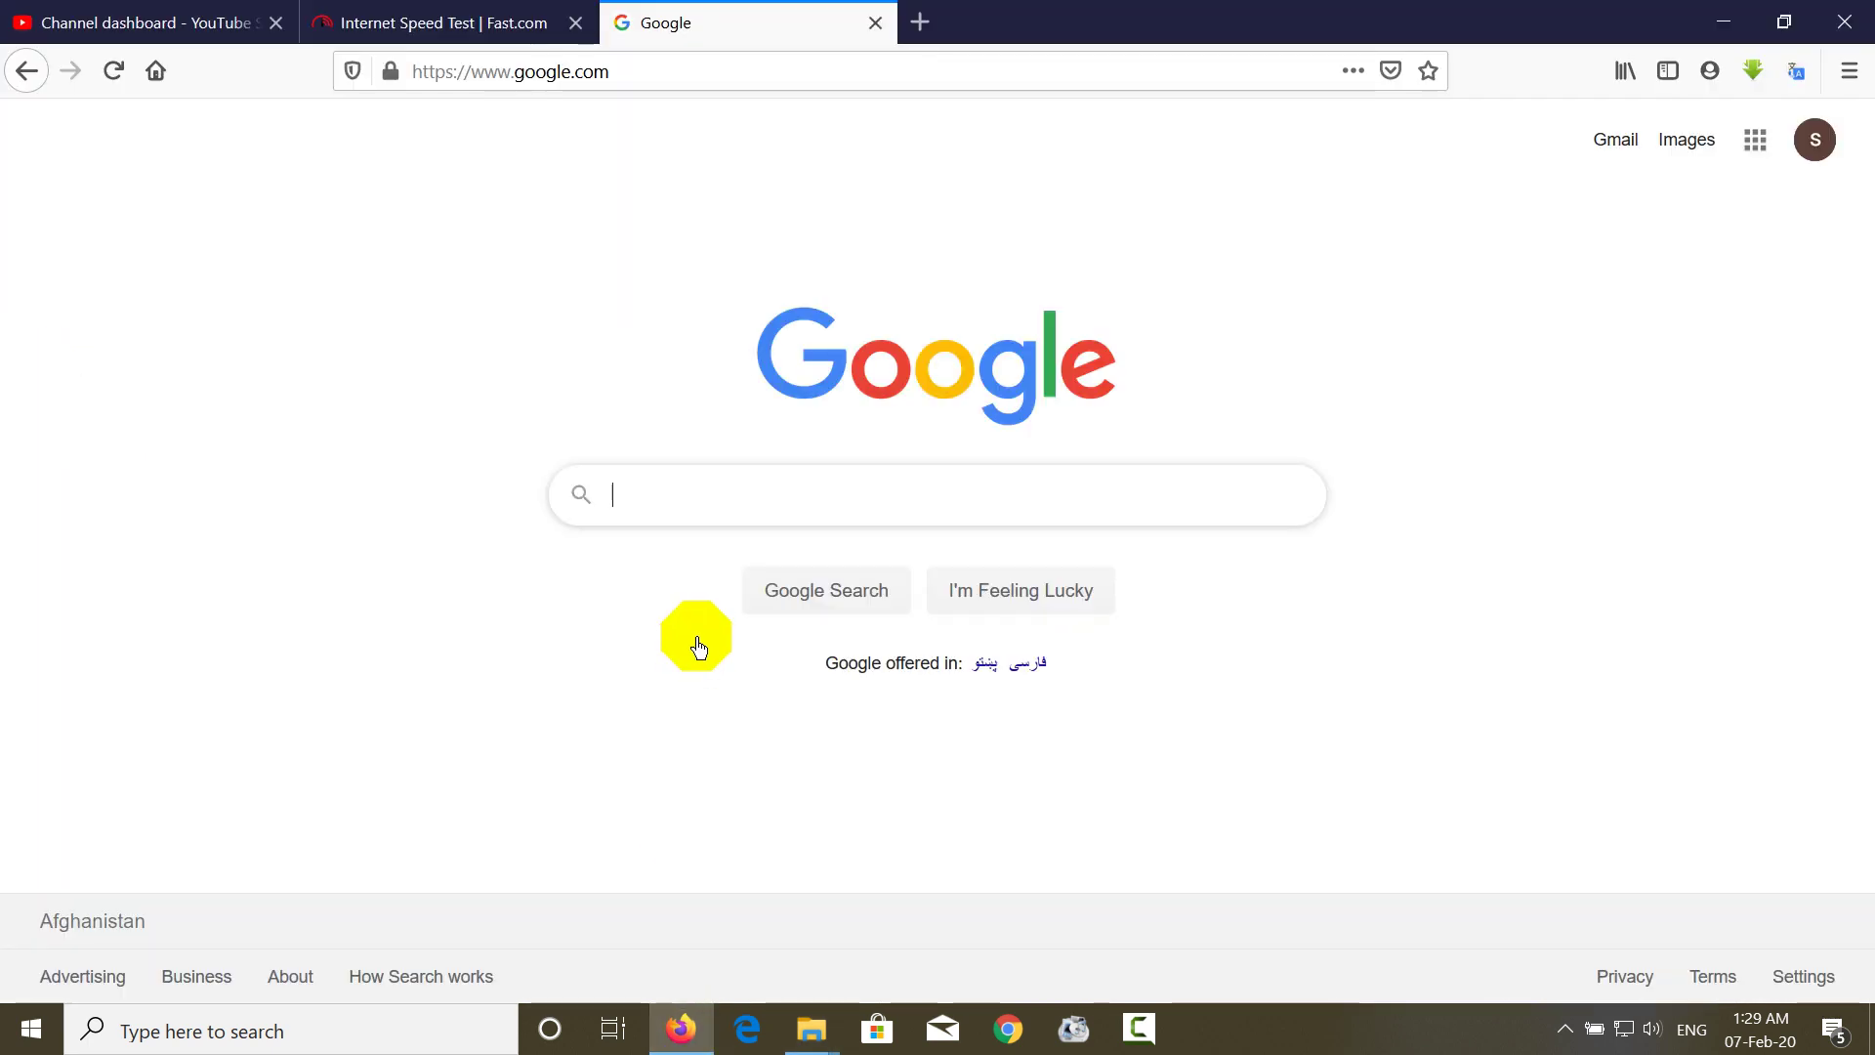
pyautogui.click(742, 532)
pyautogui.write('win')
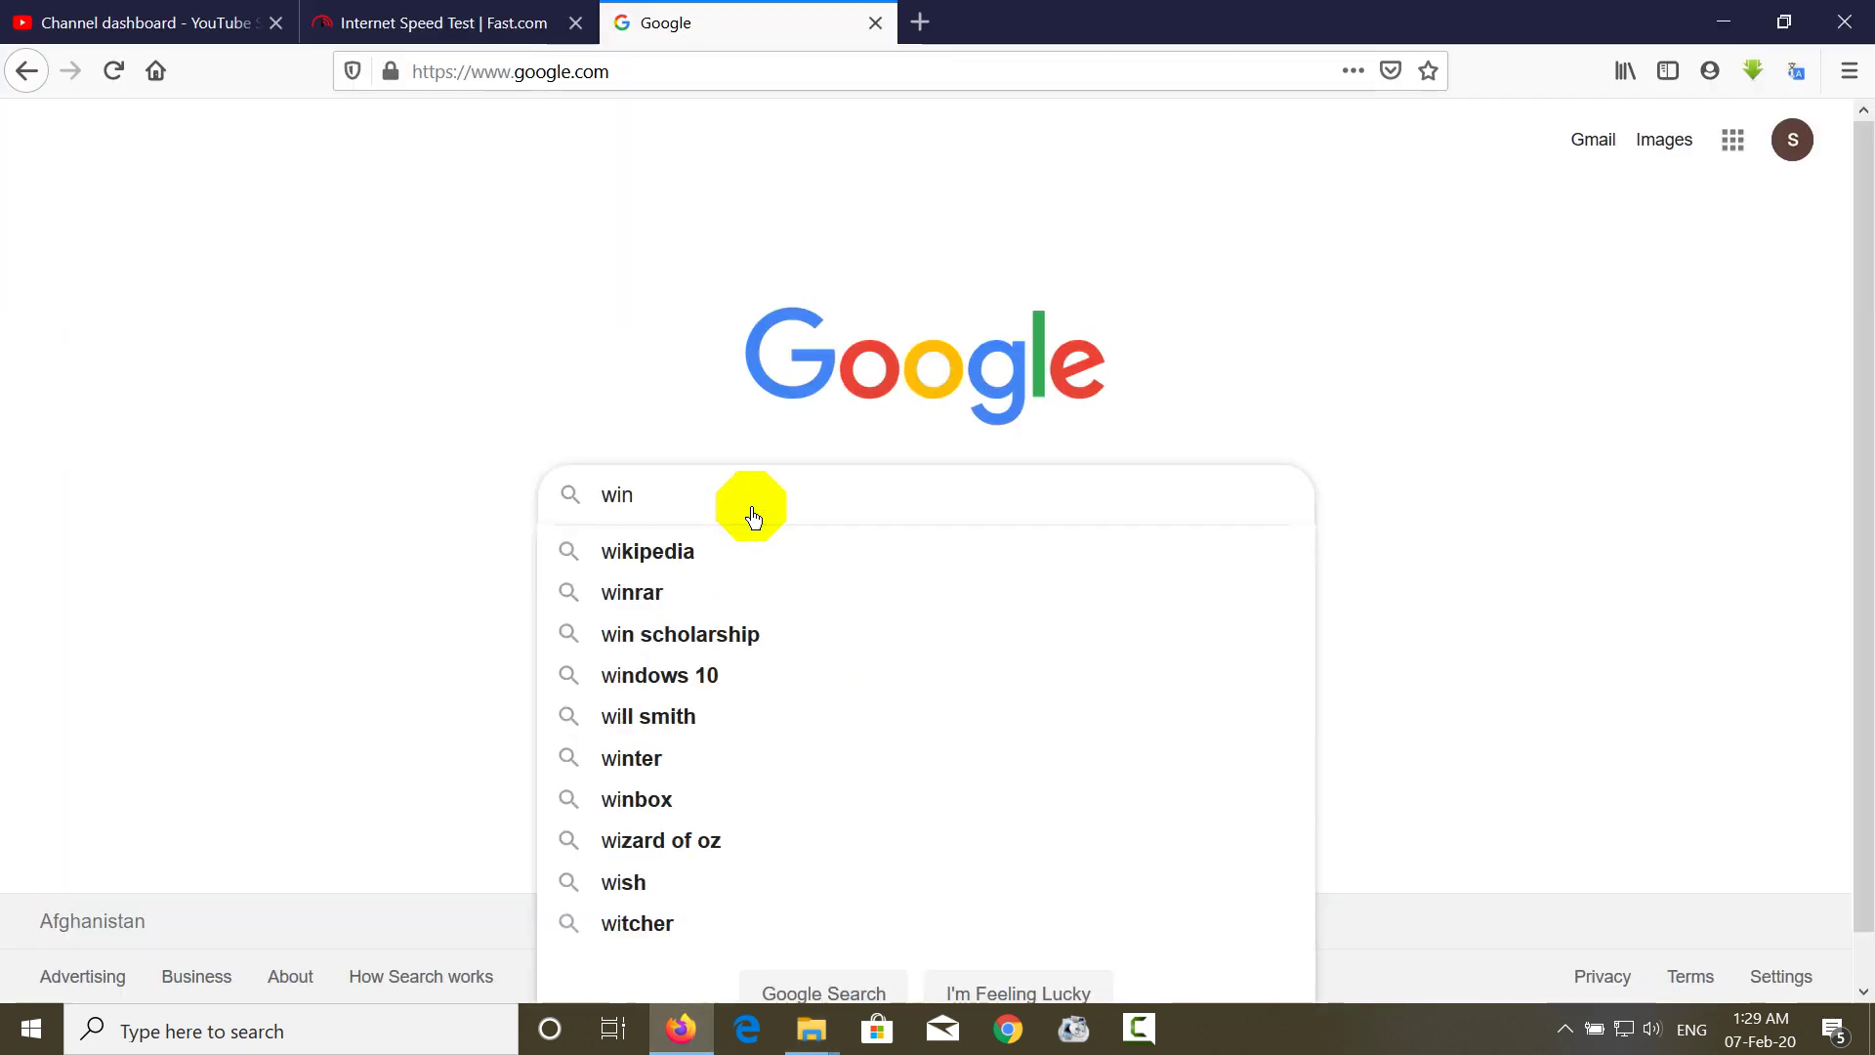
pyautogui.write('rar')
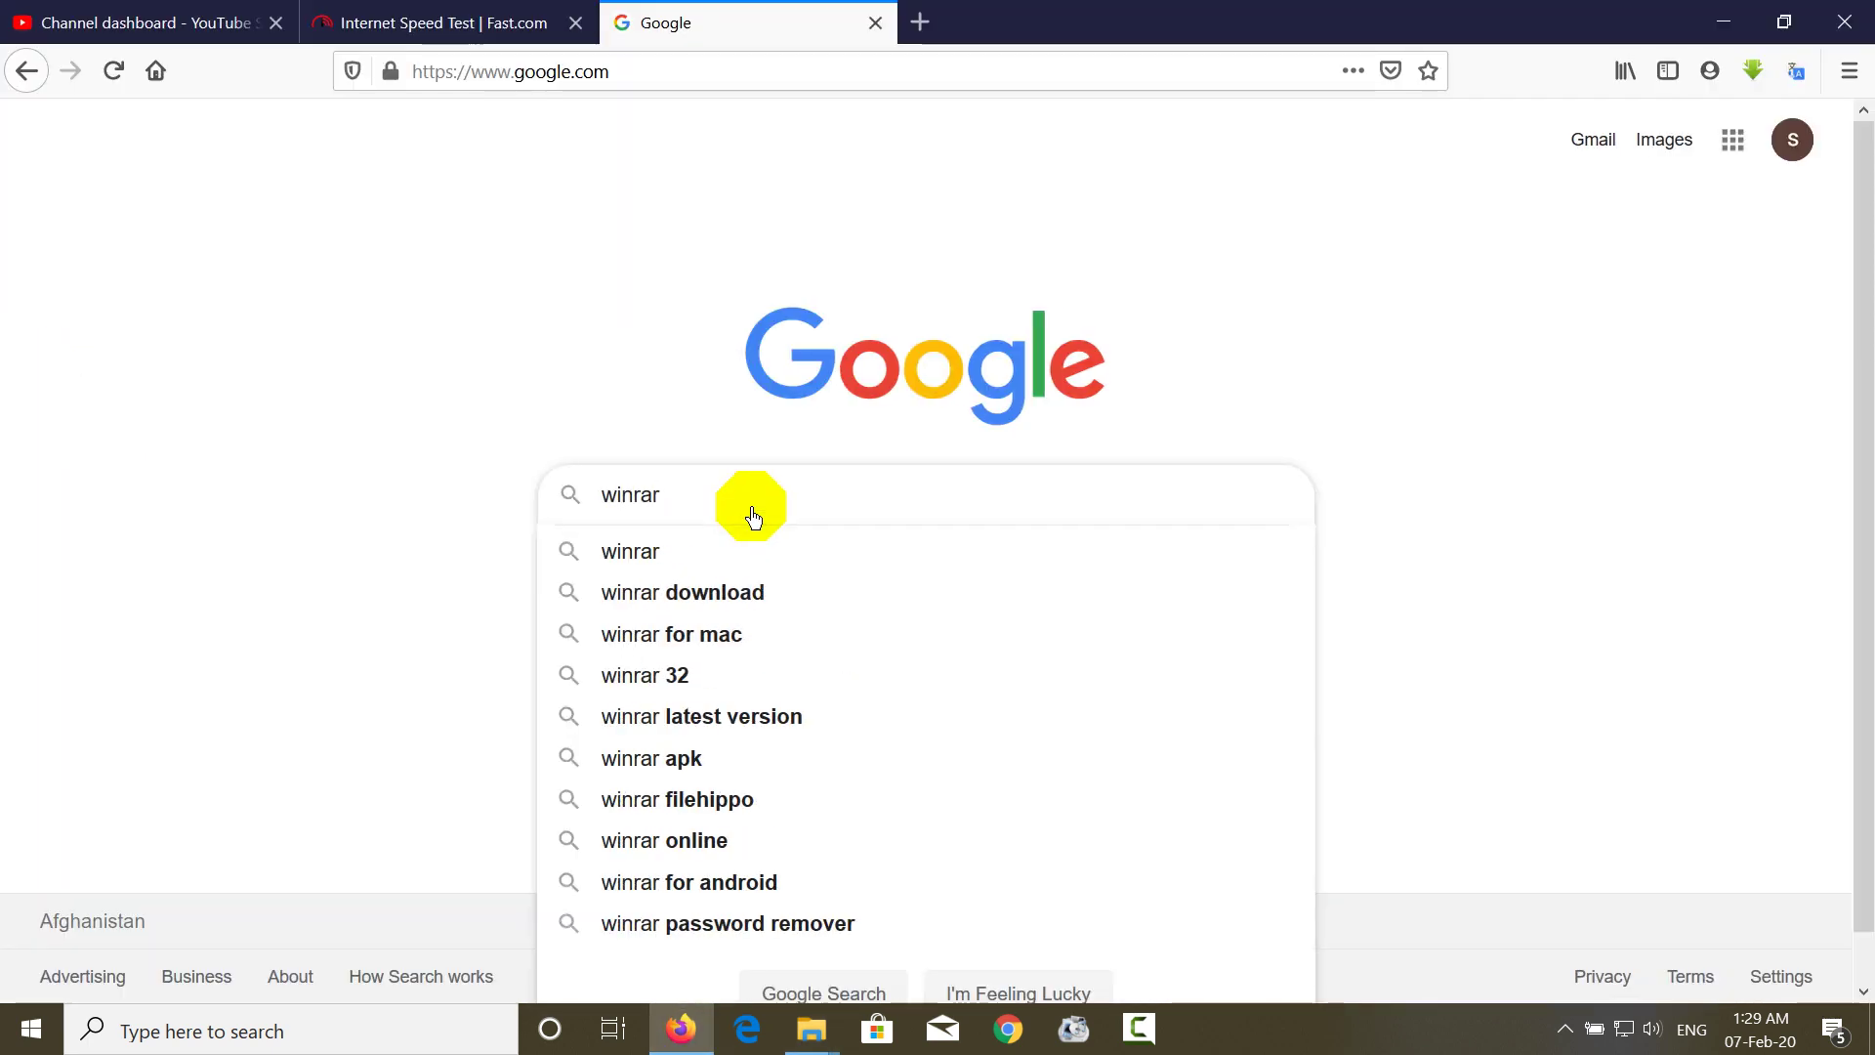
pyautogui.write('.exe')
pyautogui.press('Return')
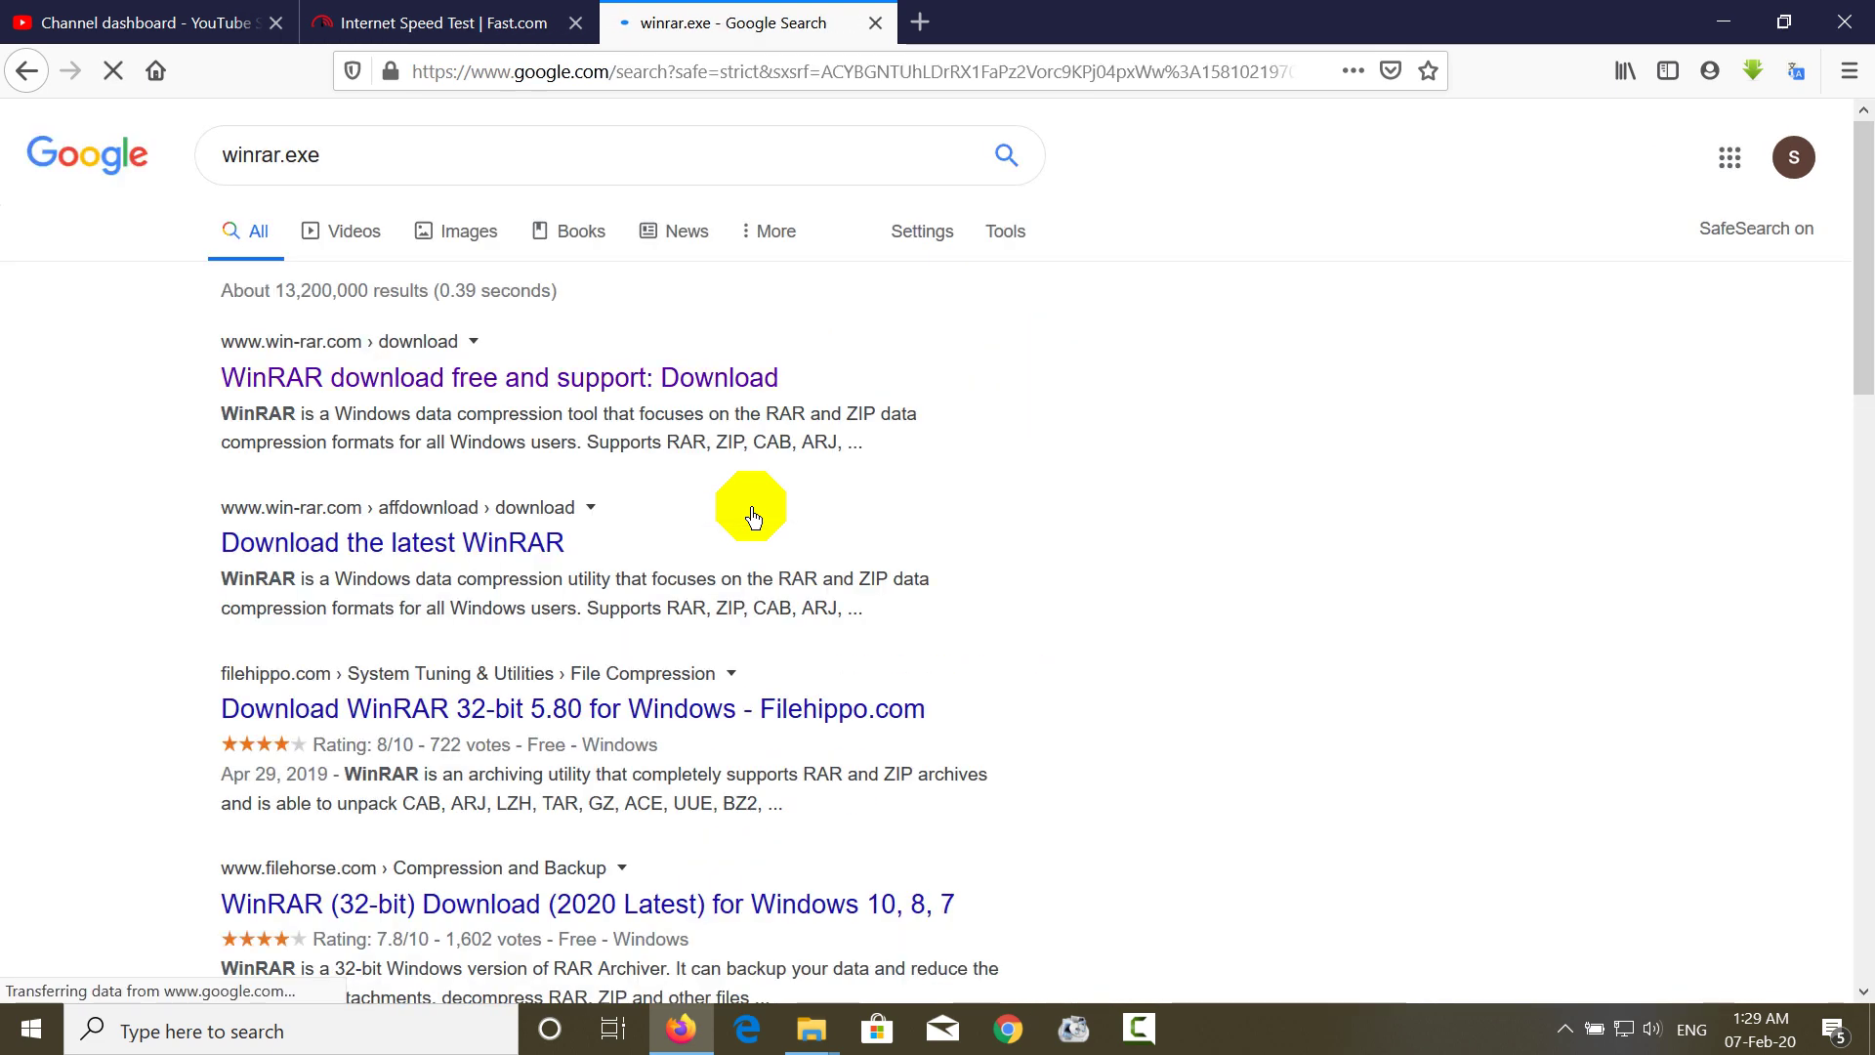
pyautogui.click(599, 384)
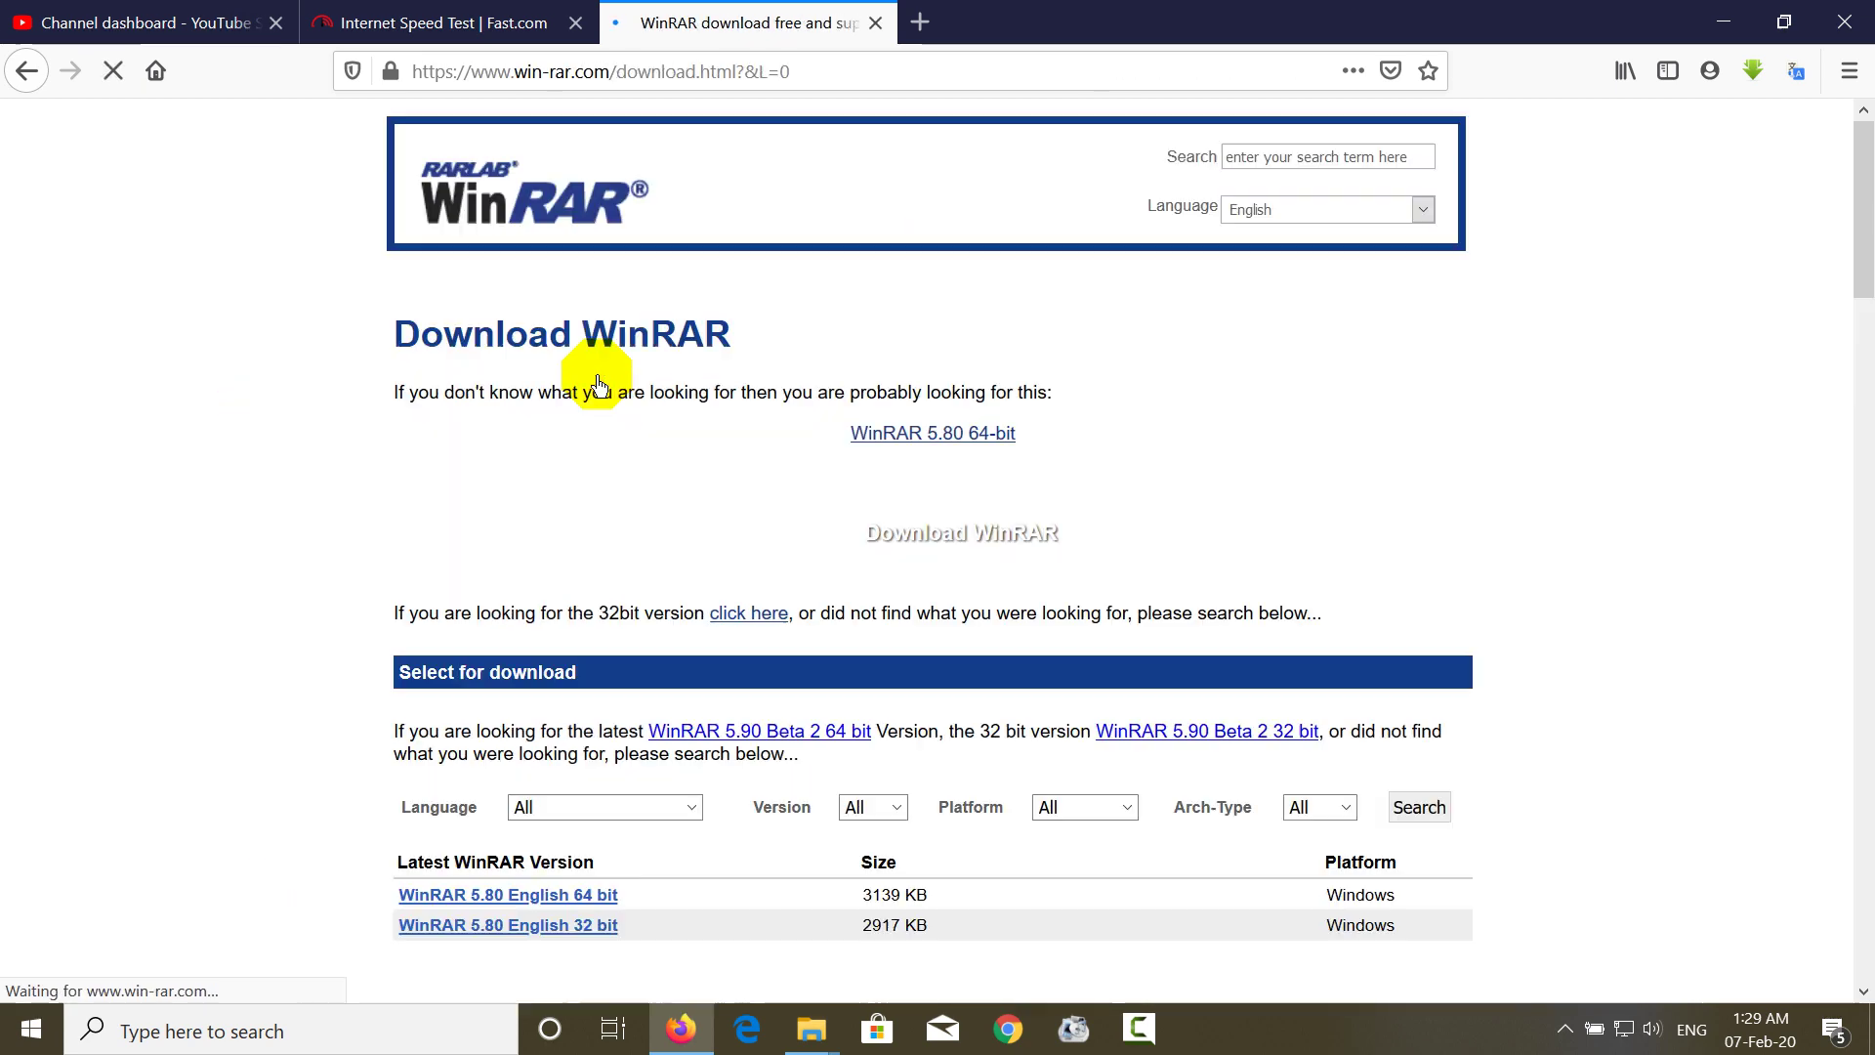
pyautogui.click(960, 653)
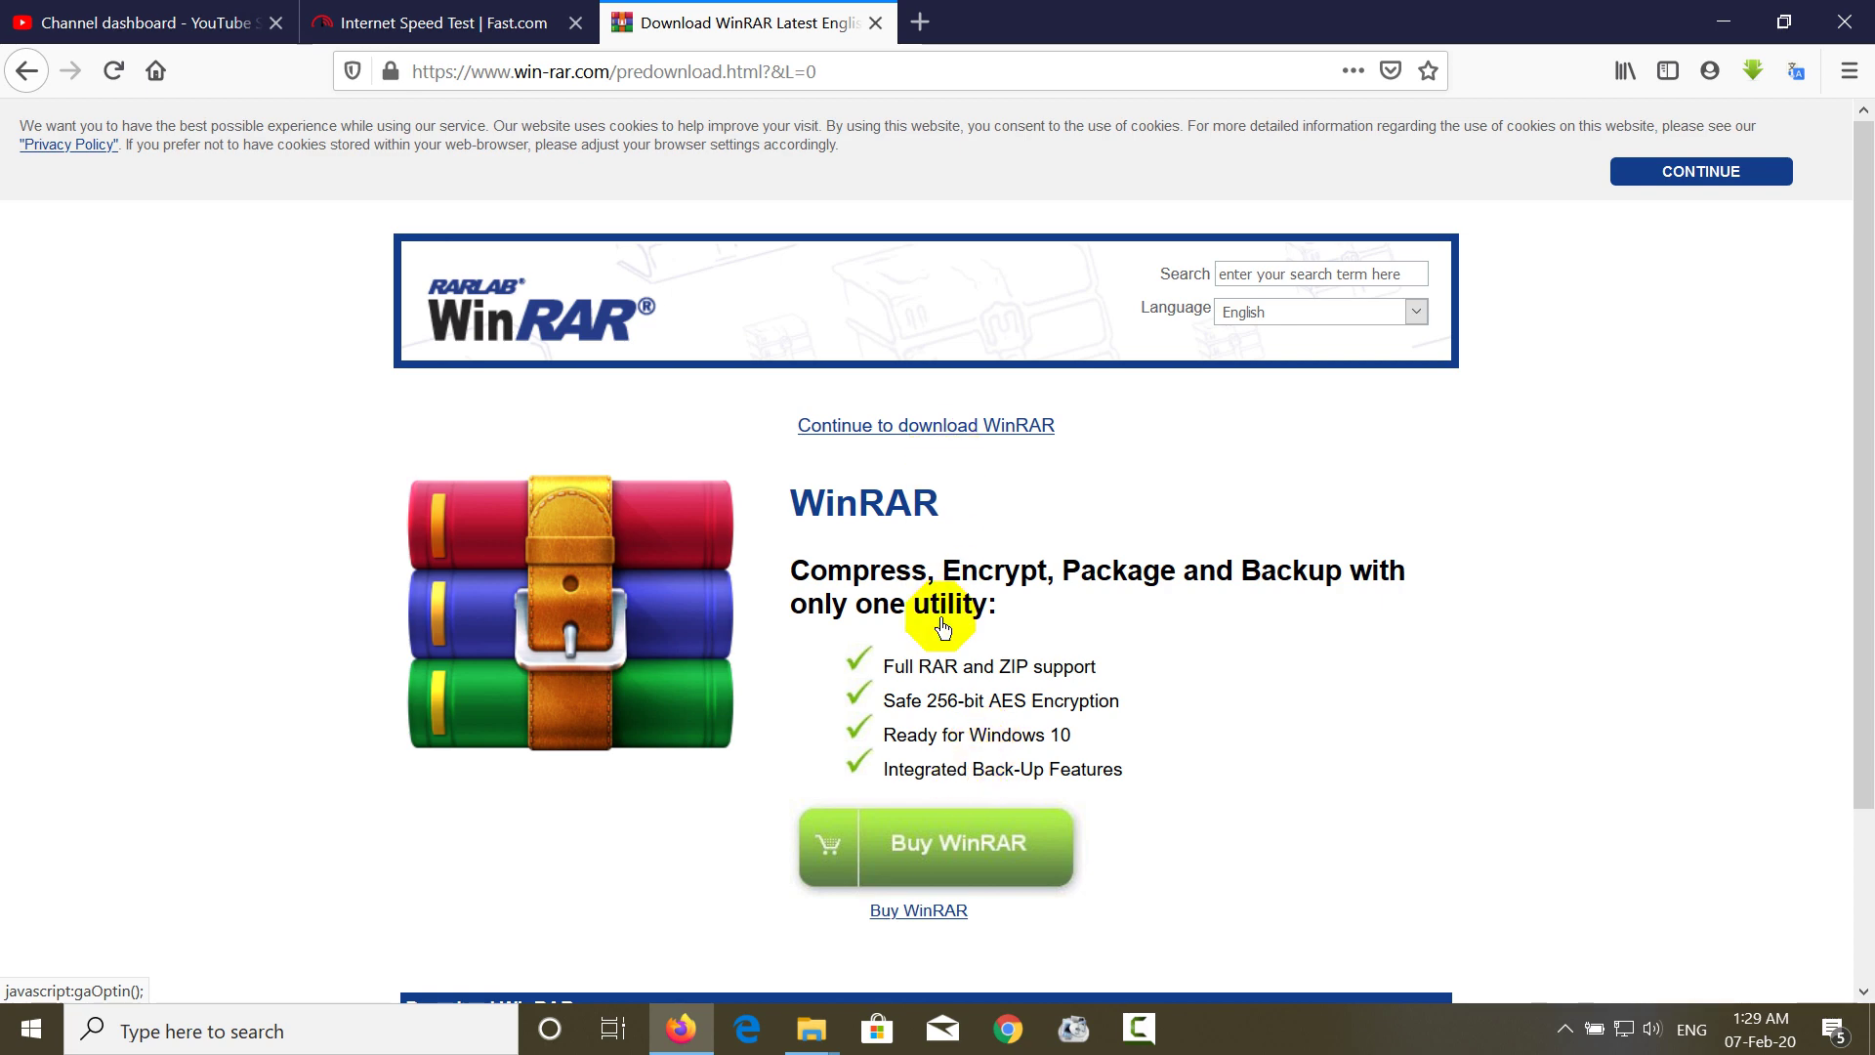
pyautogui.click(933, 444)
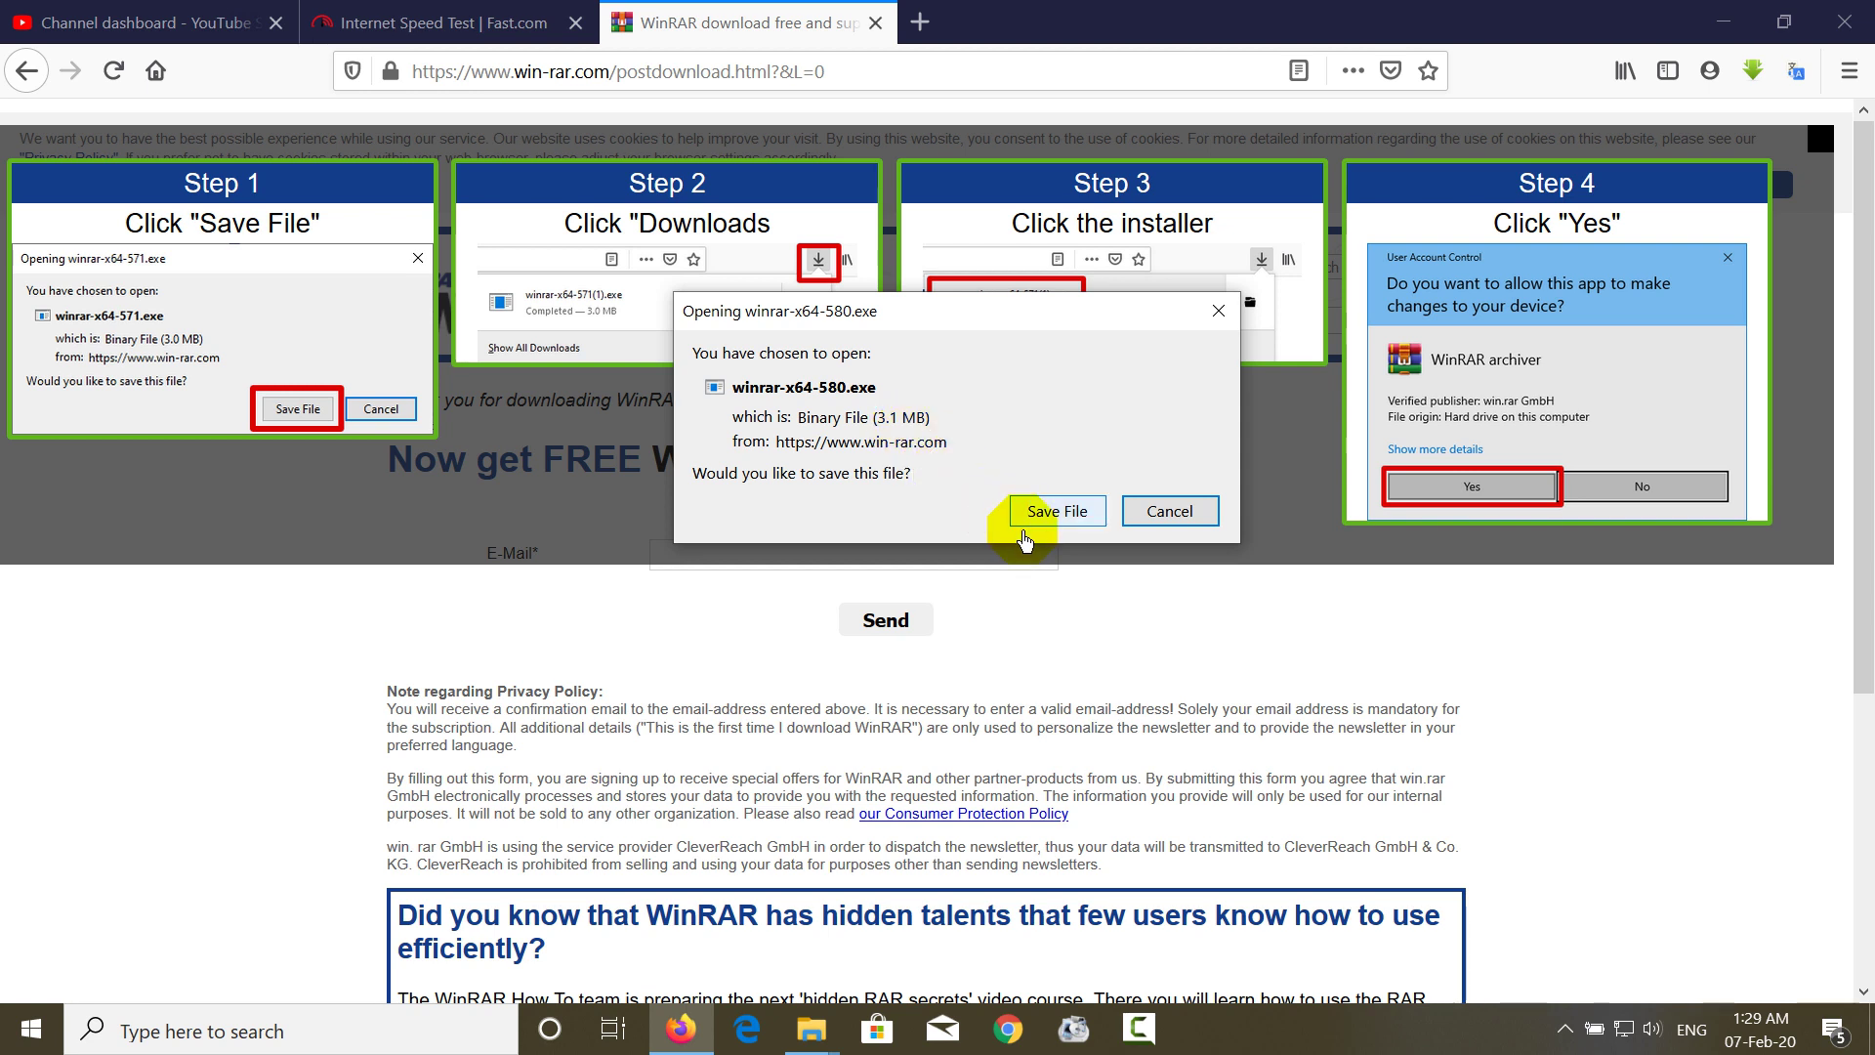
pyautogui.click(1139, 514)
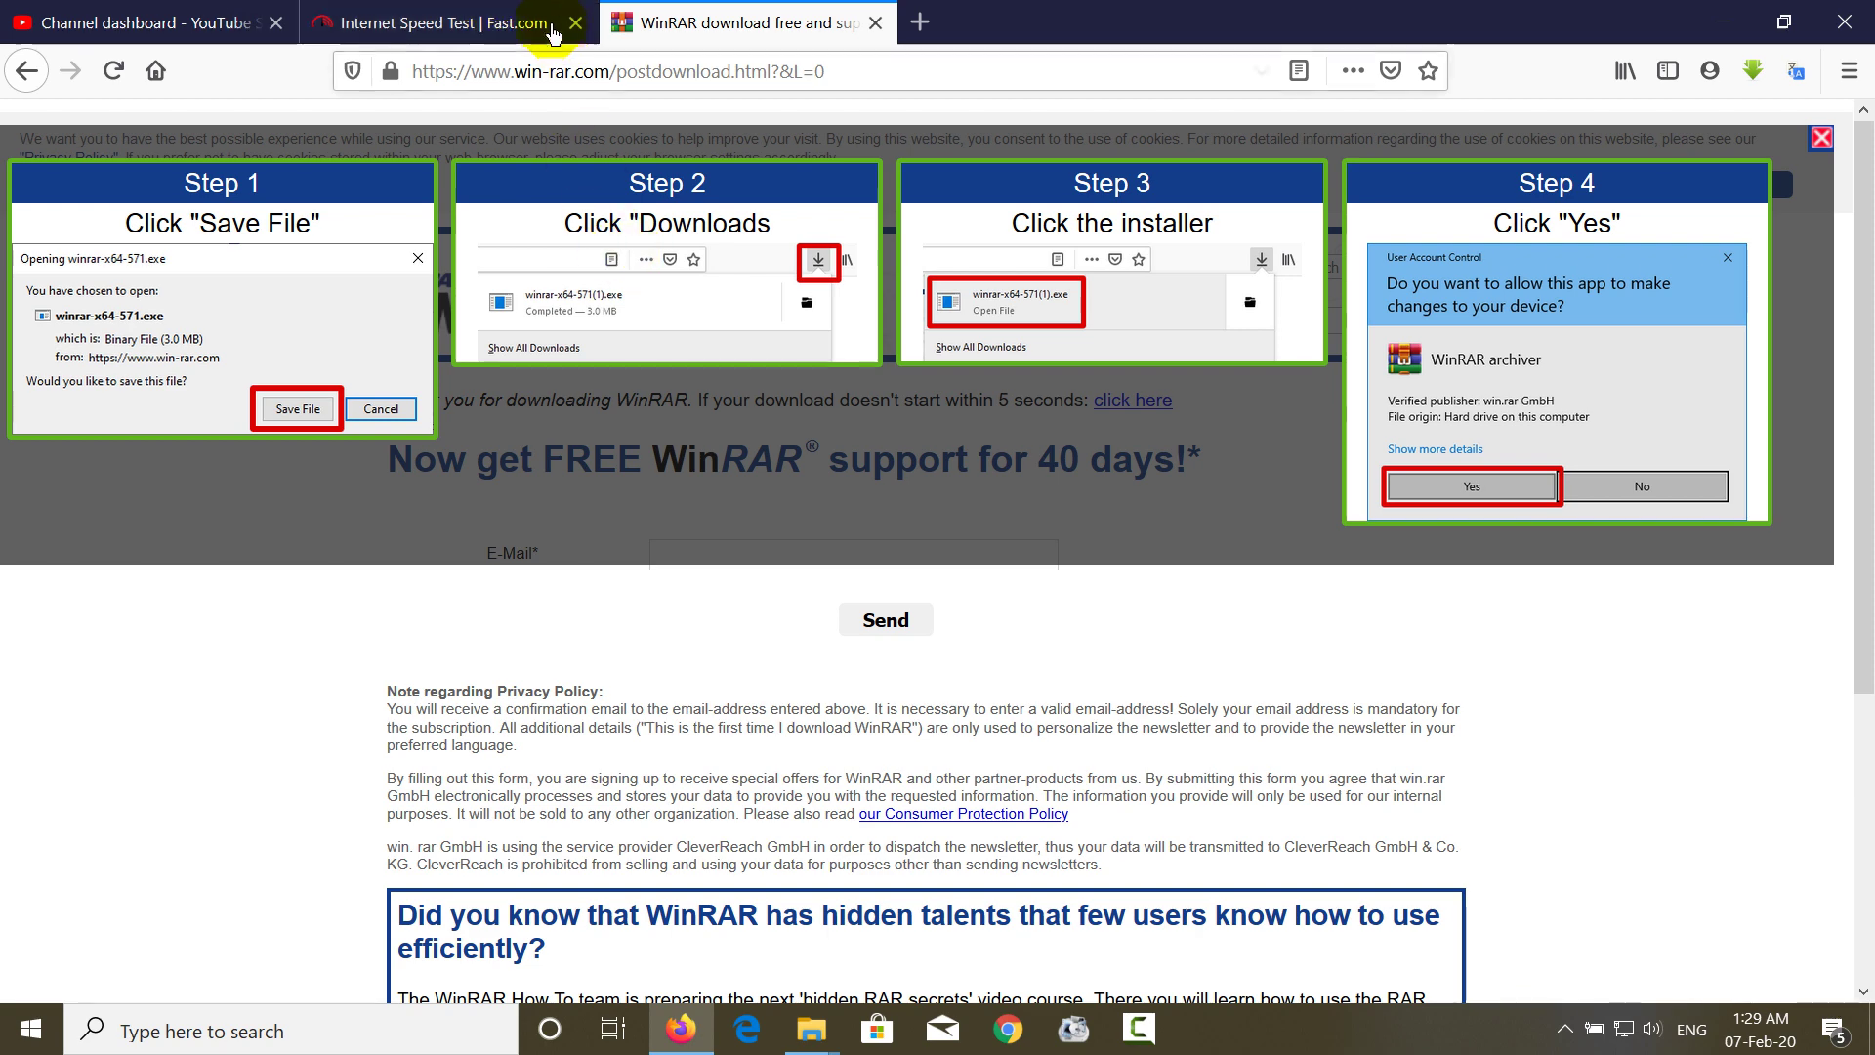
pyautogui.click(807, 1041)
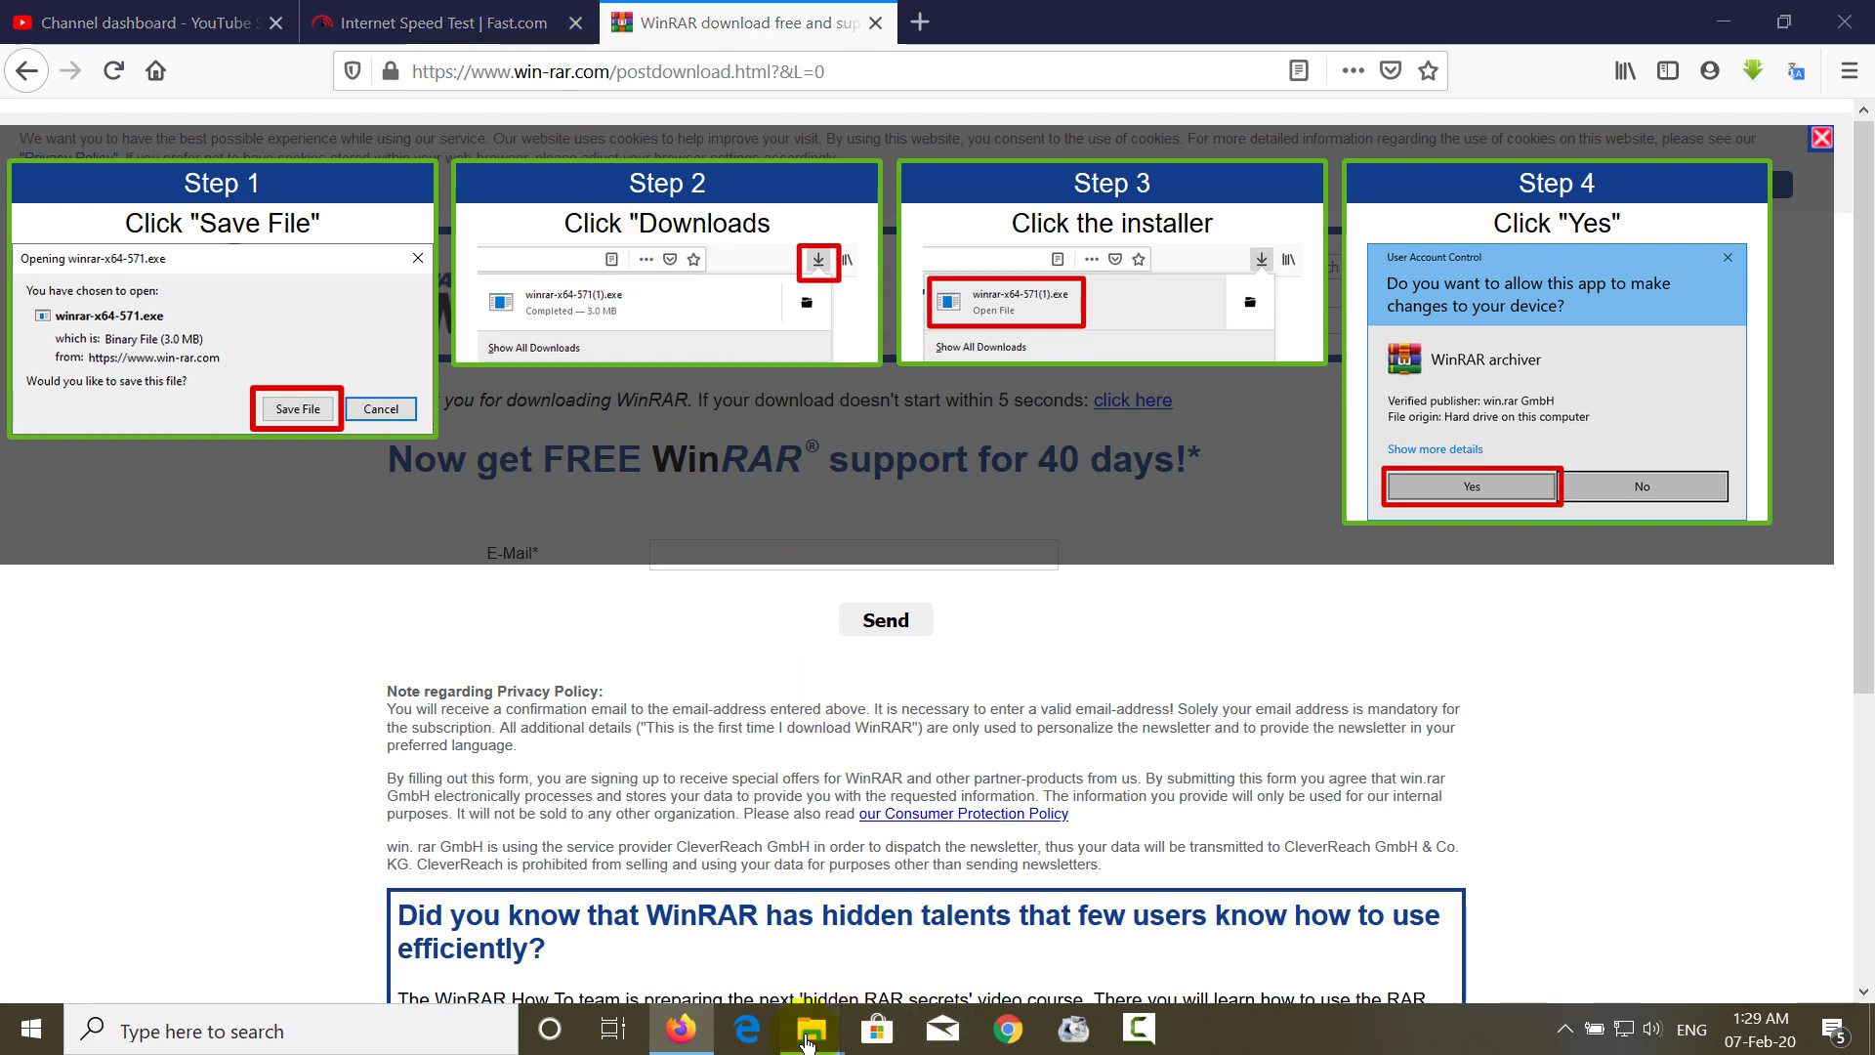
# - Refresh the New folder view and select the Private Files folder
pyautogui.click(1042, 855)
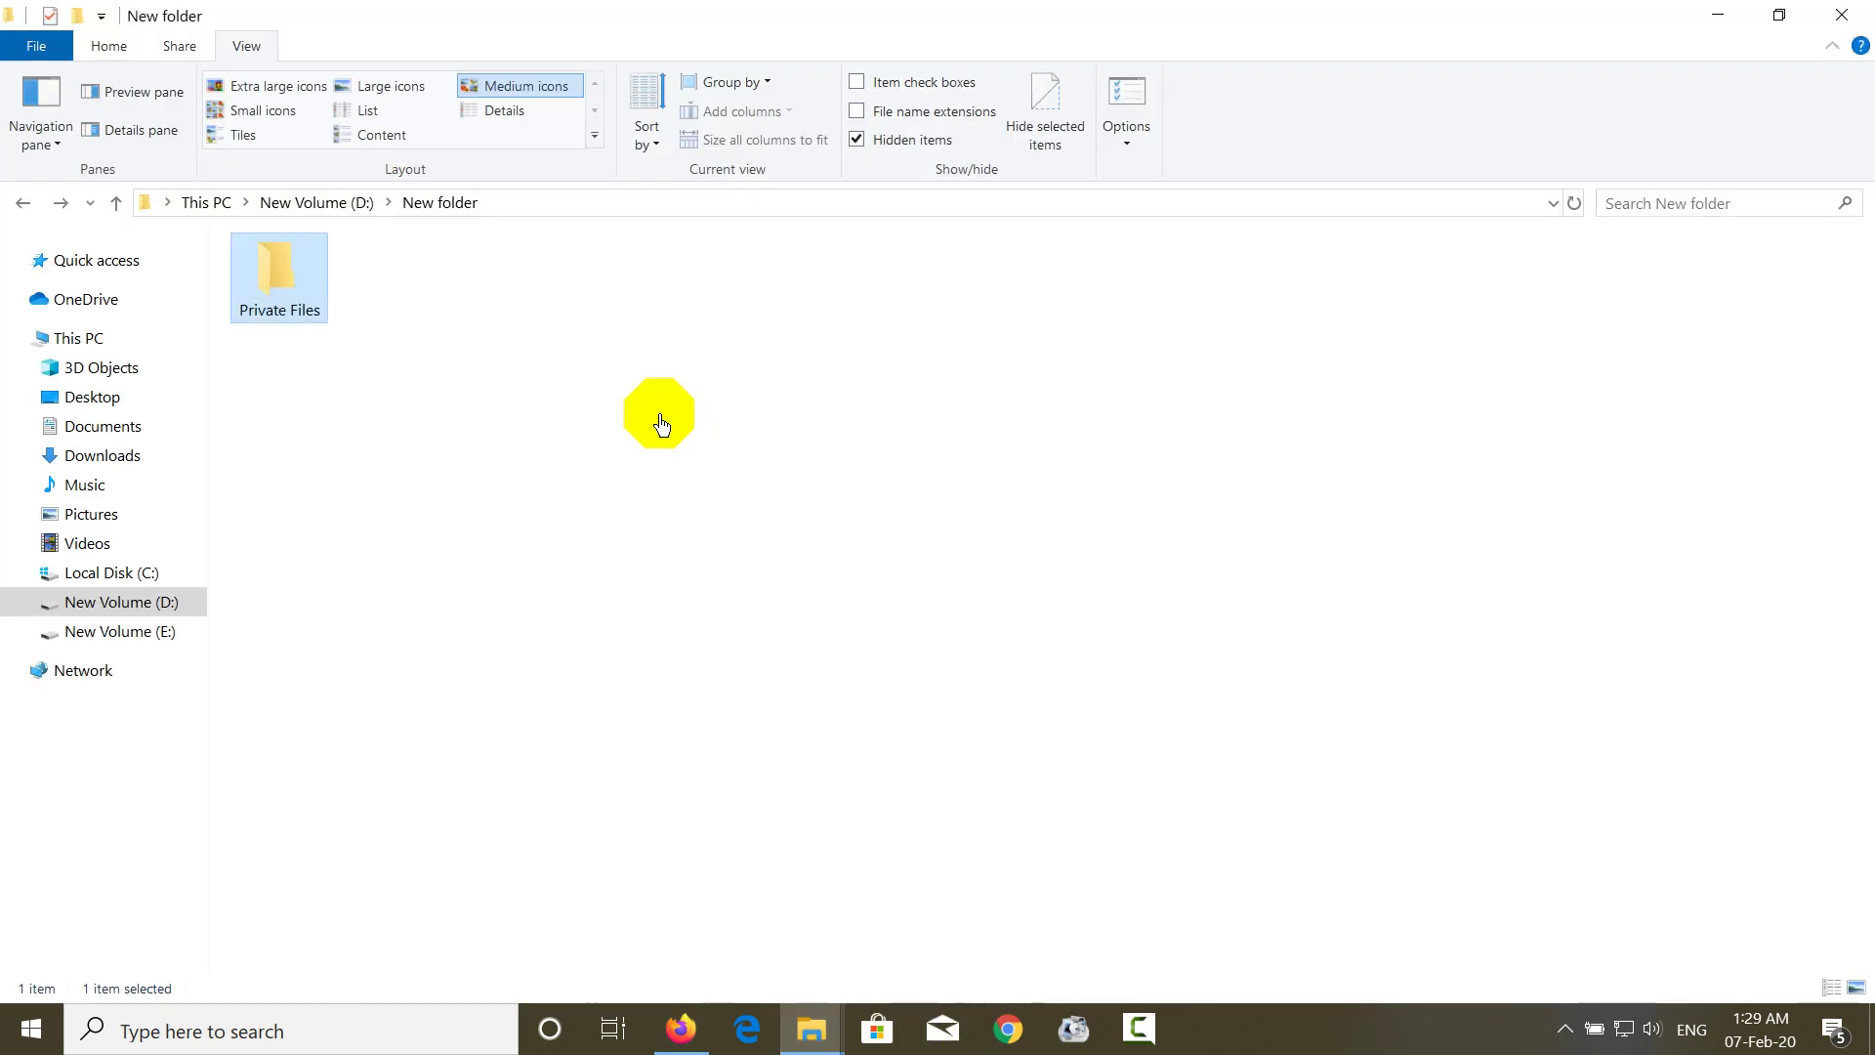
pyautogui.rightClick(458, 298)
pyautogui.click(509, 444)
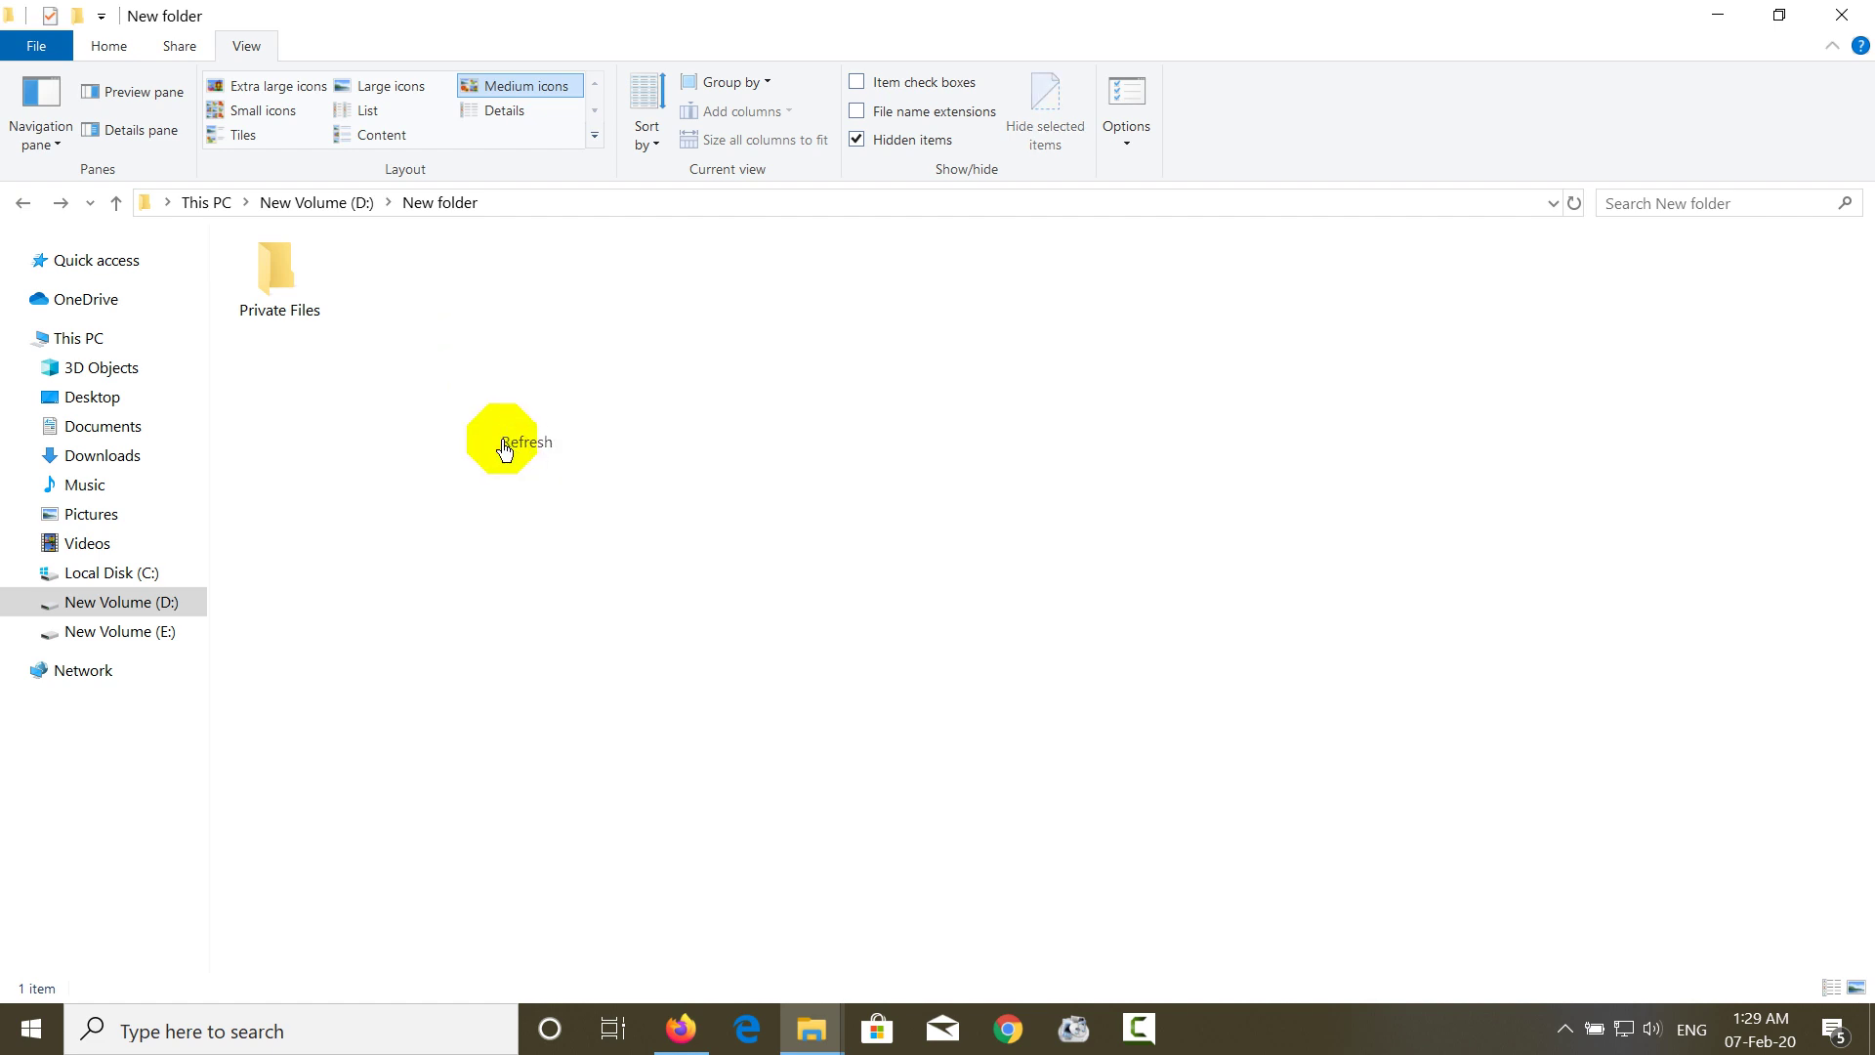
pyautogui.click(273, 285)
# - Add Private Files to archive Private Files.rar with Delete files after archiving ticked
pyautogui.rightClick(272, 291)
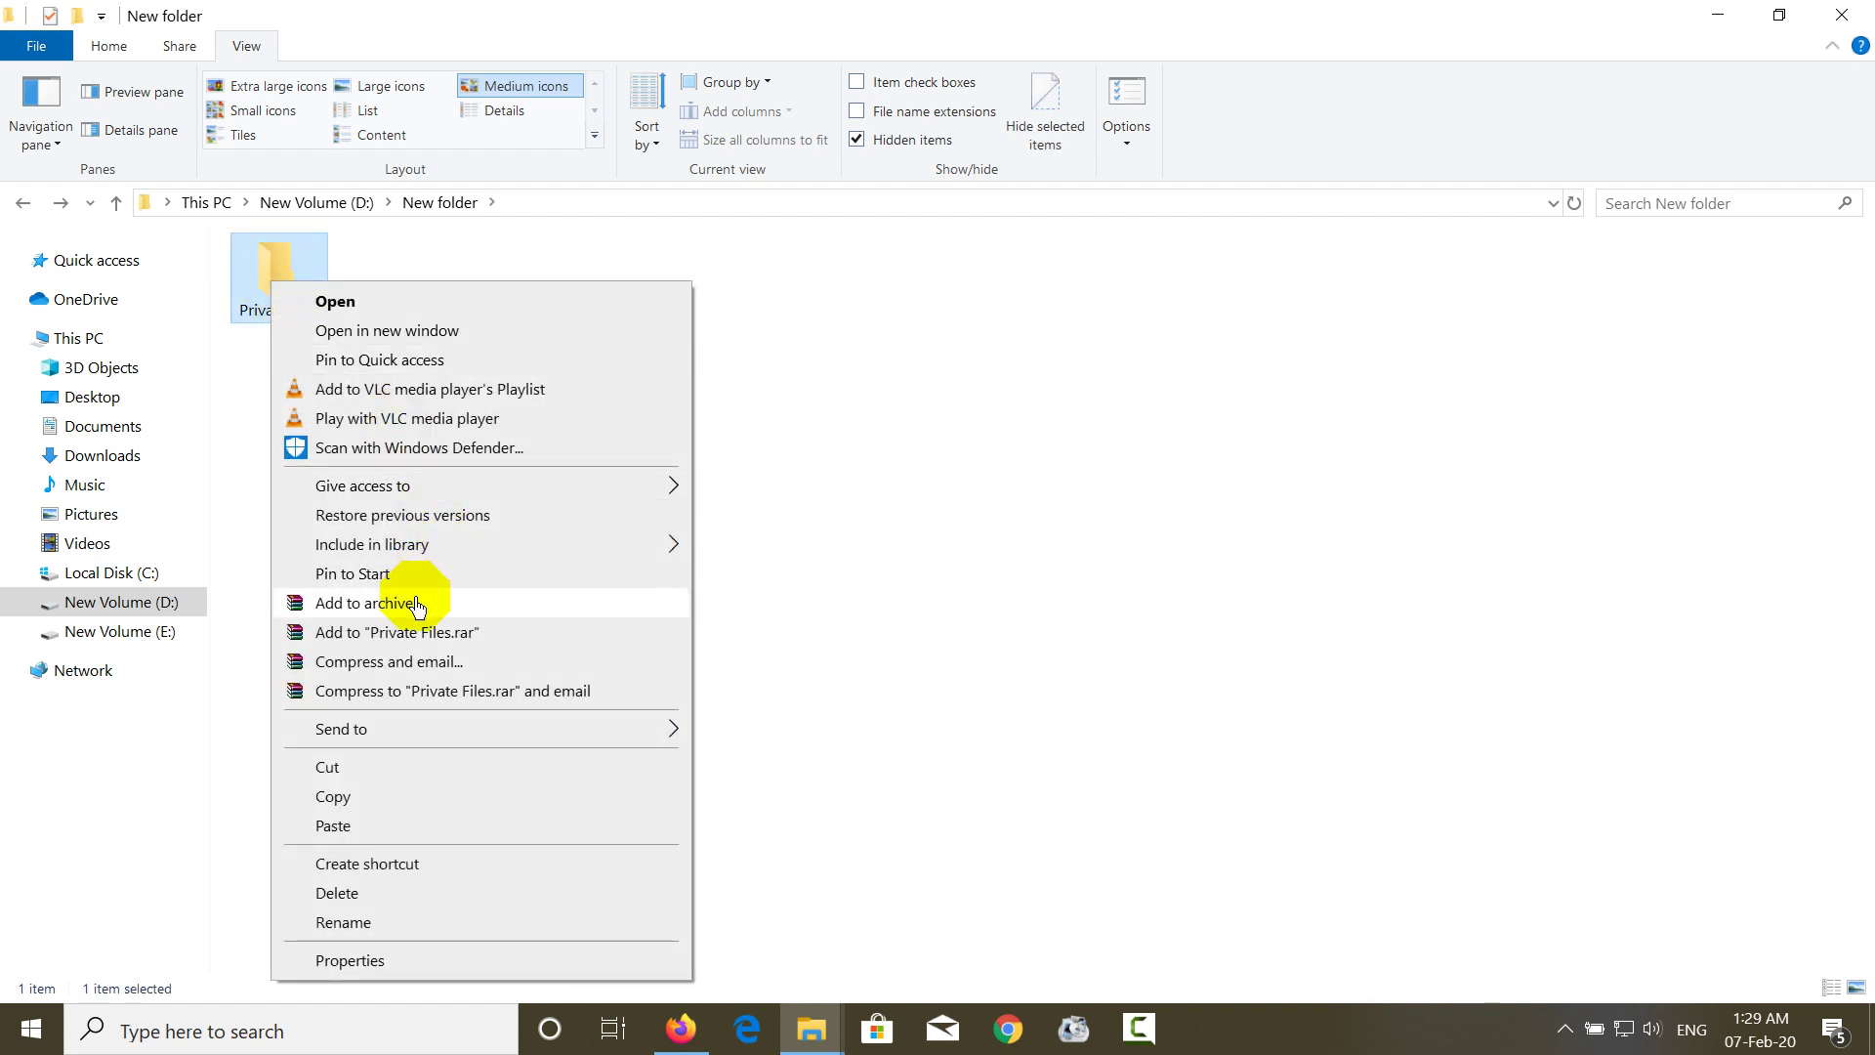
pyautogui.click(311, 608)
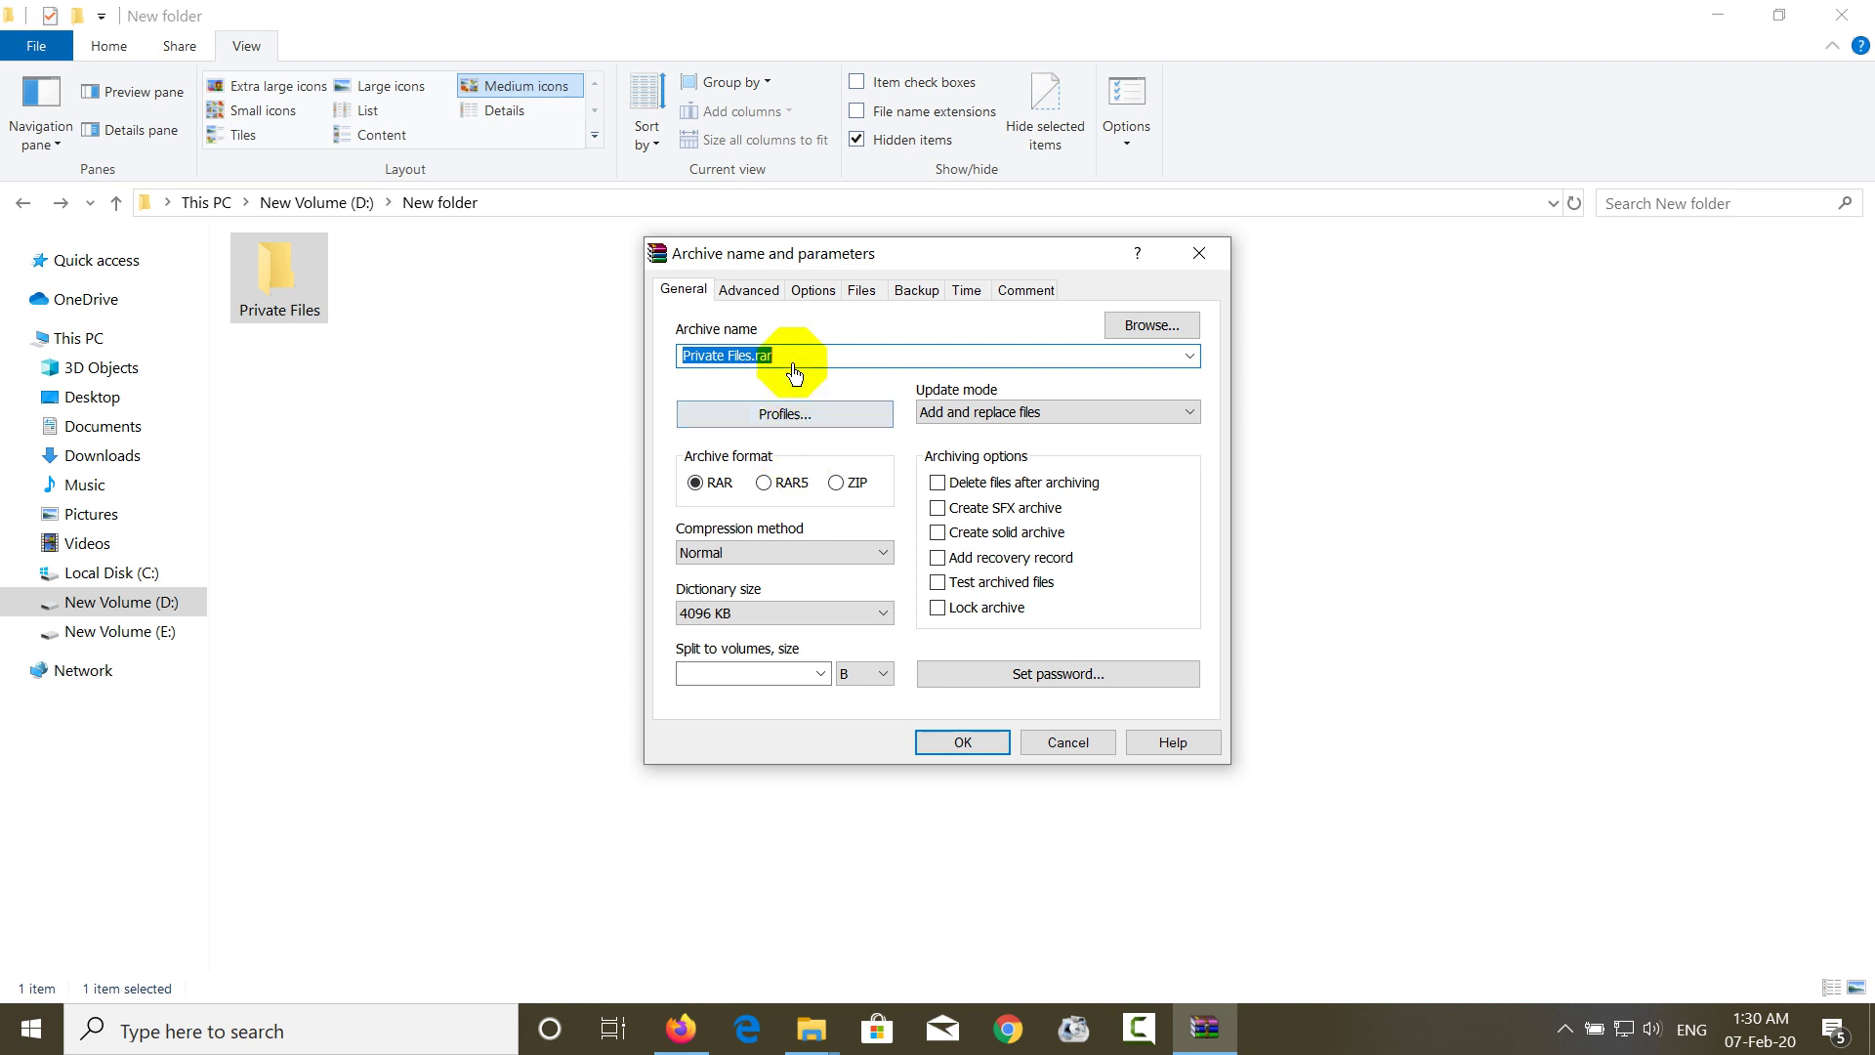
pyautogui.click(687, 362)
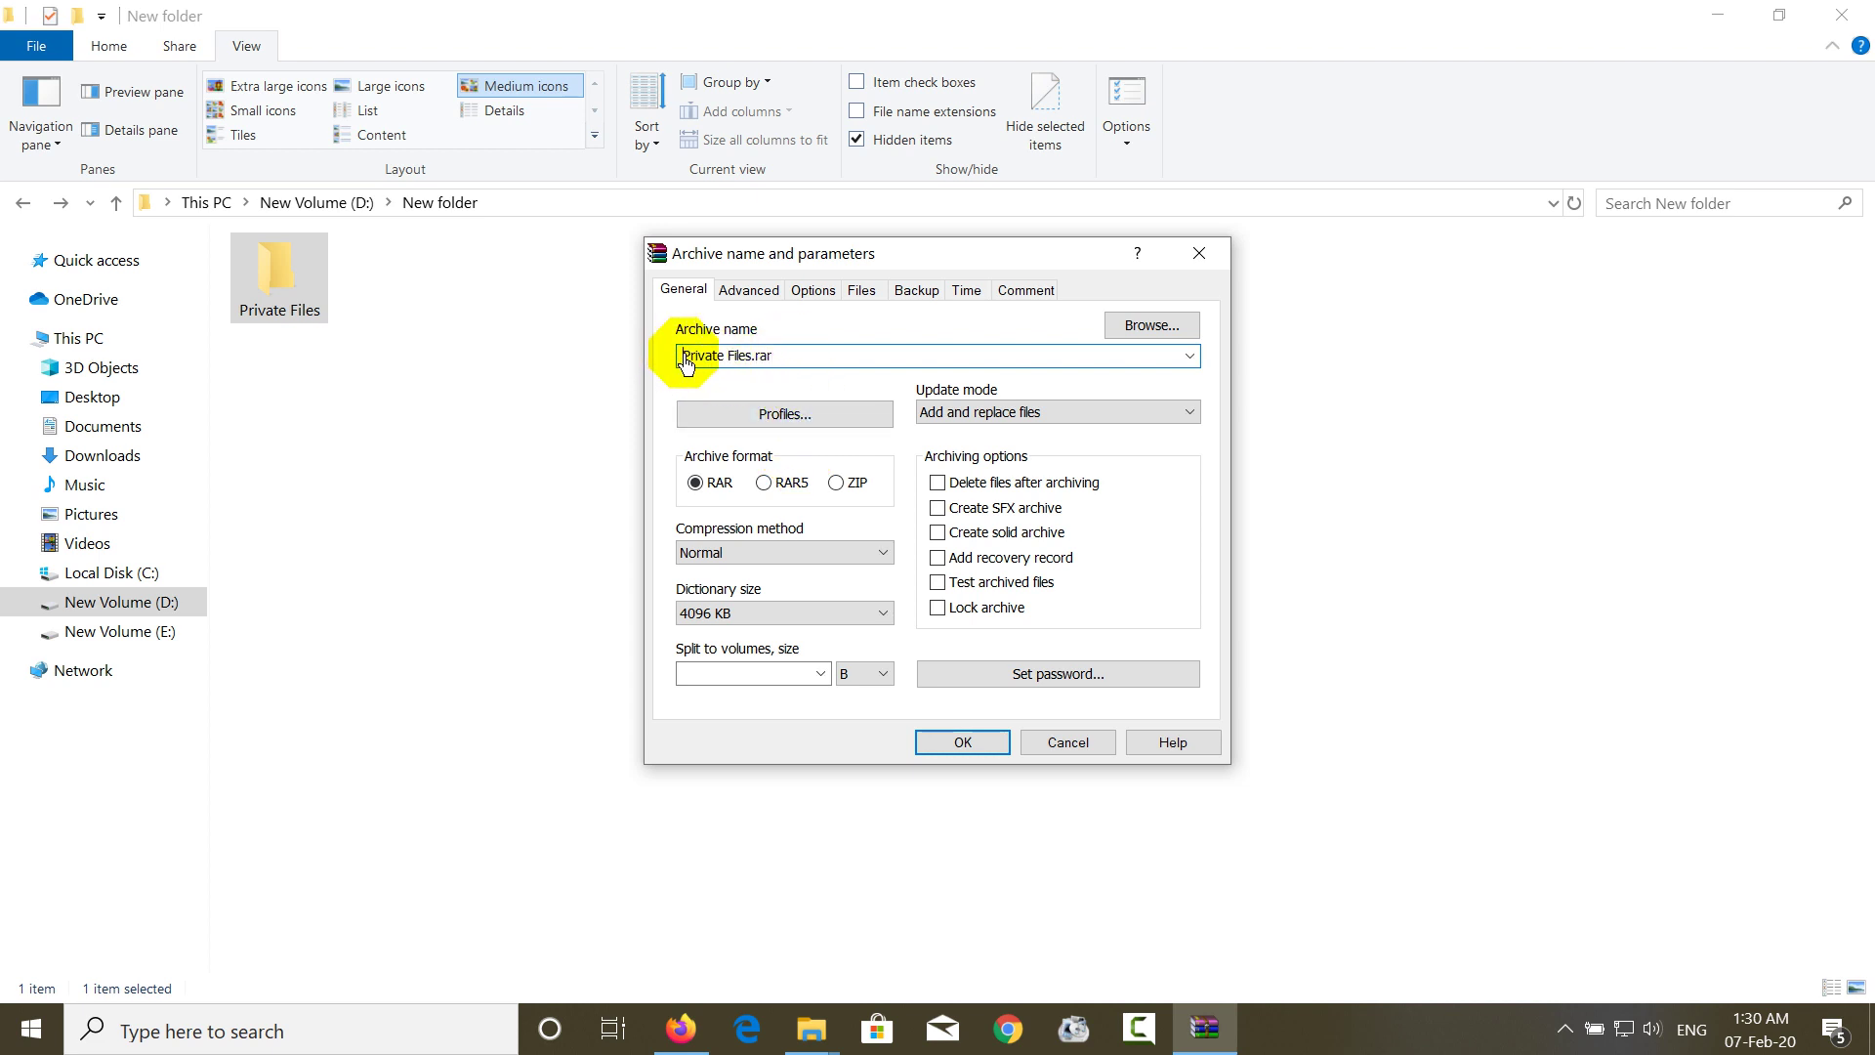
pyautogui.moveTo(687, 361); pyautogui.dragTo(791, 360)
pyautogui.click(918, 369)
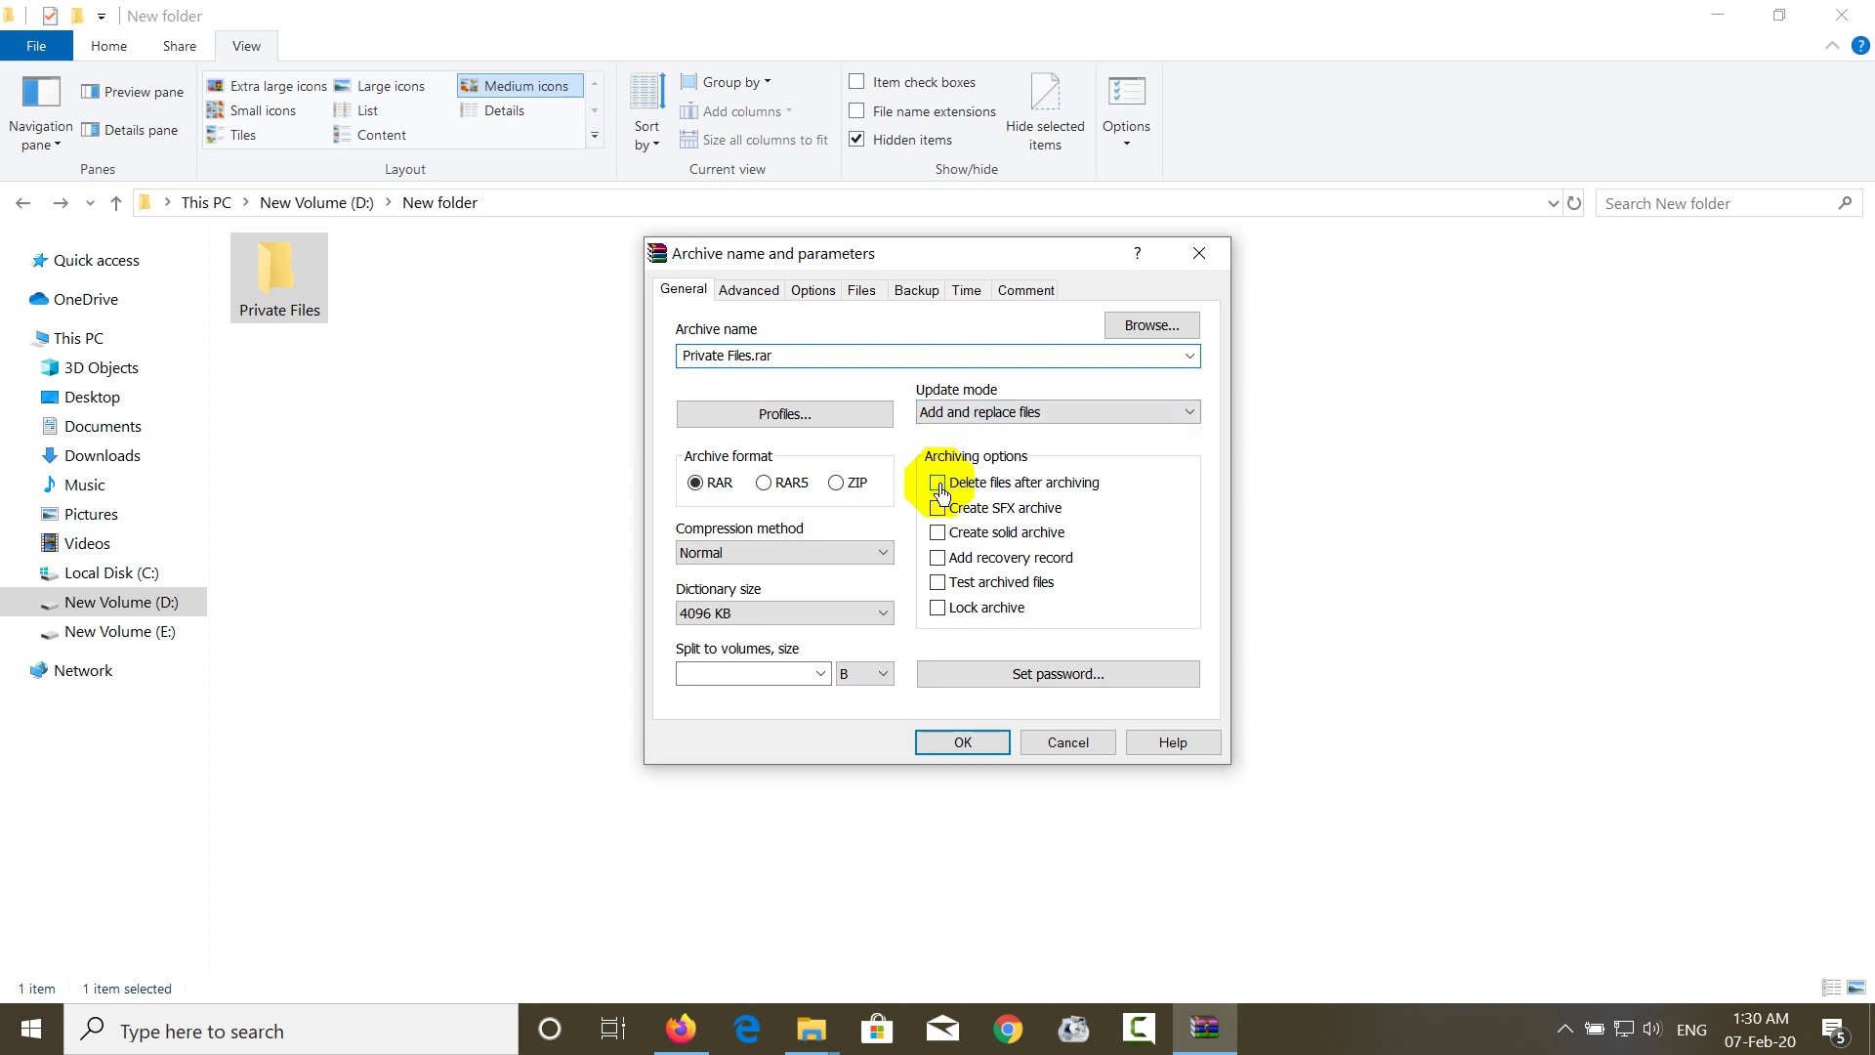
pyautogui.click(939, 485)
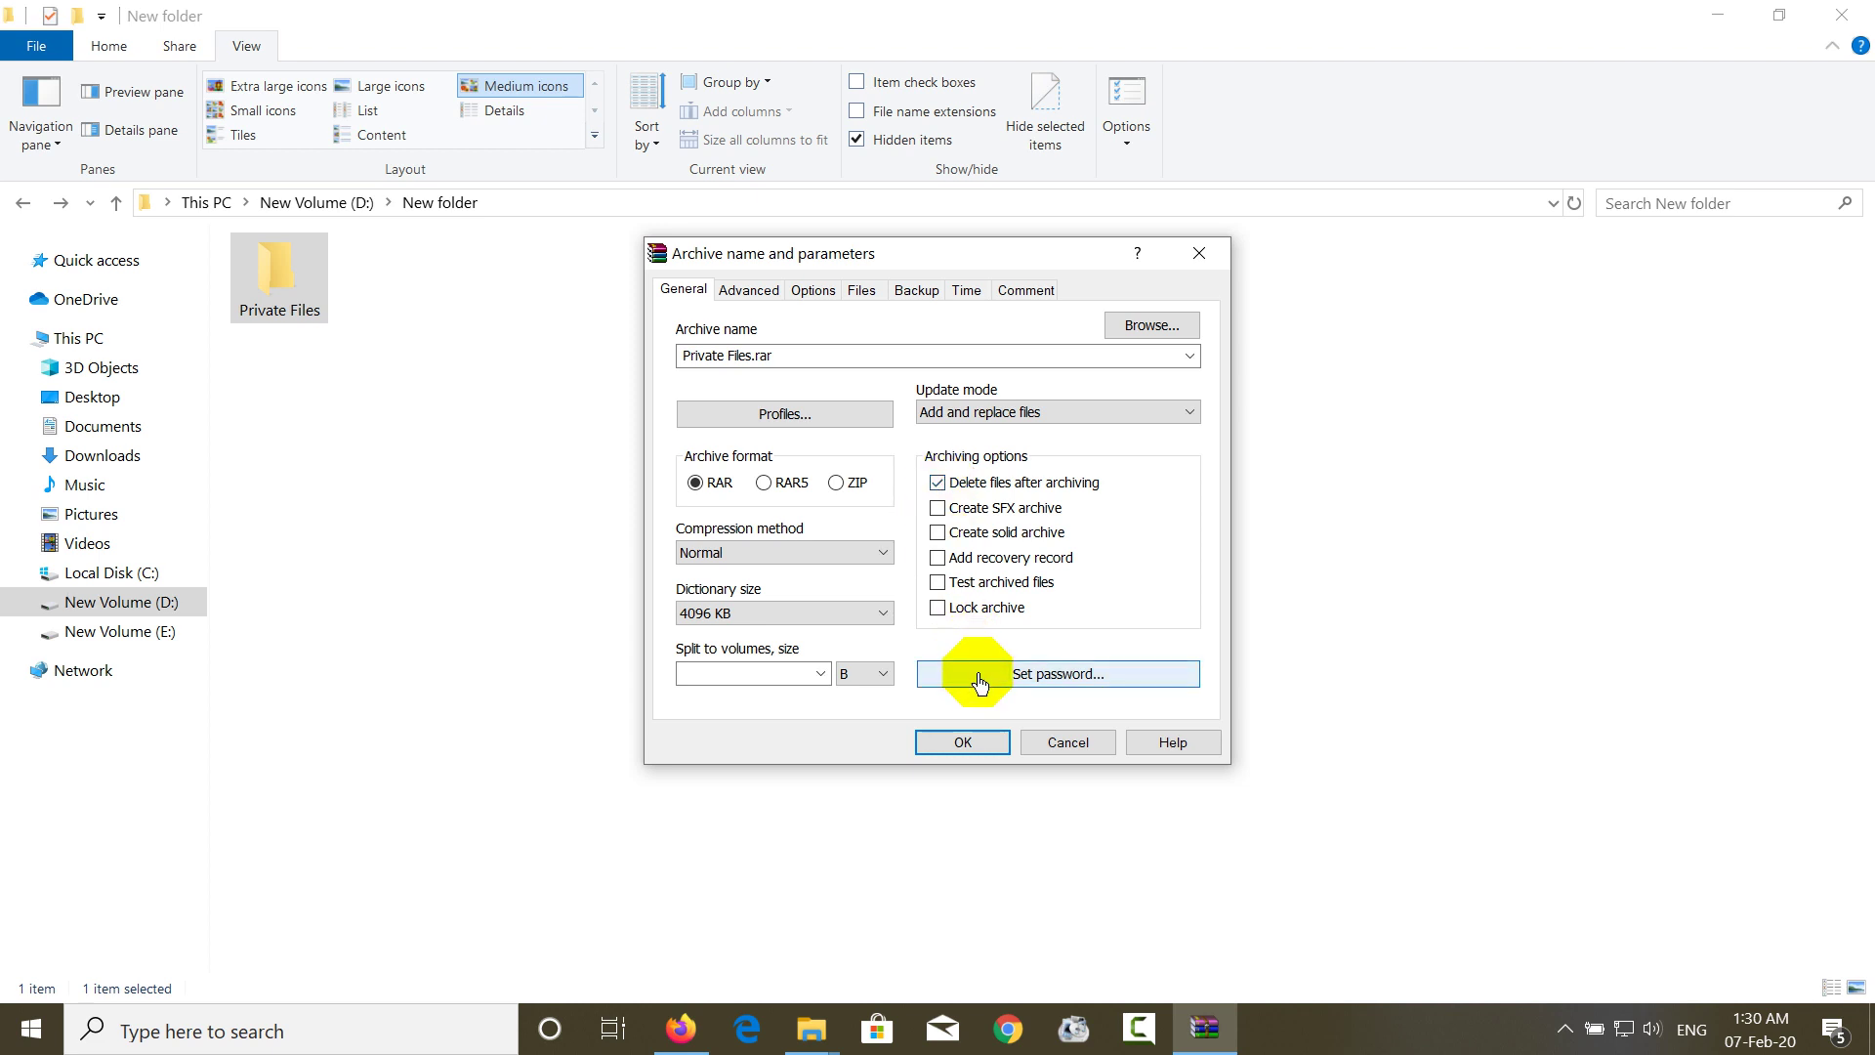
pyautogui.click(979, 674)
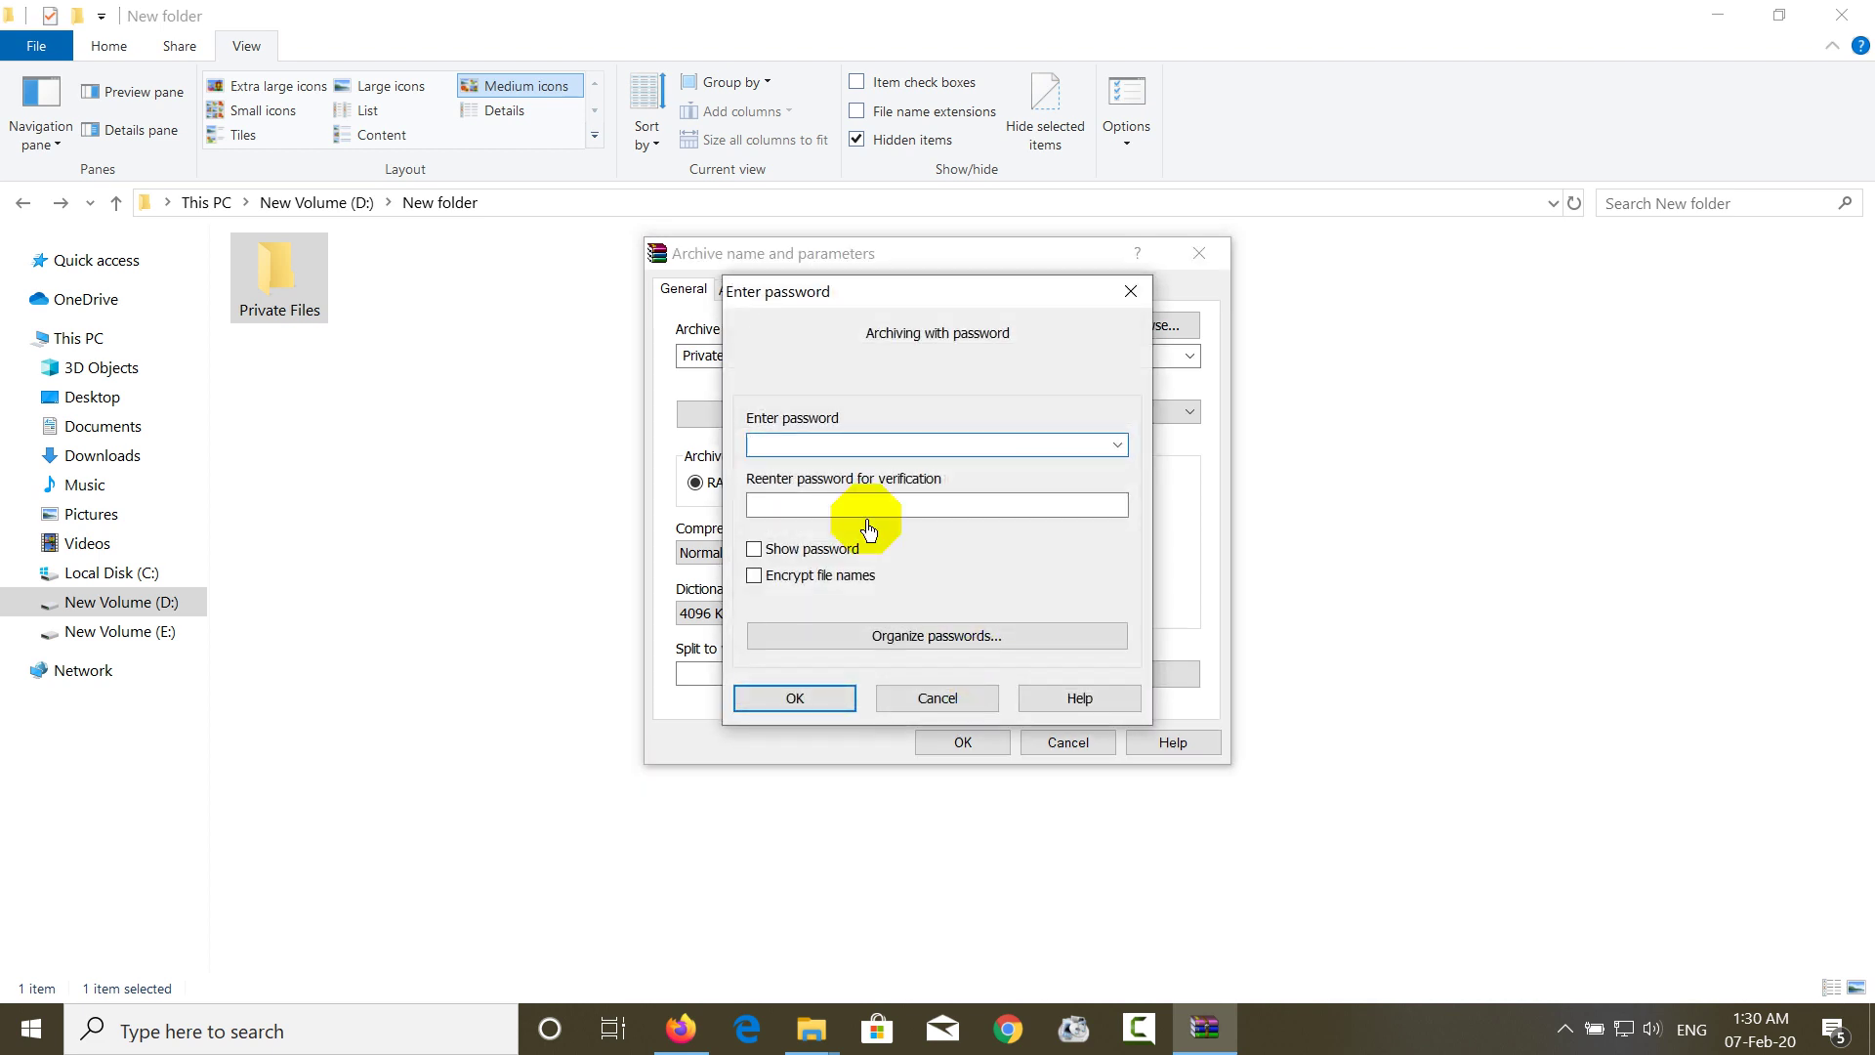
# - Enter the archive password with Show password on and Encrypt file names ticked
pyautogui.click(796, 560)
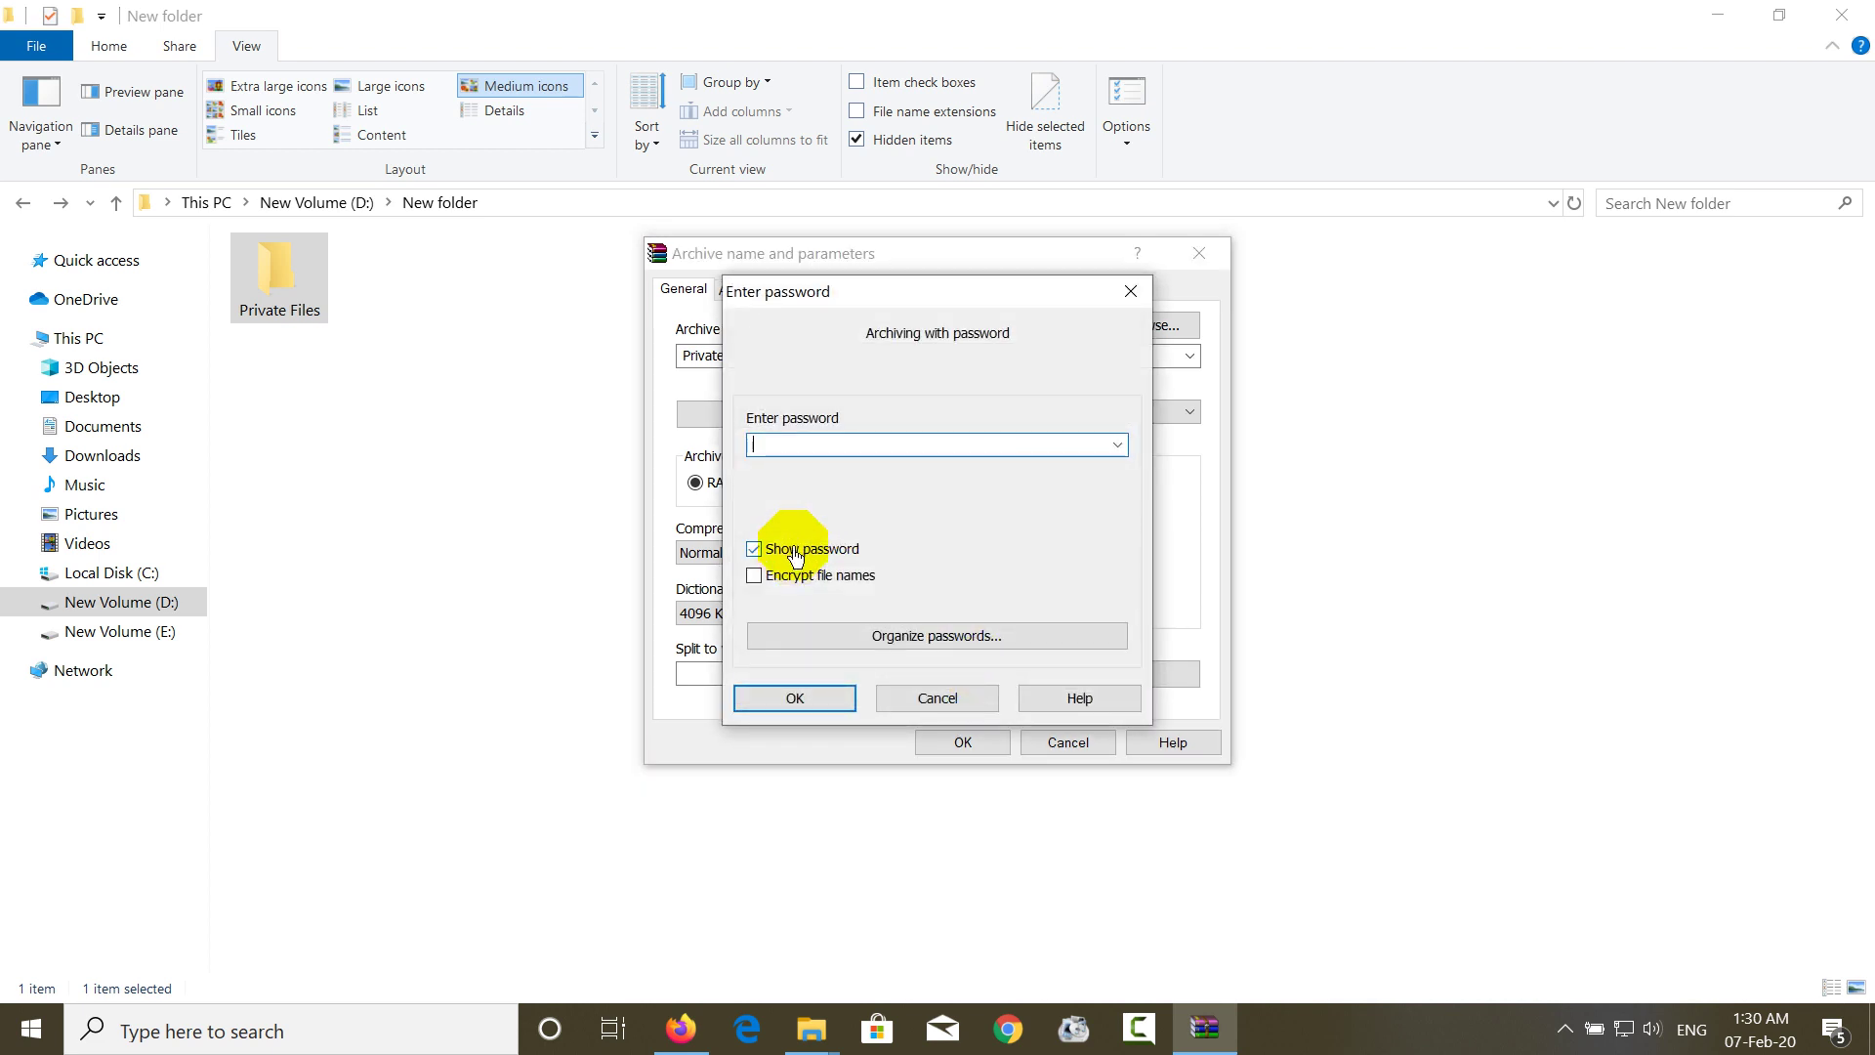
pyautogui.click(795, 447)
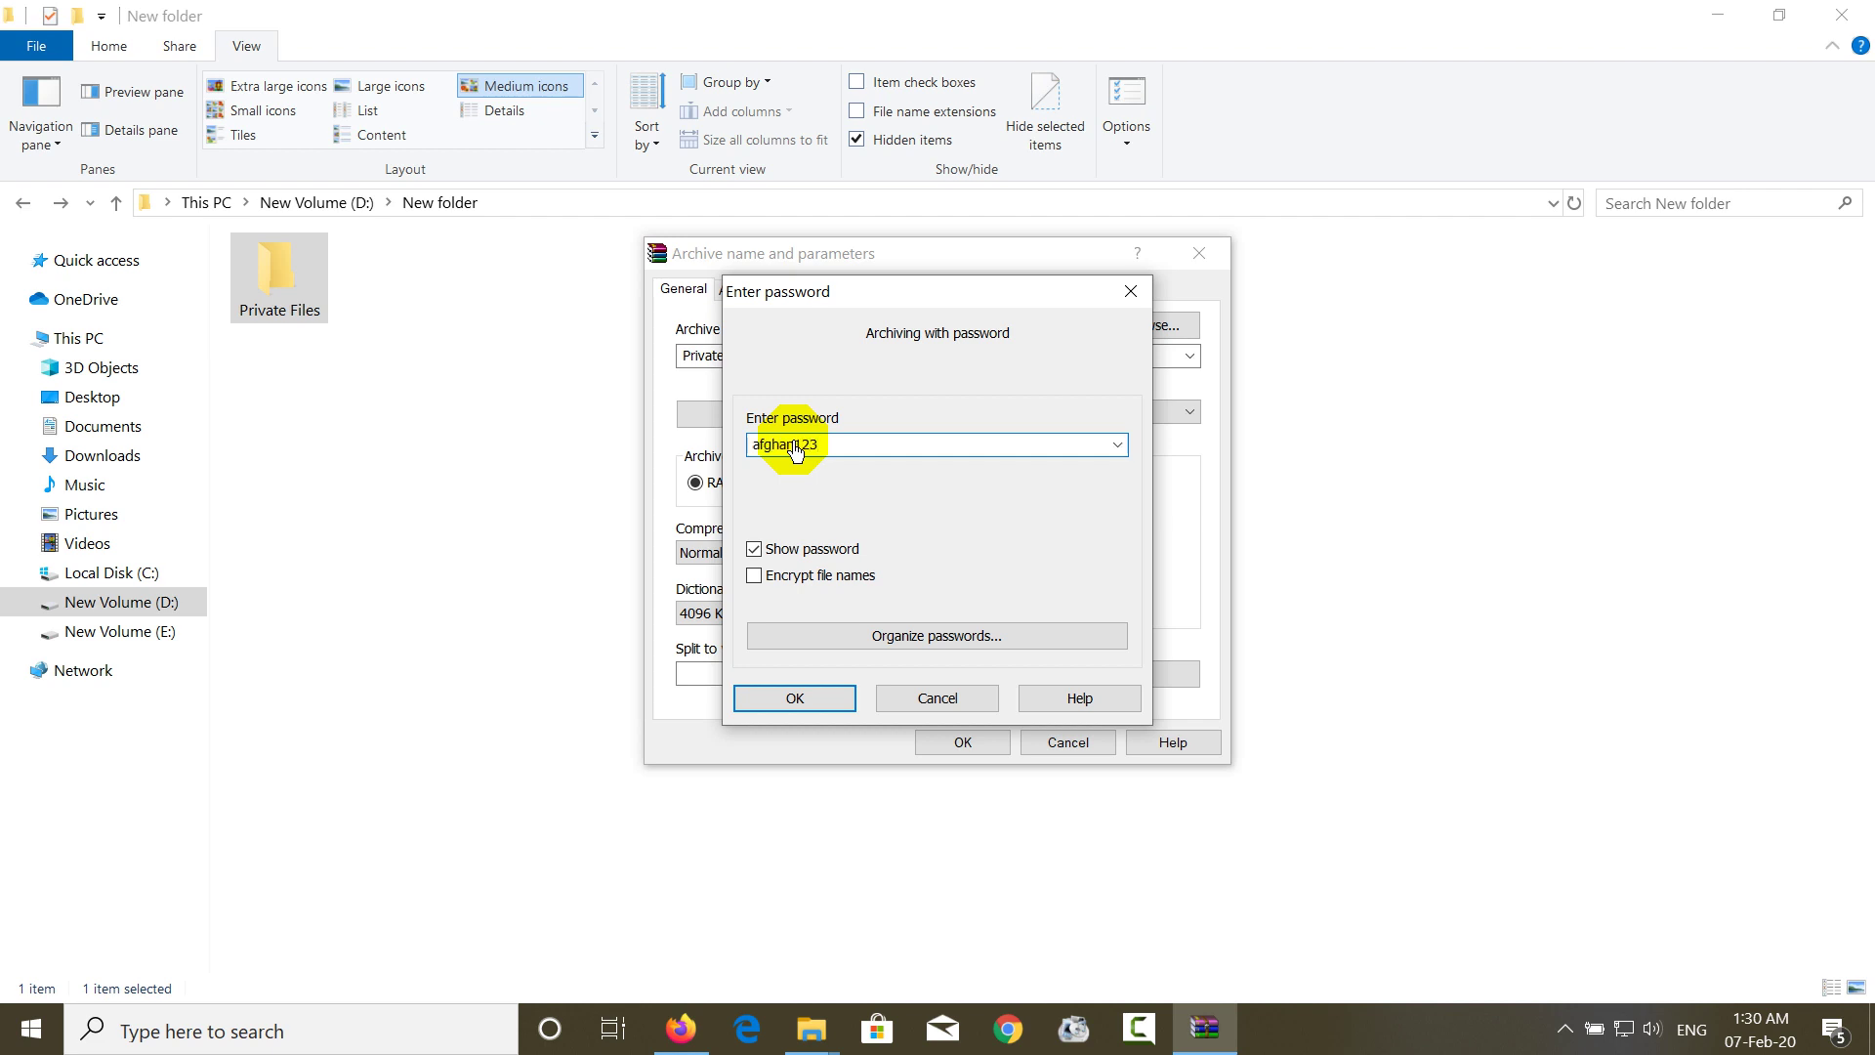
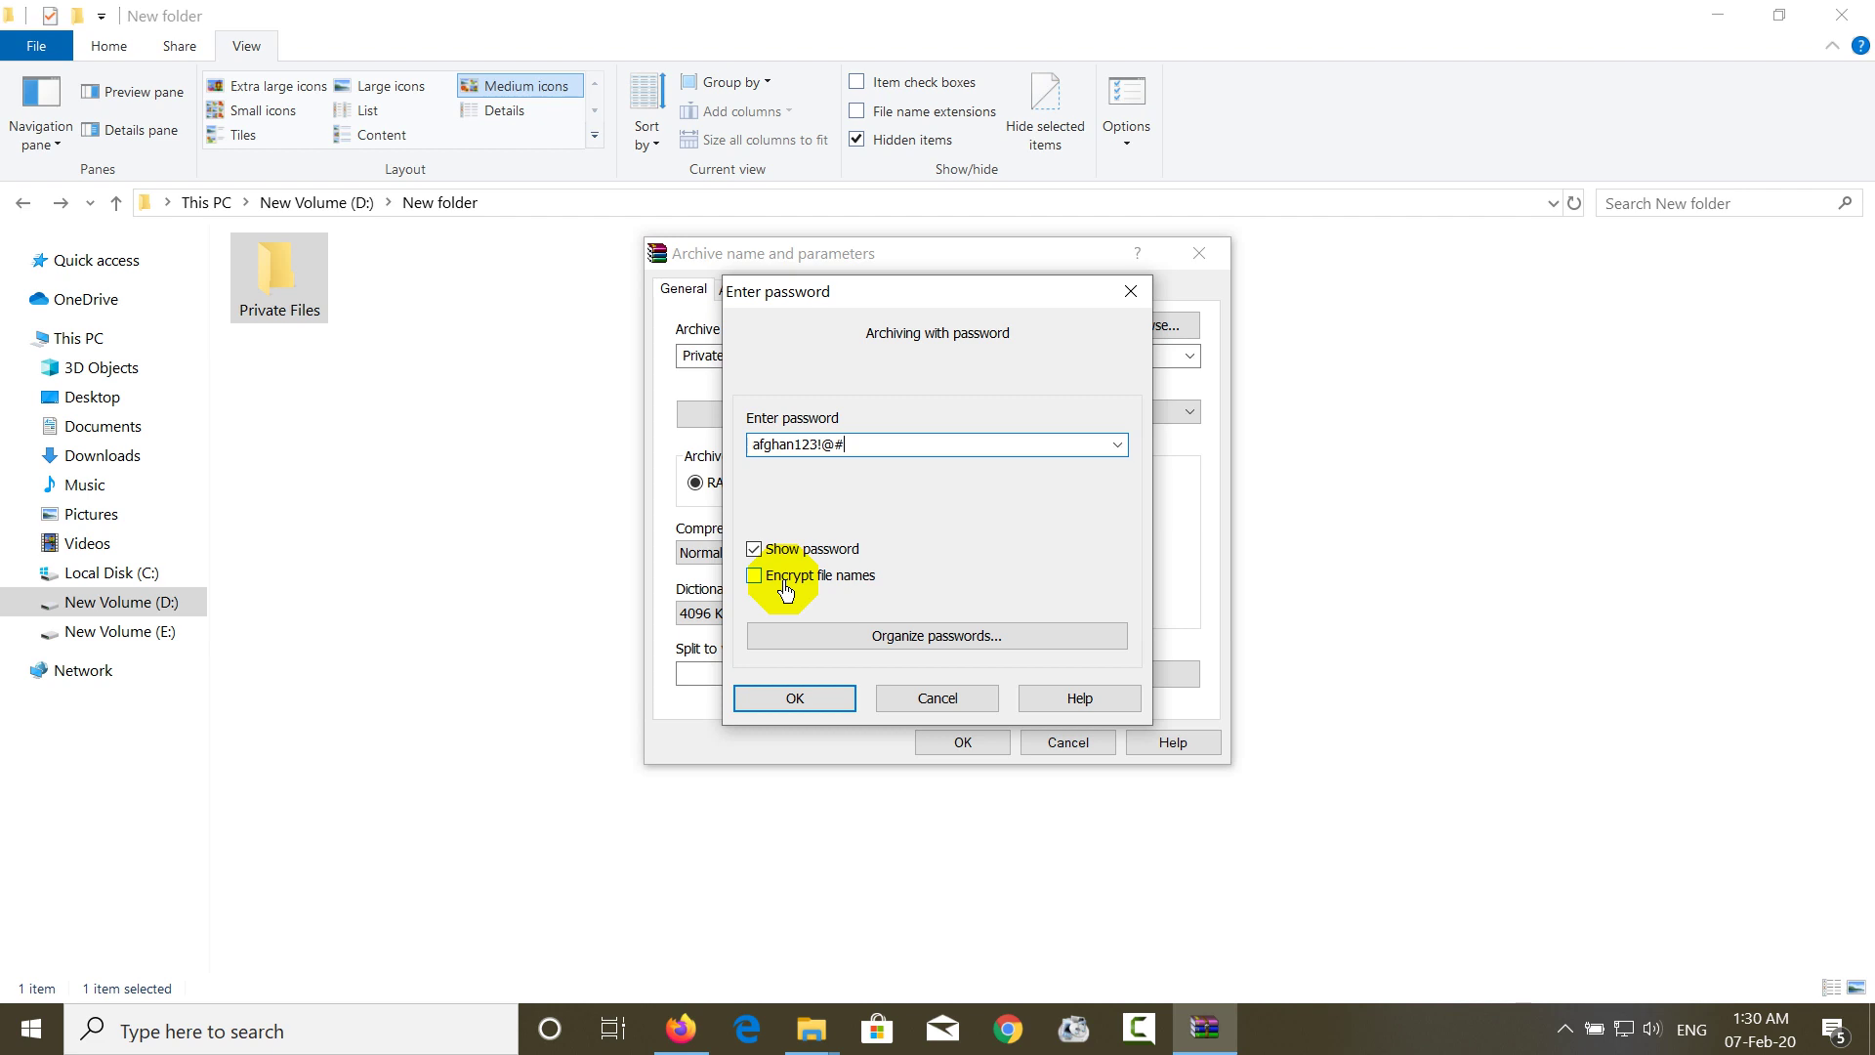
pyautogui.click(786, 586)
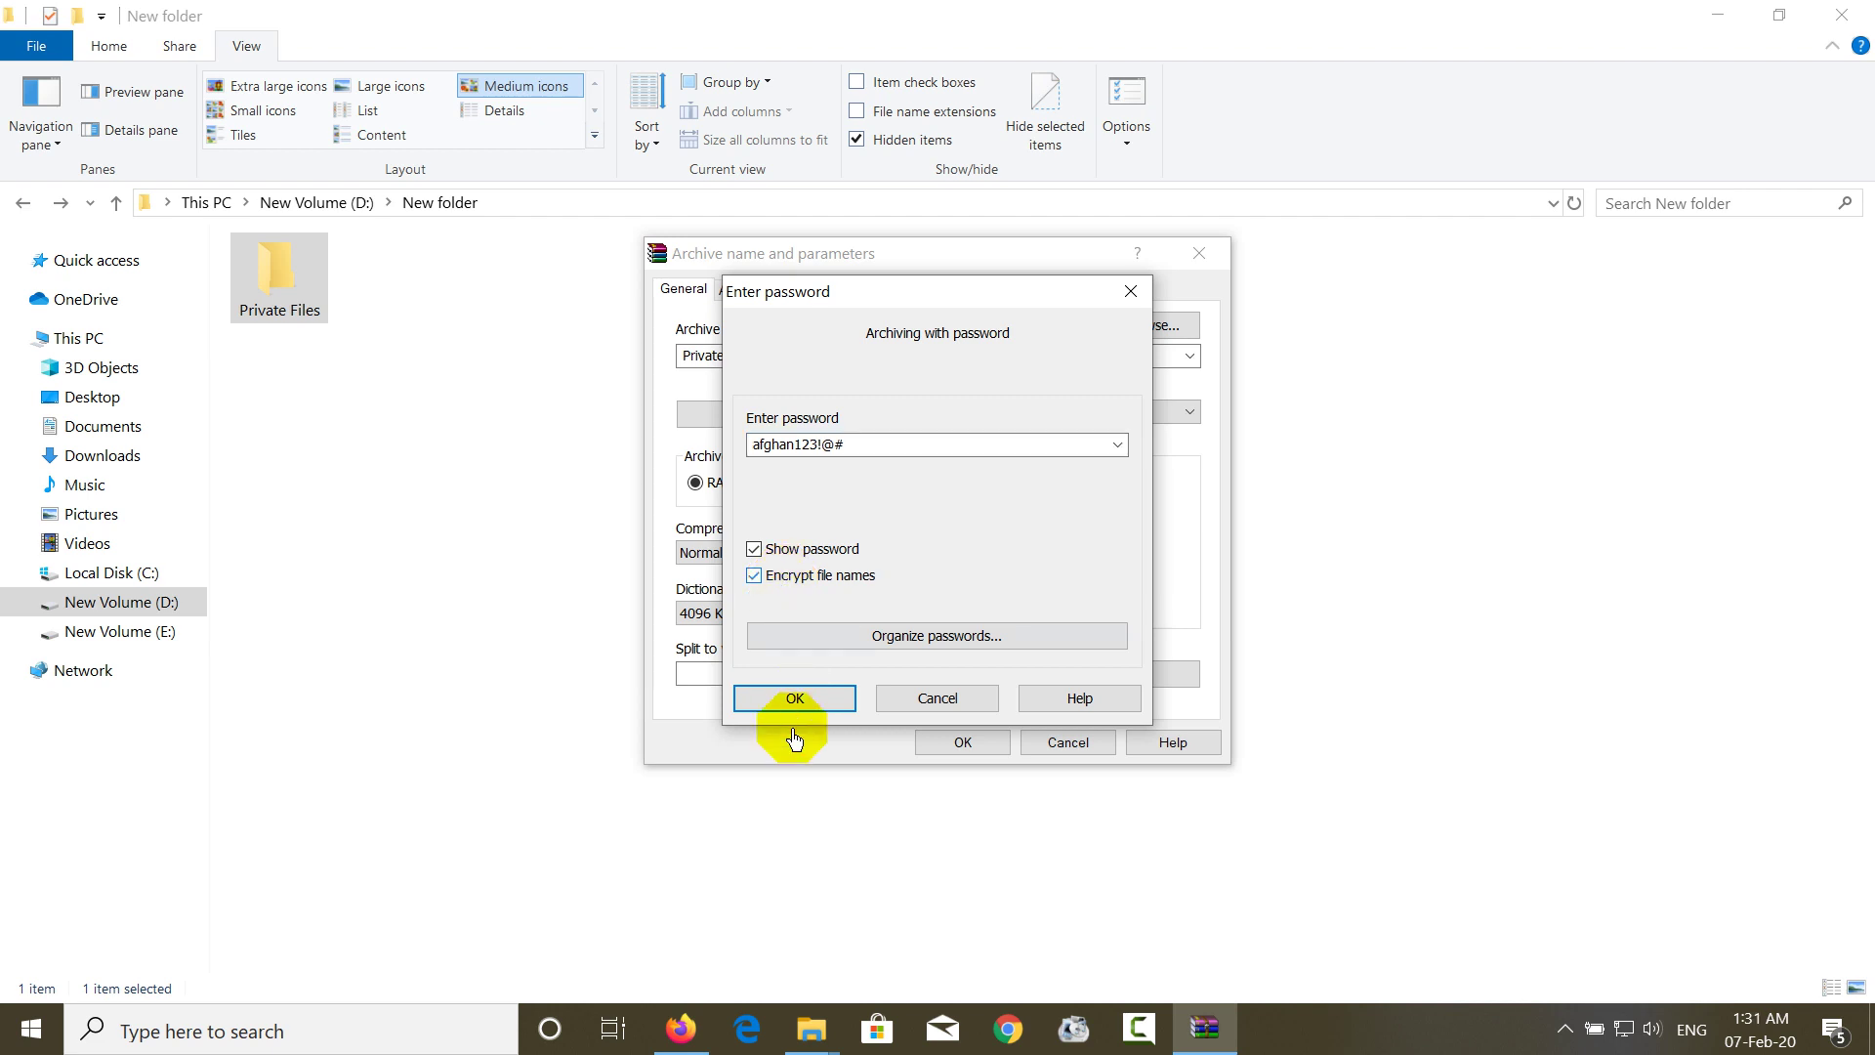
pyautogui.click(832, 705)
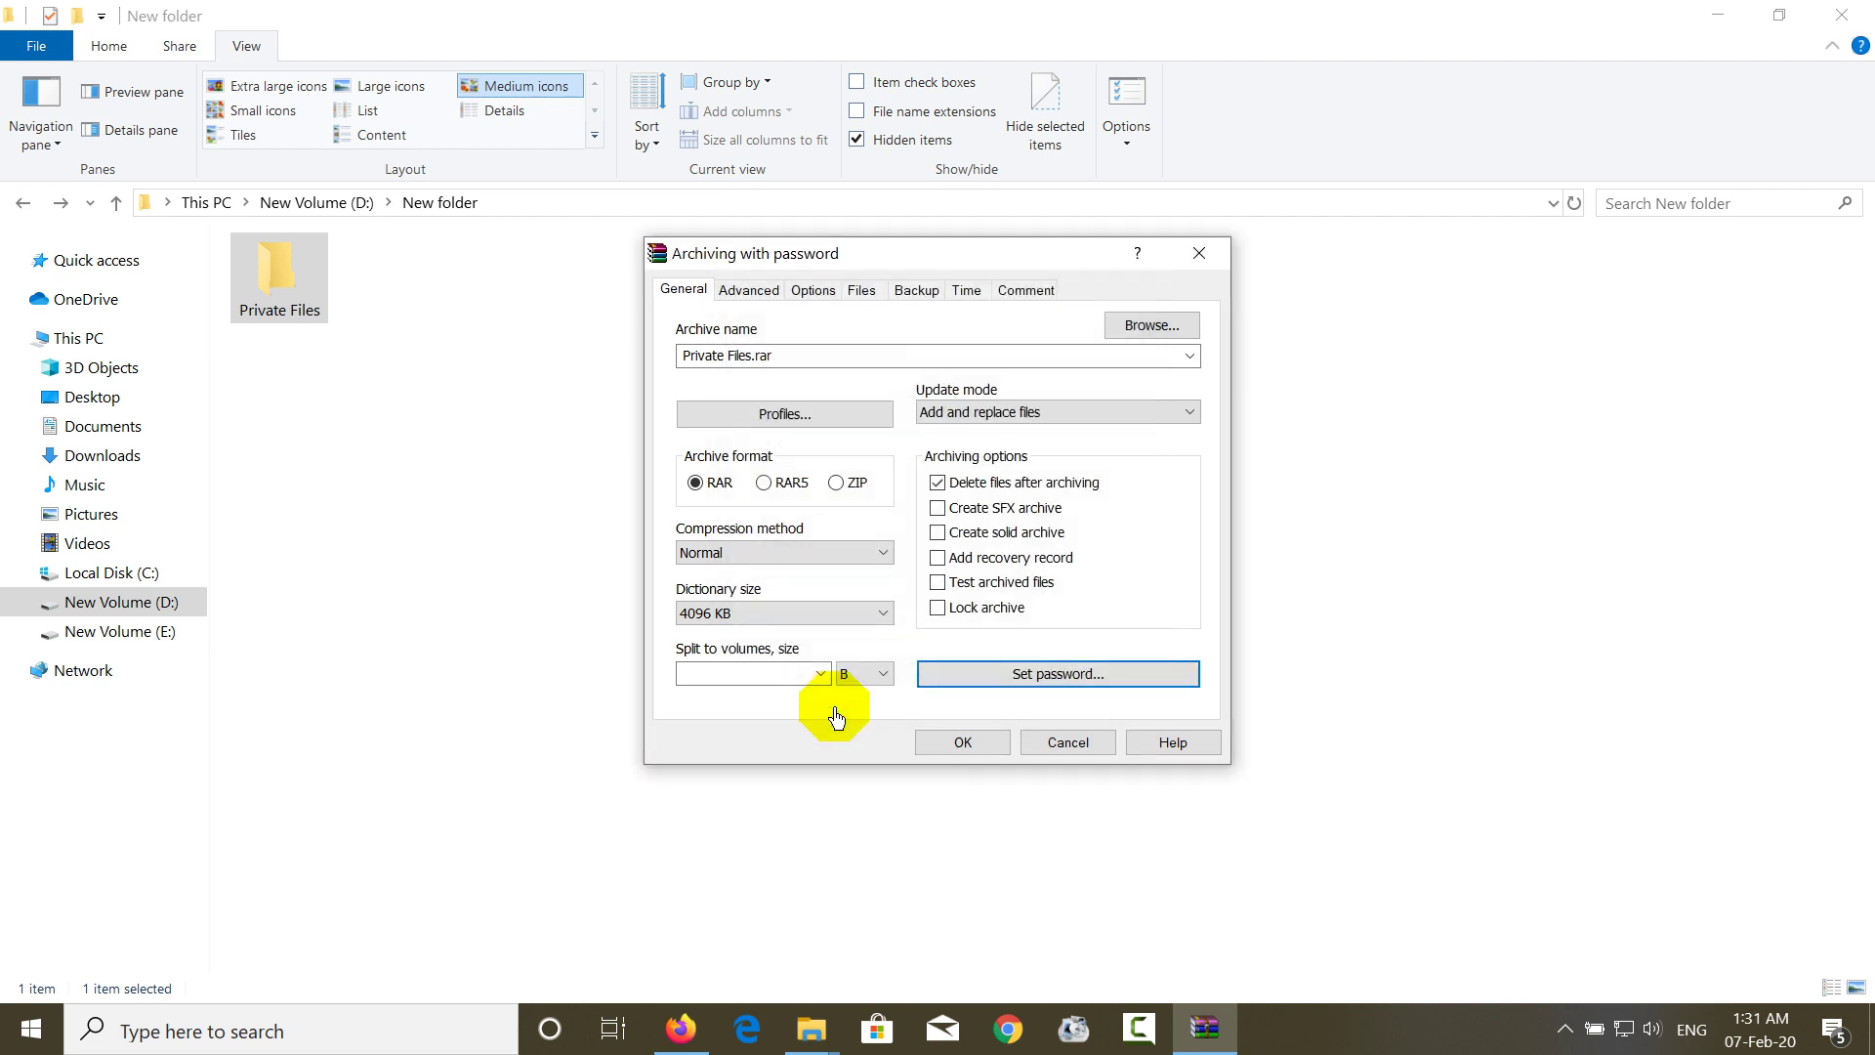
# - Confirm the Archiving with password dialog to build the Private Files.rar archive
pyautogui.click(964, 743)
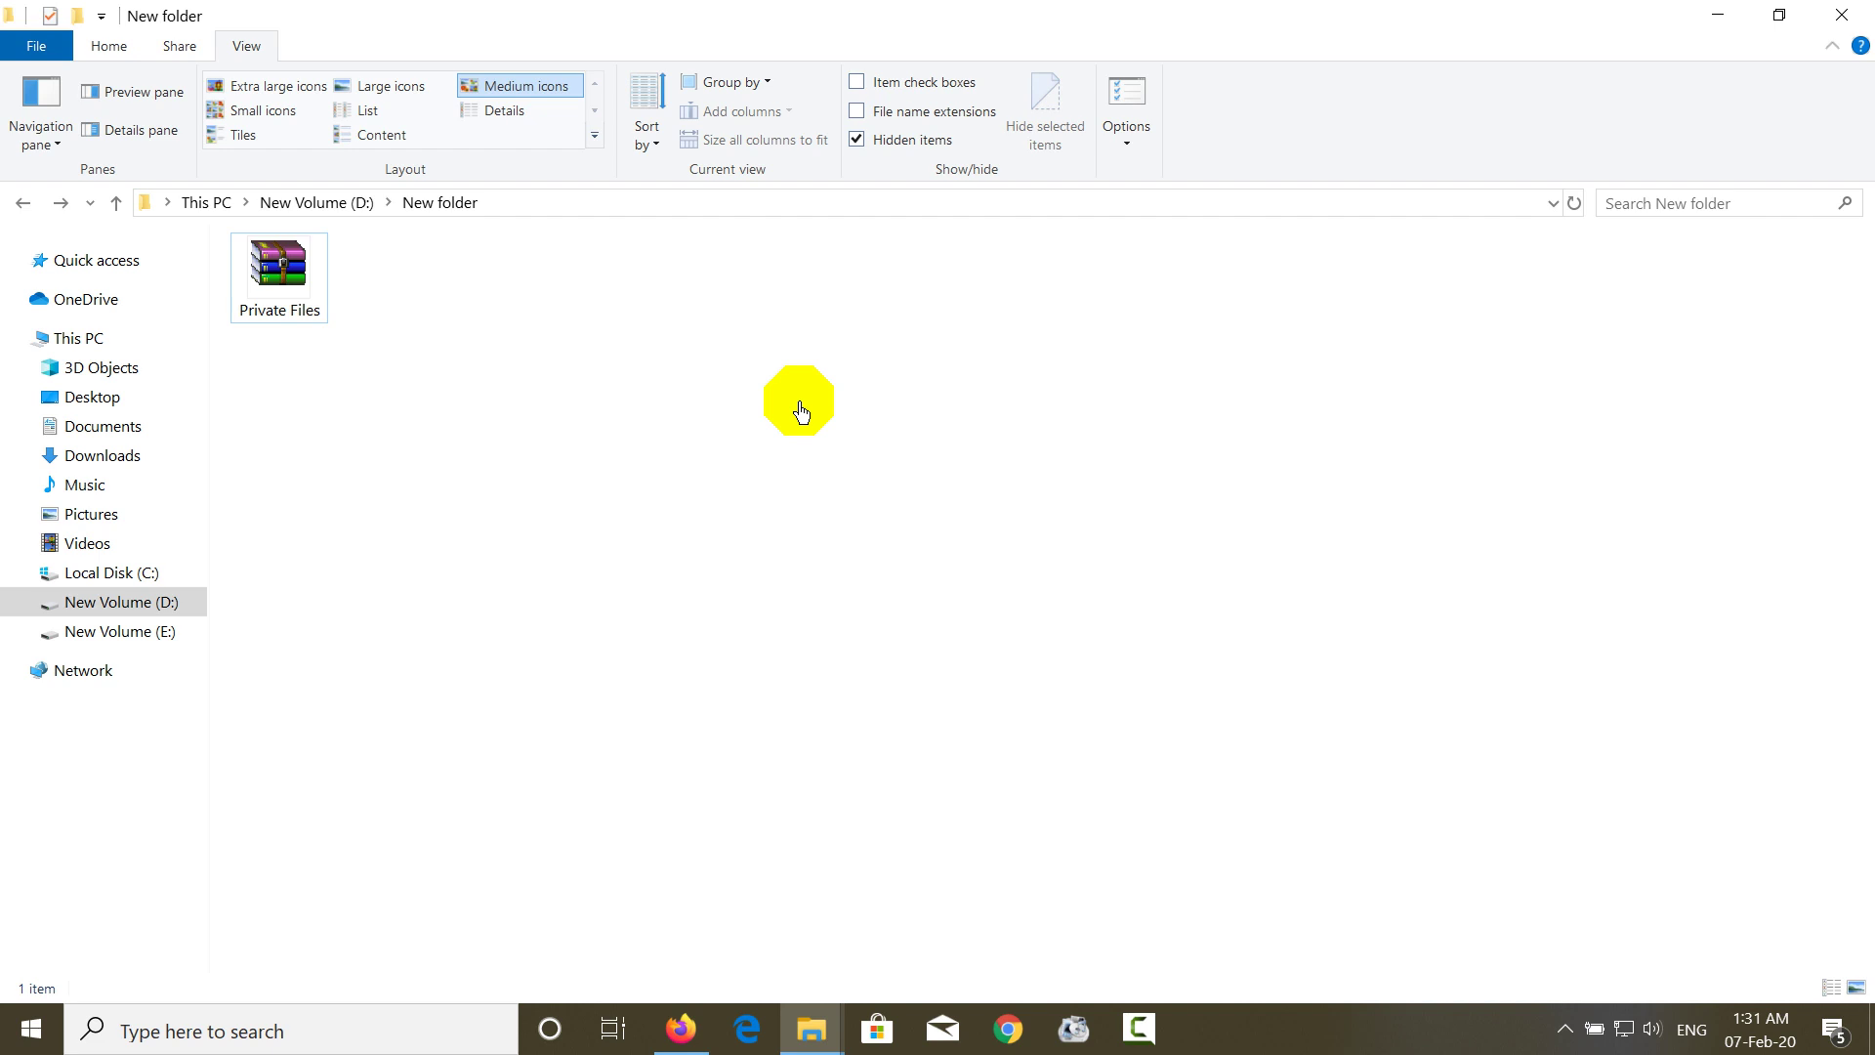
# - Open Private Files.rar with a deliberately wrong password, dismiss the checksum error, and close WinRAR
pyautogui.doubleClick(290, 322)
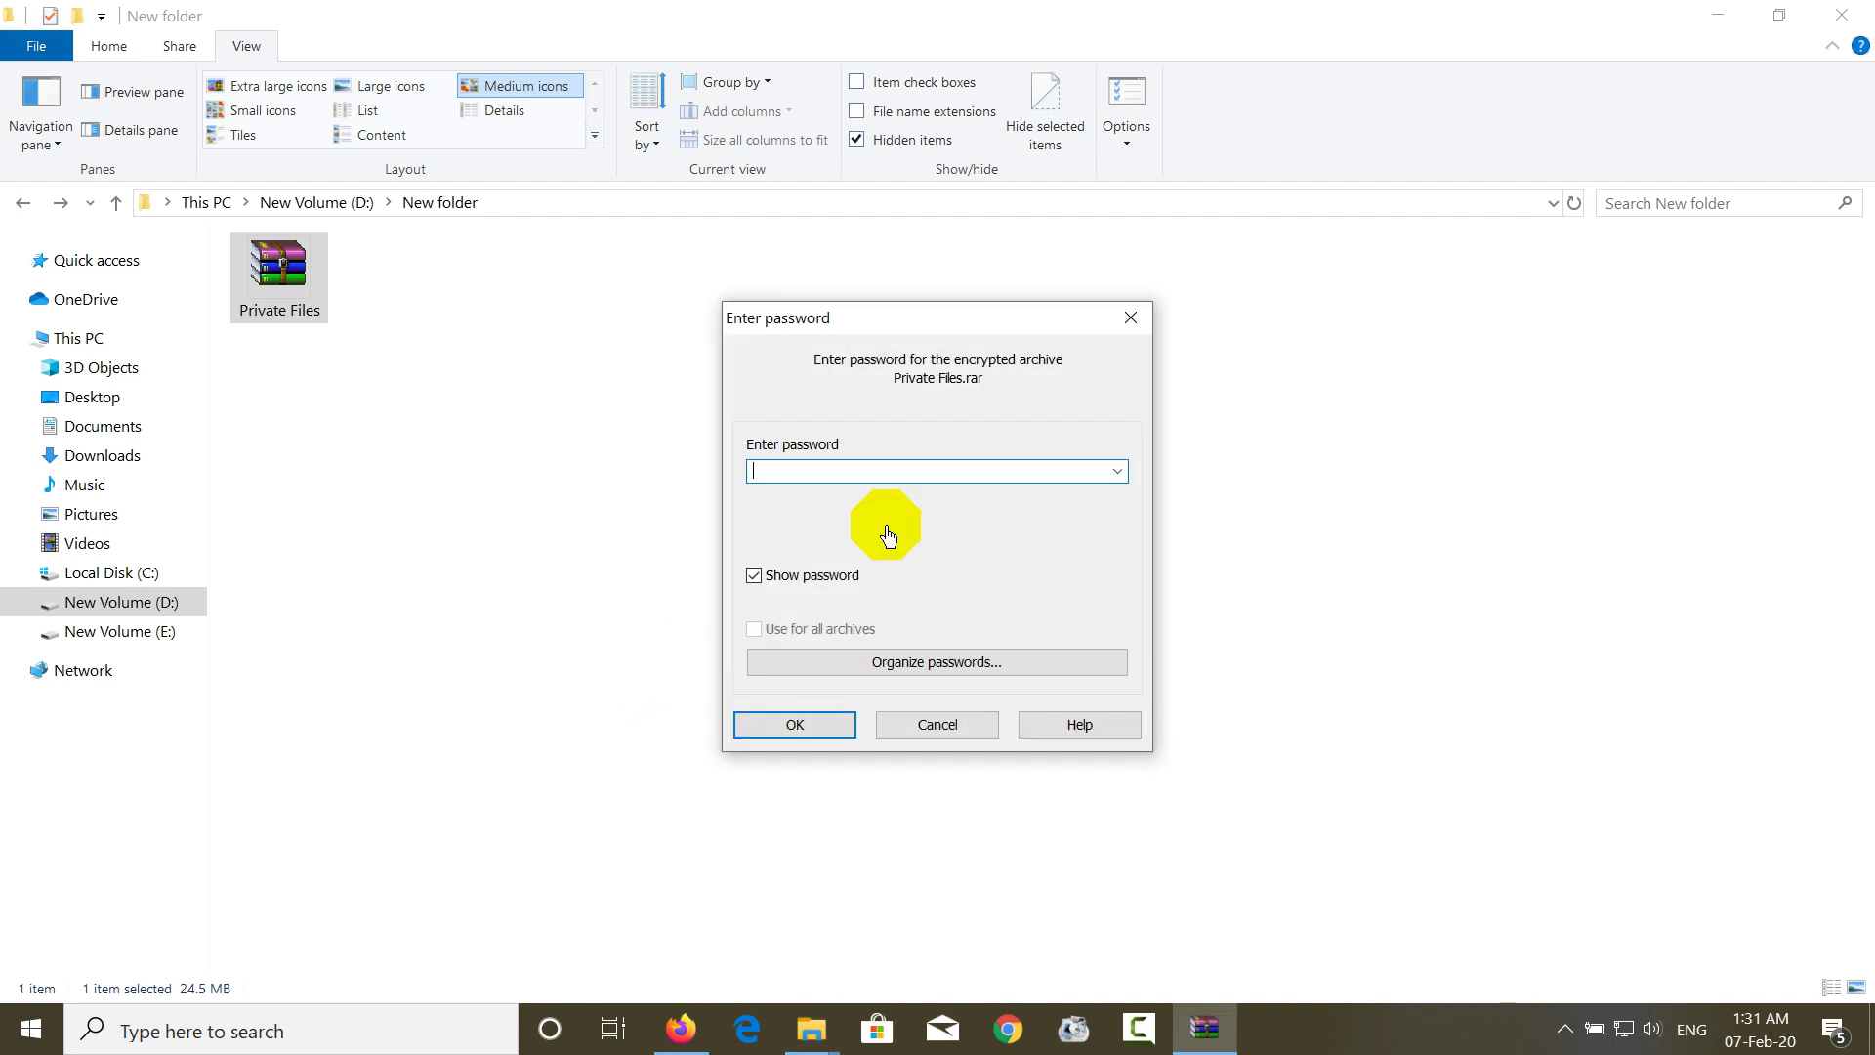
pyautogui.write('sakdfj;aslkdf')
pyautogui.click(806, 722)
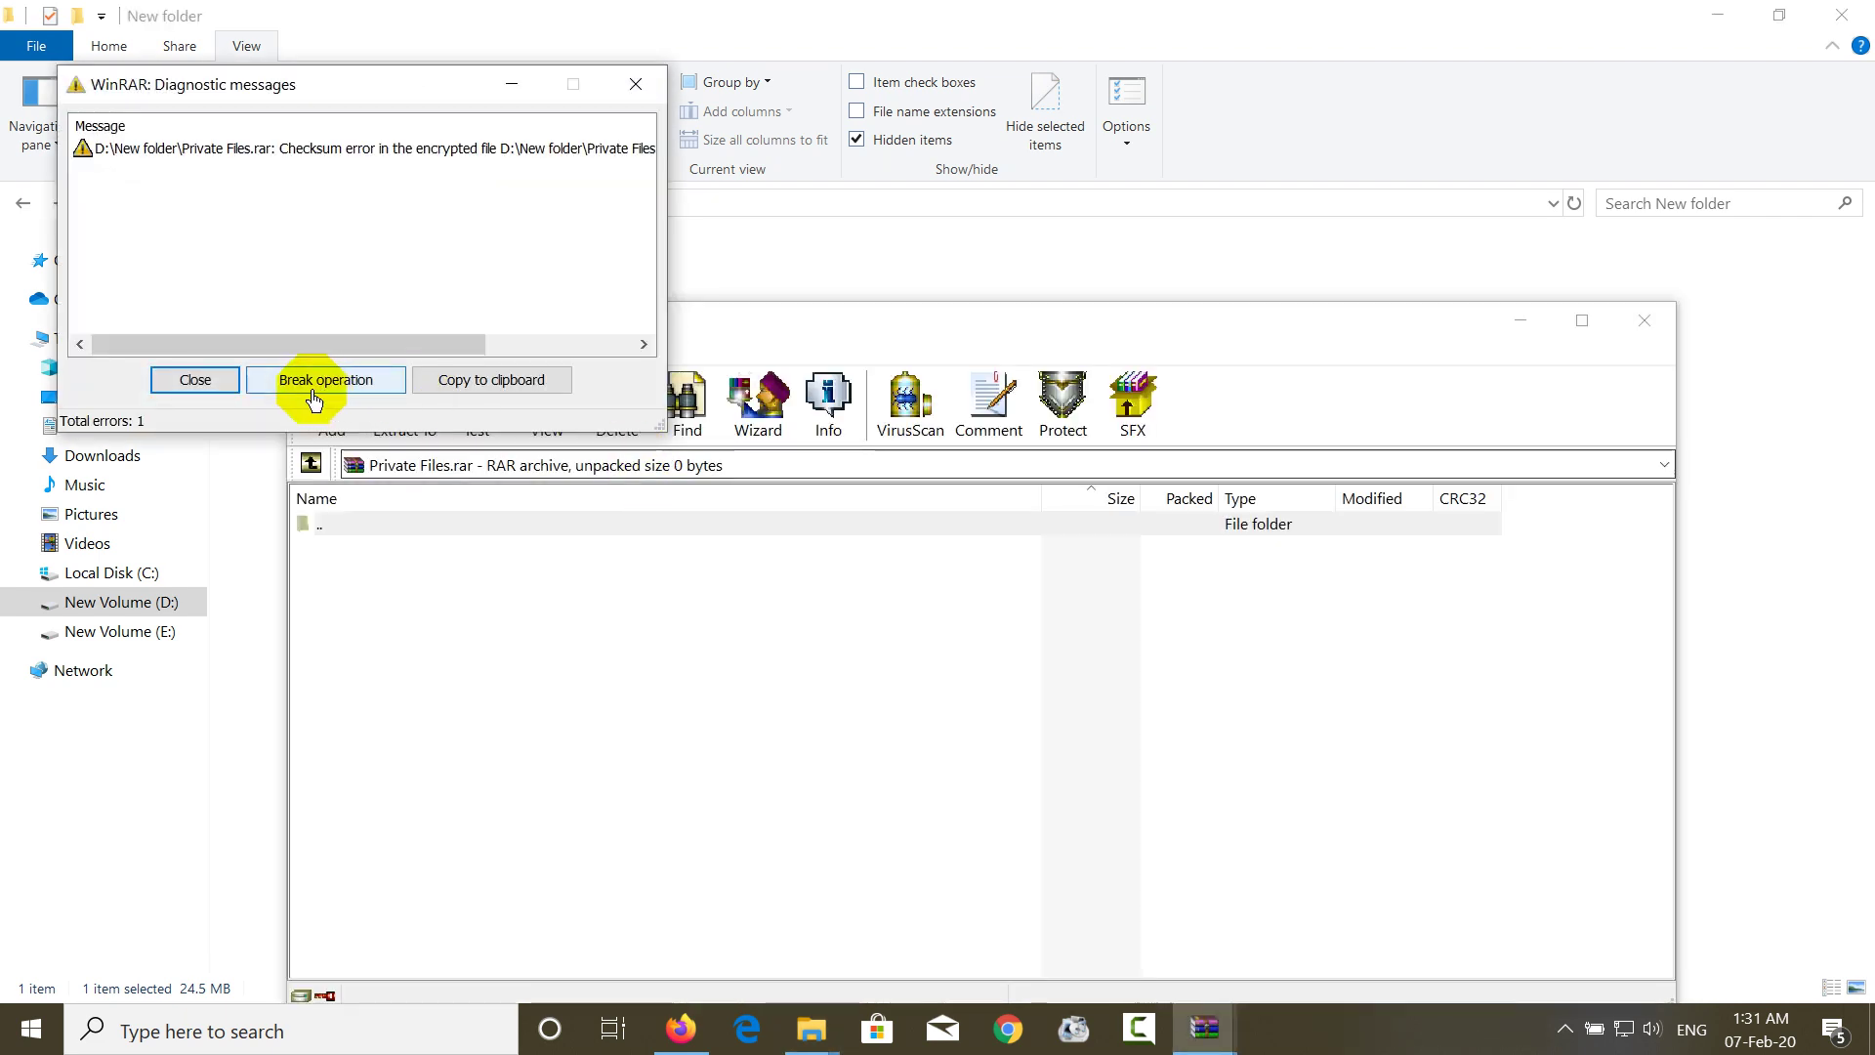
pyautogui.click(217, 381)
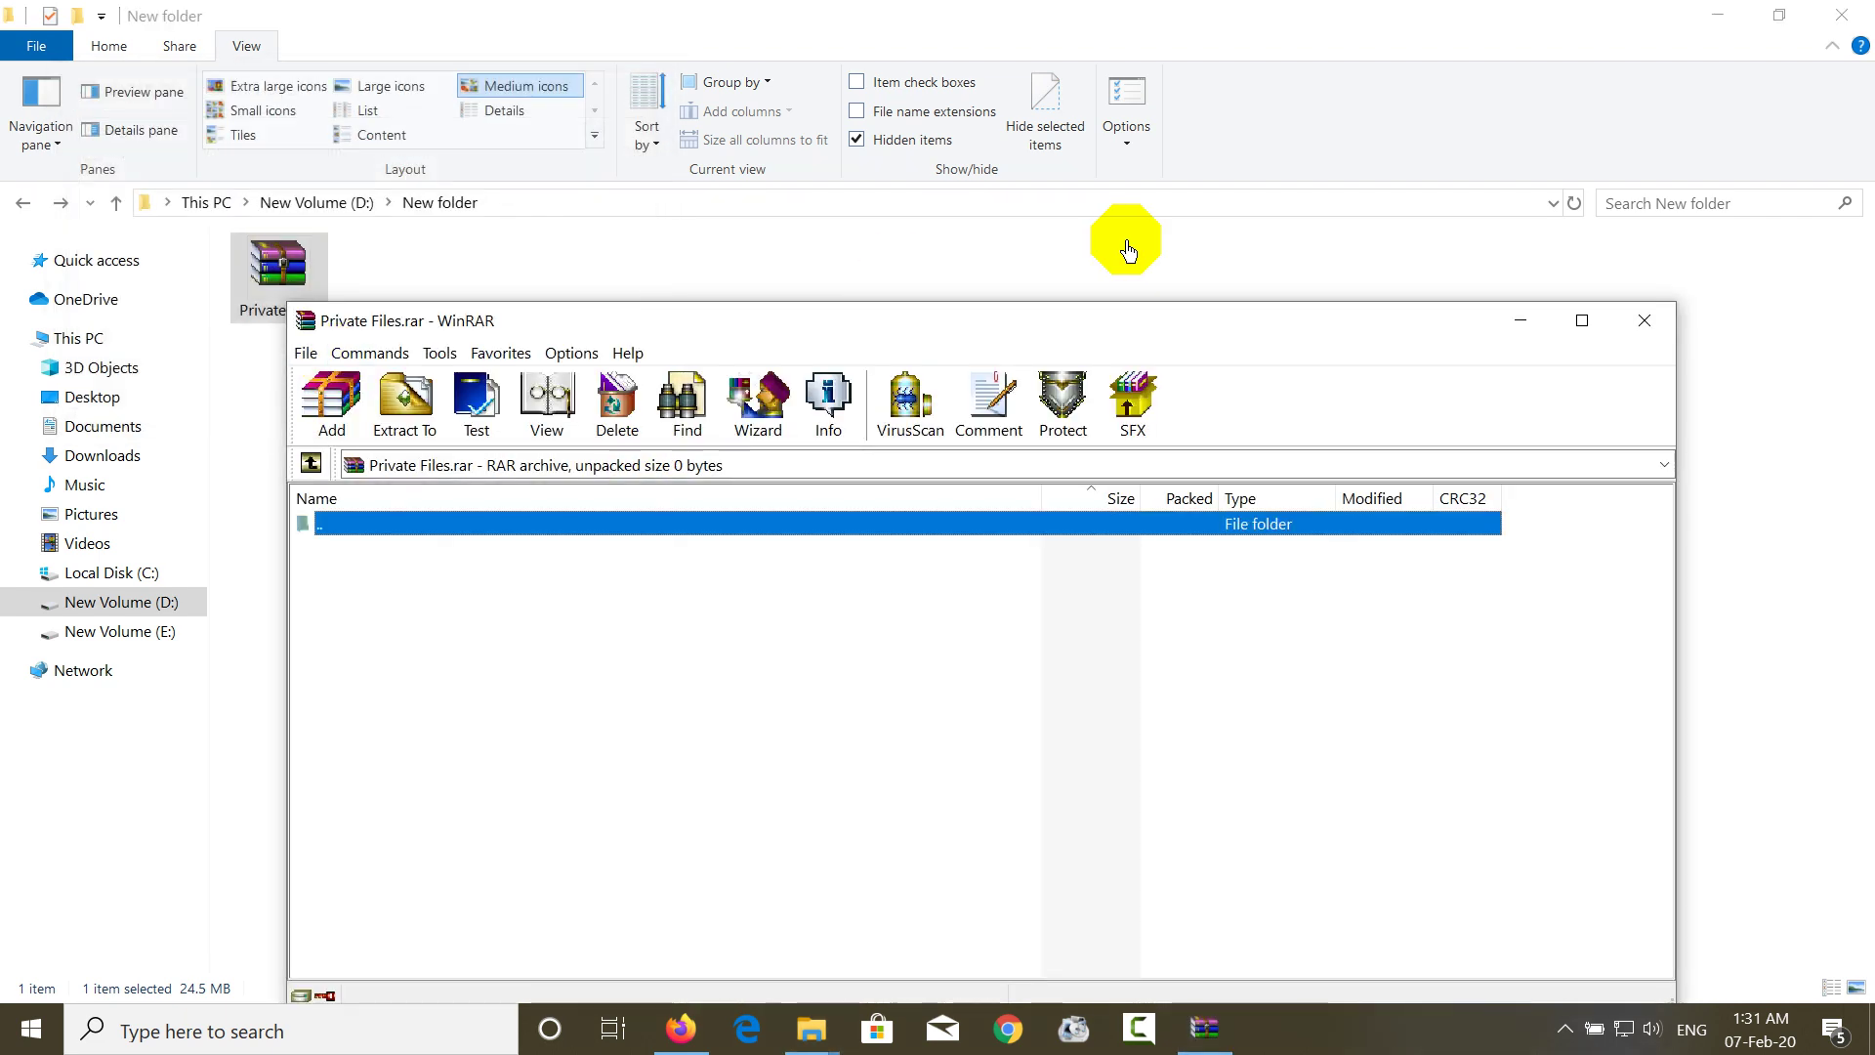
pyautogui.click(1644, 320)
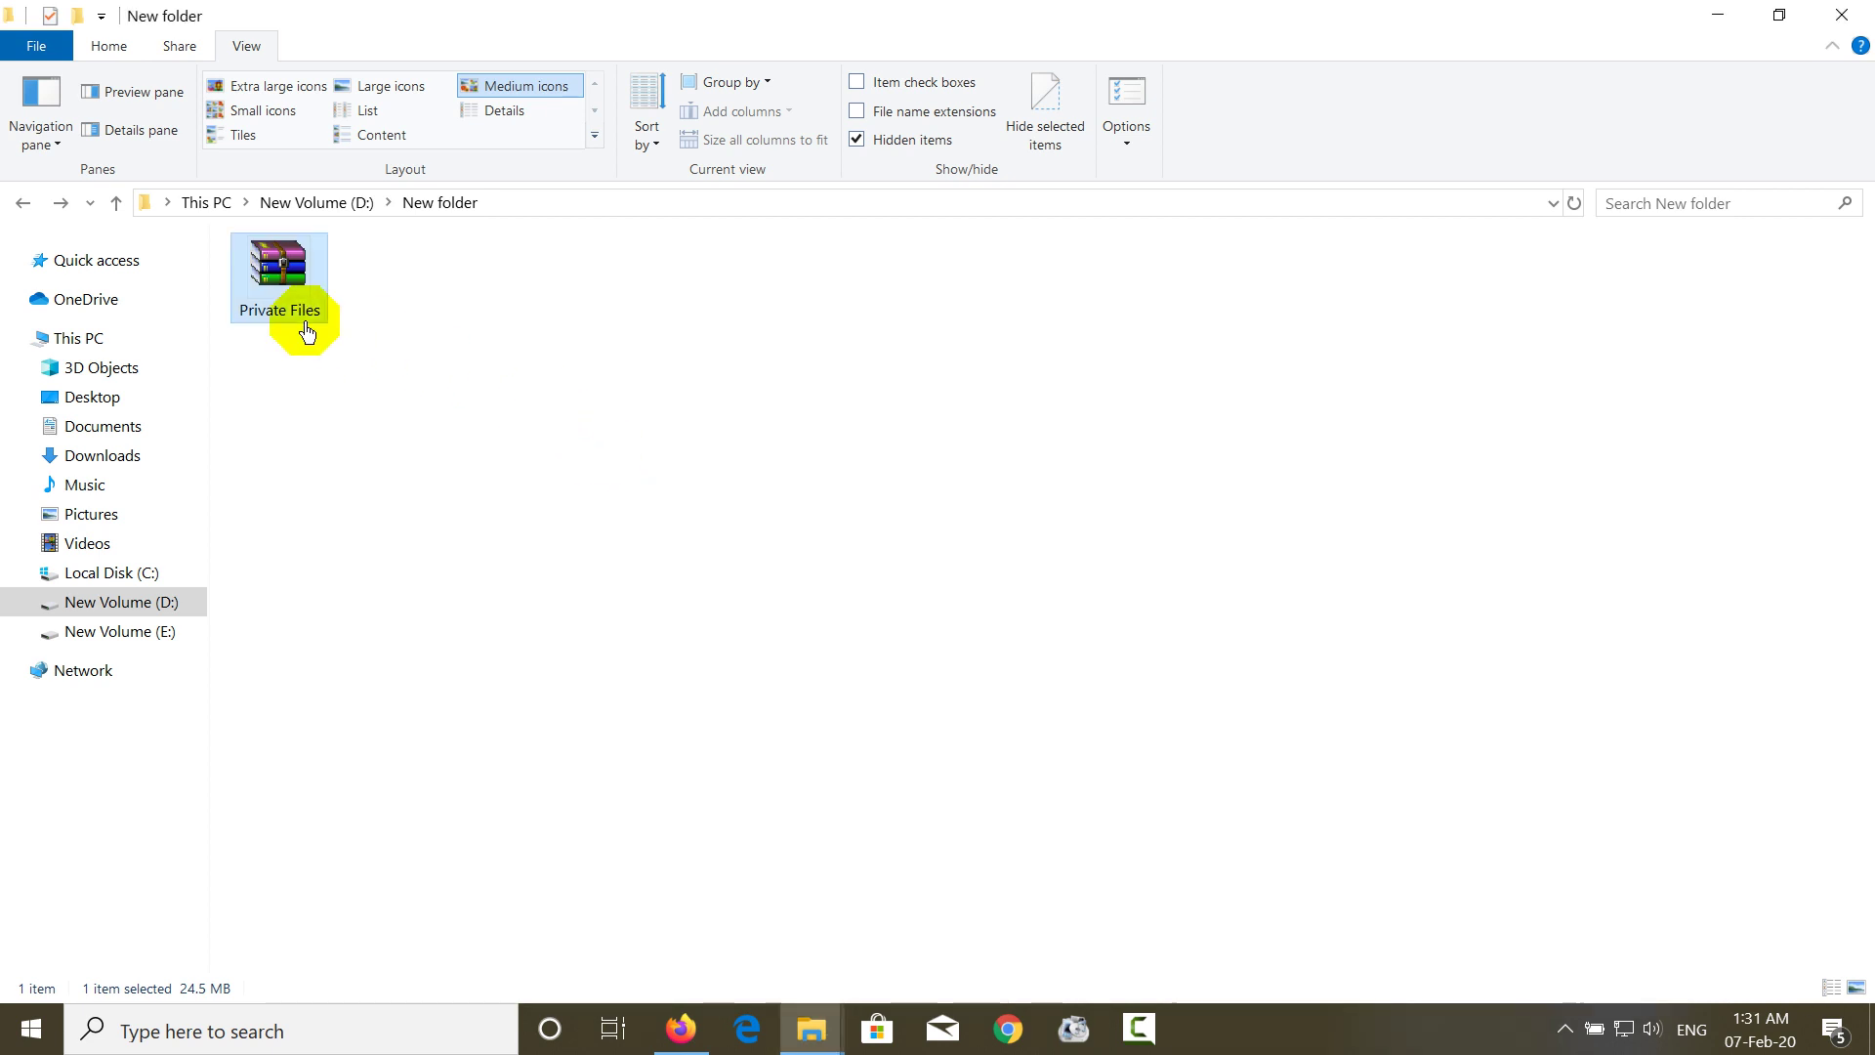
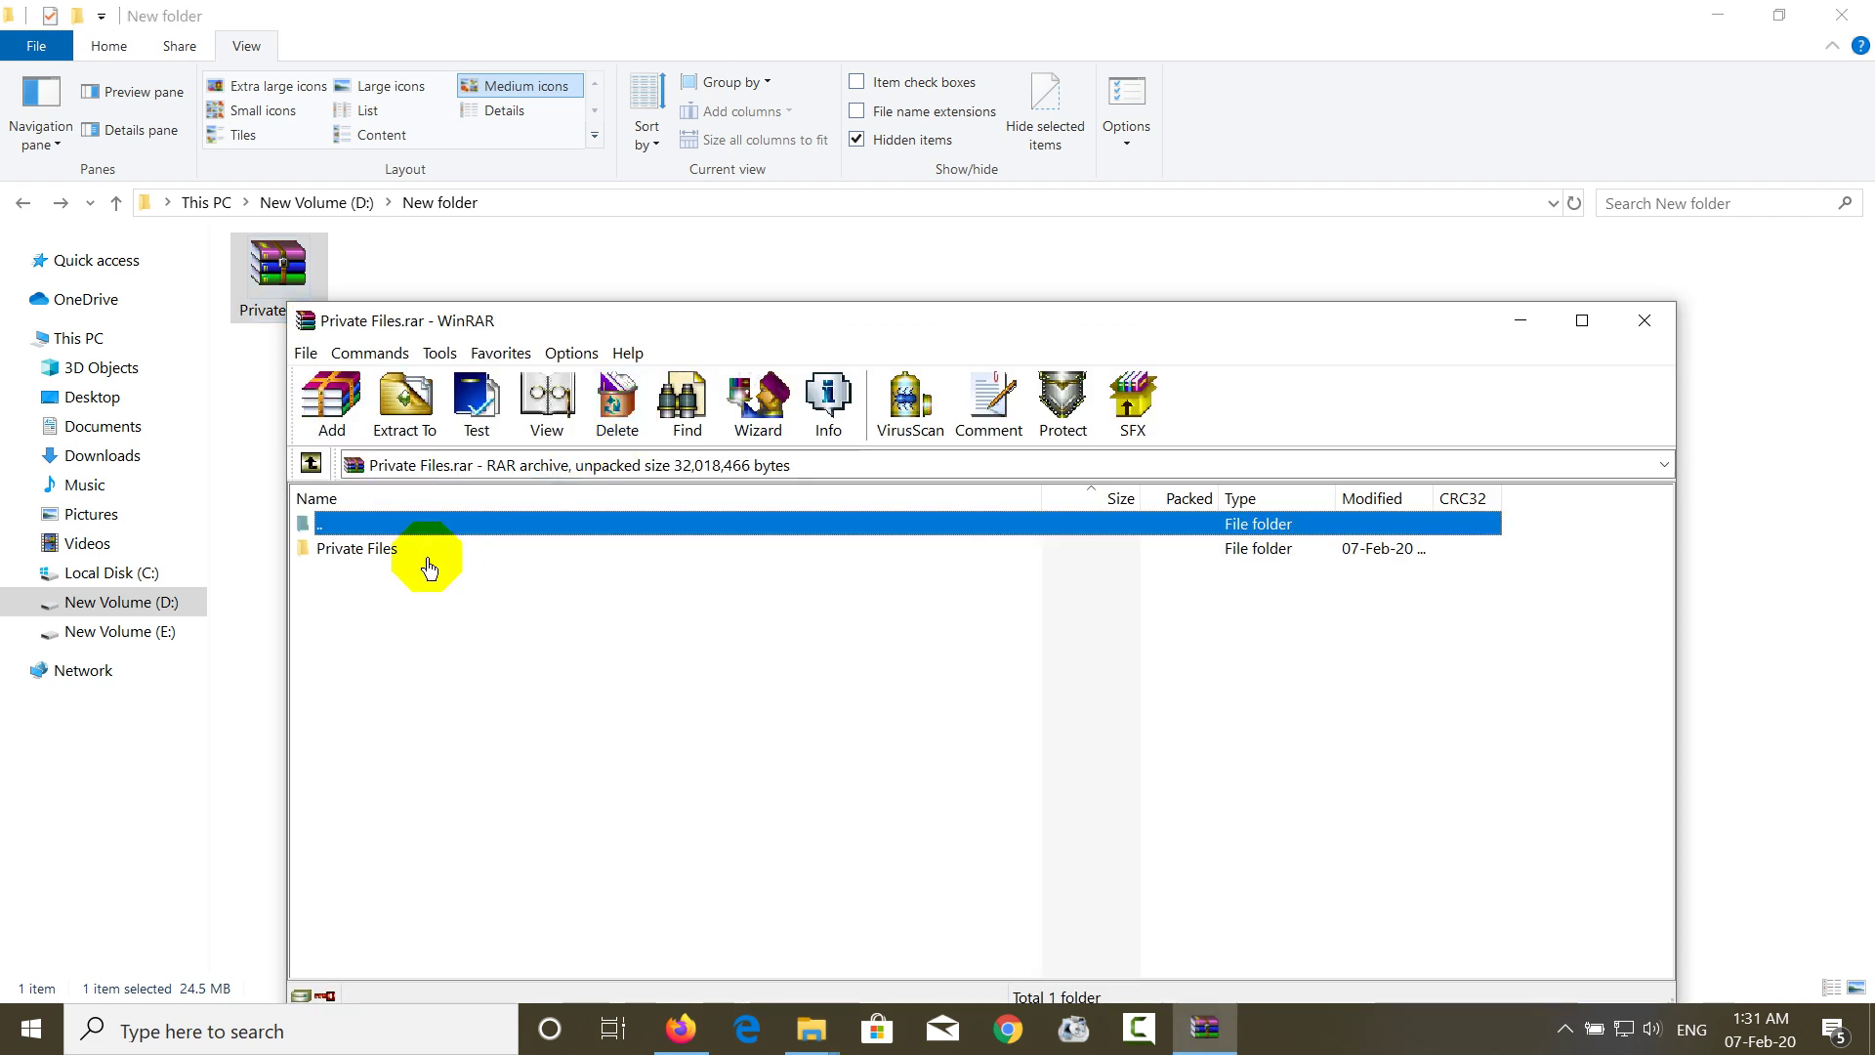
# - Select the three files in the archive's Private Files folder, cancel Extract To, and close WinRAR
pyautogui.doubleClick(423, 552)
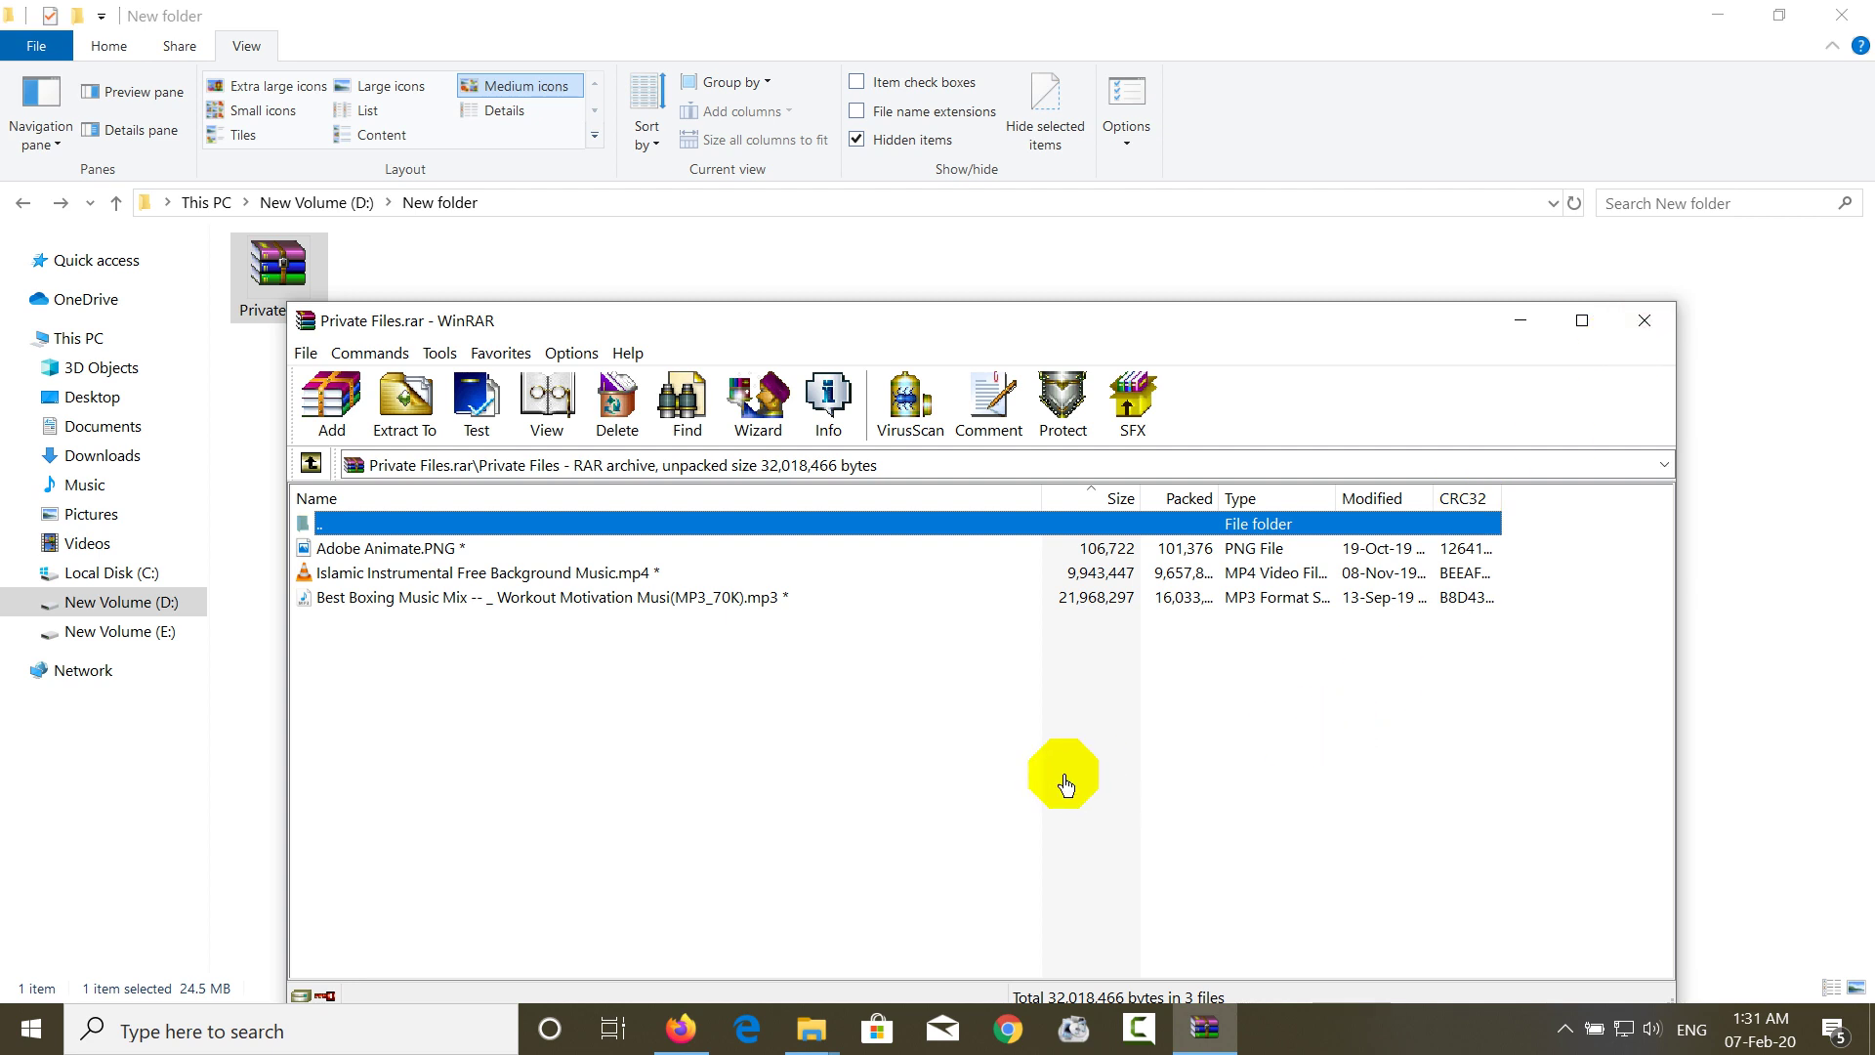
pyautogui.moveTo(454, 668); pyautogui.dragTo(406, 518)
pyautogui.click(400, 435)
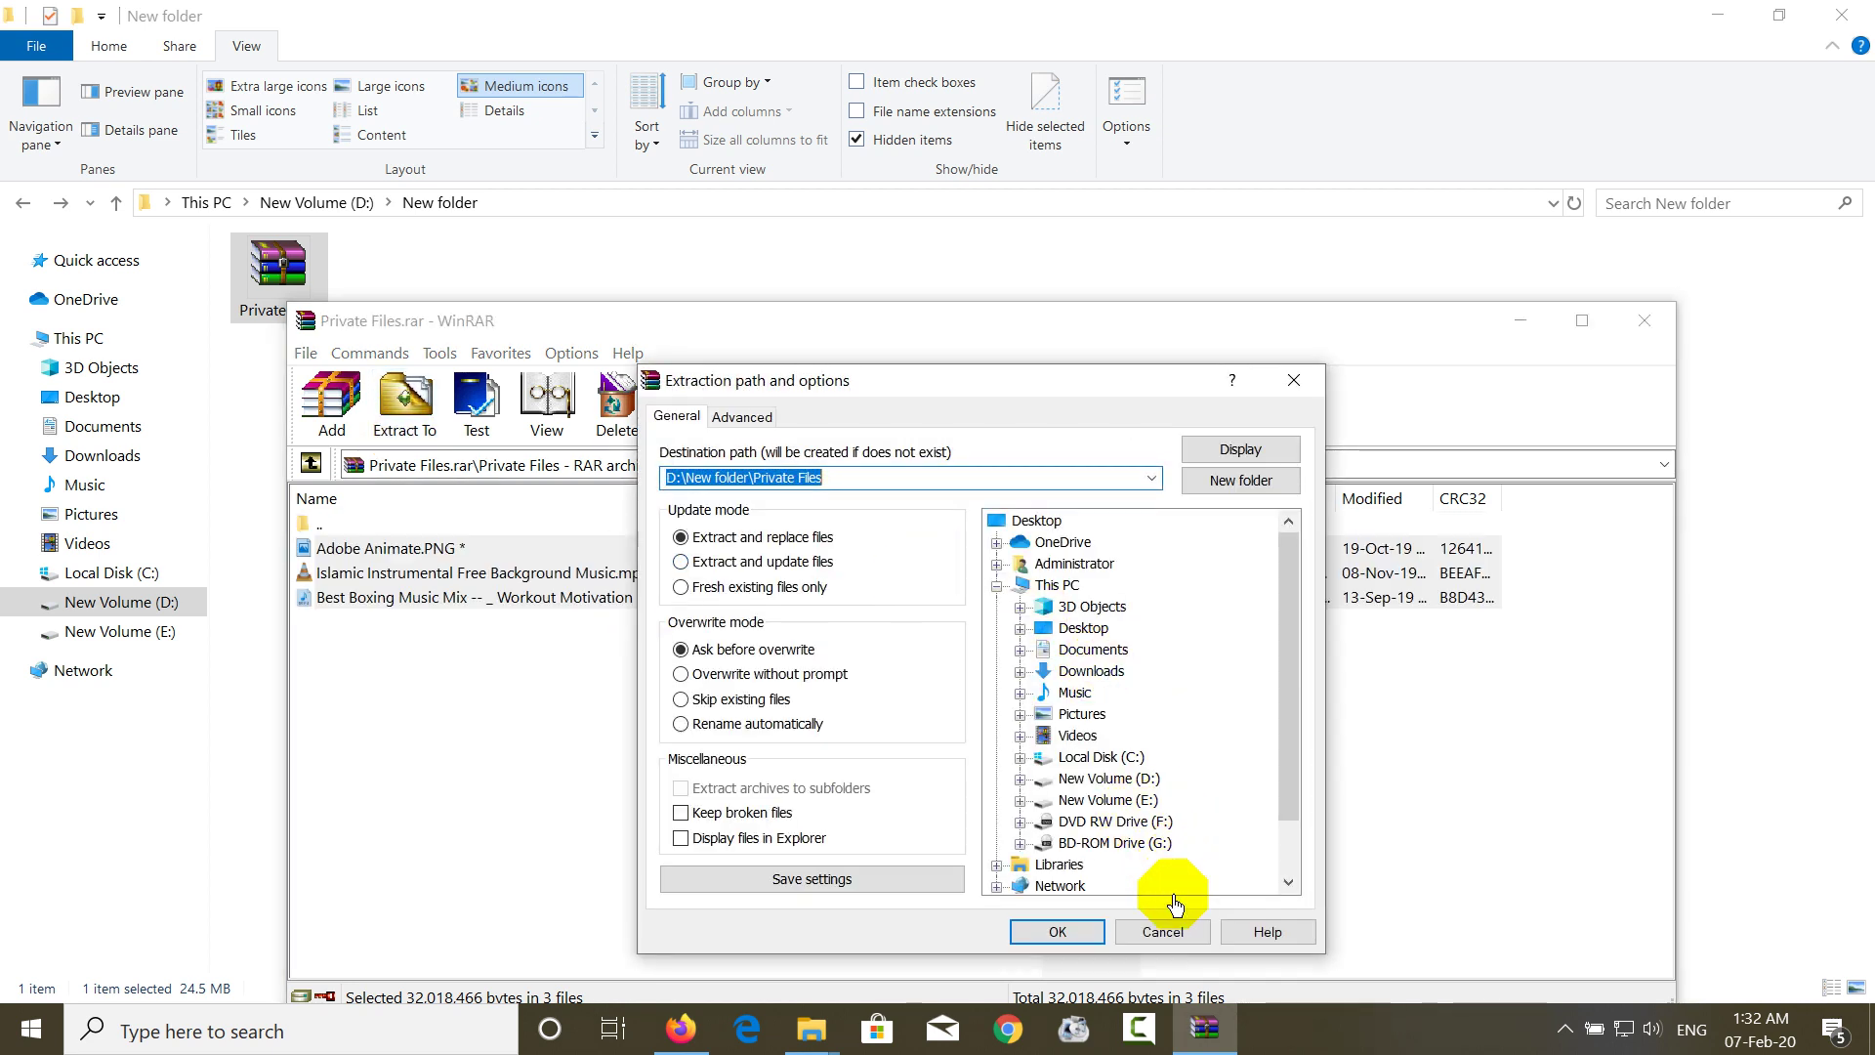
pyautogui.click(1162, 930)
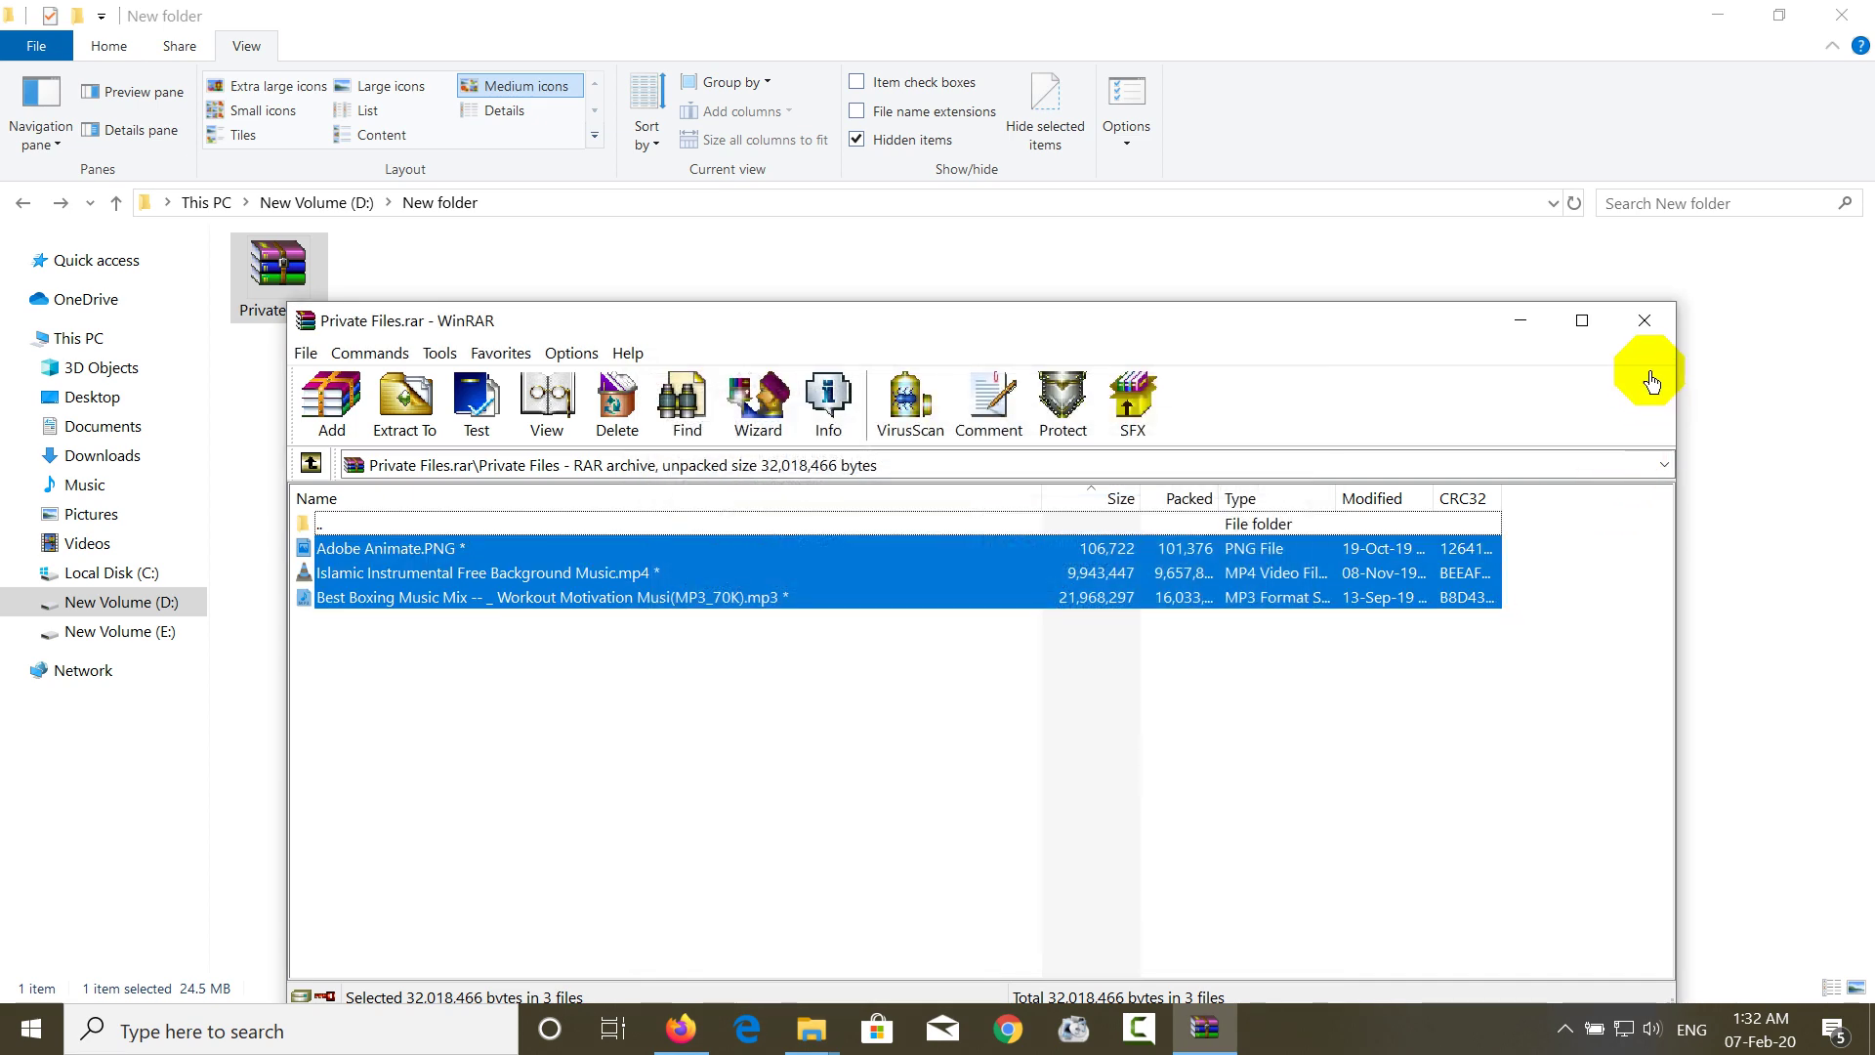
pyautogui.click(1644, 320)
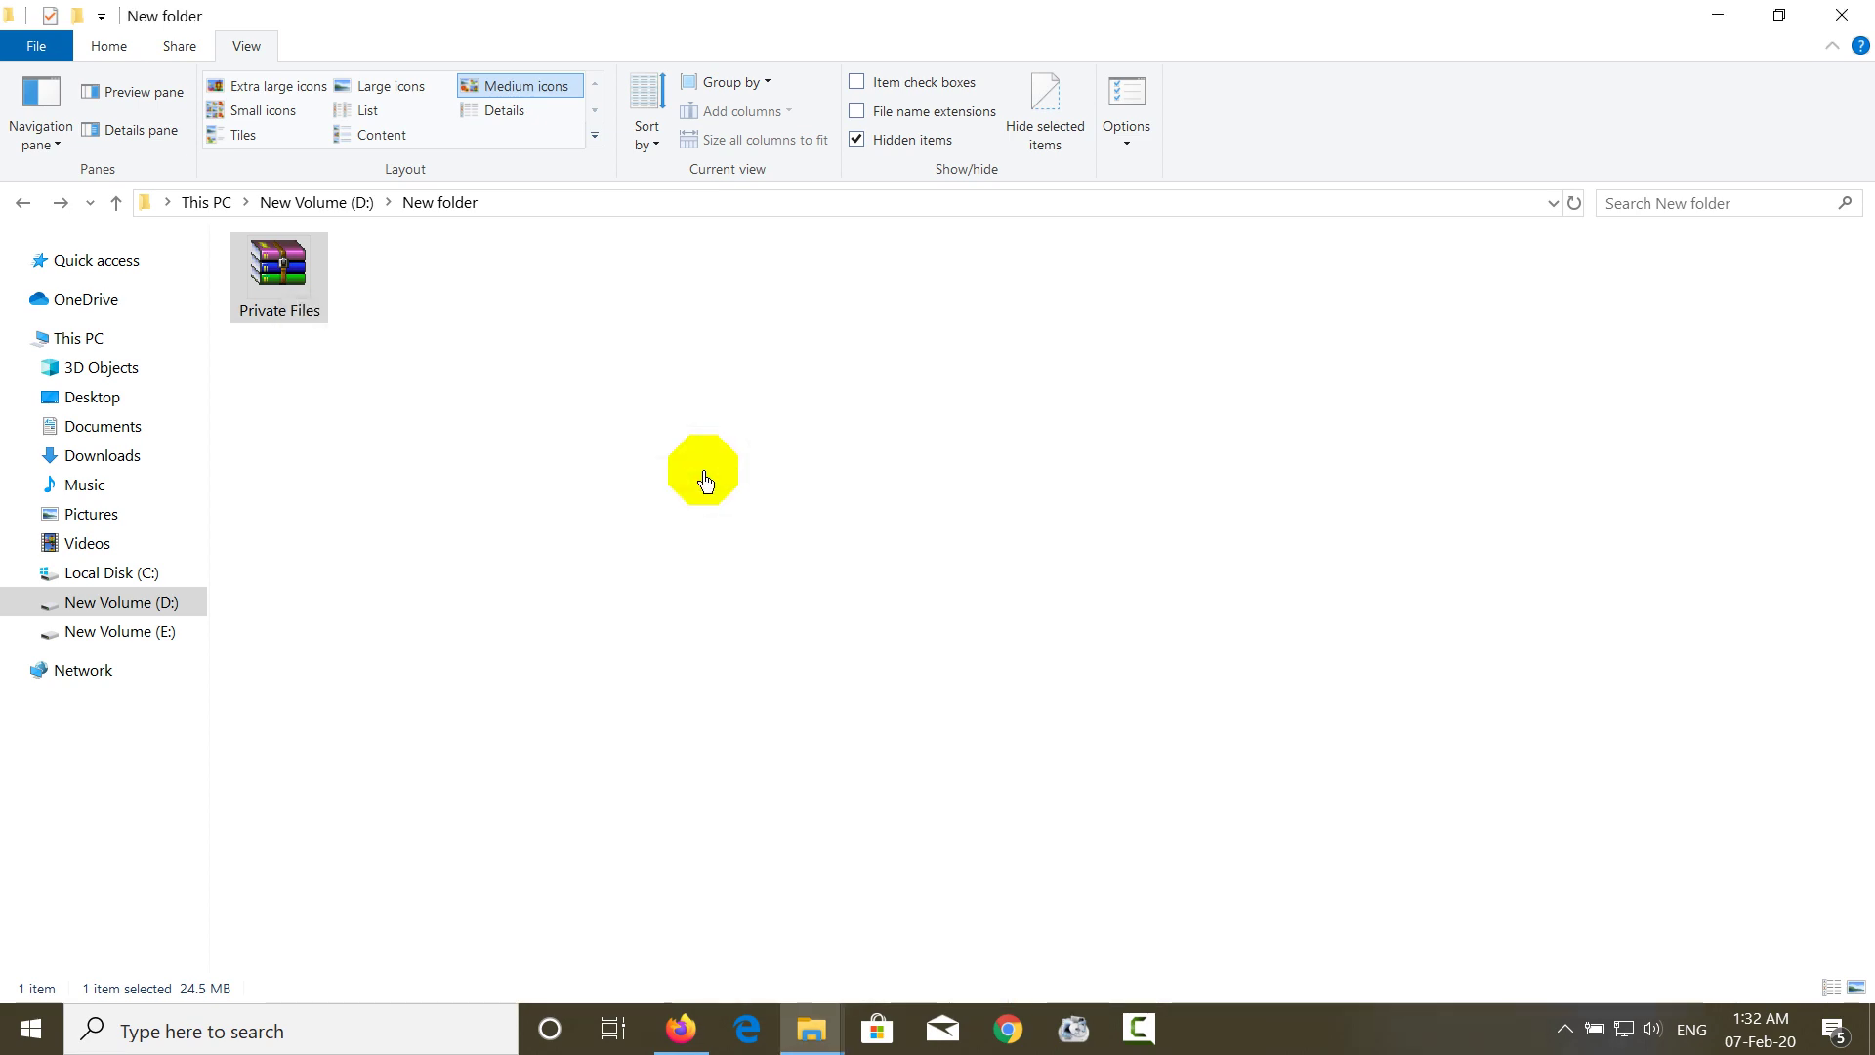
# - Extract Private Files.rar here from its Explorer context menu and start entering the archive password
pyautogui.rightClick(302, 312)
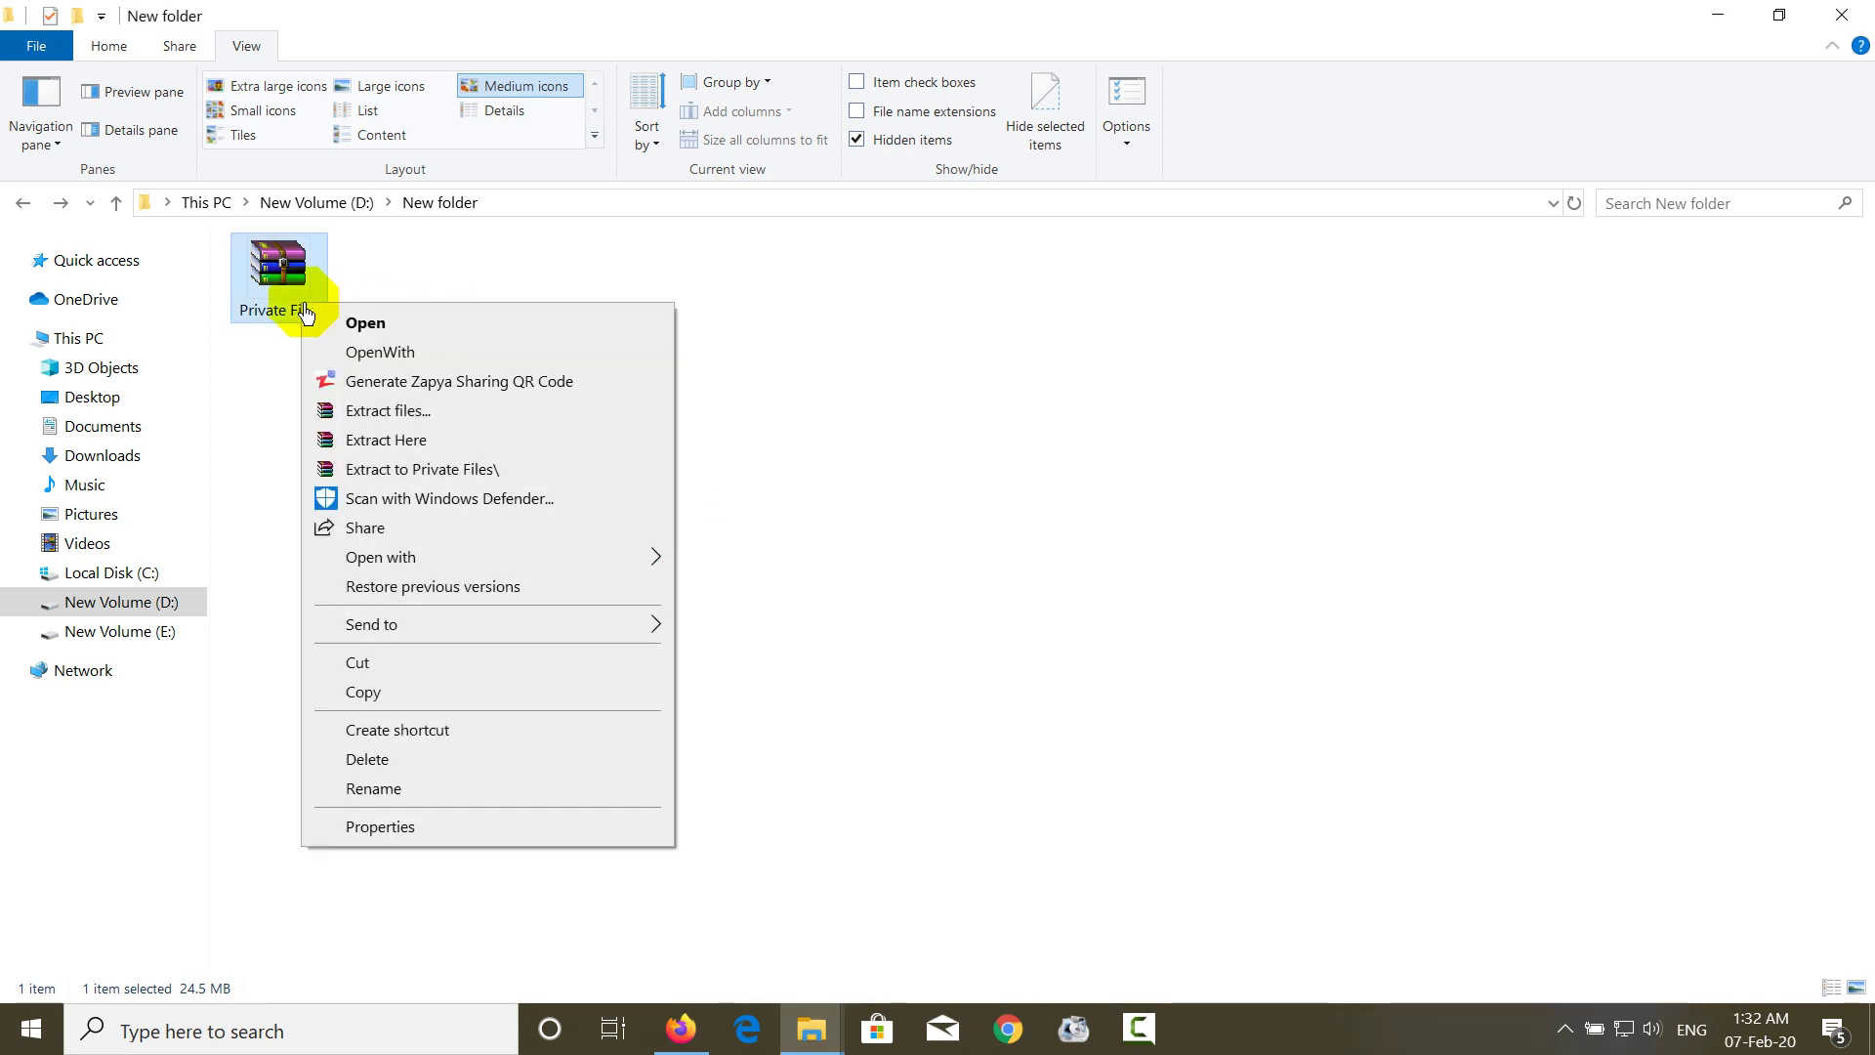
pyautogui.click(442, 456)
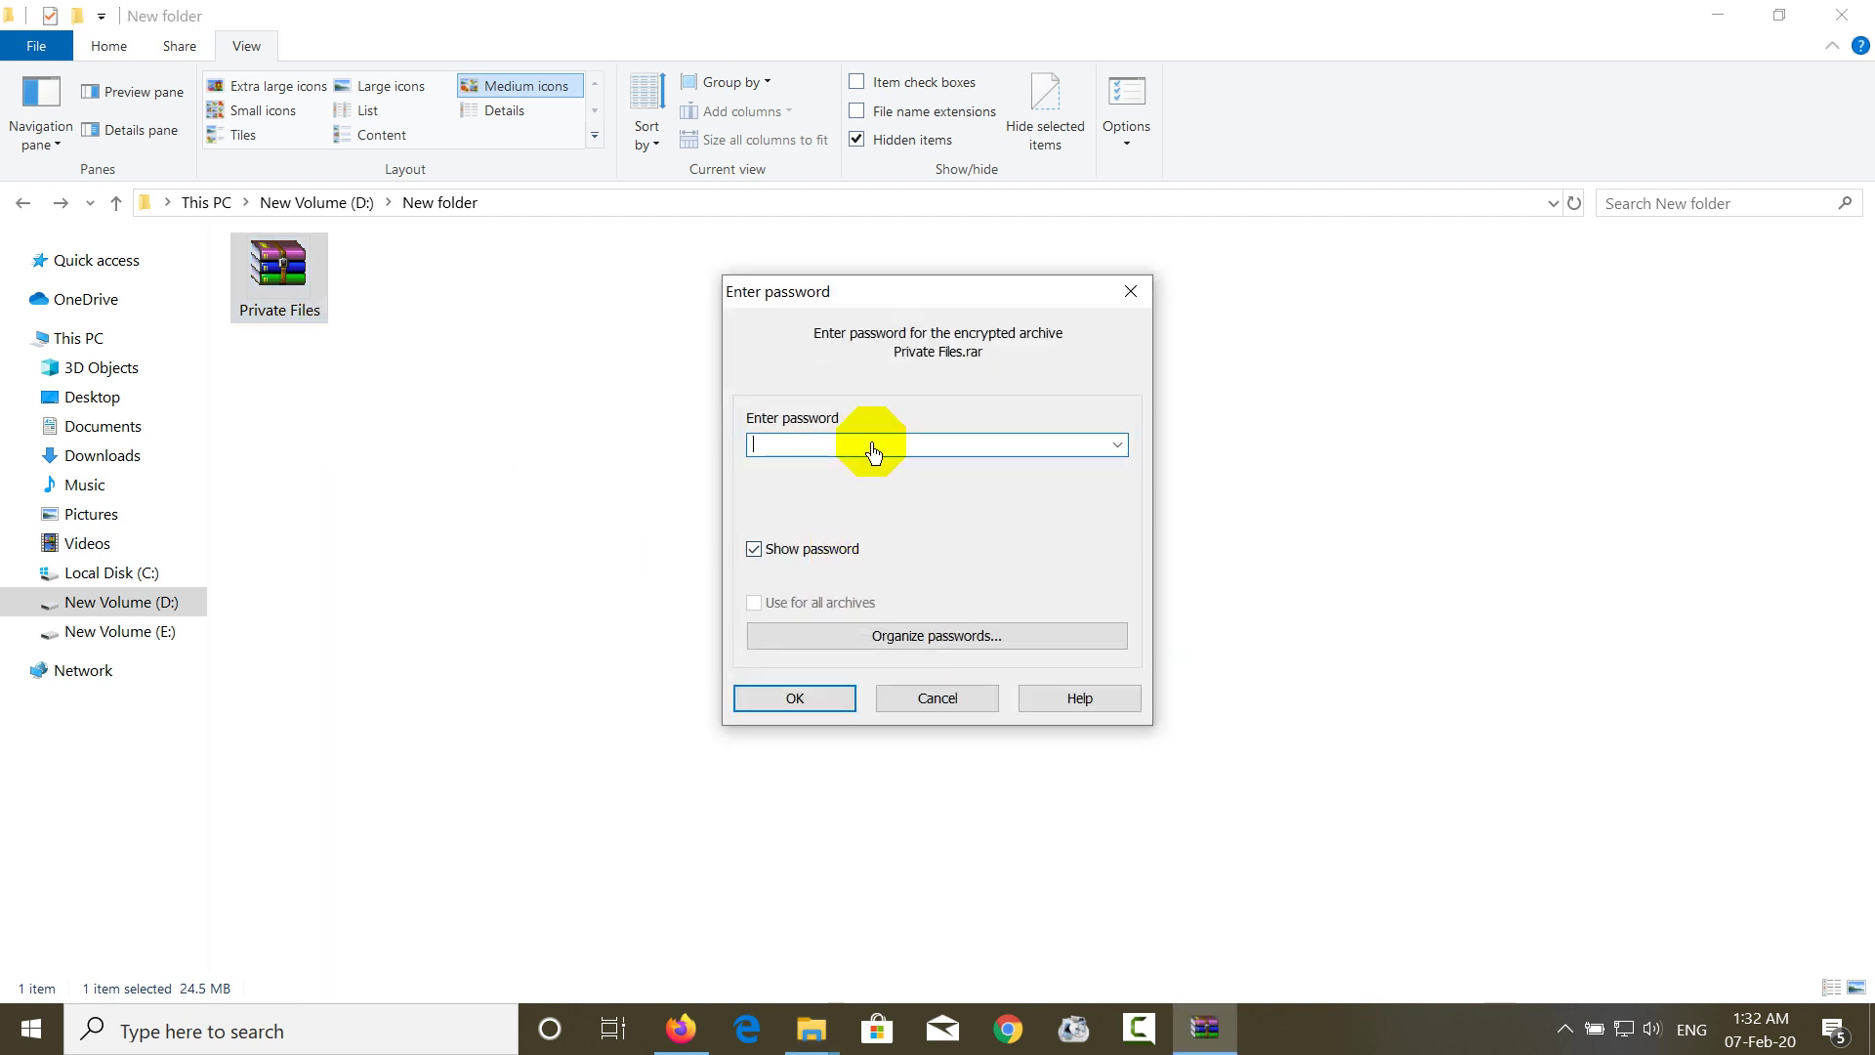
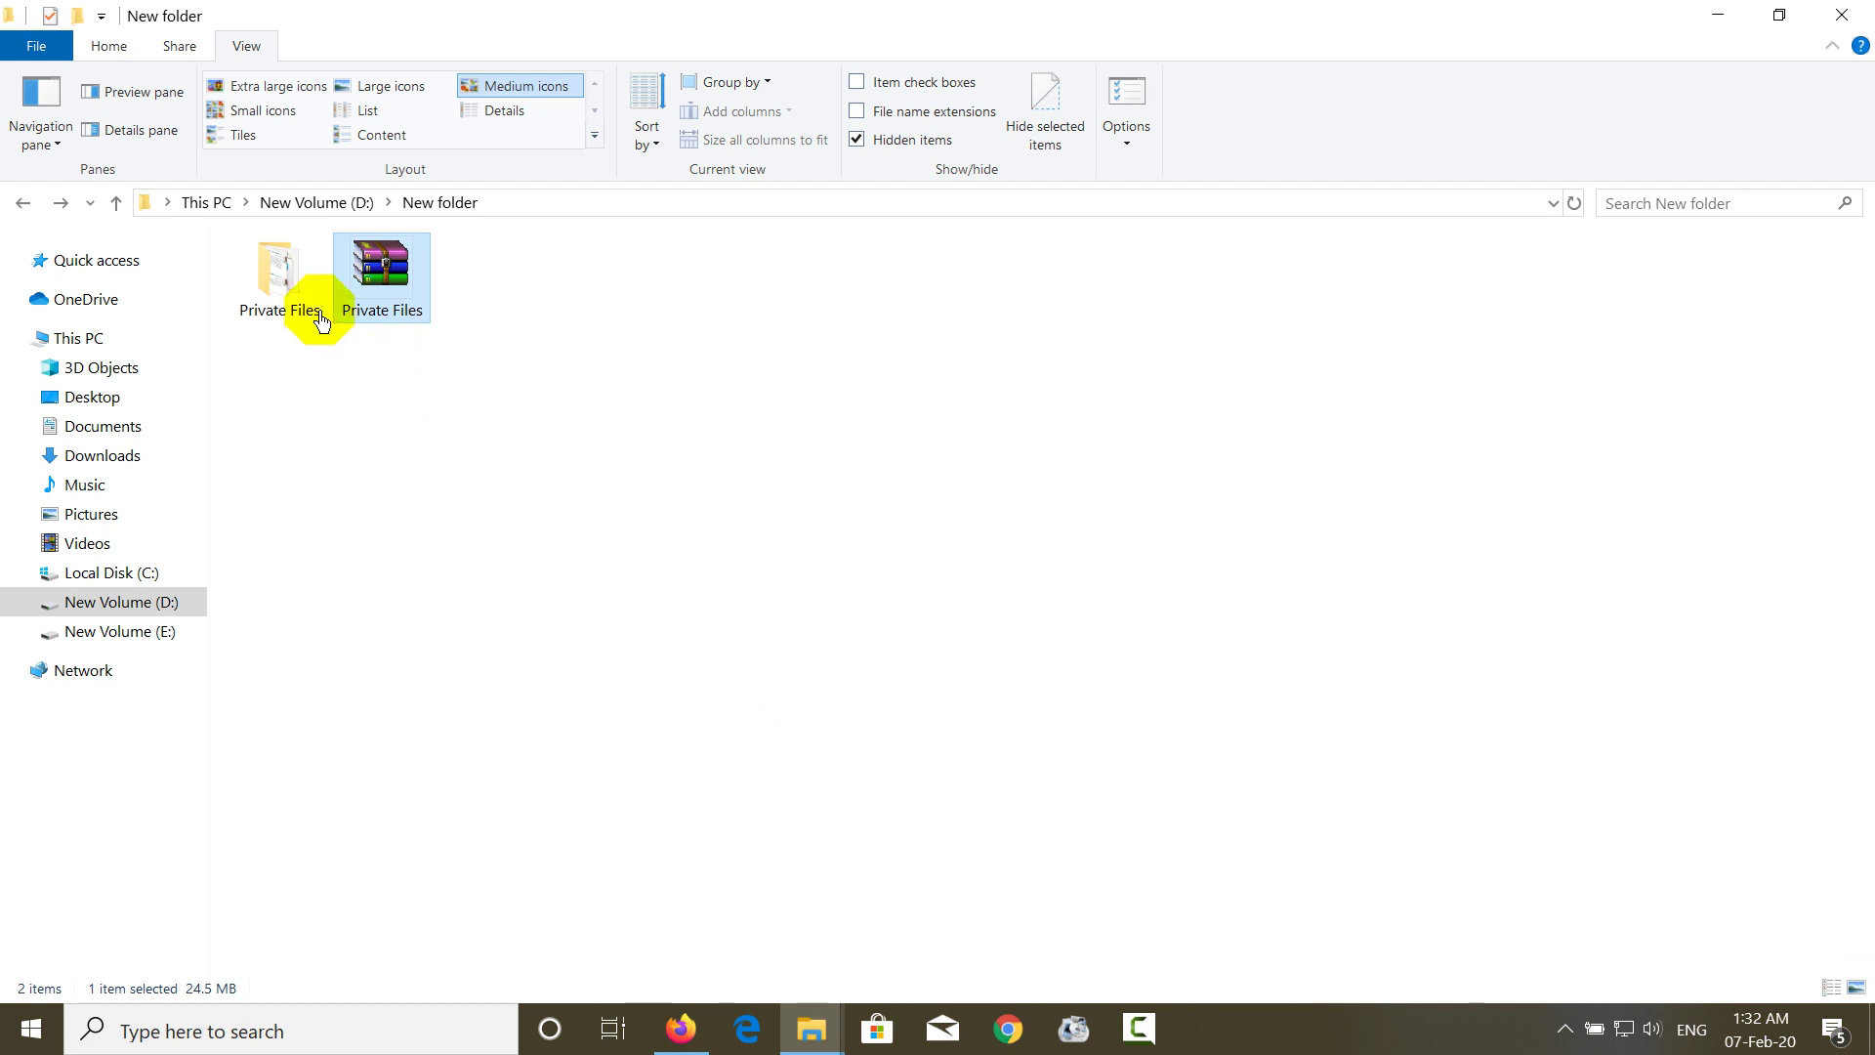
# - Check the extracted Private Files folder's contents, then delete the Private Files RAR archive from New folder
pyautogui.doubleClick(254, 309)
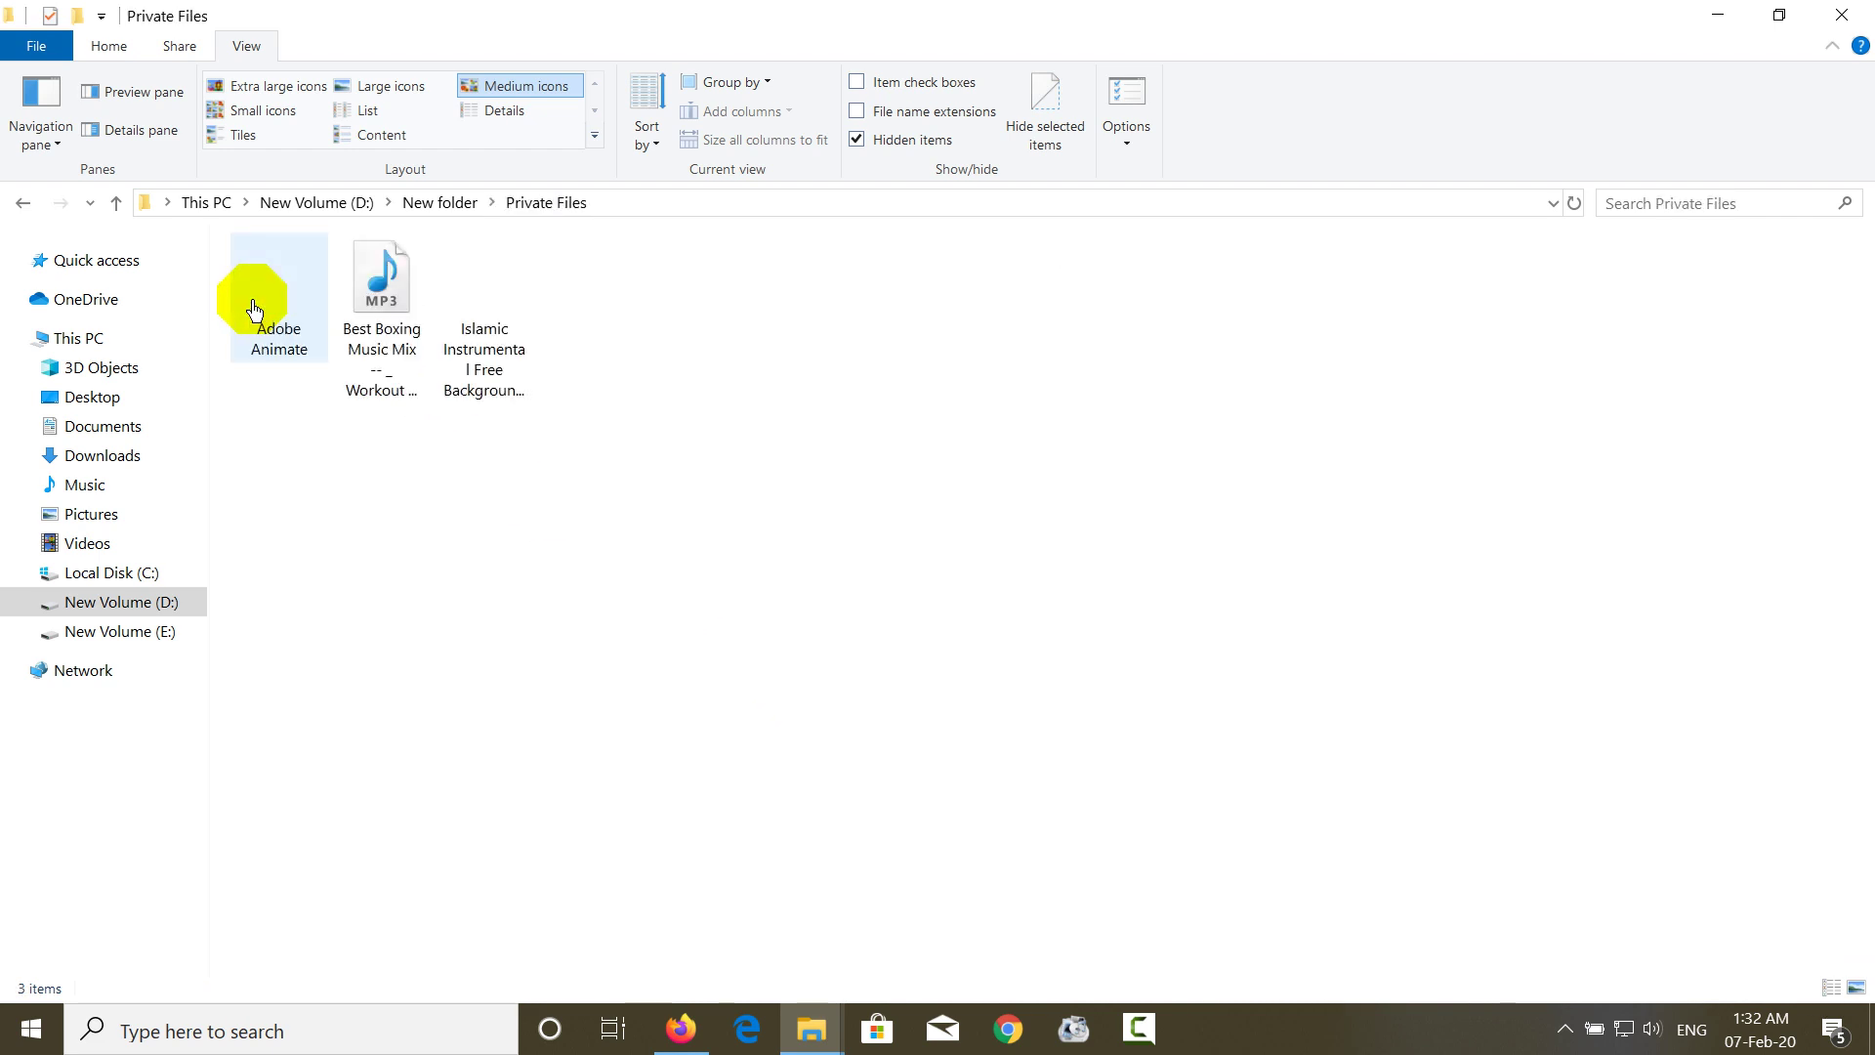
pyautogui.hotkey('alt', 'Left')
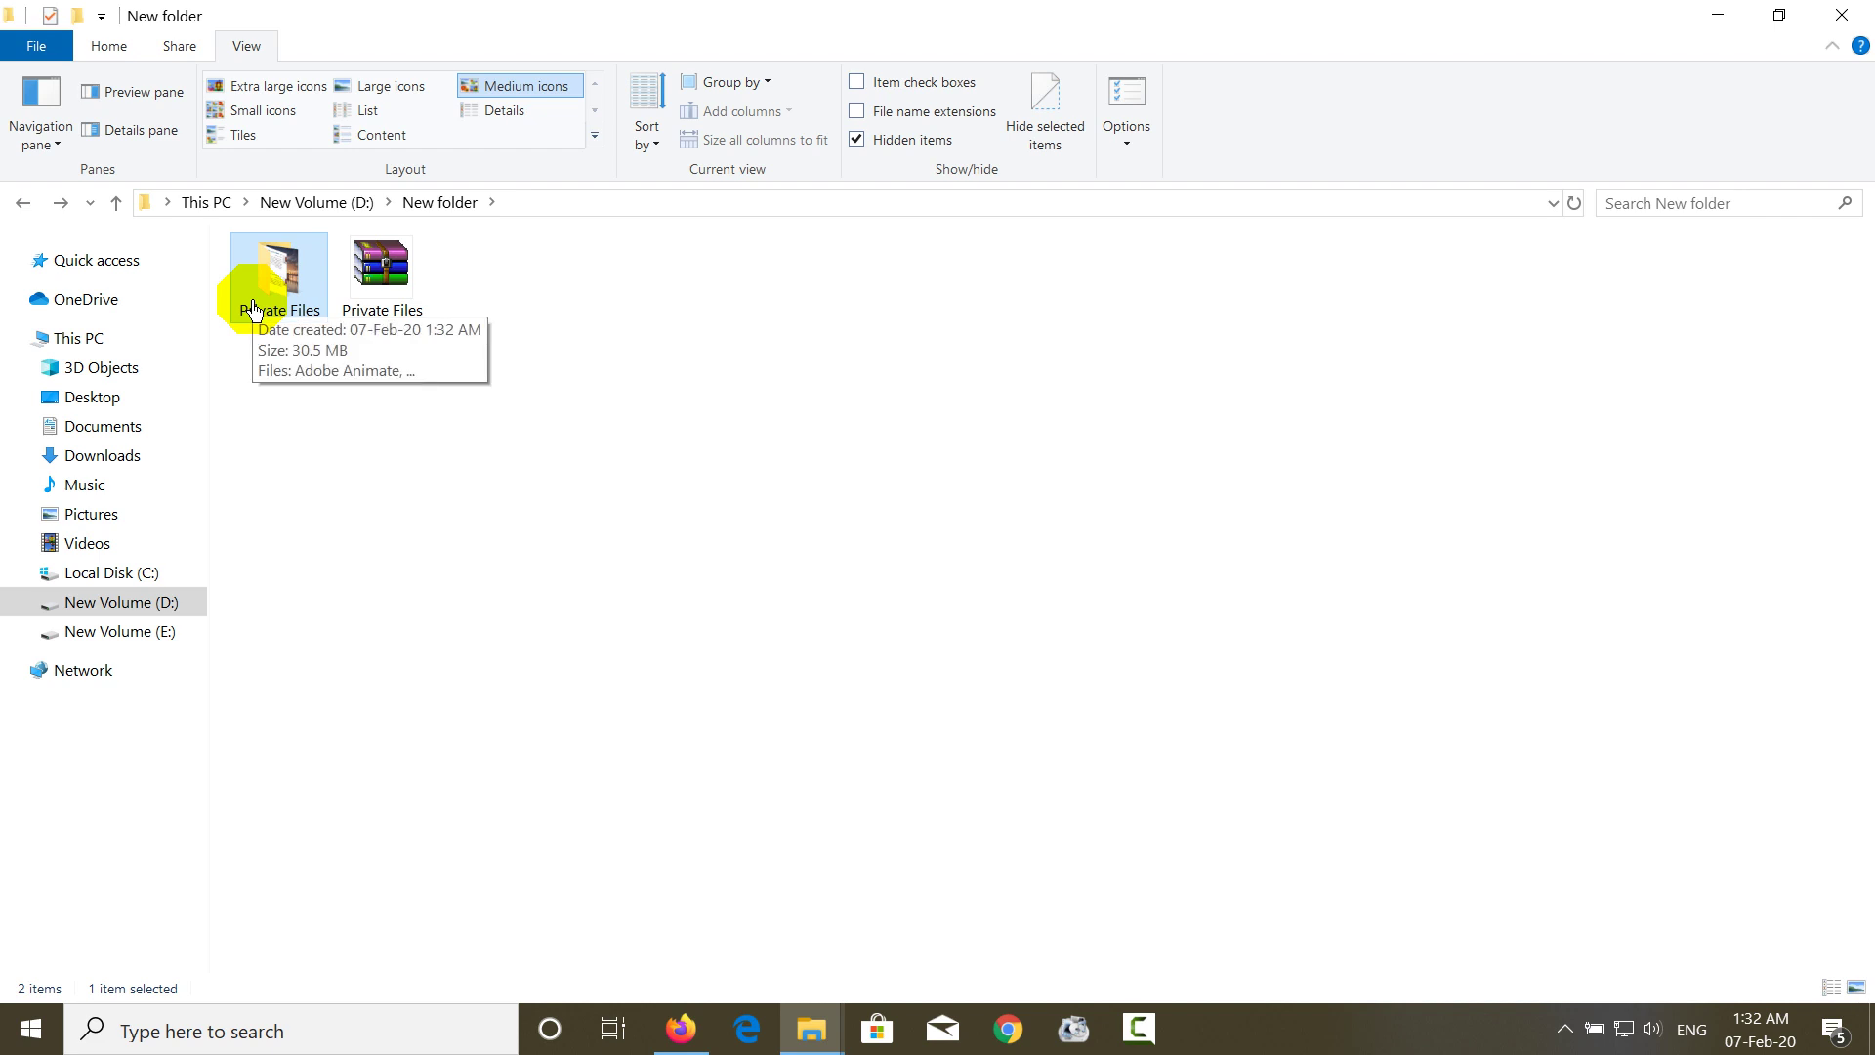
pyautogui.click(374, 297)
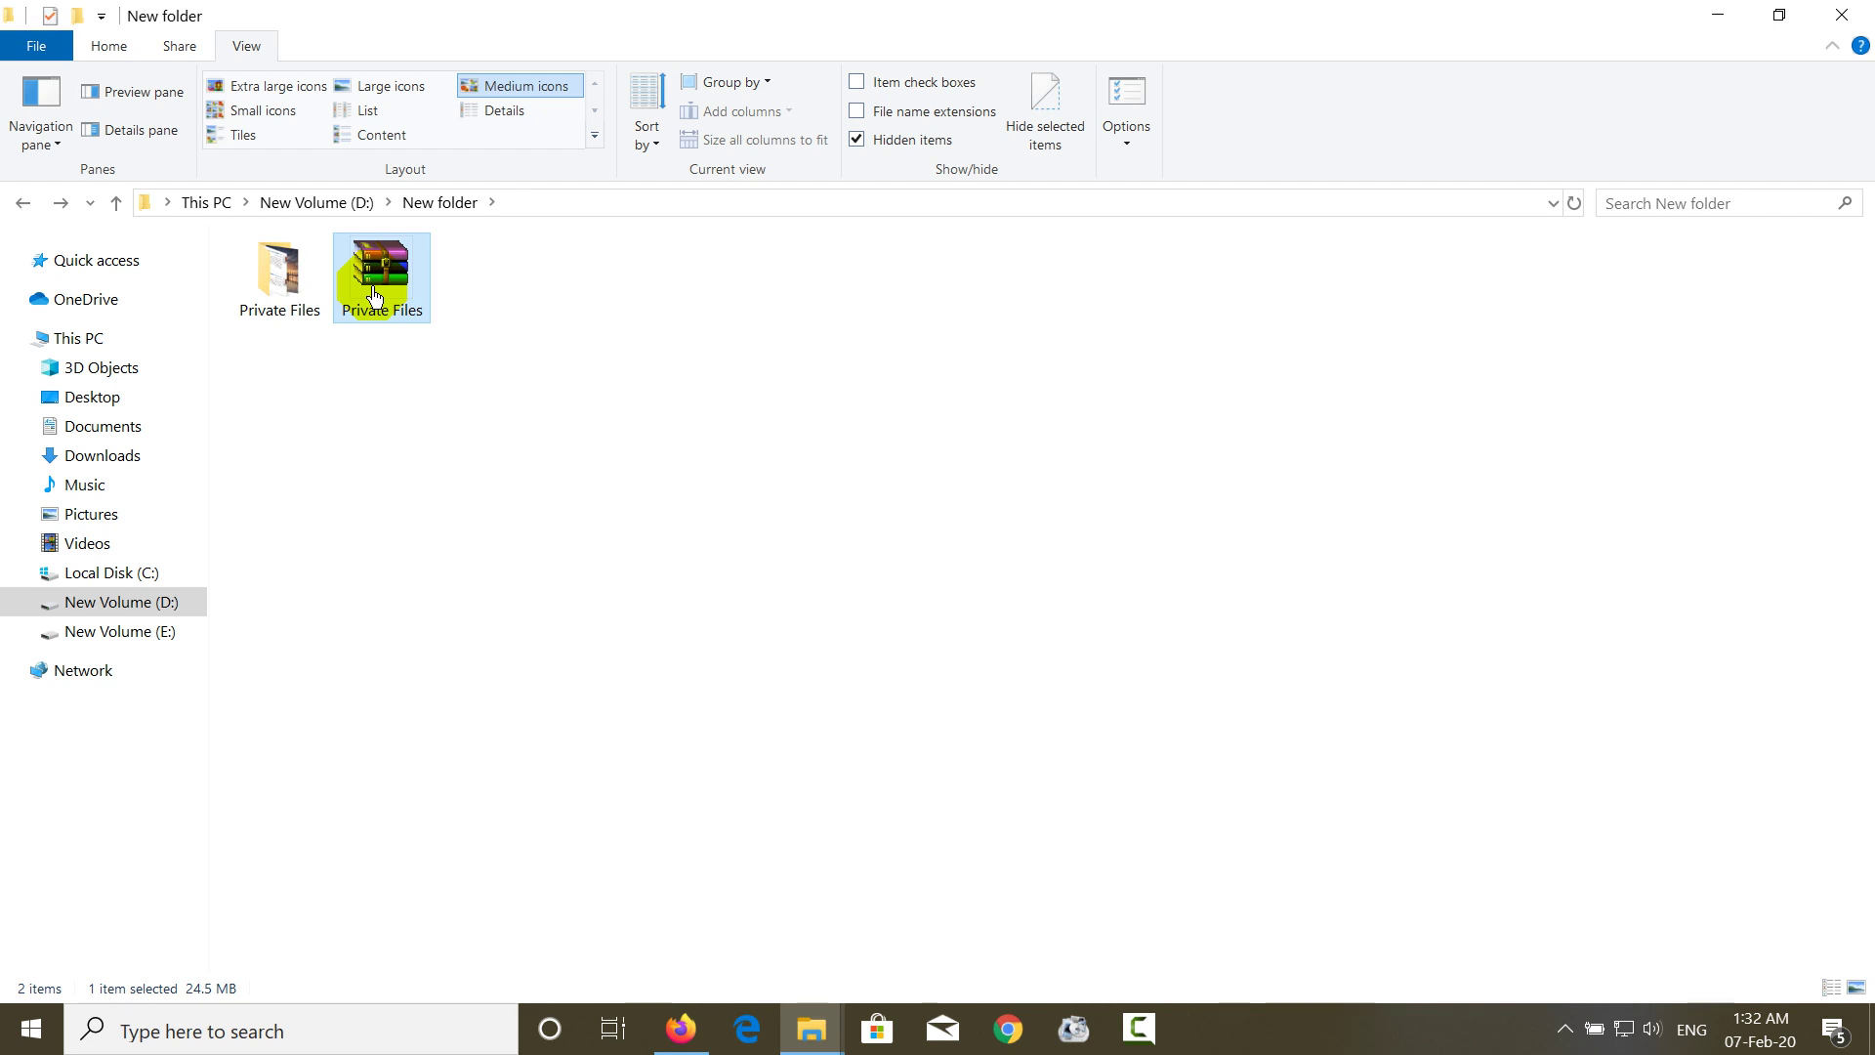
pyautogui.rightClick(376, 296)
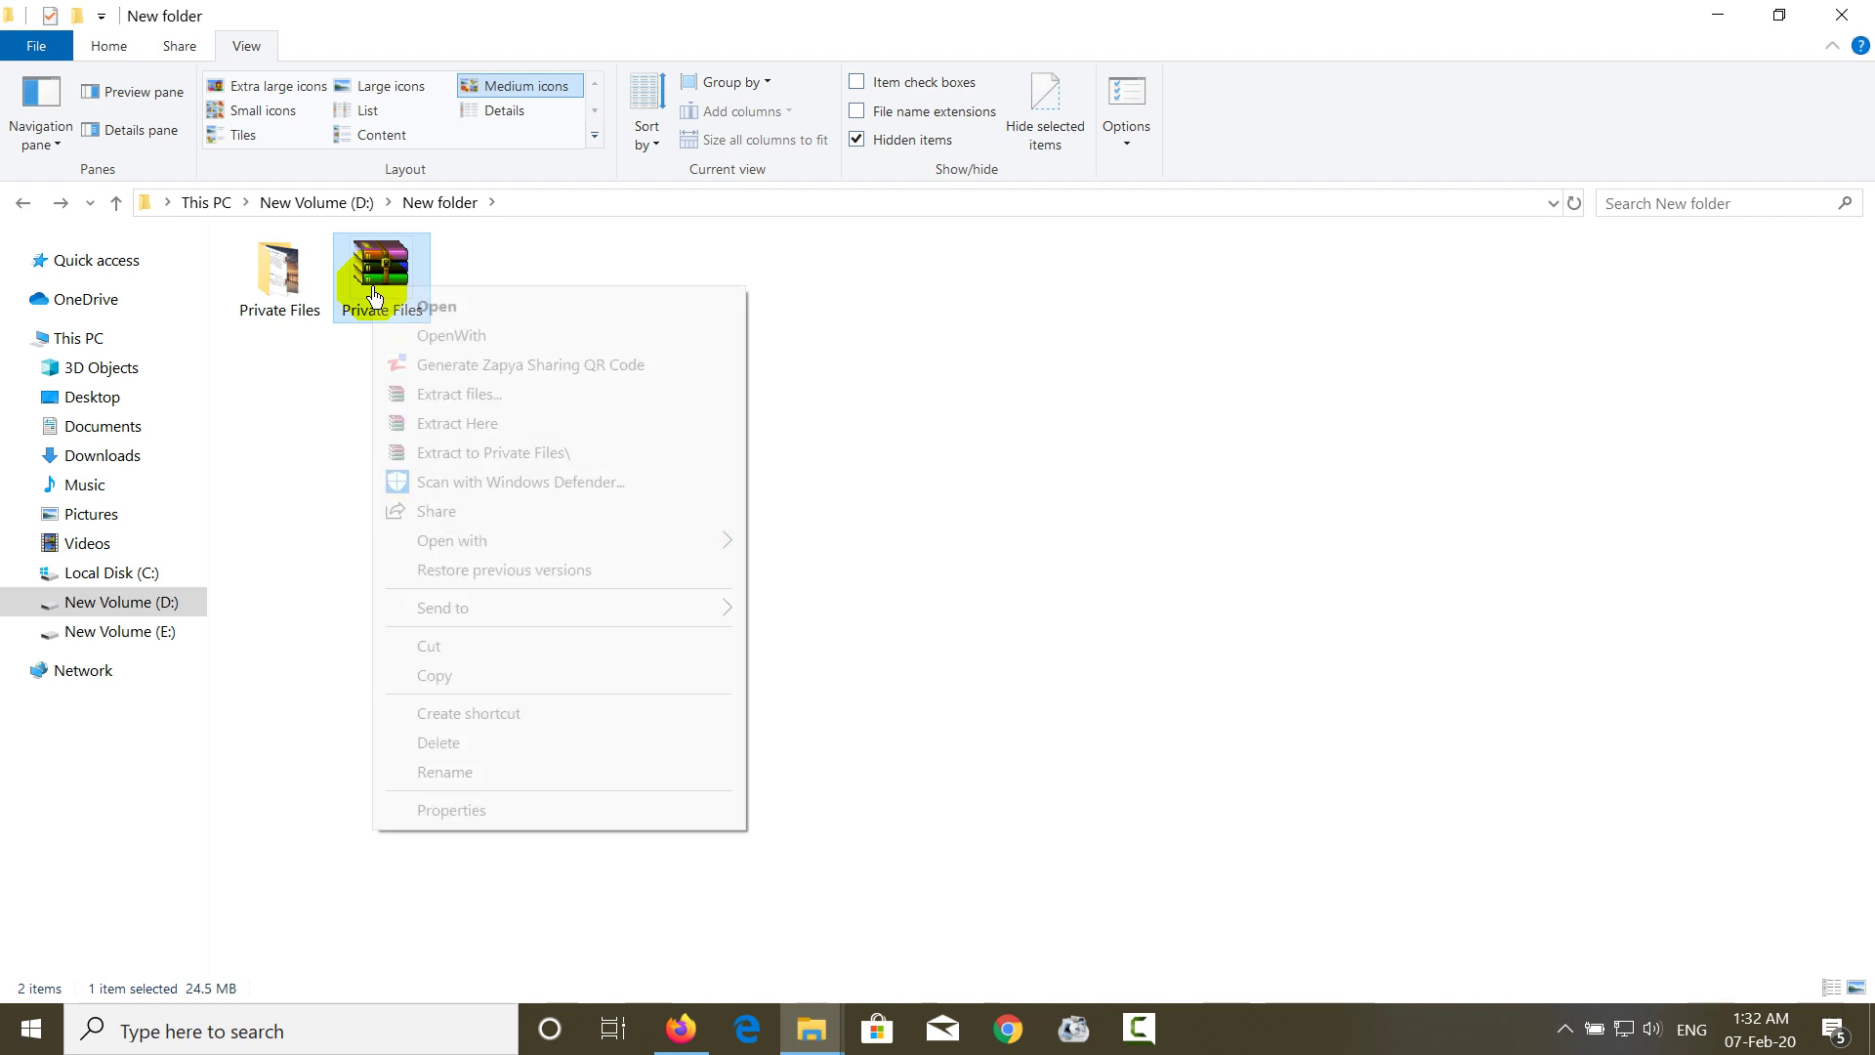
pyautogui.click(429, 746)
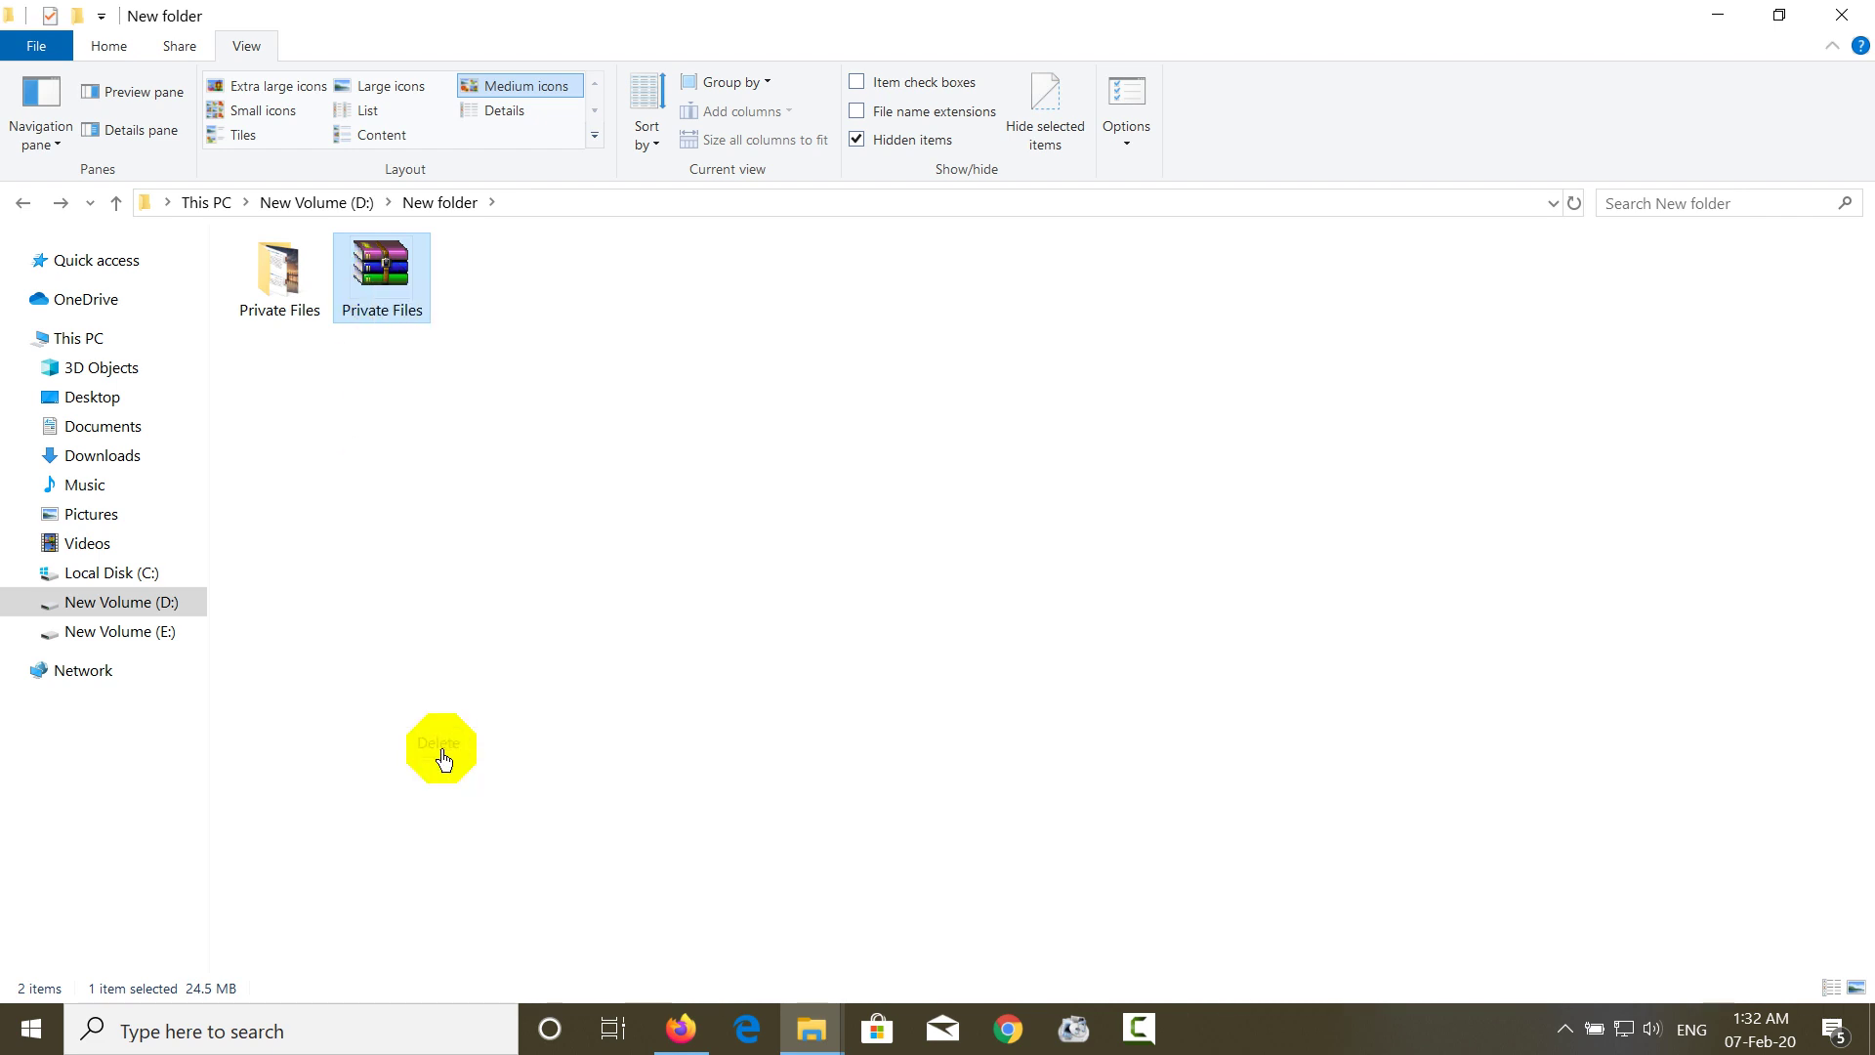